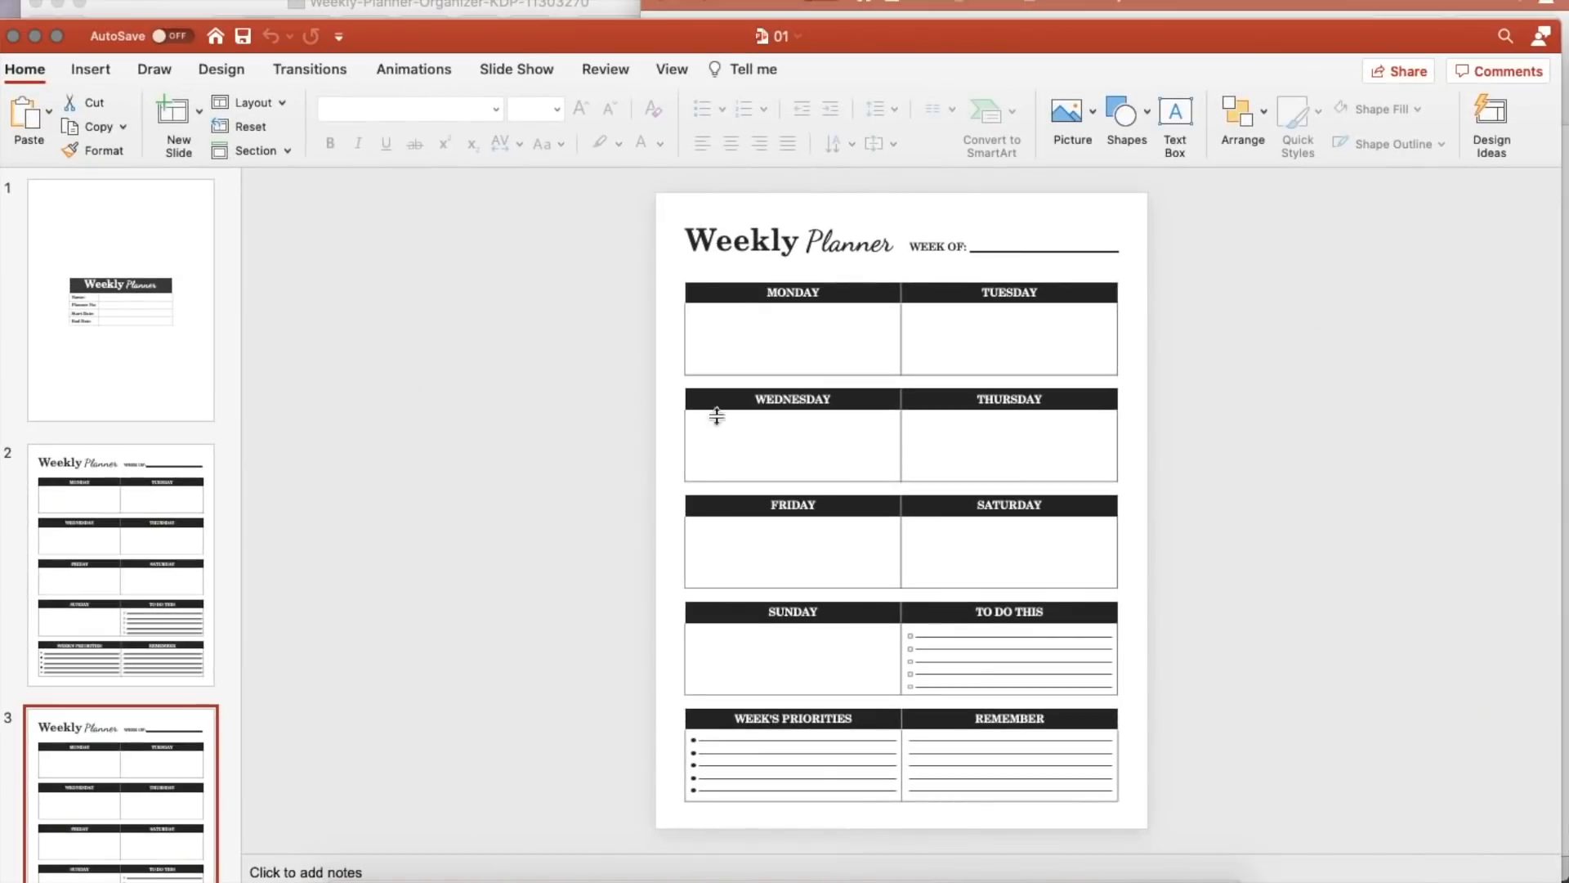
Step: Examine the weekday tables and their headings on the weekly planner page, along with the planner's title page
left_click(800, 422)
left_click(774, 328)
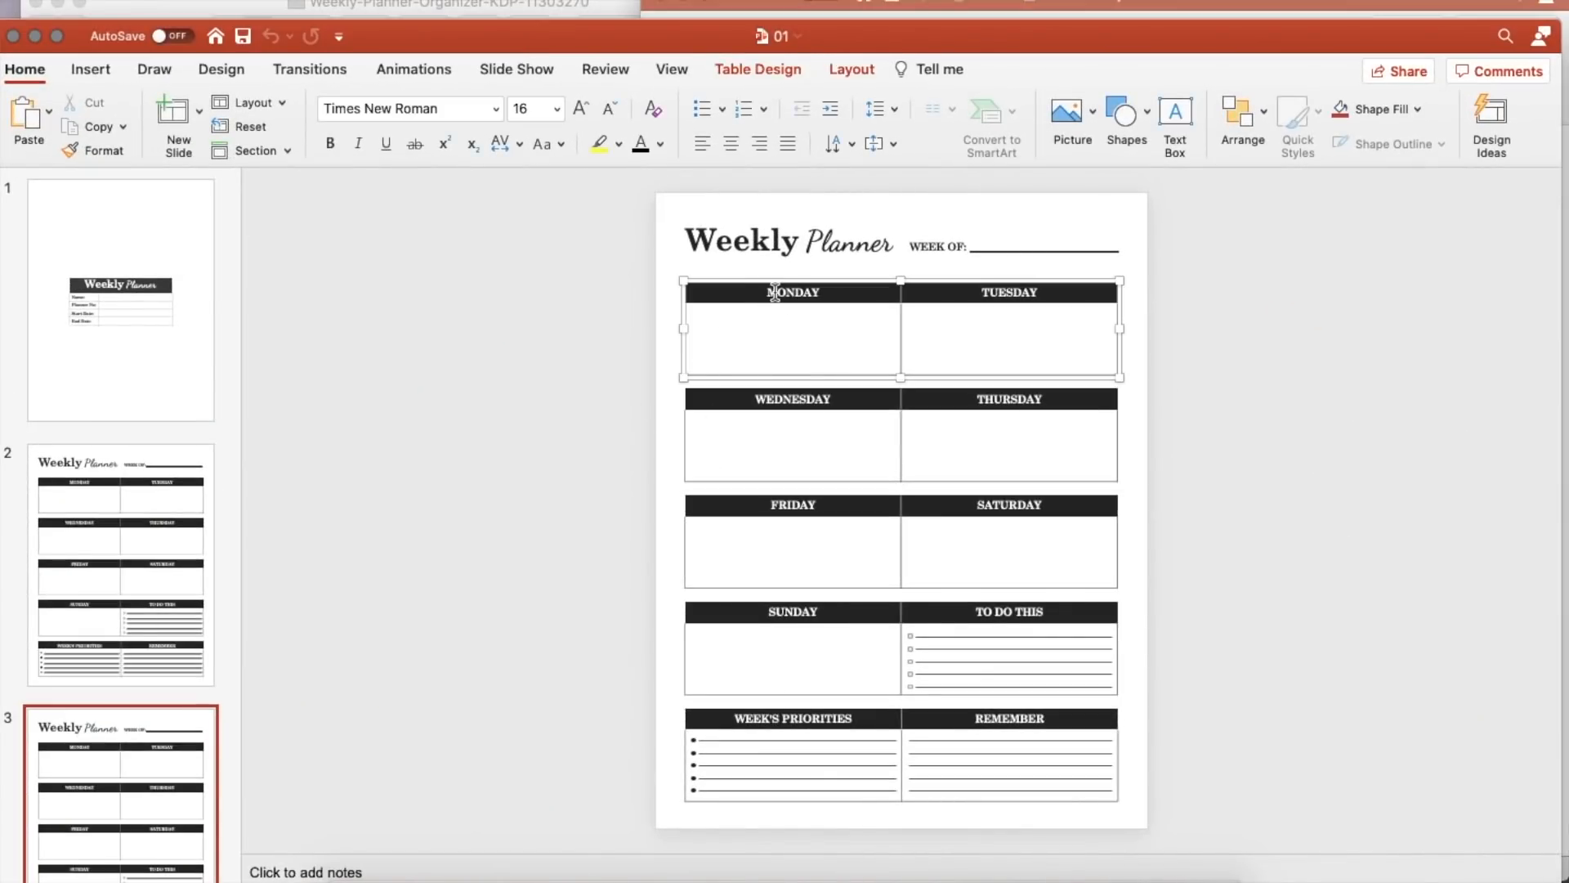
left_click(775, 292)
left_click_drag(824, 295, 764, 292)
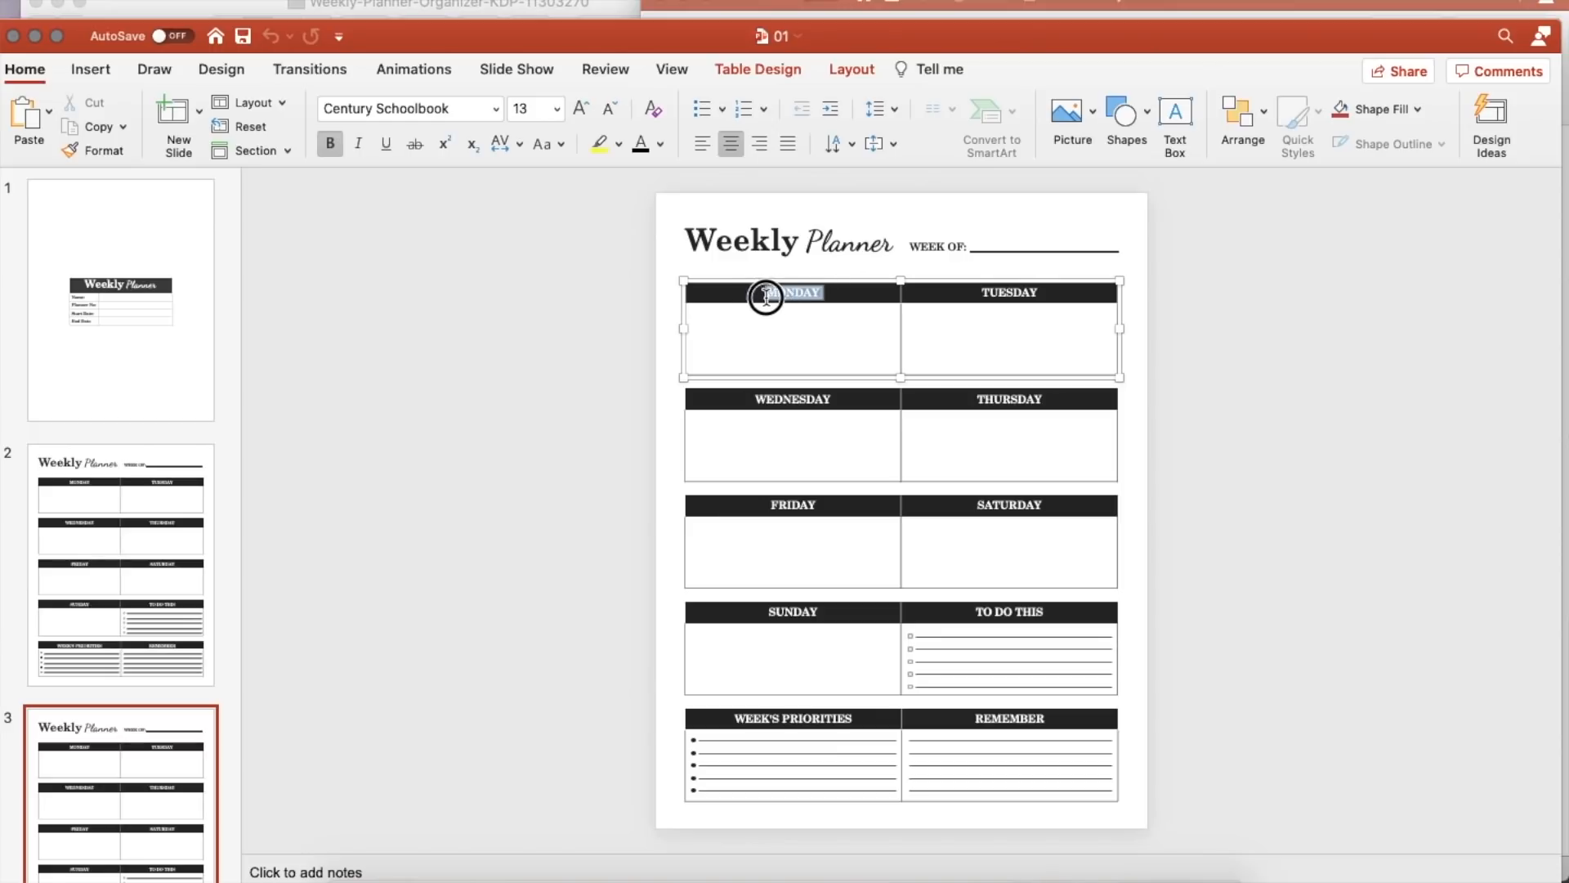
left_click(780, 412)
left_click(776, 345)
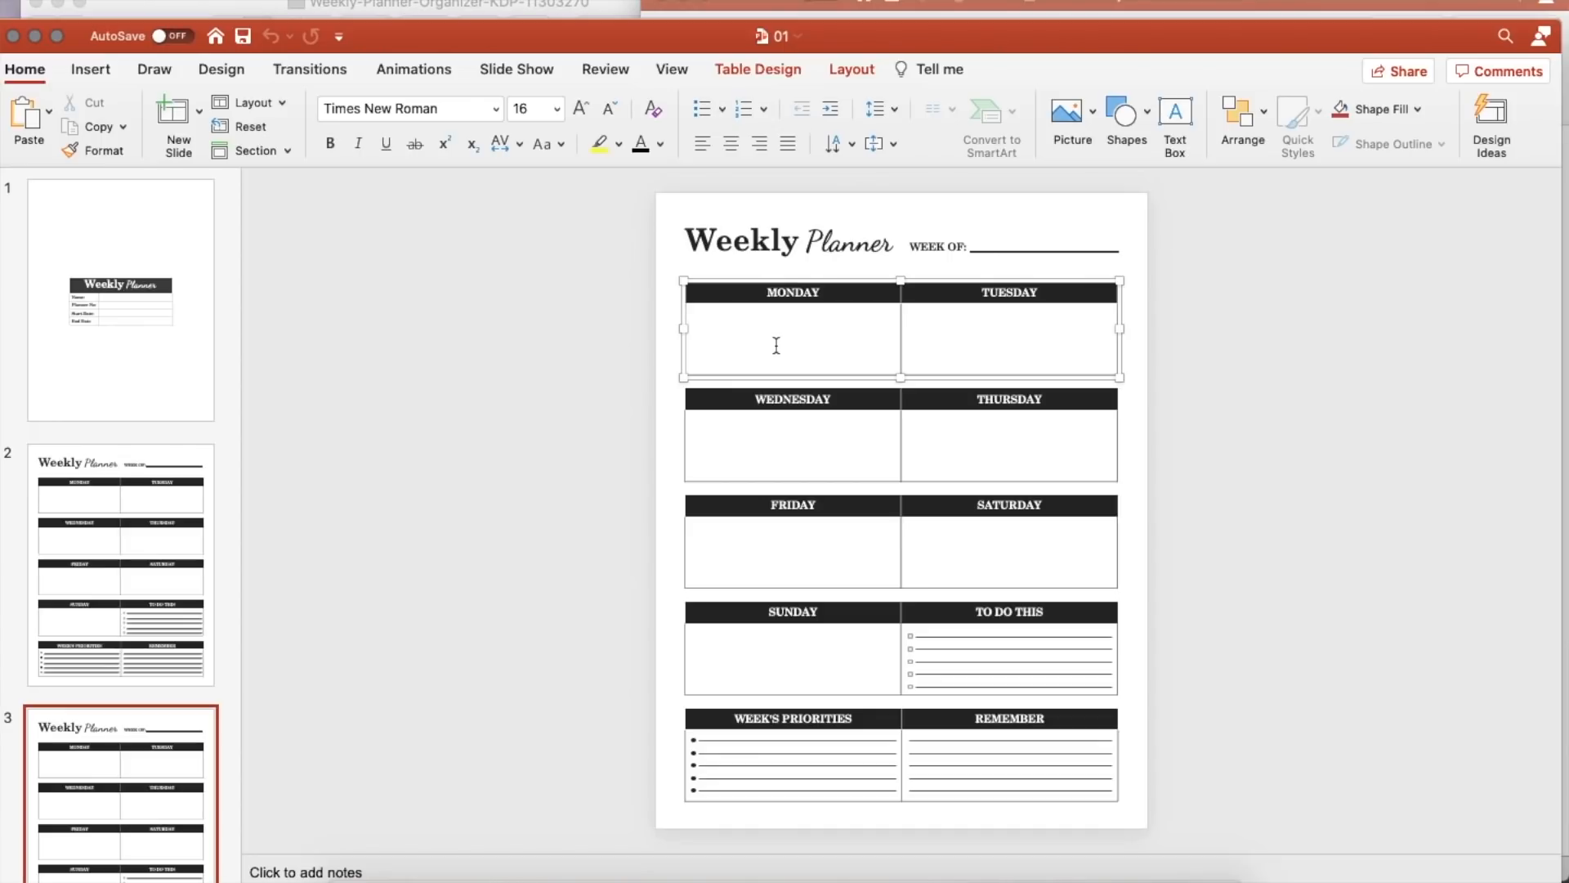
scroll(430, 580, "down", 2)
scroll(430, 581, "up", 2)
scroll(432, 588, "up", 2)
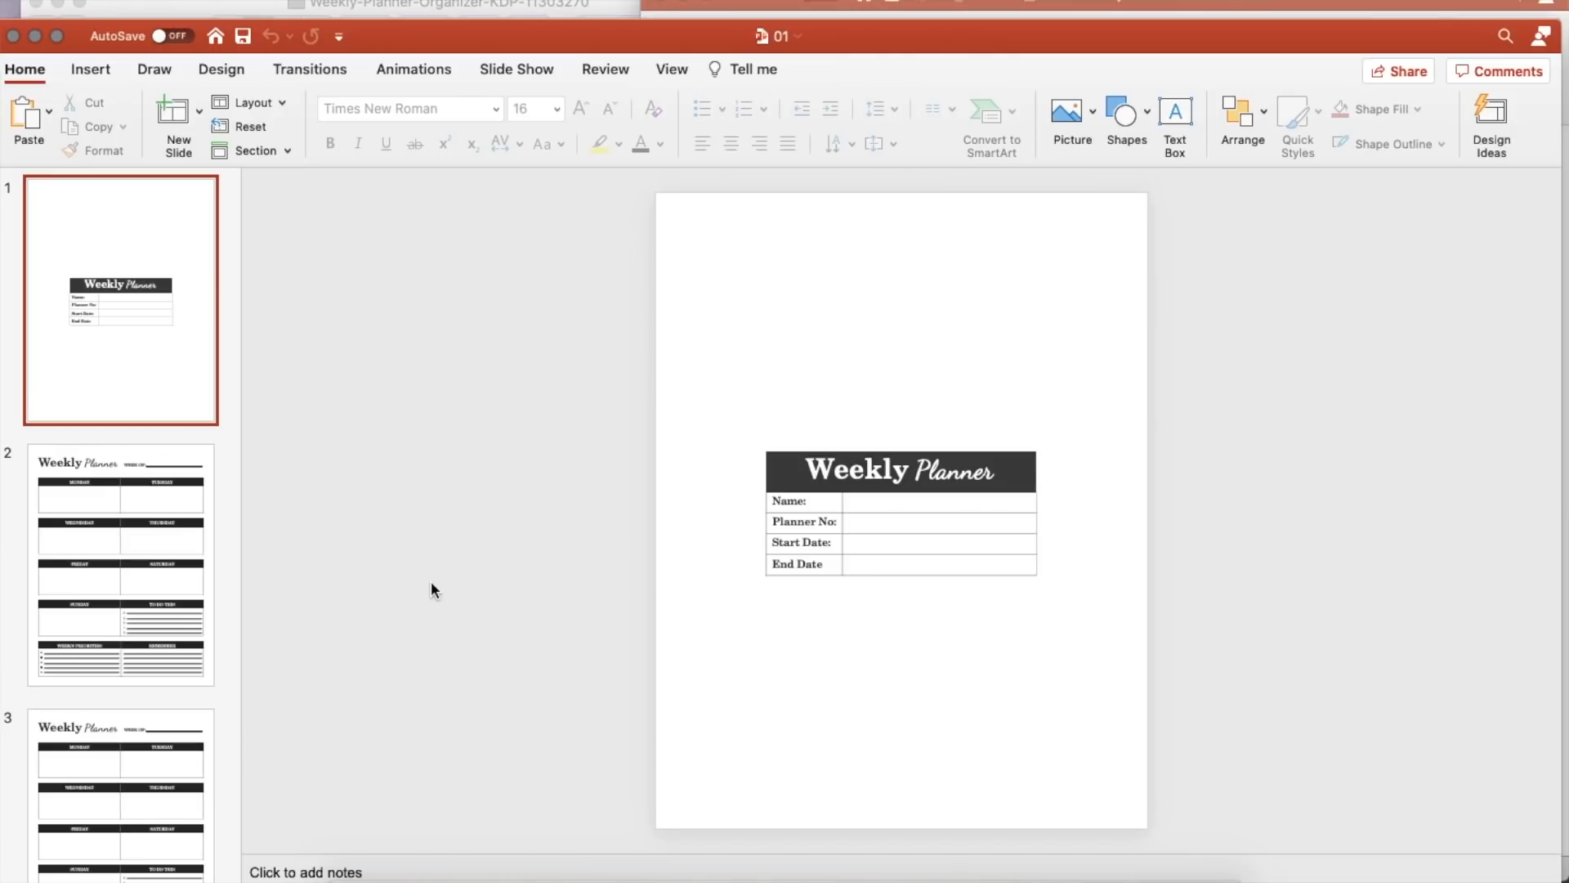
Step: Insert a one-column, five-row table on a blank slide after the weekly page and move it near the page's upper edge
left_click(176, 120)
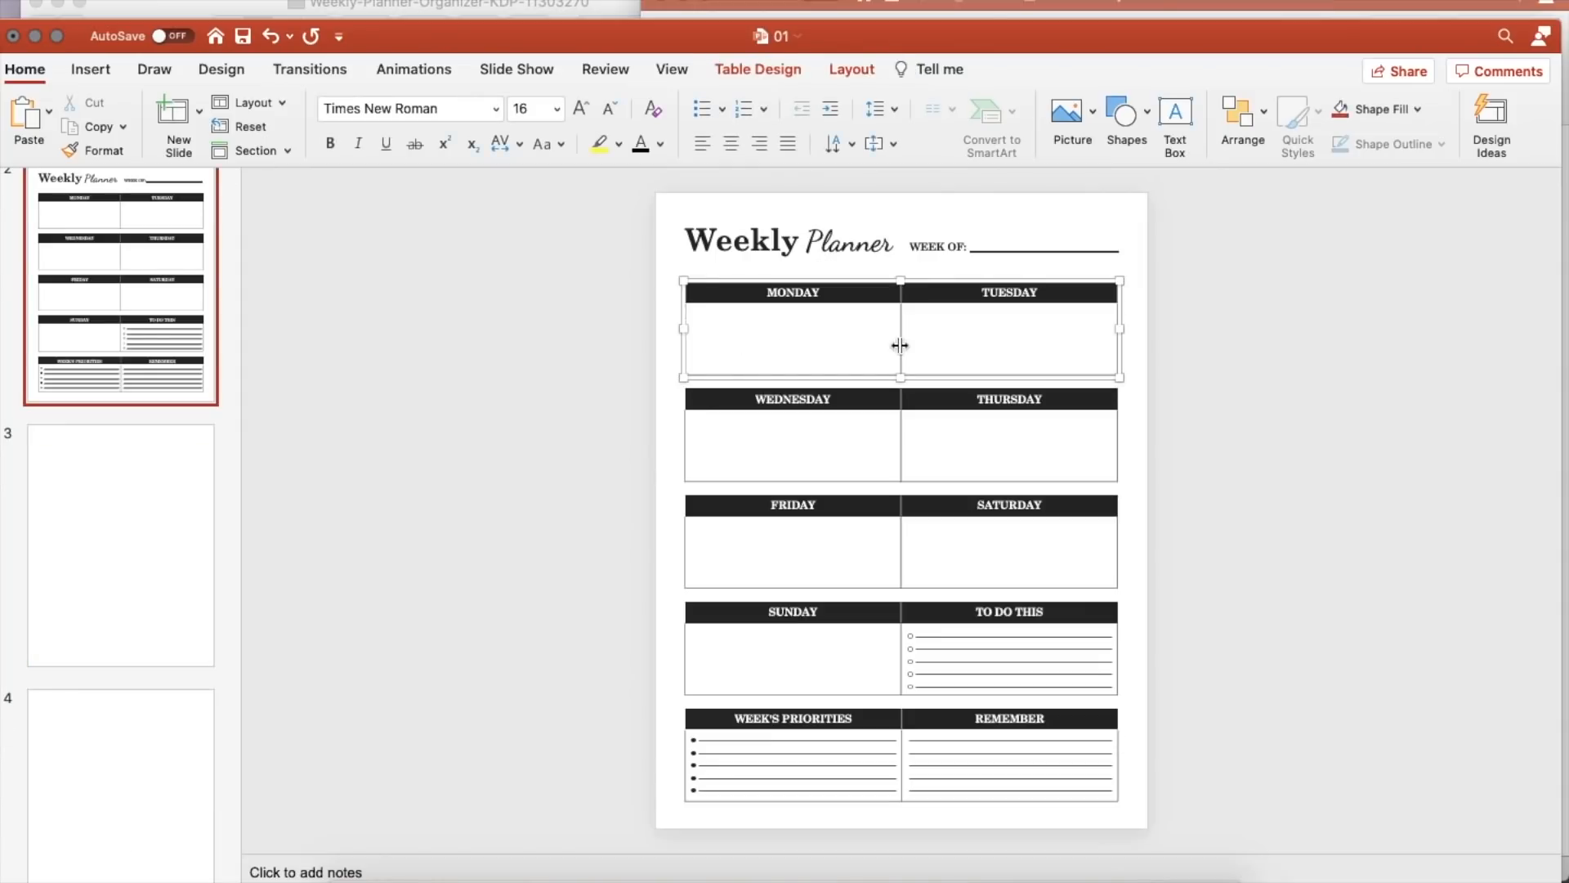
left_click(285, 515)
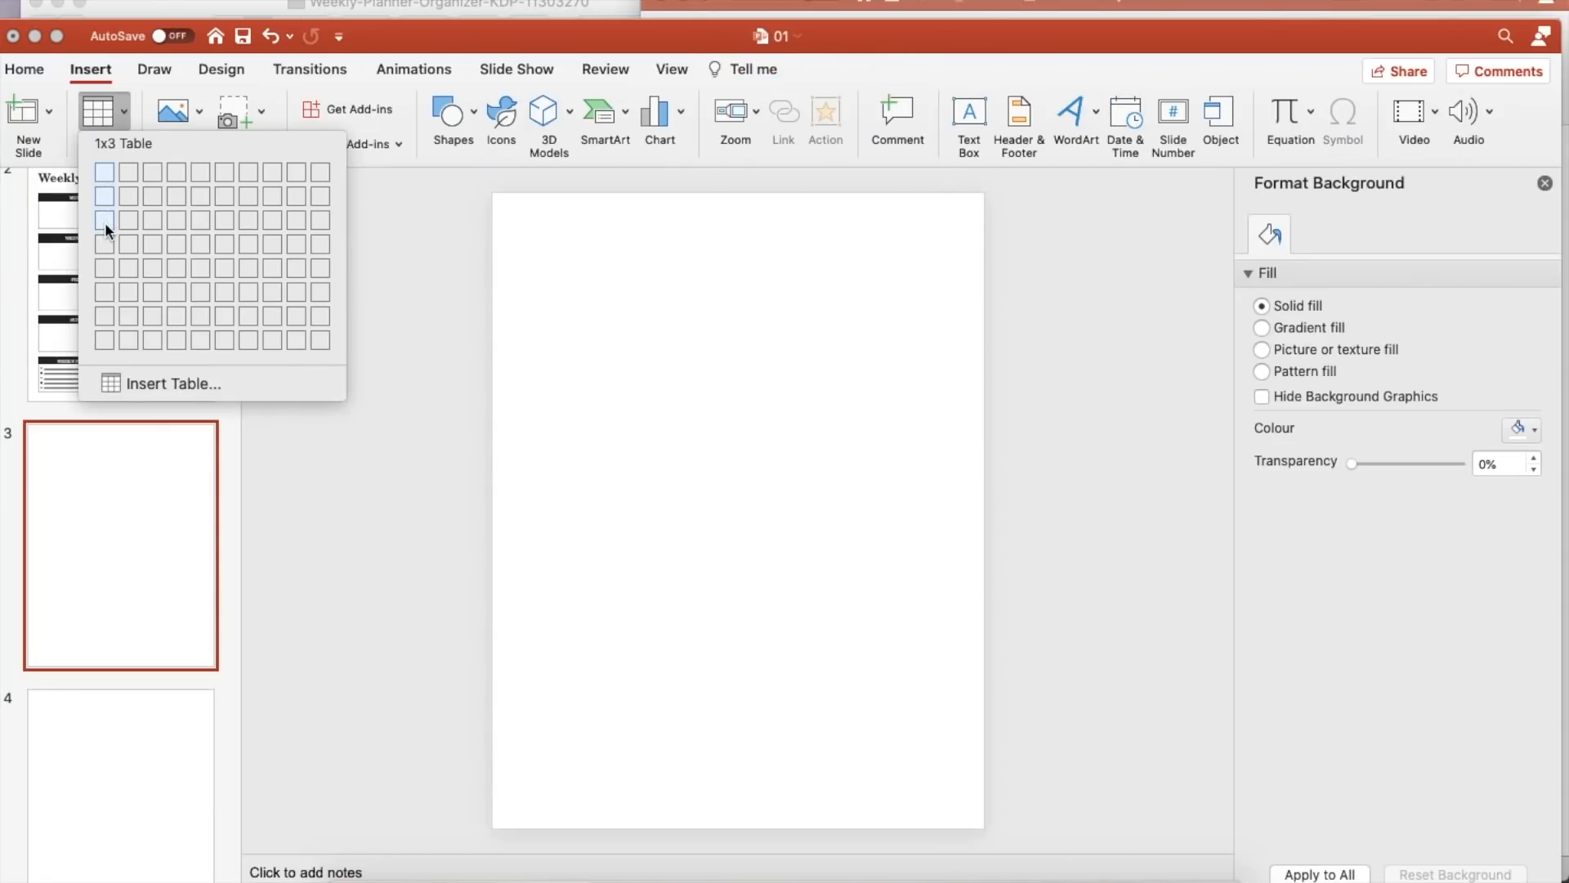
left_click(103, 268)
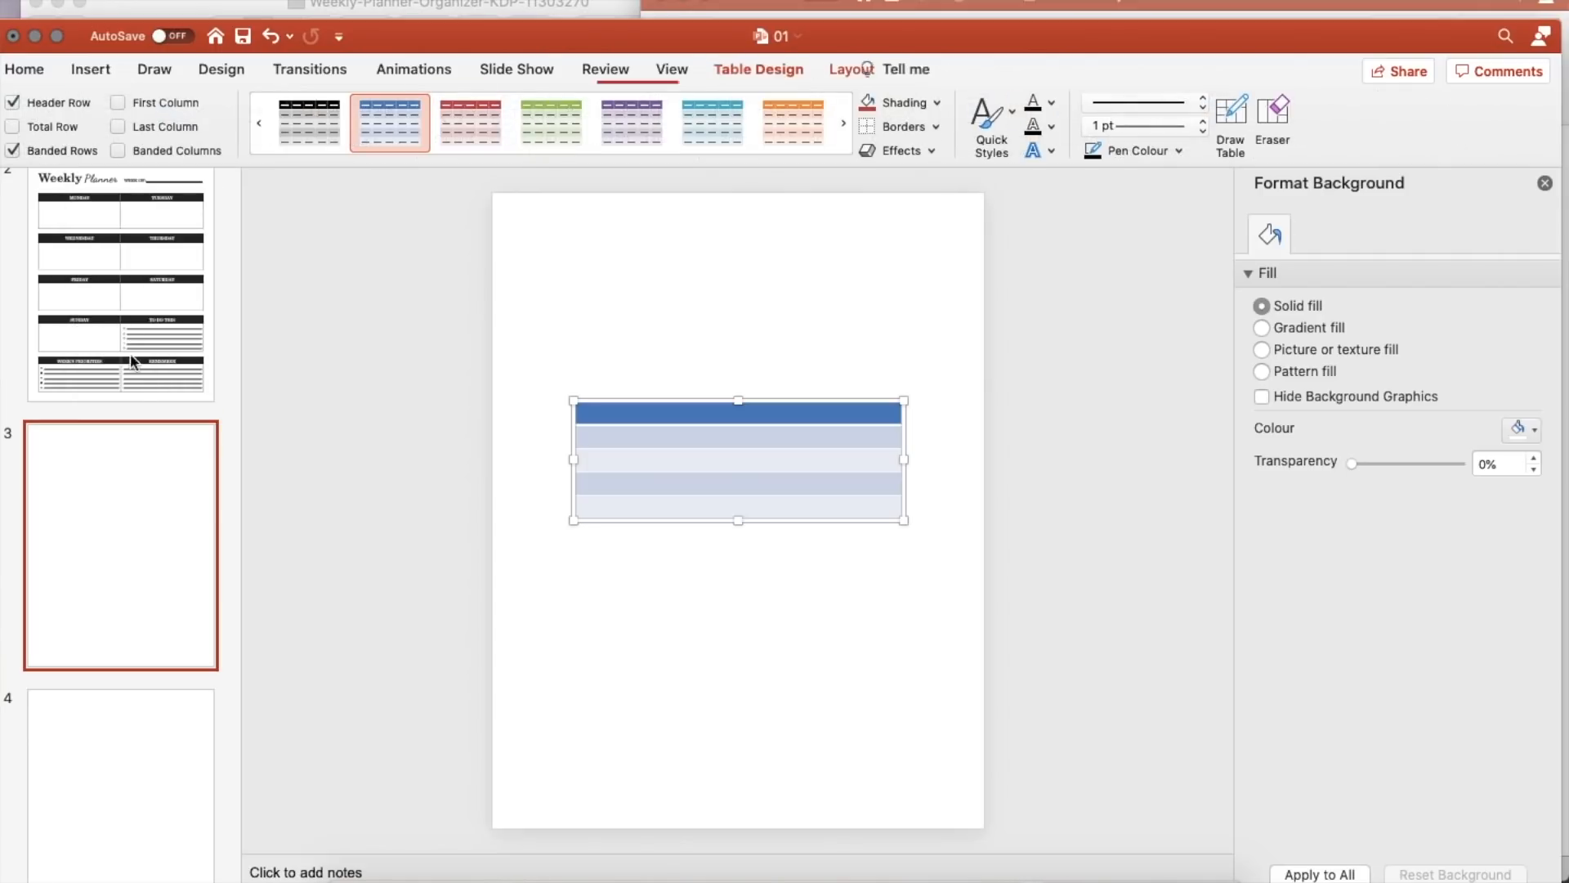
left_click(639, 407)
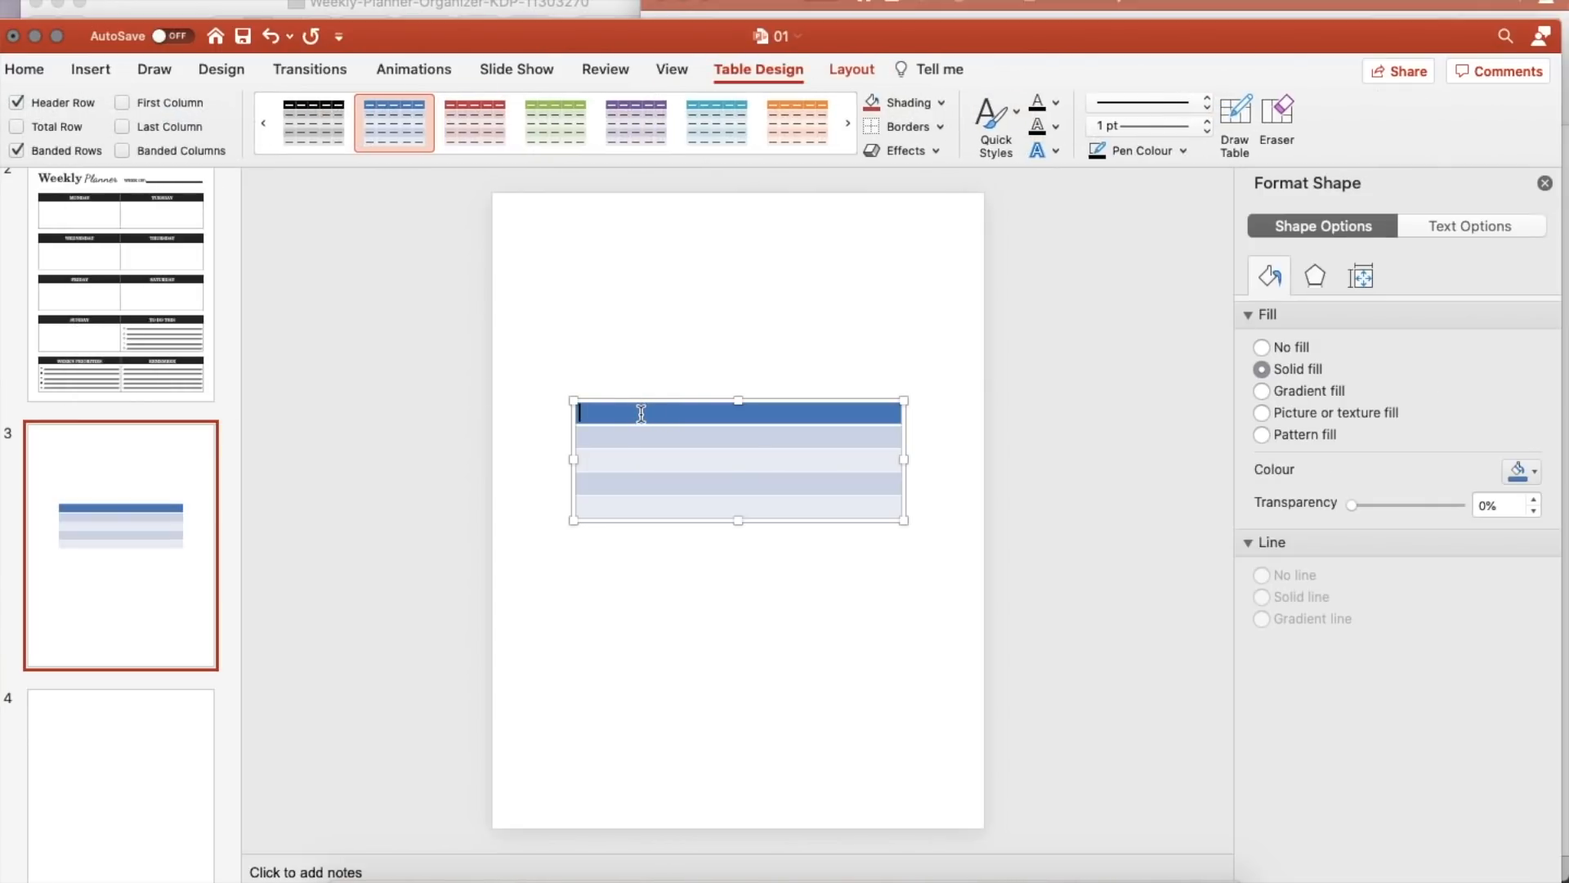
left_click_drag(628, 406, 632, 238)
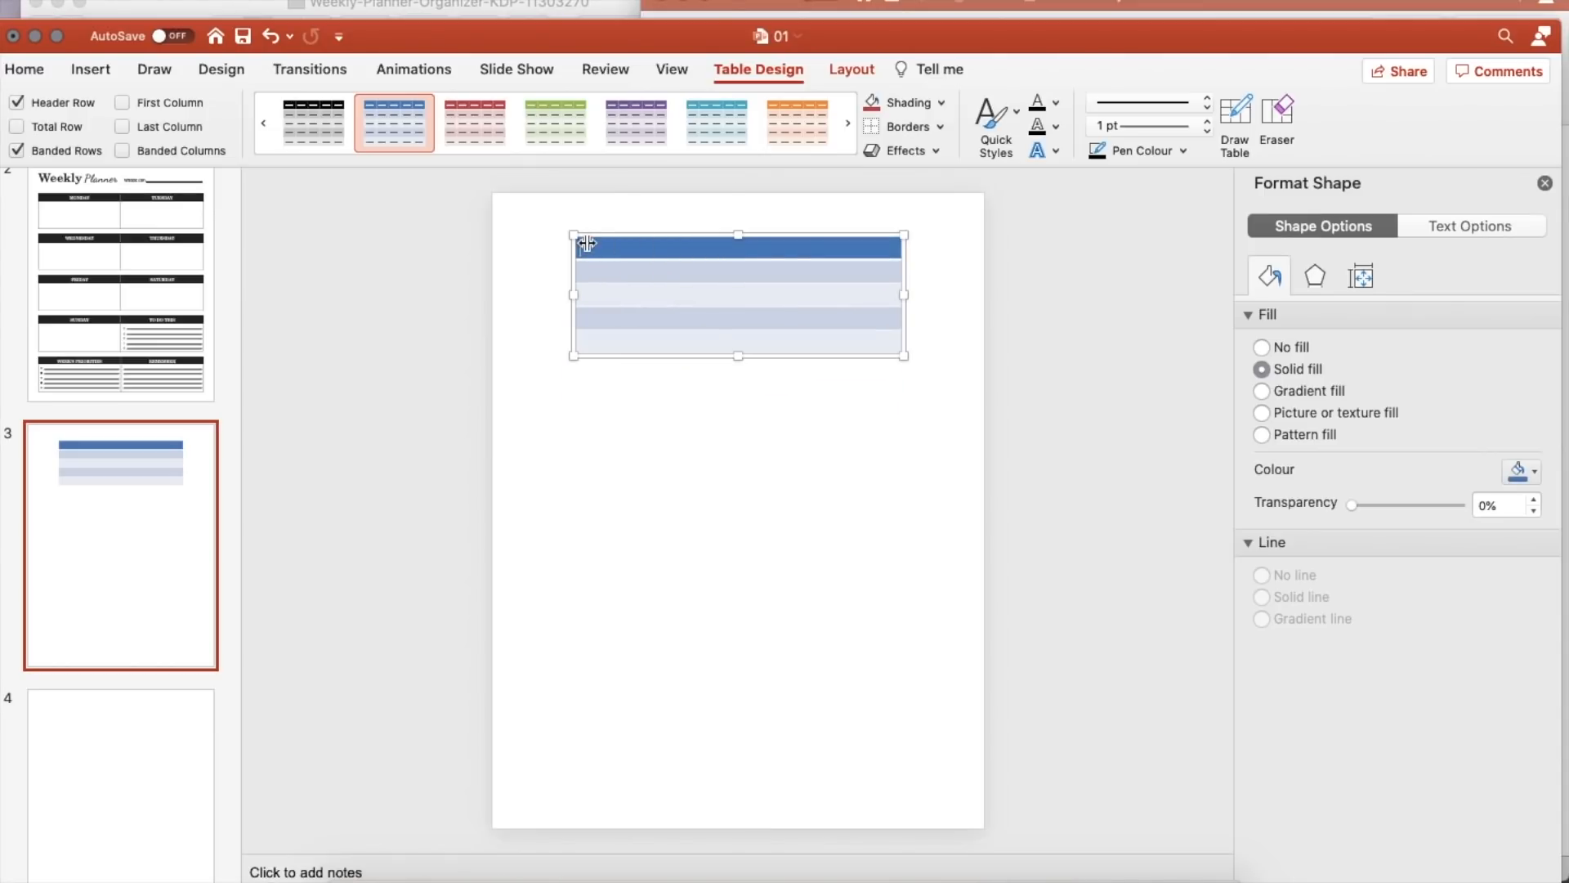
Step: Remove the fill from the four table rows below the header row
left_click(827, 271)
left_click(1271, 350)
left_click(891, 294)
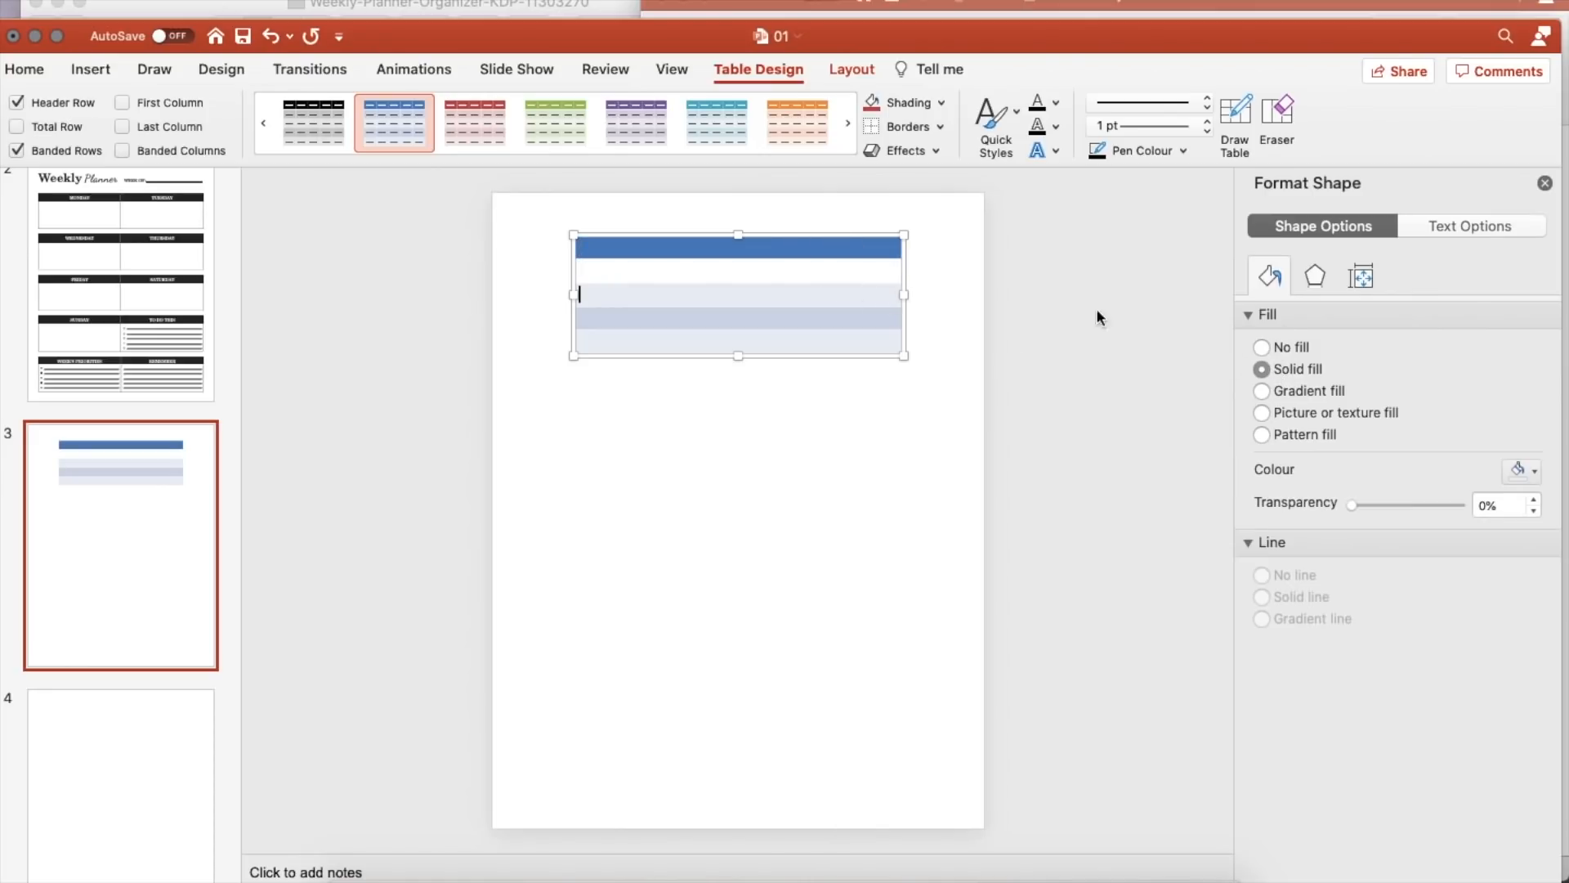
left_click(1264, 350)
left_click(768, 318)
left_click(1261, 347)
left_click(678, 341)
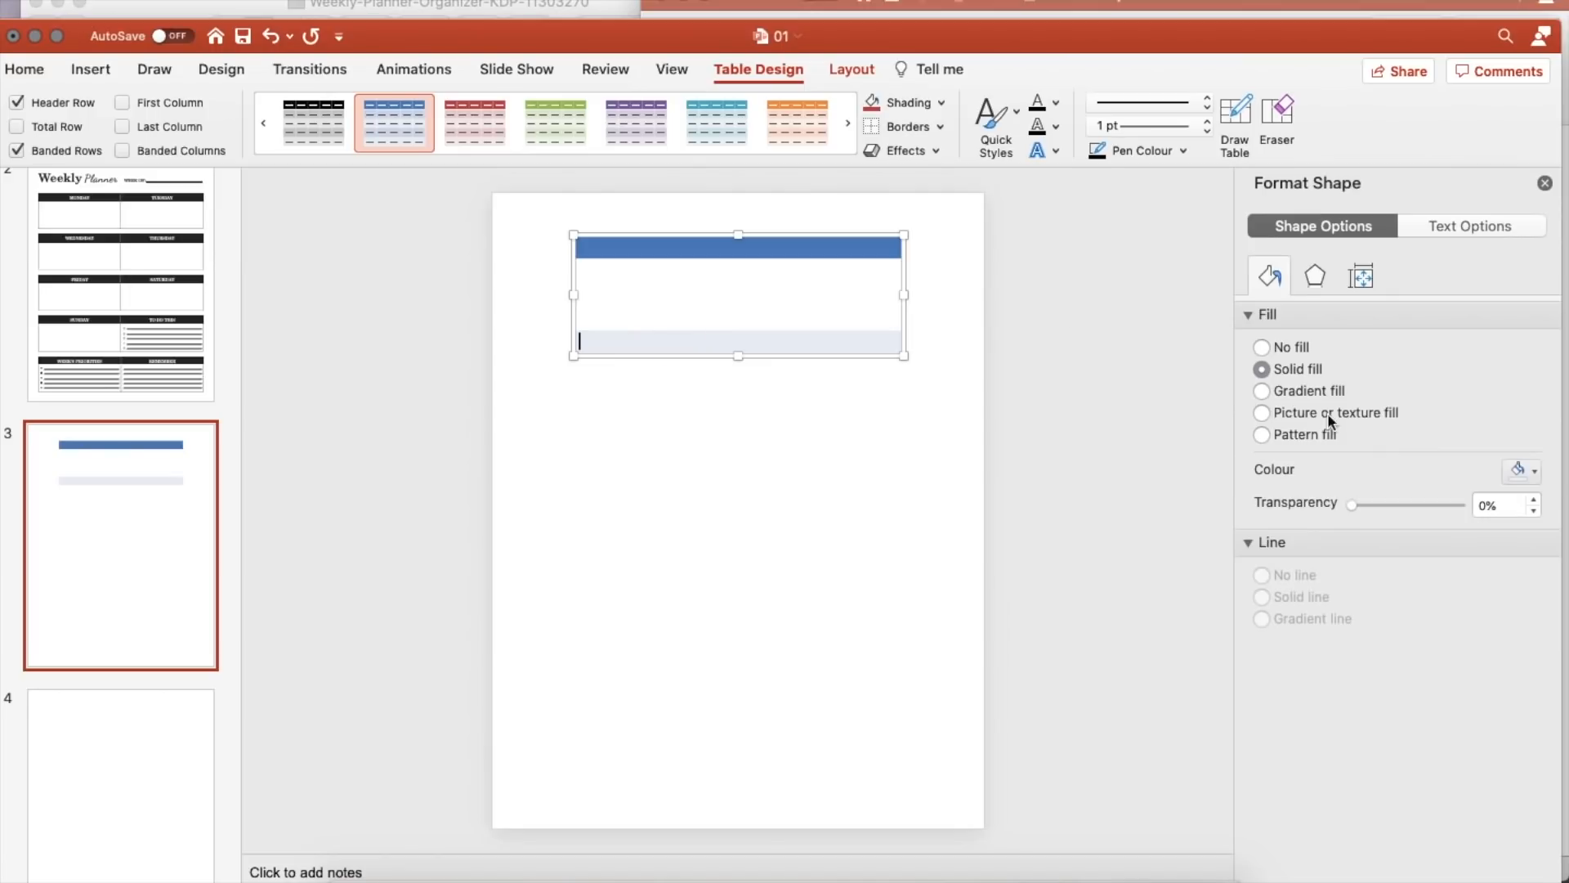
left_click(1261, 348)
Step: Apply all borders to the four table rows below the header
left_click(935, 128)
left_click(931, 179)
left_click(574, 234)
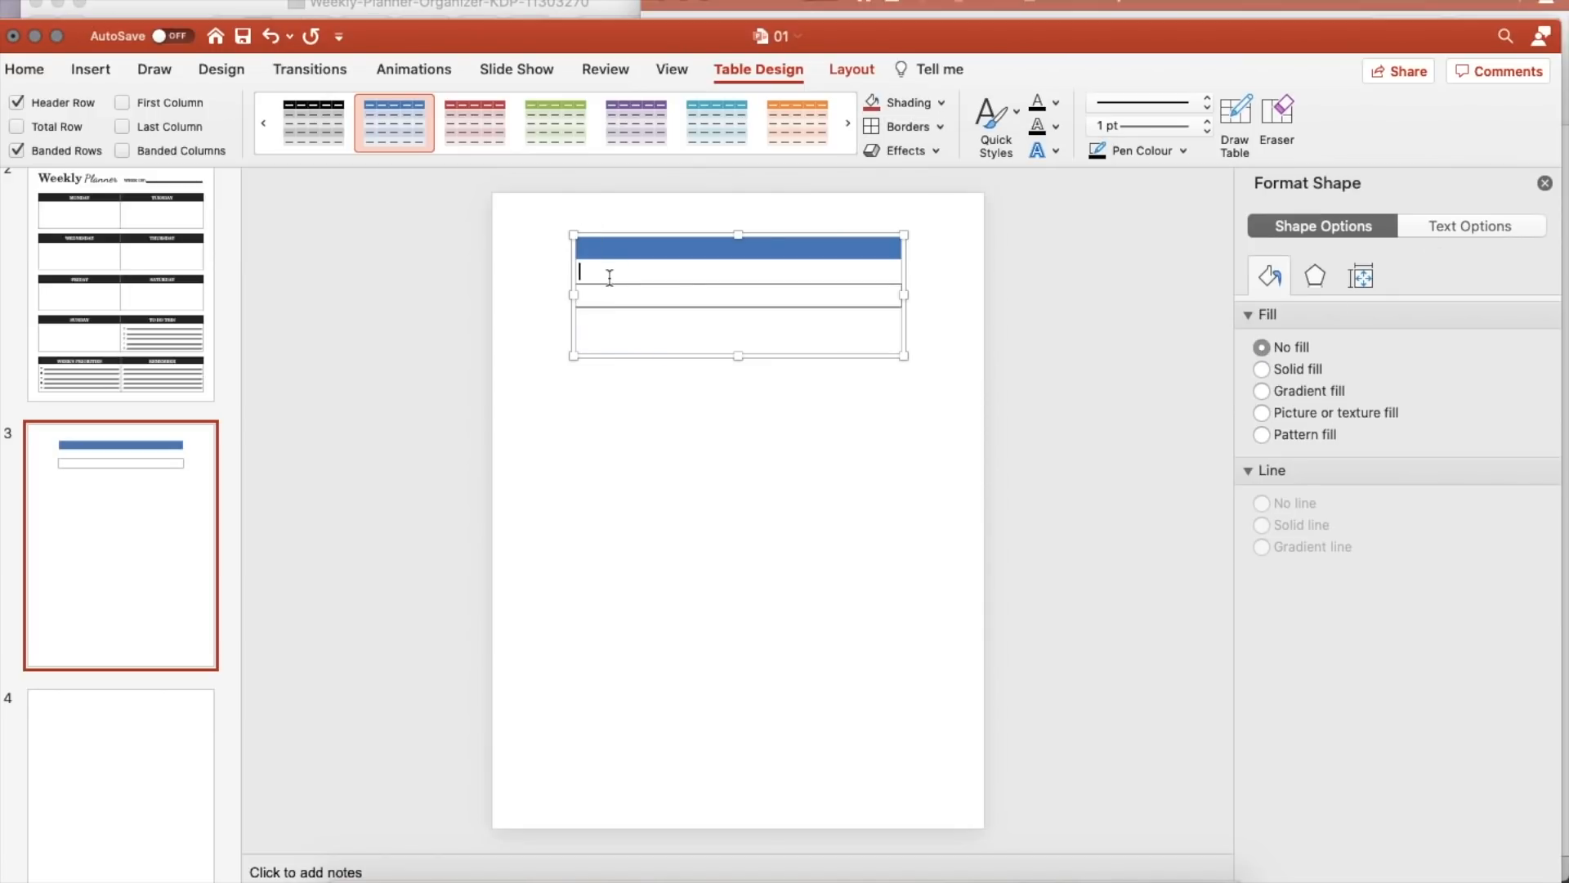
left_click_drag(609, 278, 654, 340)
left_click(906, 131)
left_click(1007, 361)
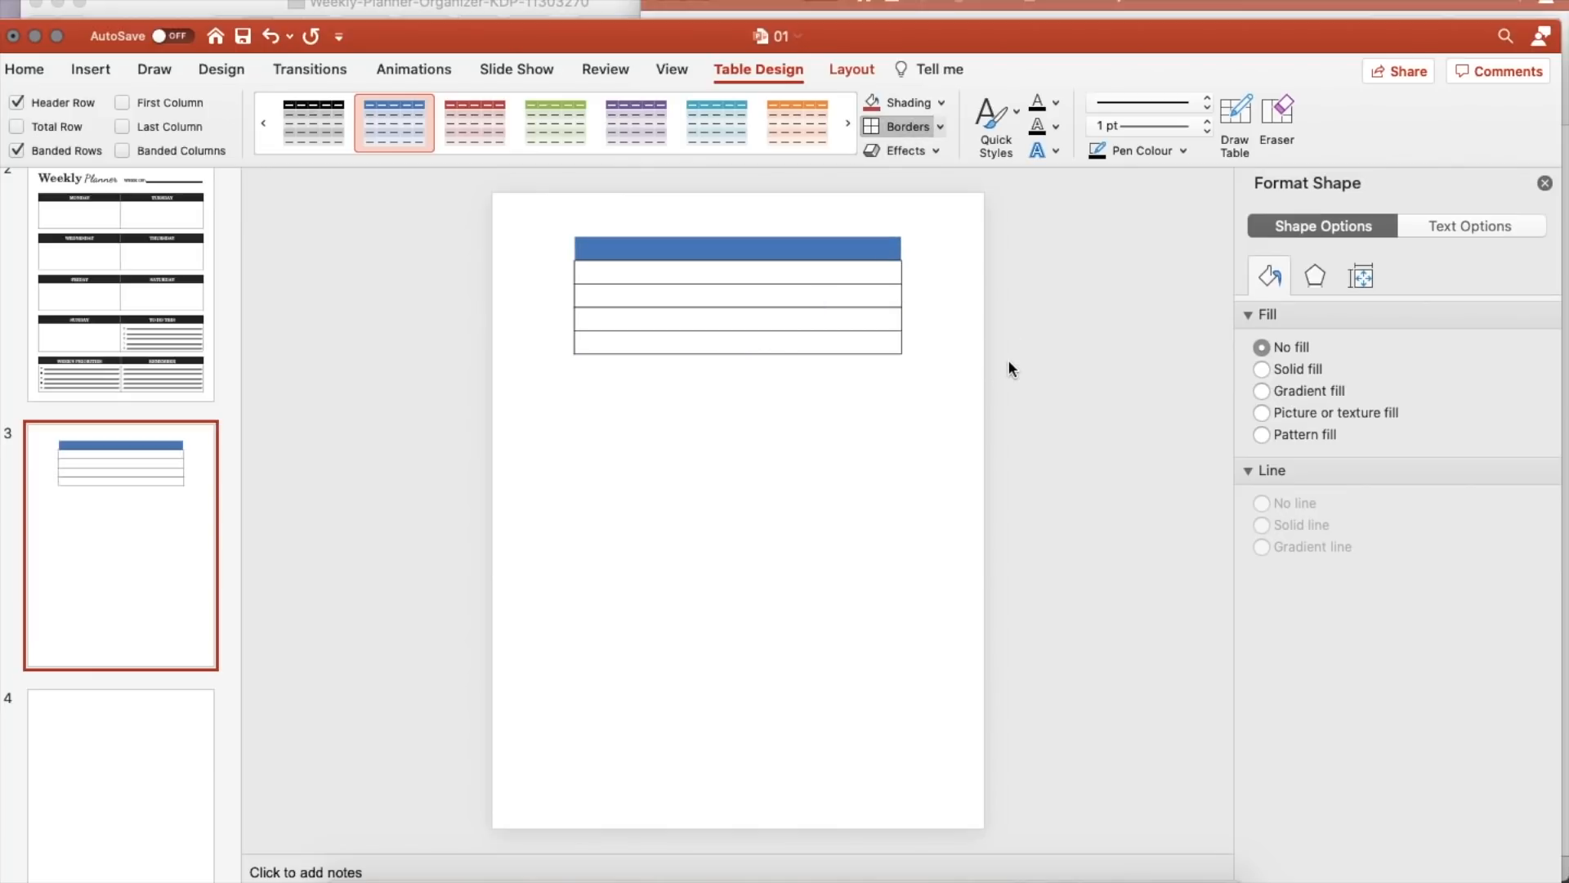
Step: Shade the table's header row with the darkest shade of the theme's black
left_click(815, 248)
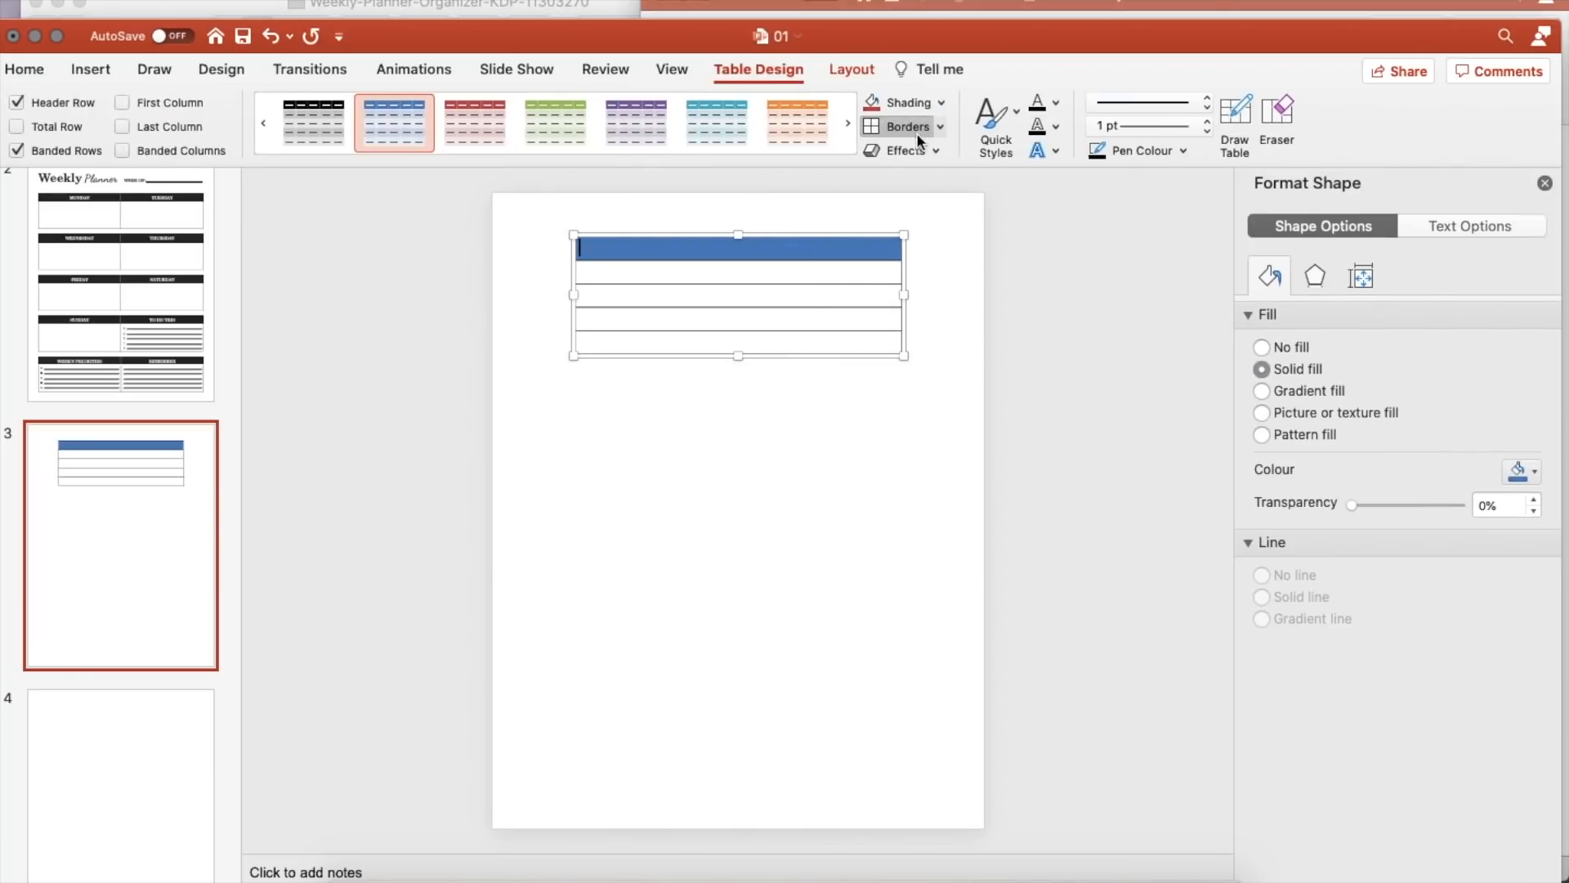
left_click(868, 391)
left_click(641, 248)
left_click(941, 102)
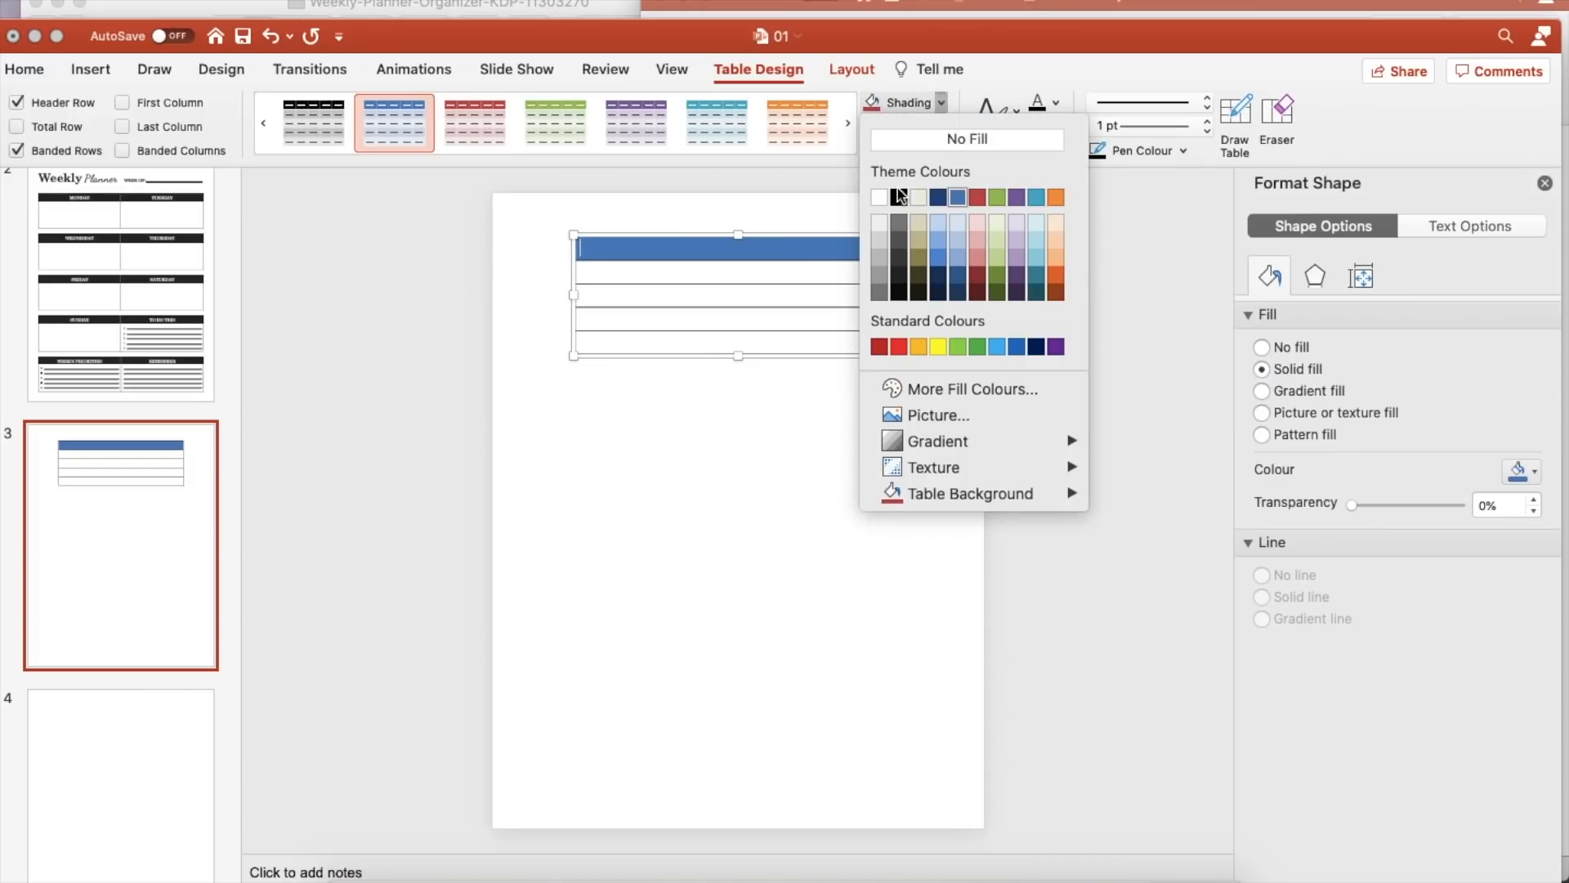
left_click(898, 287)
Step: Set the pen colour to the darkest grey shade of white and reapply the borders across the whole table
left_click(891, 272)
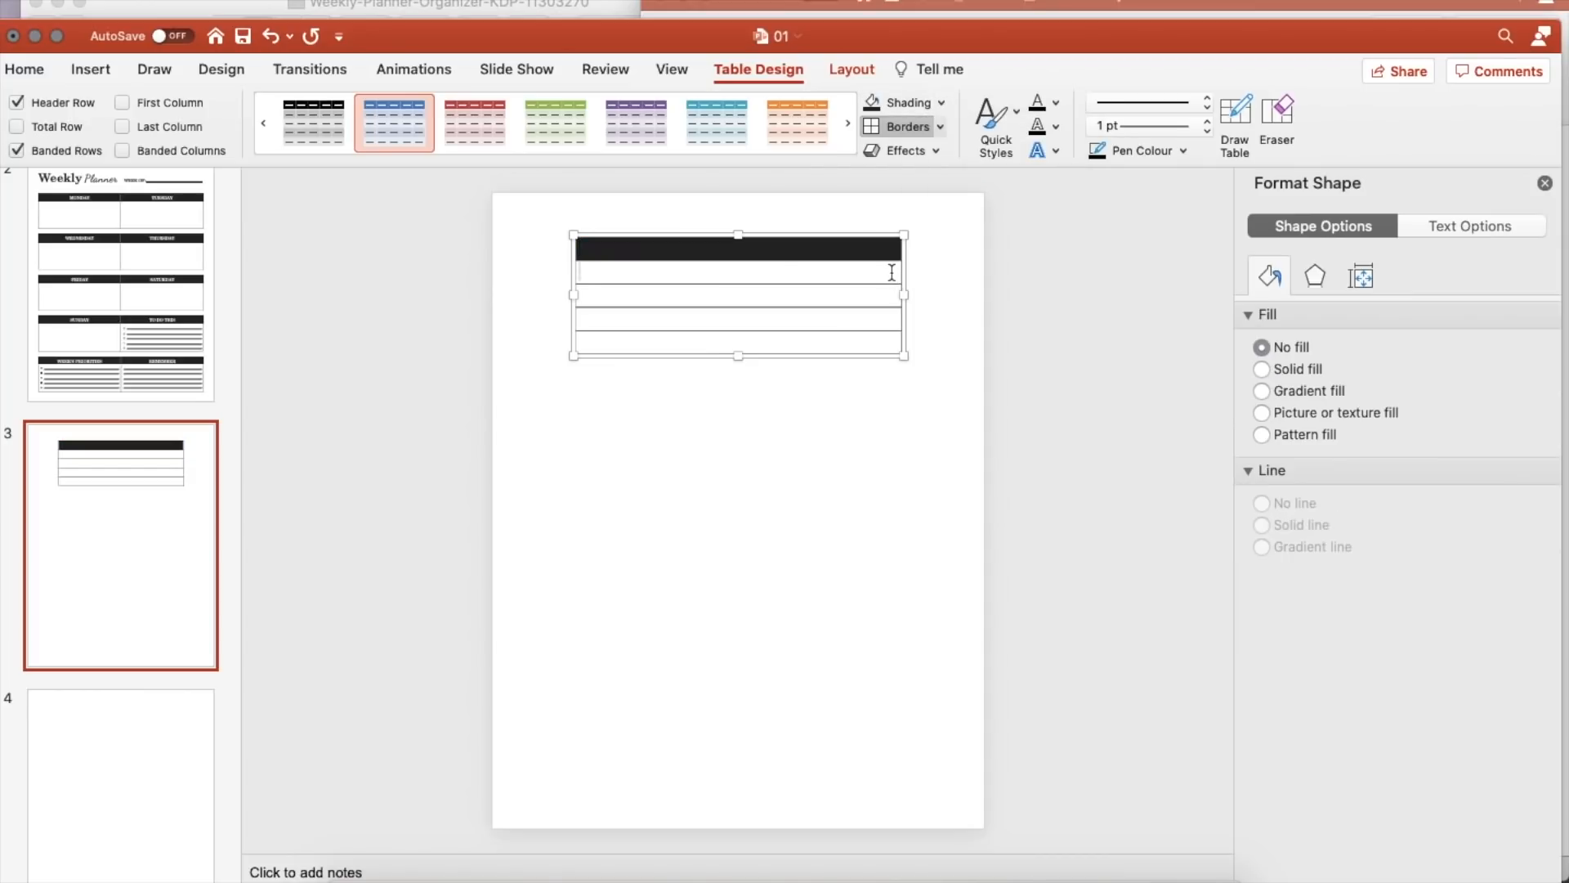
left_click(941, 125)
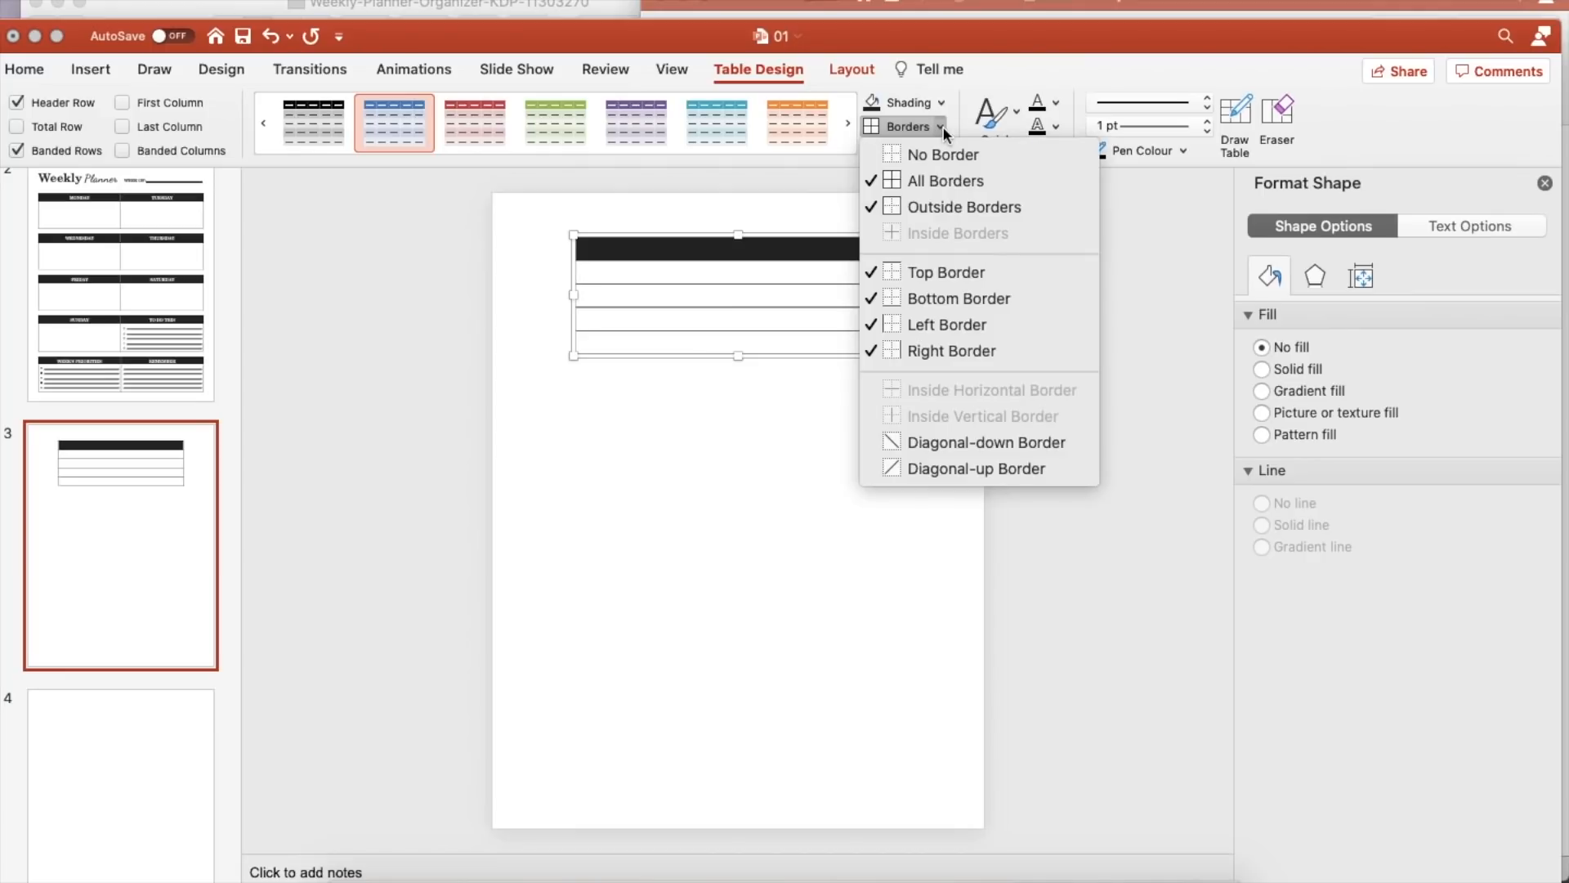
left_click(943, 126)
left_click(1183, 151)
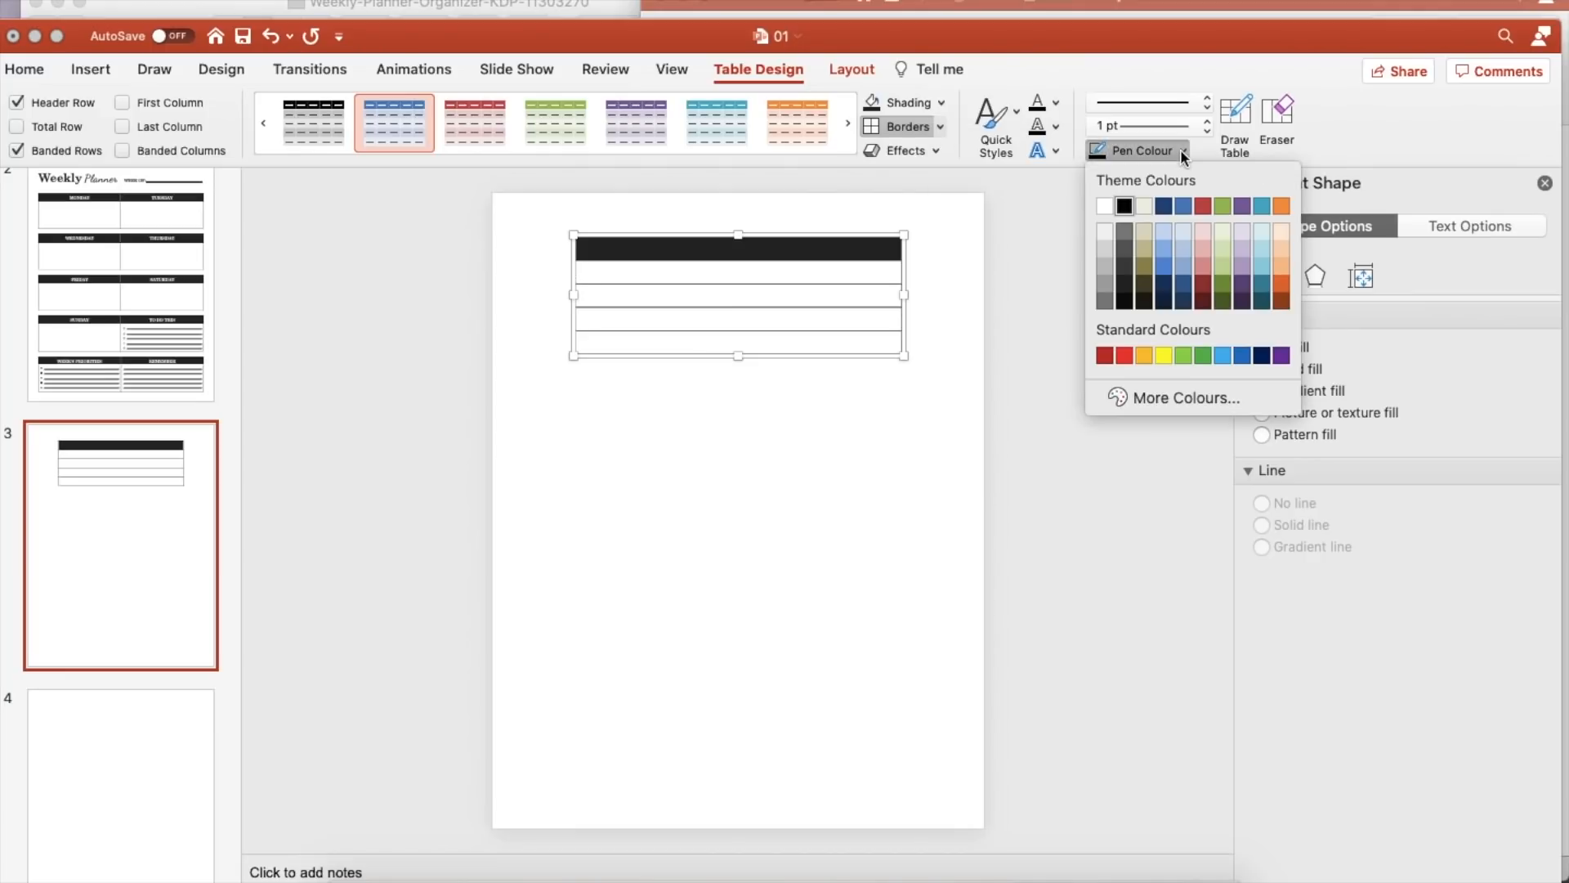
left_click(1104, 299)
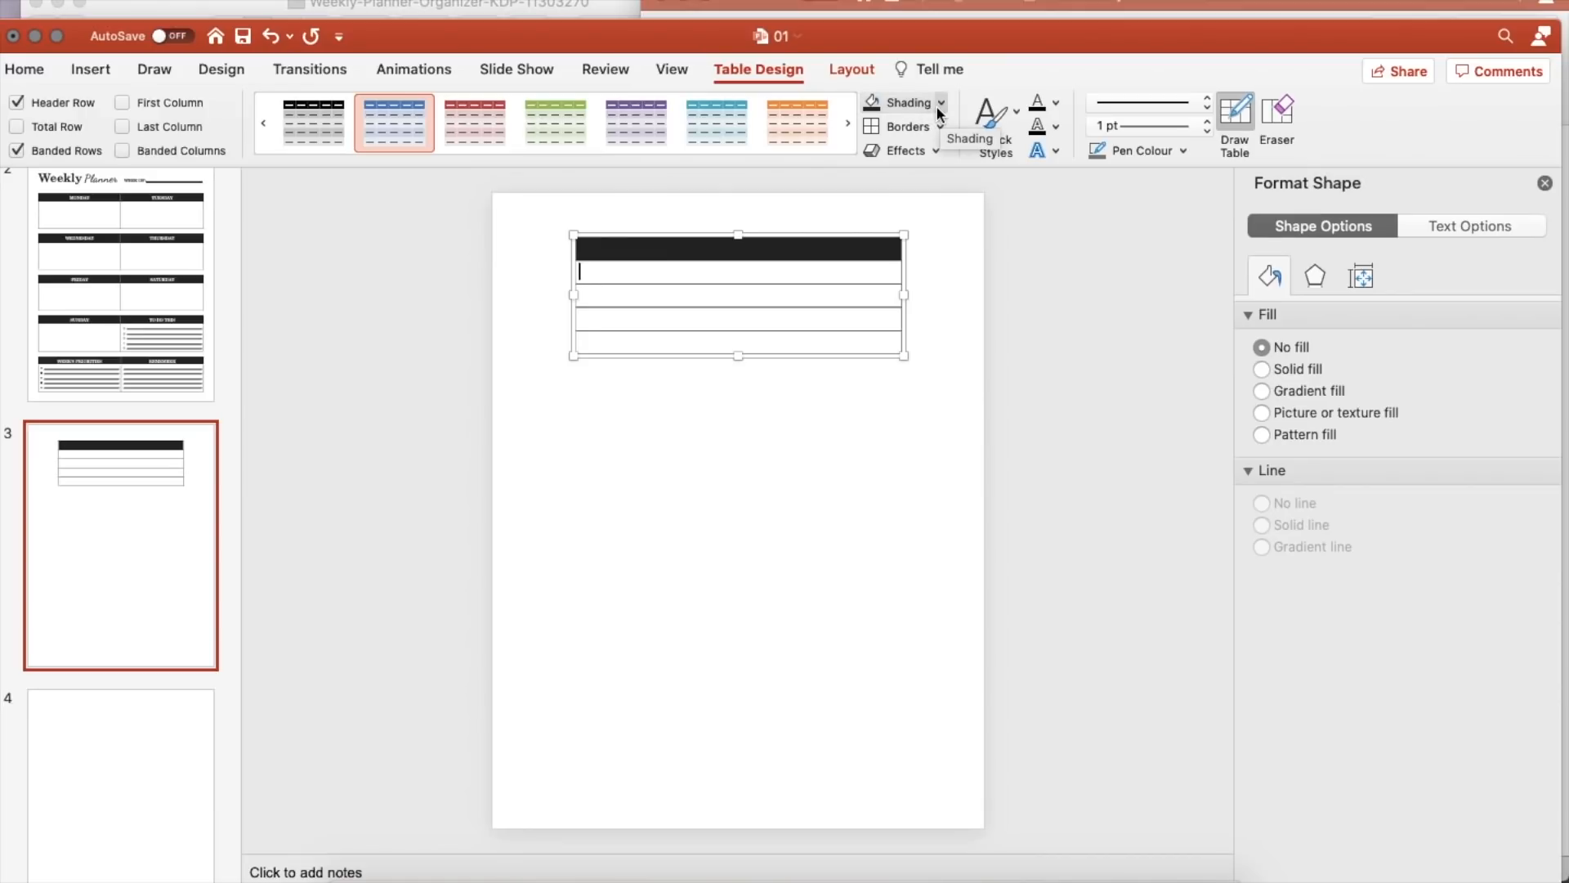
left_click(900, 121)
left_click_drag(599, 249, 620, 343)
left_click(903, 127)
left_click(914, 344)
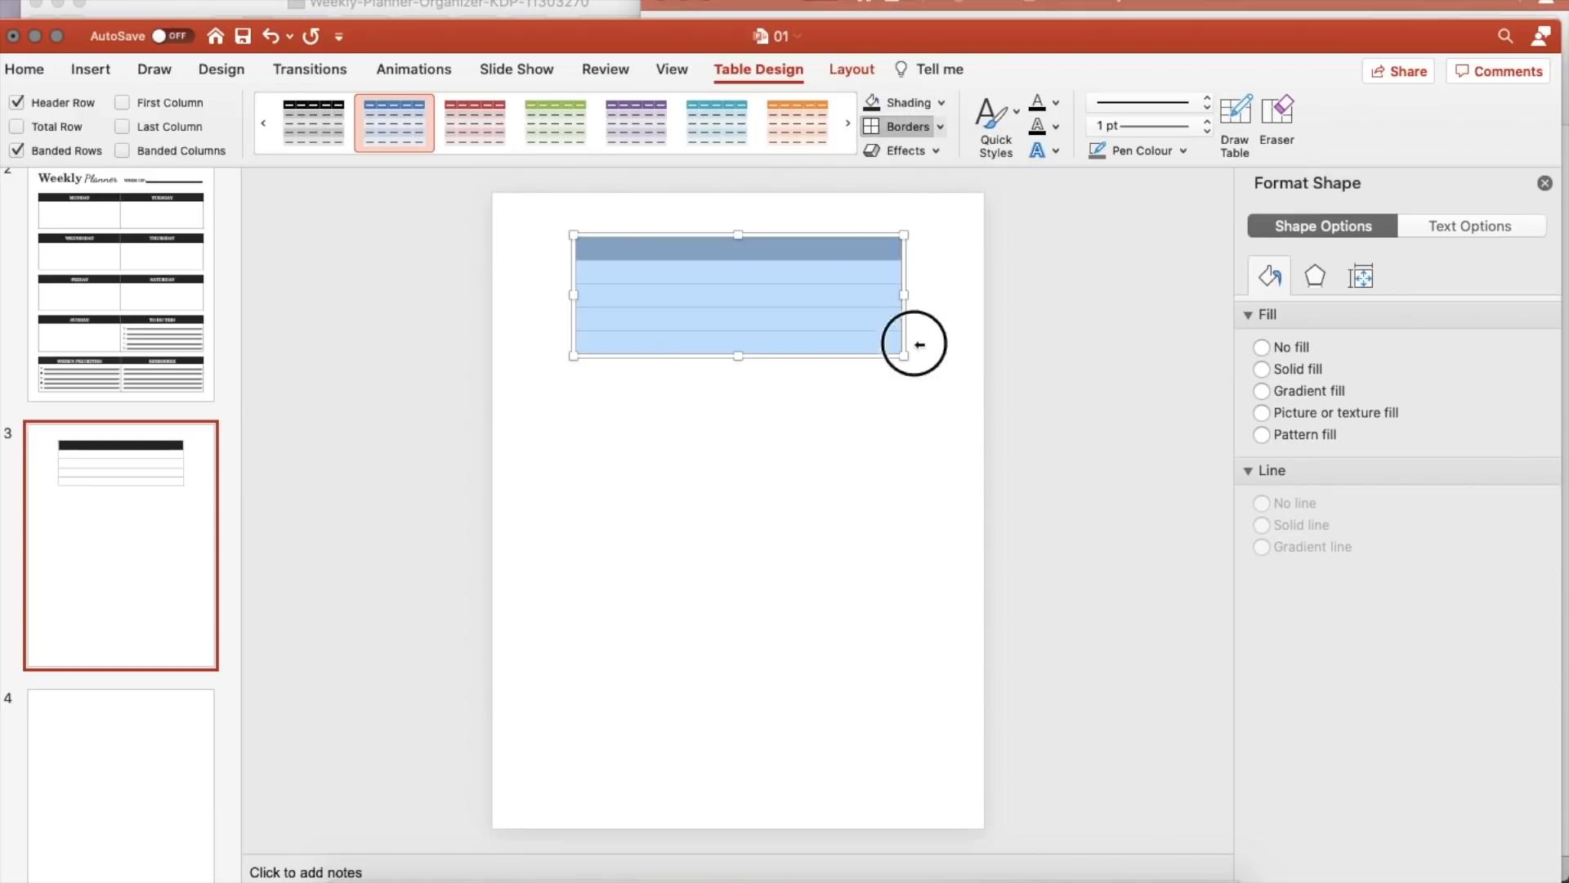
Step: Widen the table on both sides so it spans most of the page width with even margins
left_click(836, 409)
left_click(697, 296)
left_click_drag(572, 294, 534, 293)
left_click_drag(903, 294, 940, 293)
left_click(918, 449)
Step: Duplicate the table and place the copy below the original, leaving a gap for extra rows
left_click(537, 236)
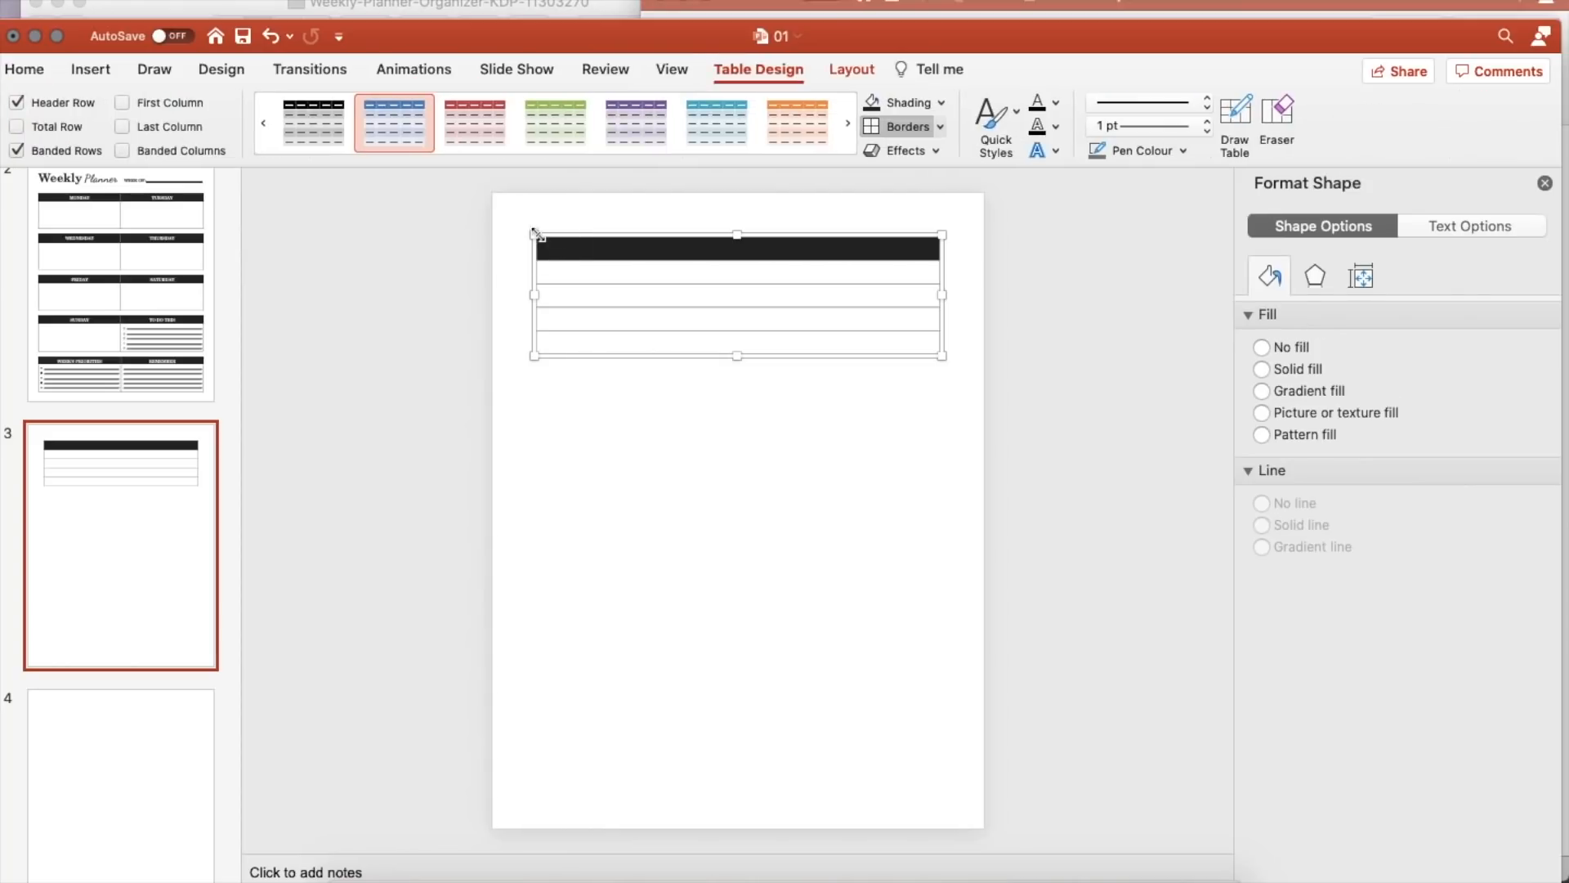
left_click(558, 387)
key("cmd+v")
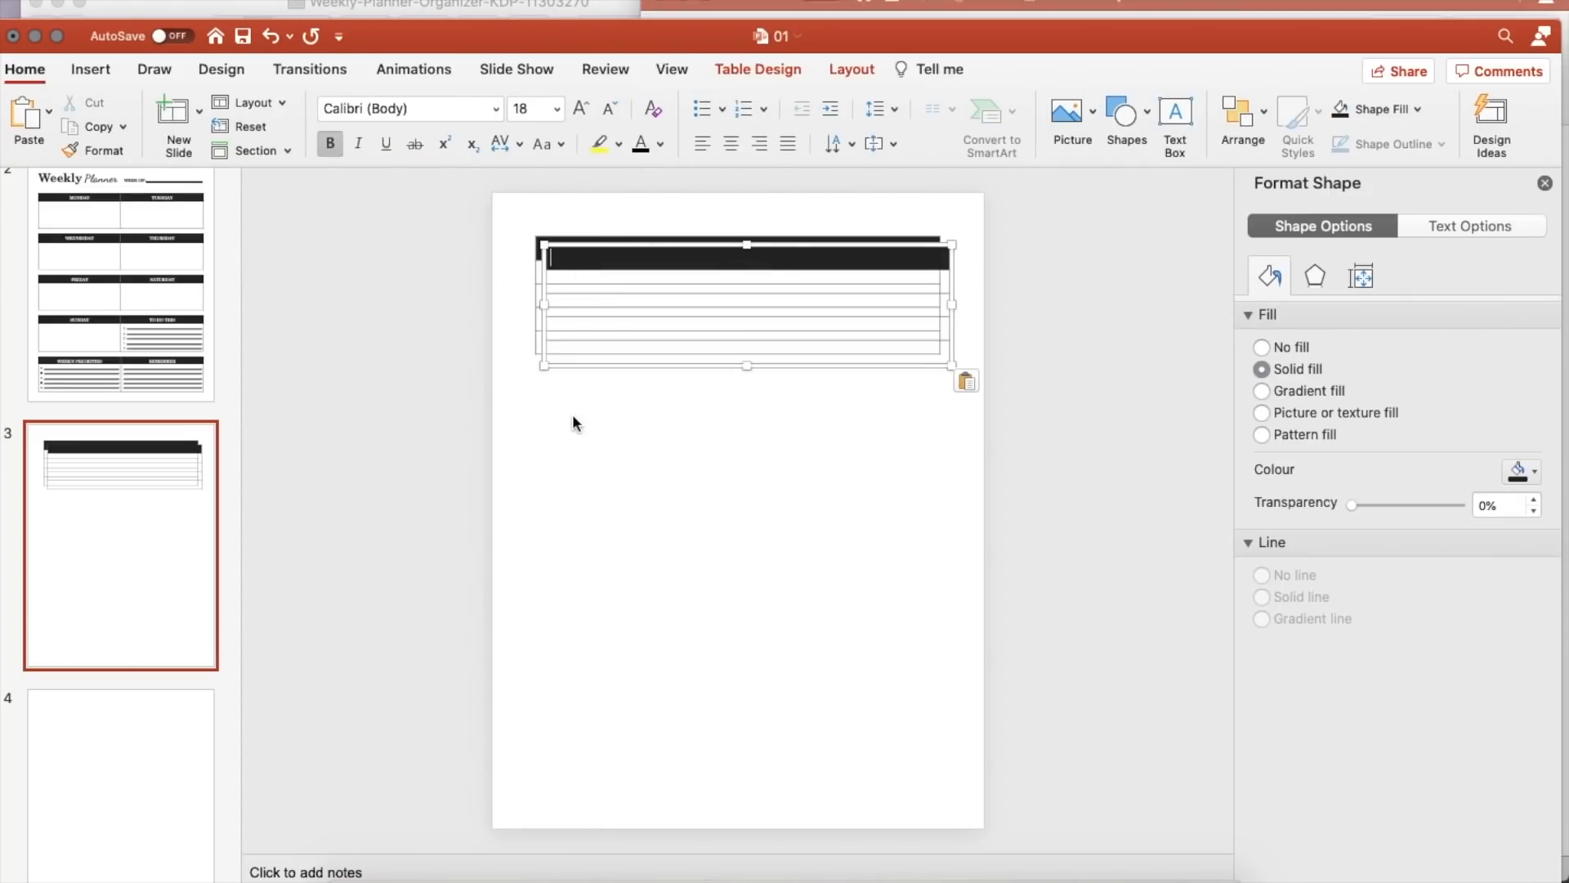
left_click_drag(569, 370, 559, 493)
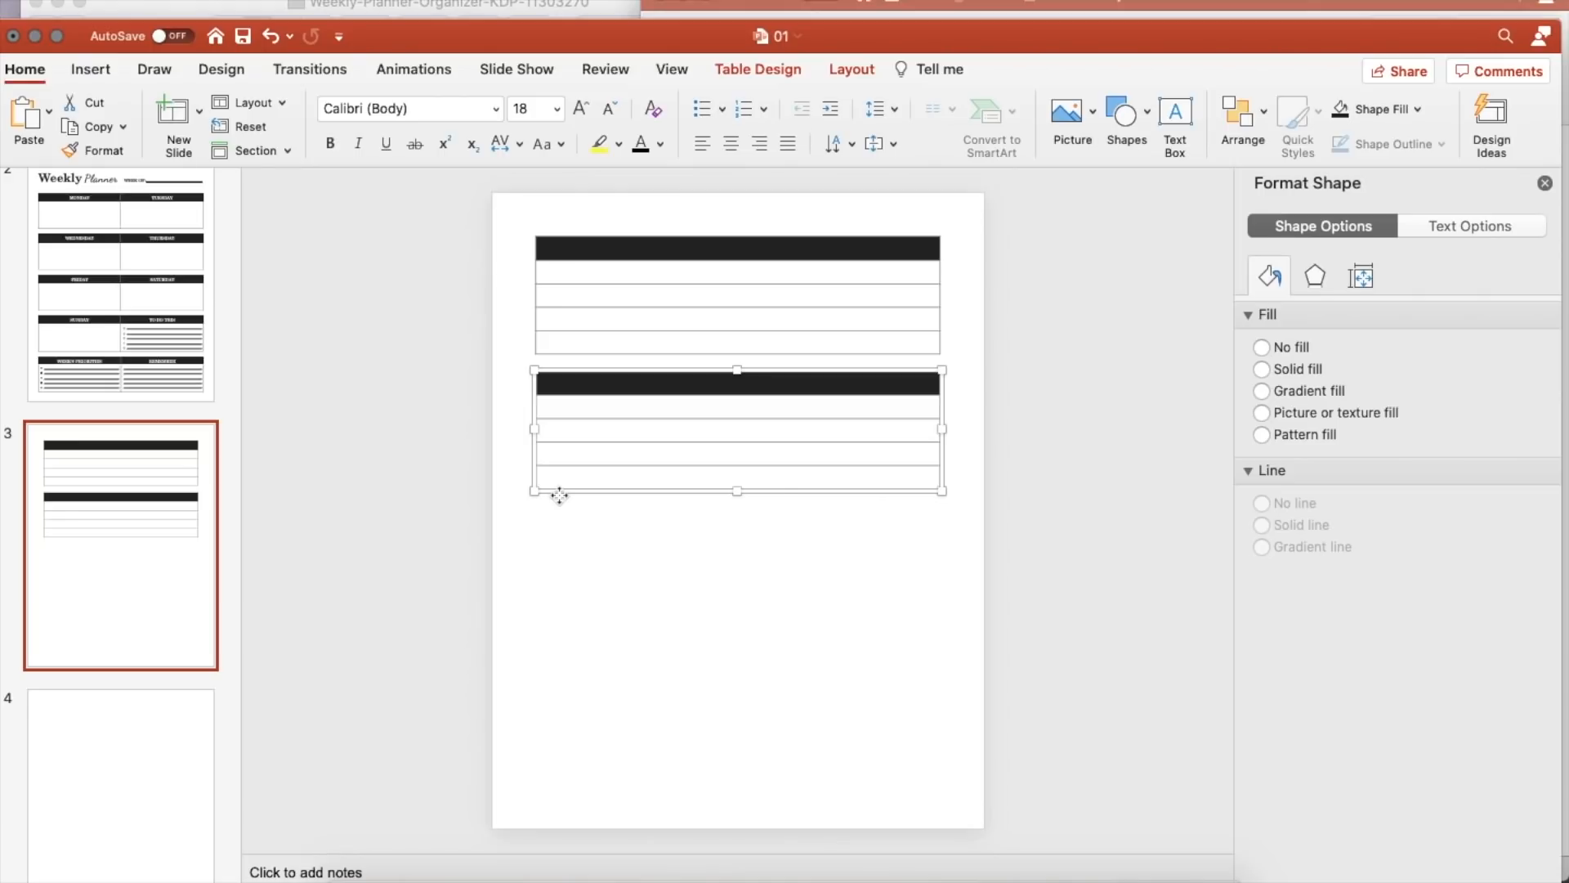
left_click_drag(599, 368, 602, 447)
Step: Add two rows at the end of the upper table
left_click(597, 343)
left_click(828, 344)
key("Tab")
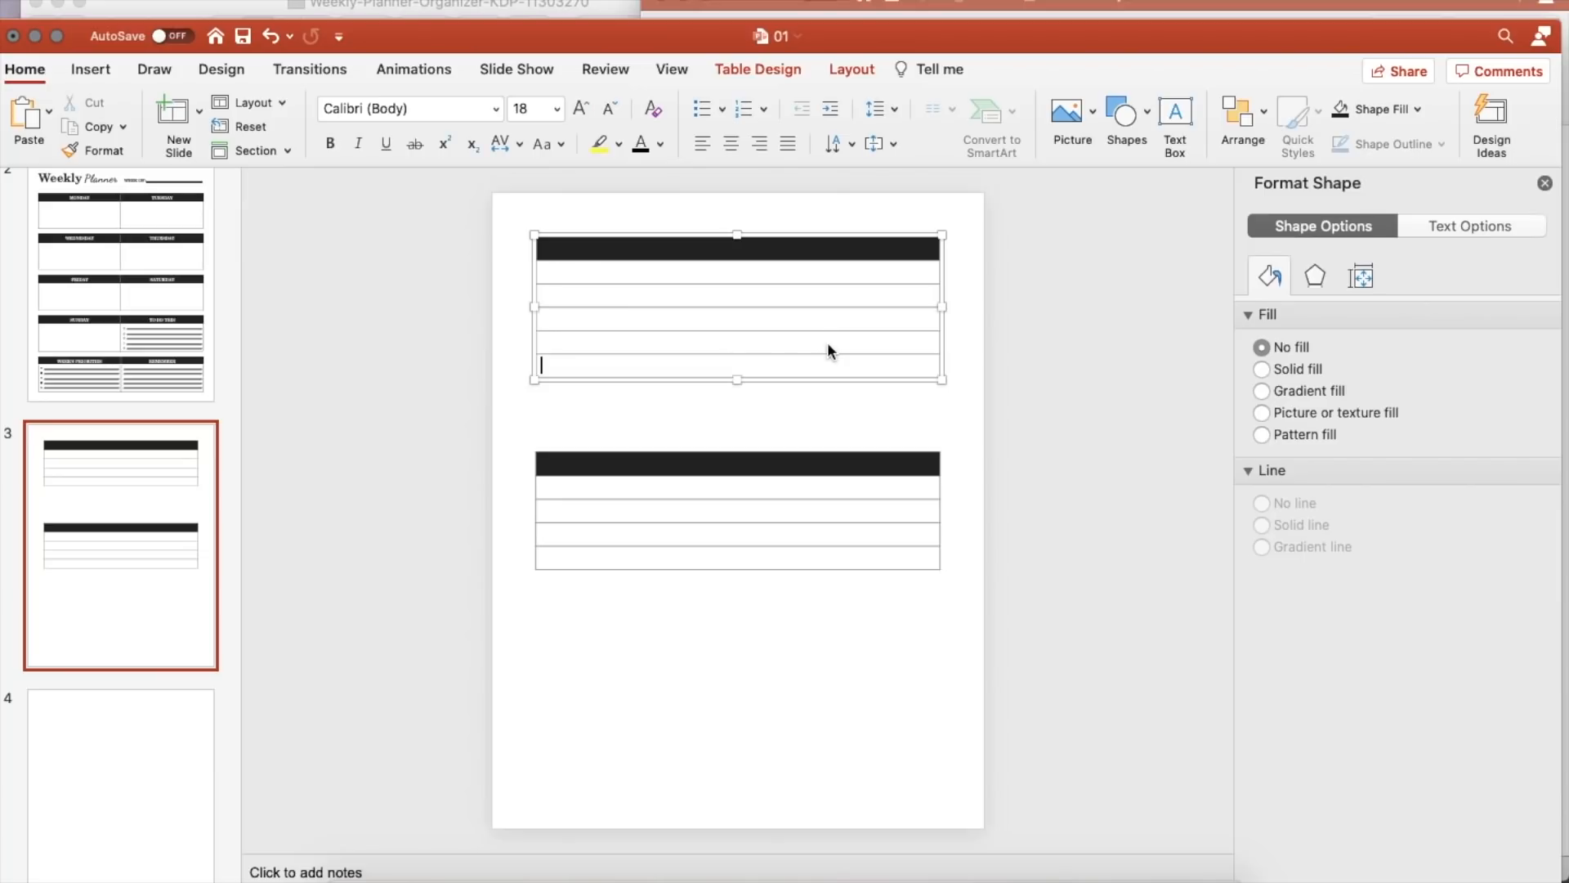
key("Tab")
Step: Delete the shorter duplicate table below the extended one
left_click(739, 454)
left_click(715, 449)
key("Delete")
Step: Make two copies of the seven-row table and stack them below the original with even gaps, aligned to its sides
left_click(622, 252)
key("cmd+c")
left_click(553, 533)
key("cmd+v")
left_click(608, 250)
left_click_drag(608, 250, 592, 431)
key("cmd+v")
left_click_drag(596, 252, 586, 610)
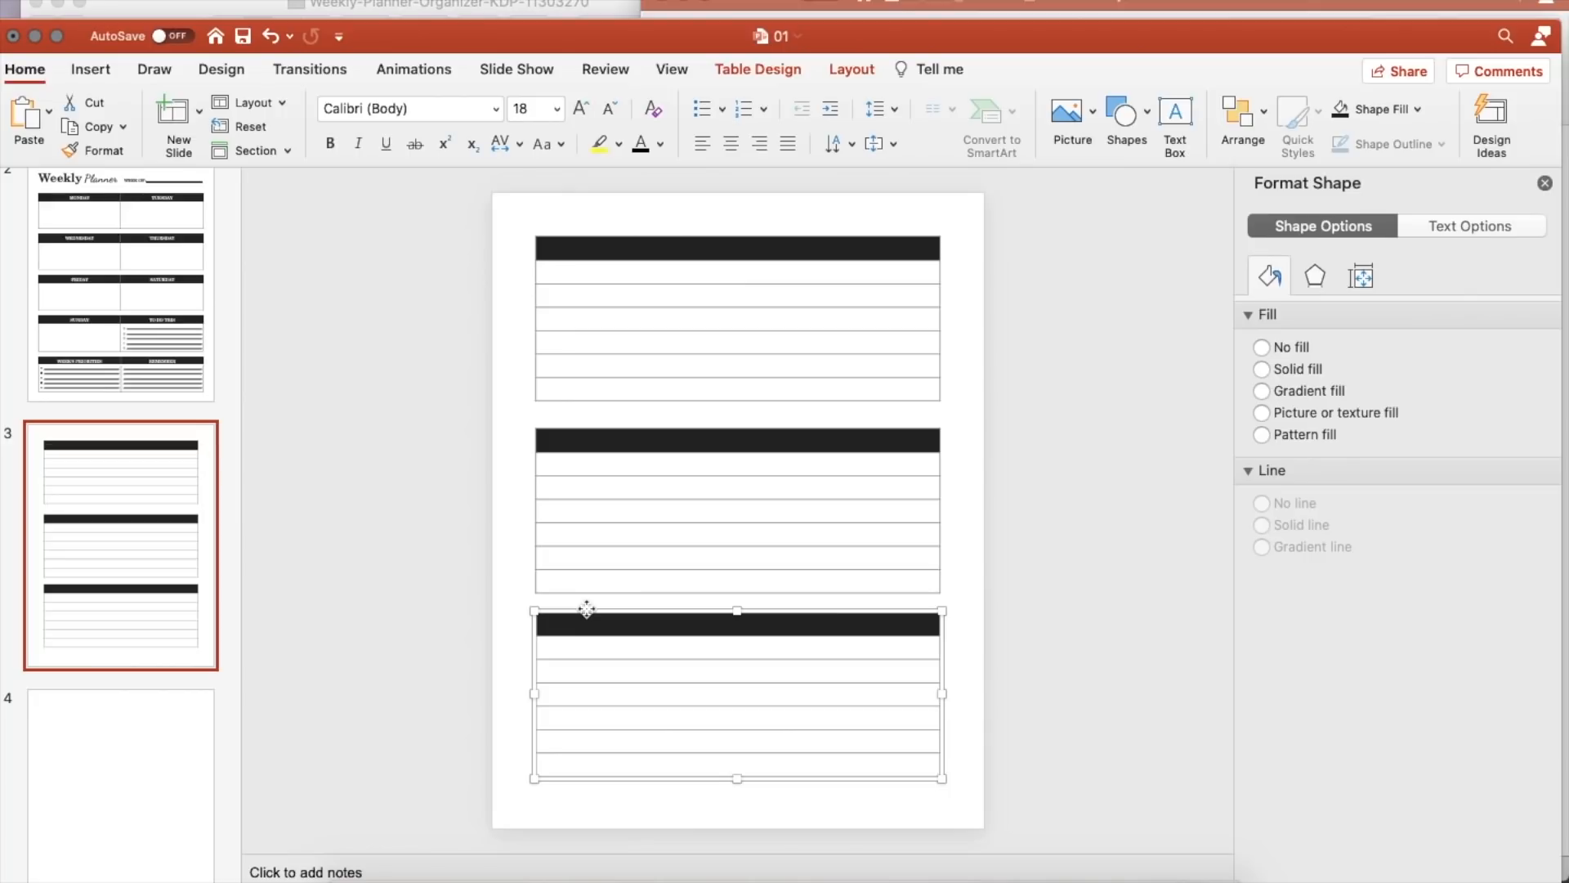
left_click_drag(900, 612, 903, 619)
left_click(967, 625)
Step: Set the font colour of the first table's header row to white
left_click(626, 248)
left_click(660, 145)
left_click(646, 199)
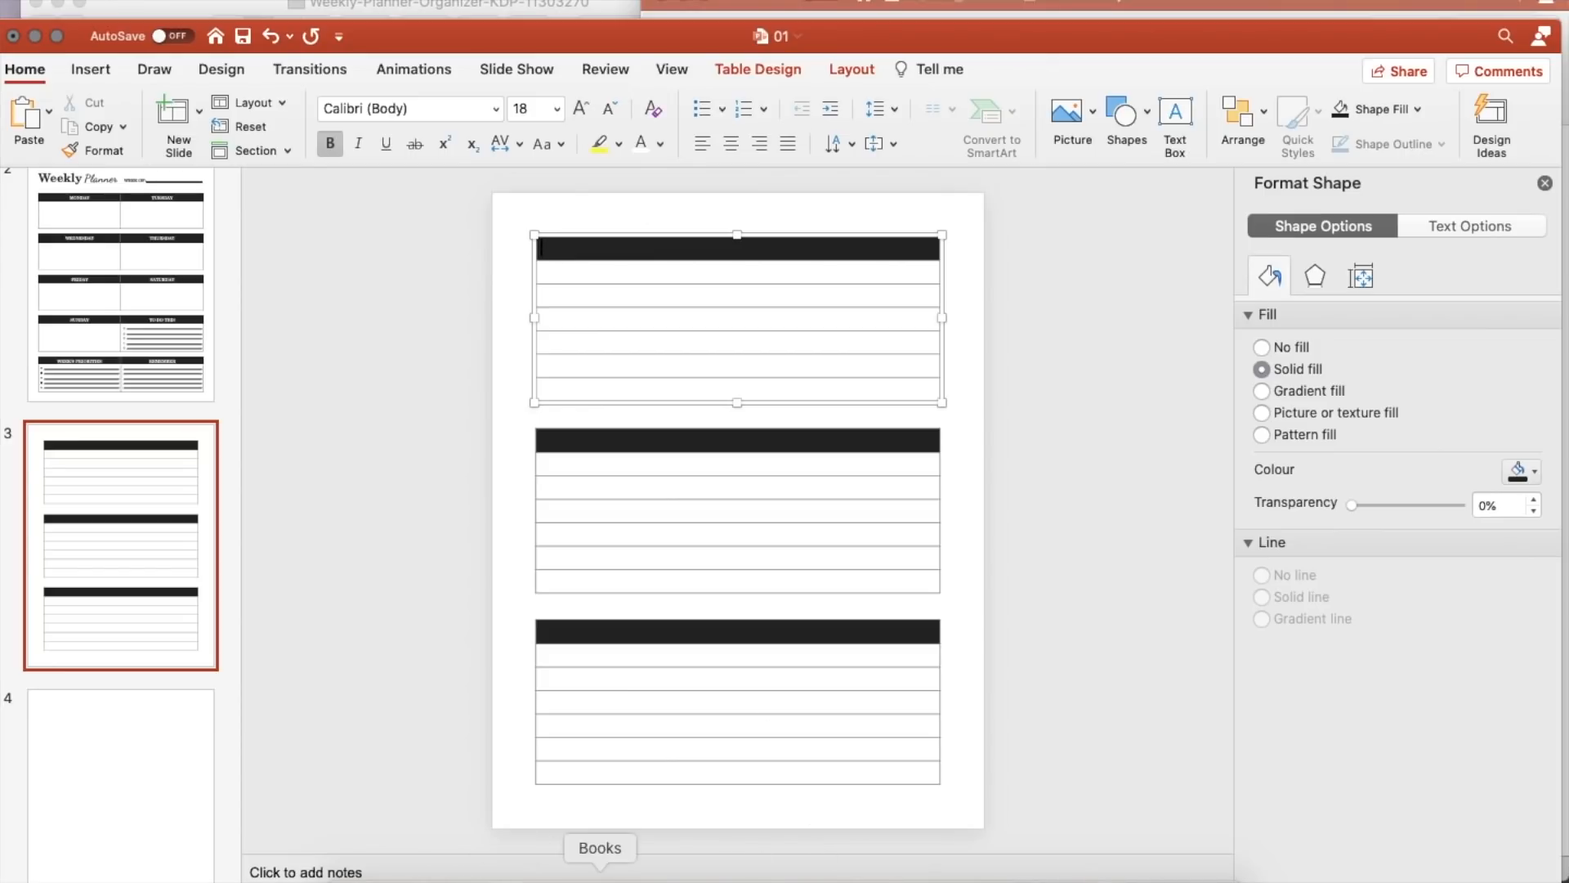
Step: Switch to Chrome, look up December in the 2021 calendar on timeanddate.com, and return to the PowerPoint slide
left_click(724, 873)
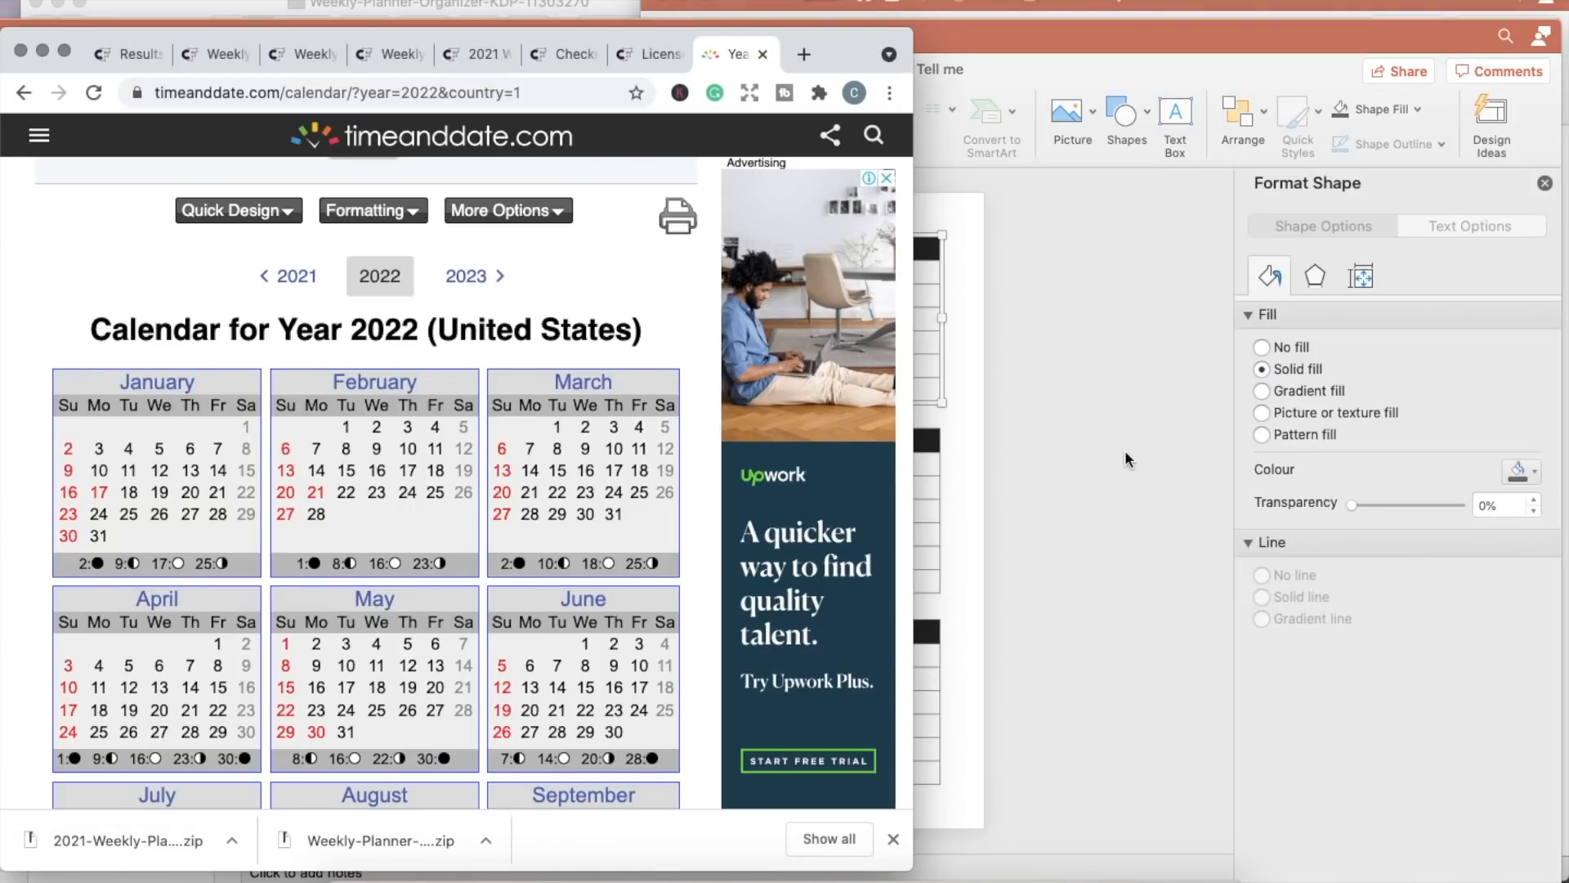
left_click(295, 277)
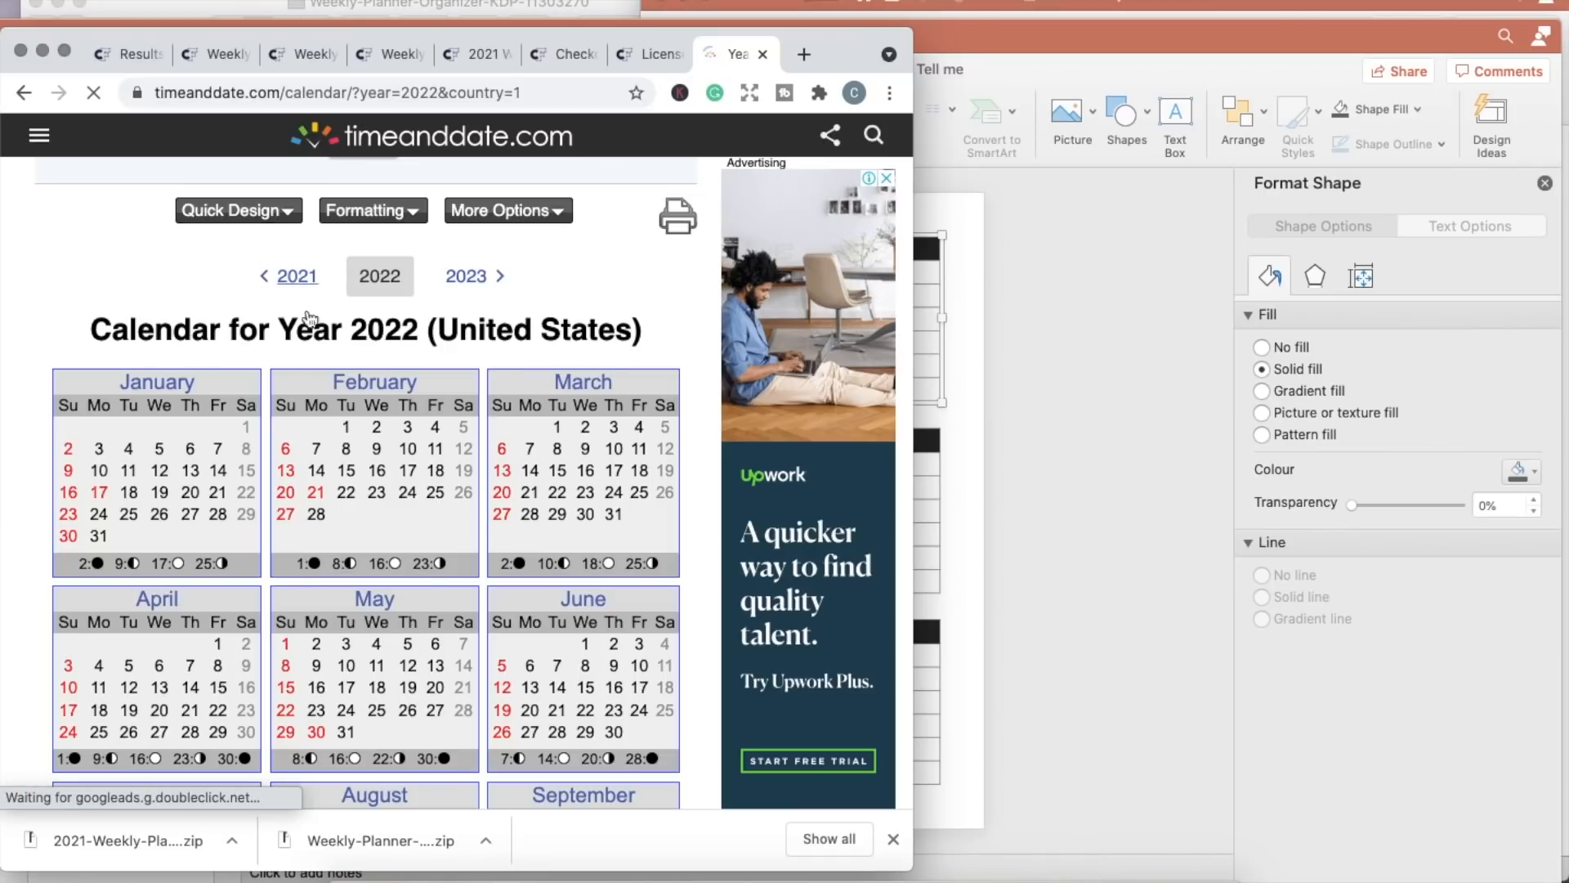
scroll(350, 513, "down", 10)
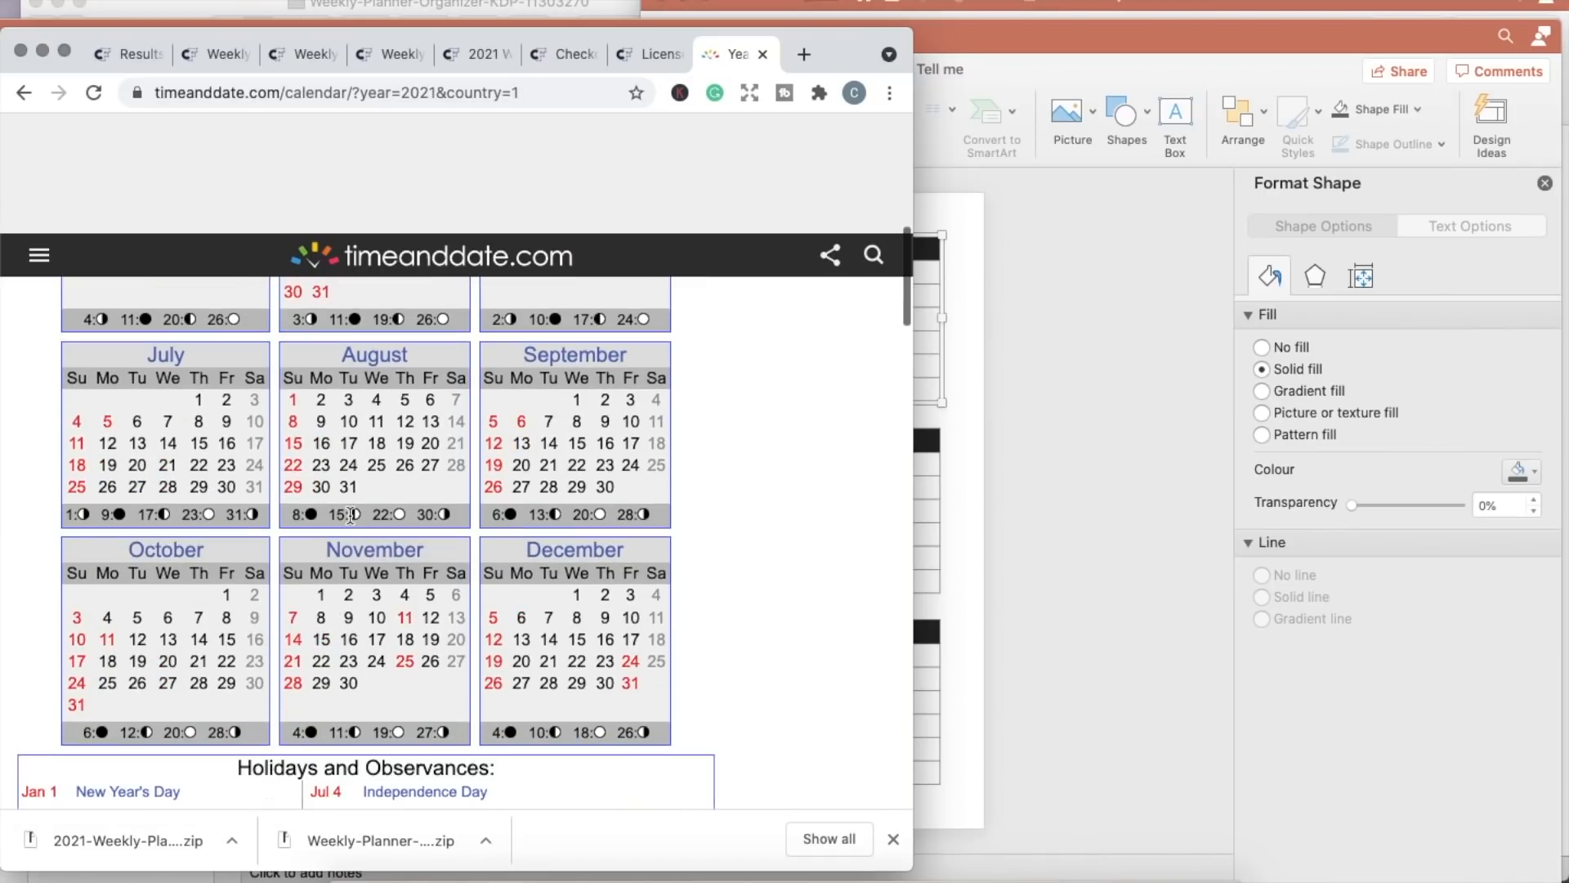
scroll(350, 513, "up", 1)
left_click(1088, 598)
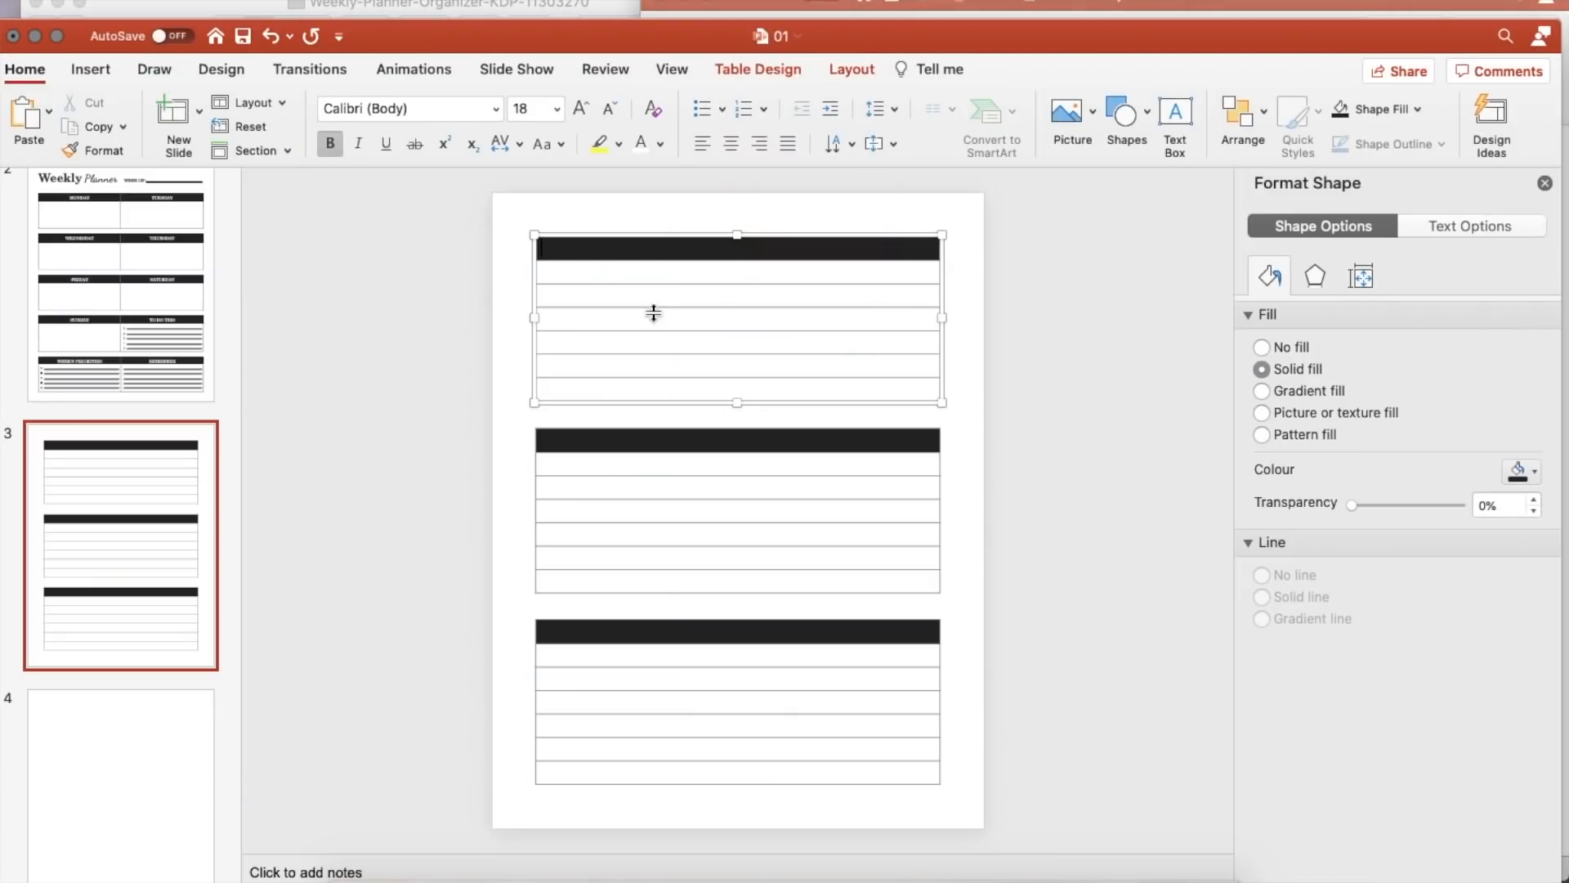
Step: Enter the heading MONDAY DECEMBER 27 in the first table's header row
type("DECE")
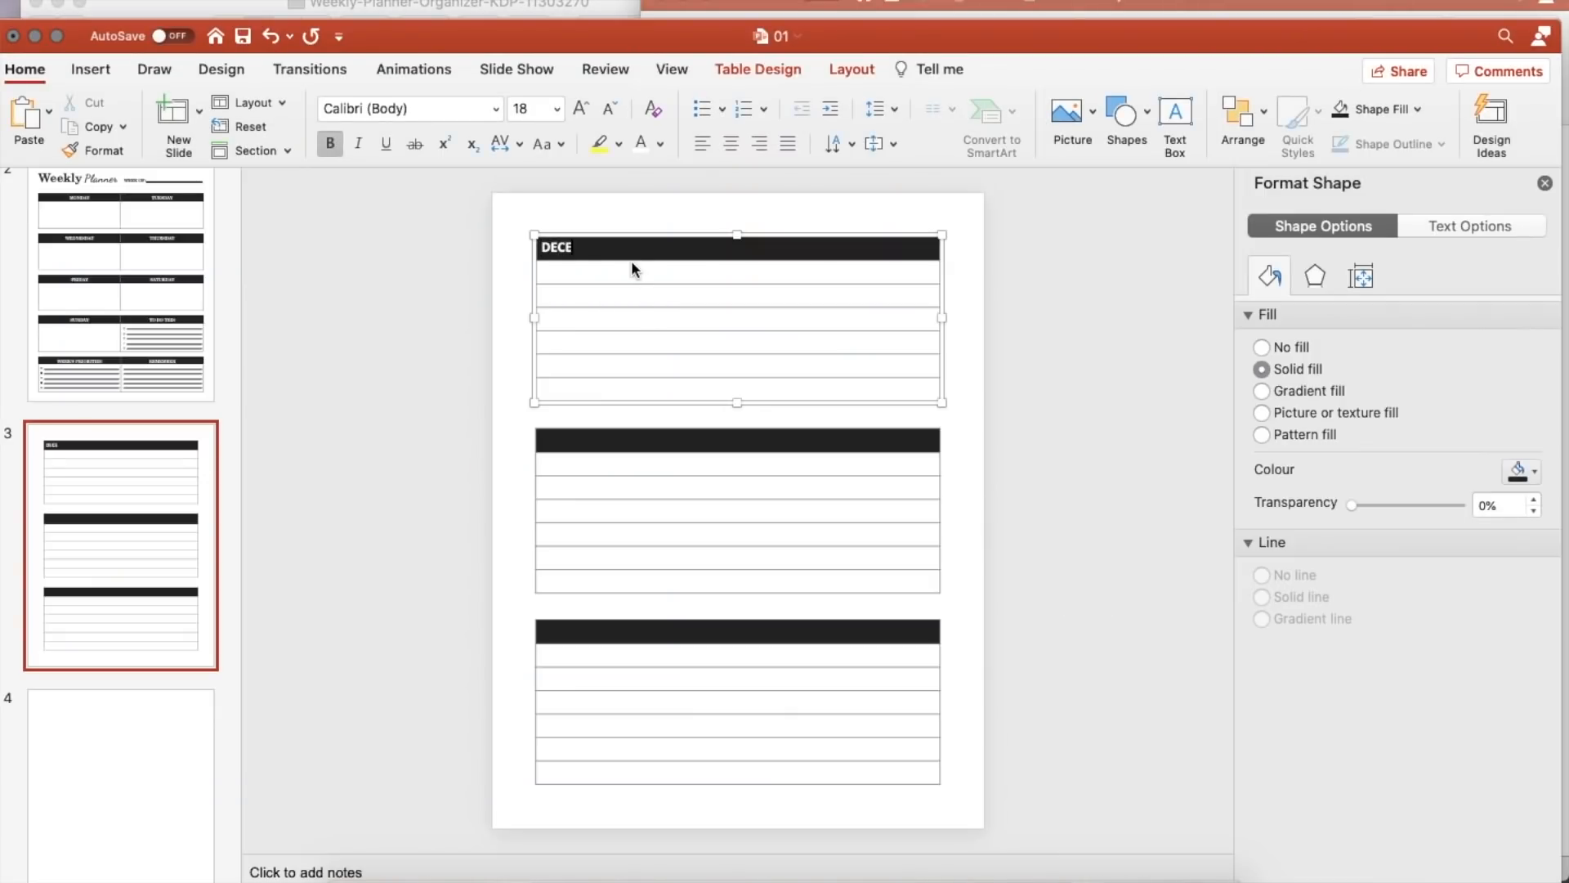
type("MBER 27")
key("Home")
type("MONDAY")
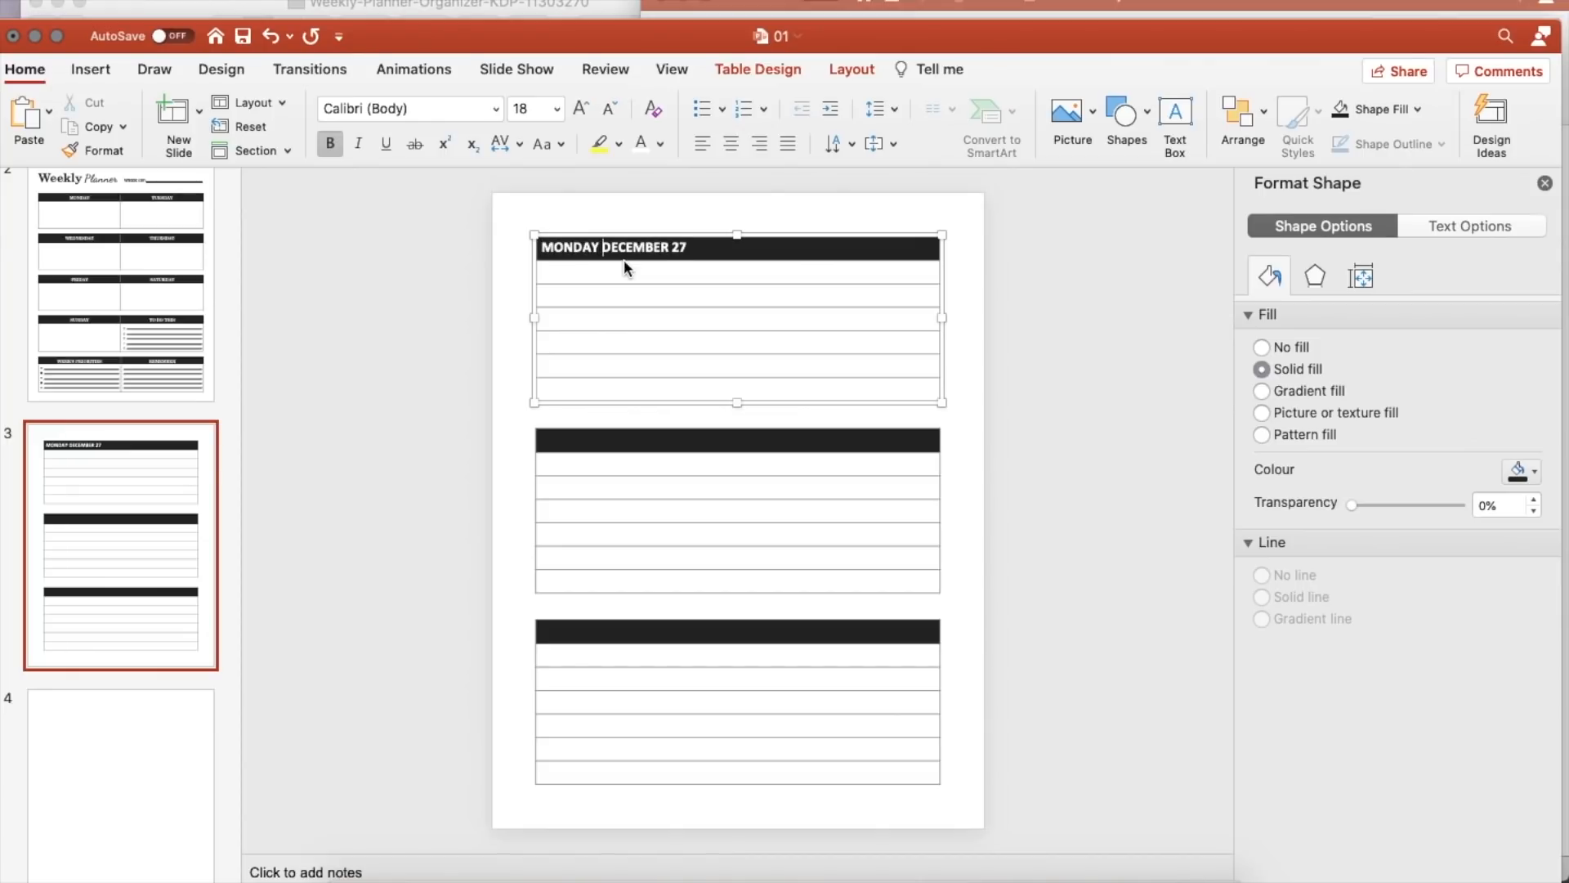
Step: Copy the Monday heading into the second table's header row and change it to TUESDAY DECEMBER 28
left_click_drag(689, 248, 543, 246)
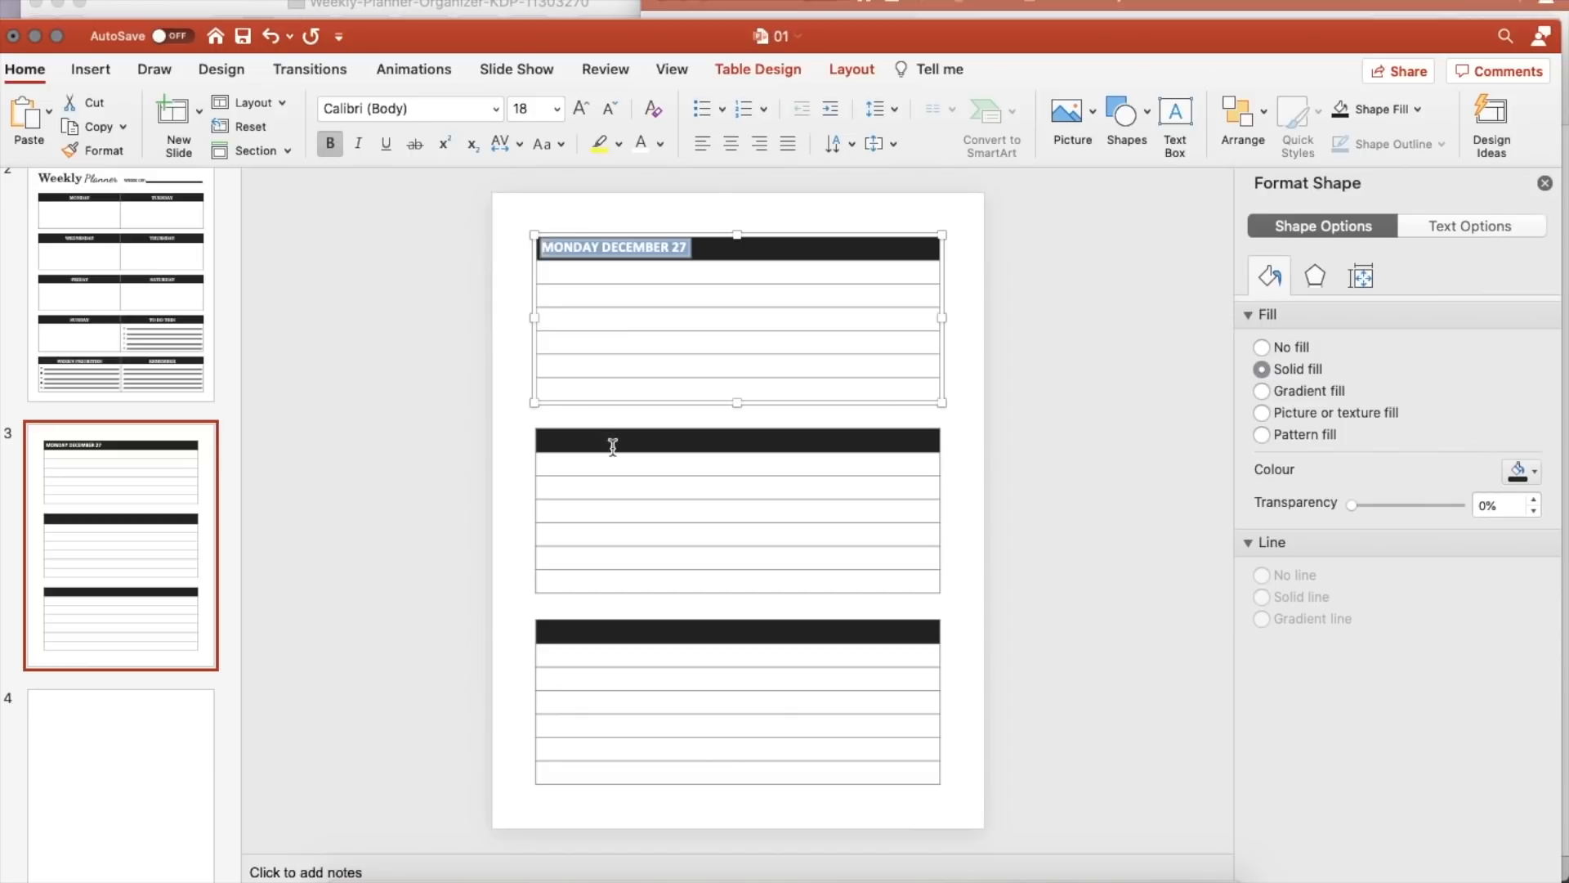
left_click(605, 445)
key("super+v")
key("BackSpace")
type("8")
double_click(601, 447)
type("TUESDAY")
Step: Copy the Monday heading into the third table's header row and change it to WEDNESDAY DECEMBER 29
left_click(567, 627)
left_click(560, 634)
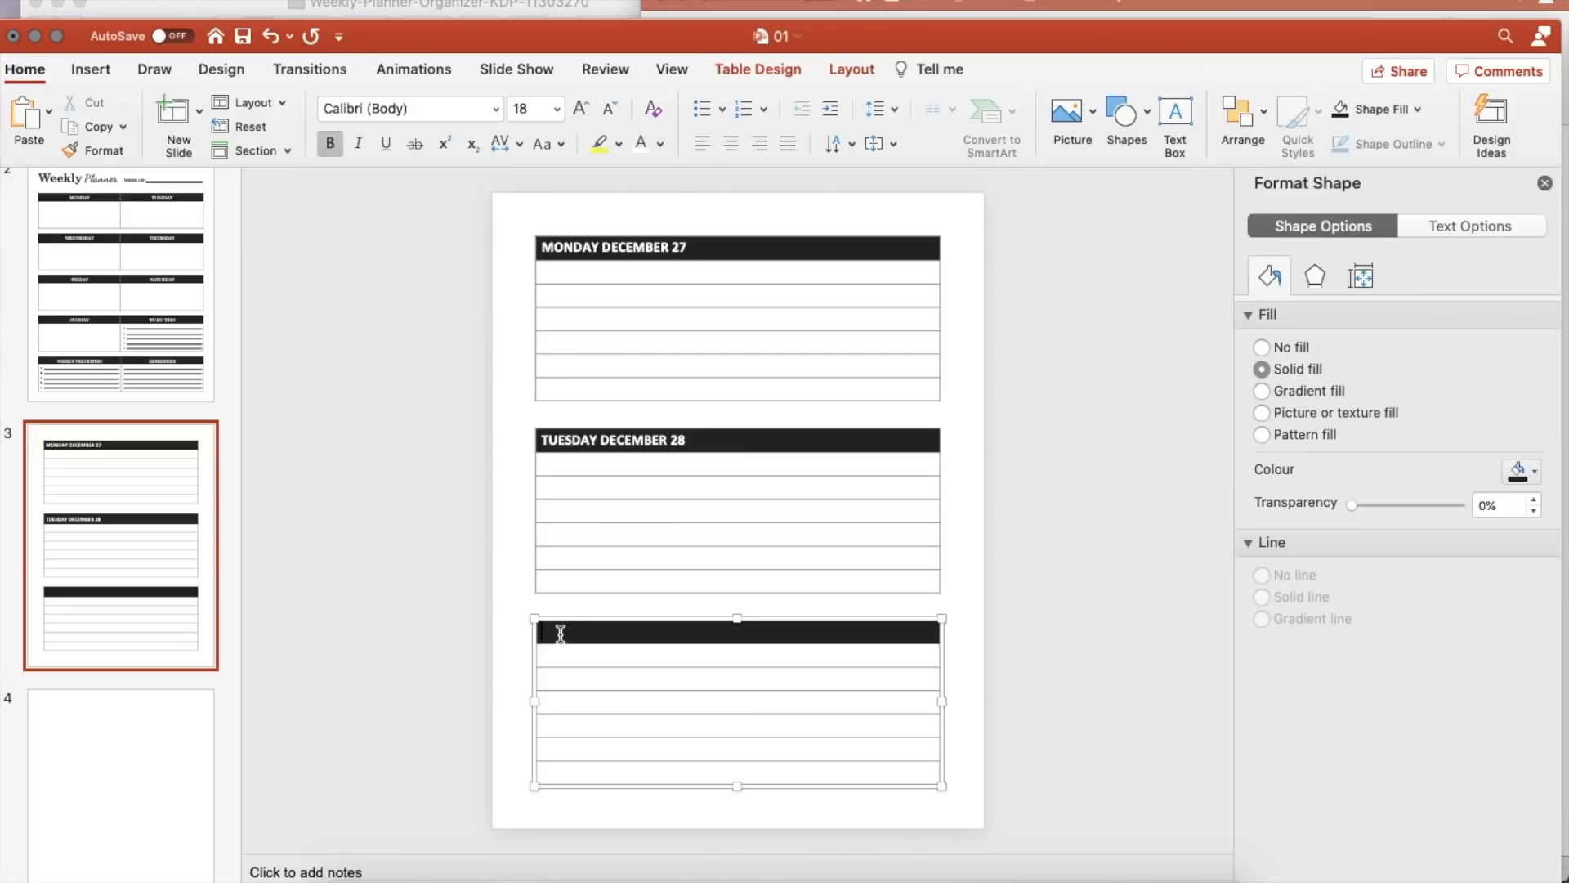
key("super+v")
key("BackSpace")
key("BackSpace")
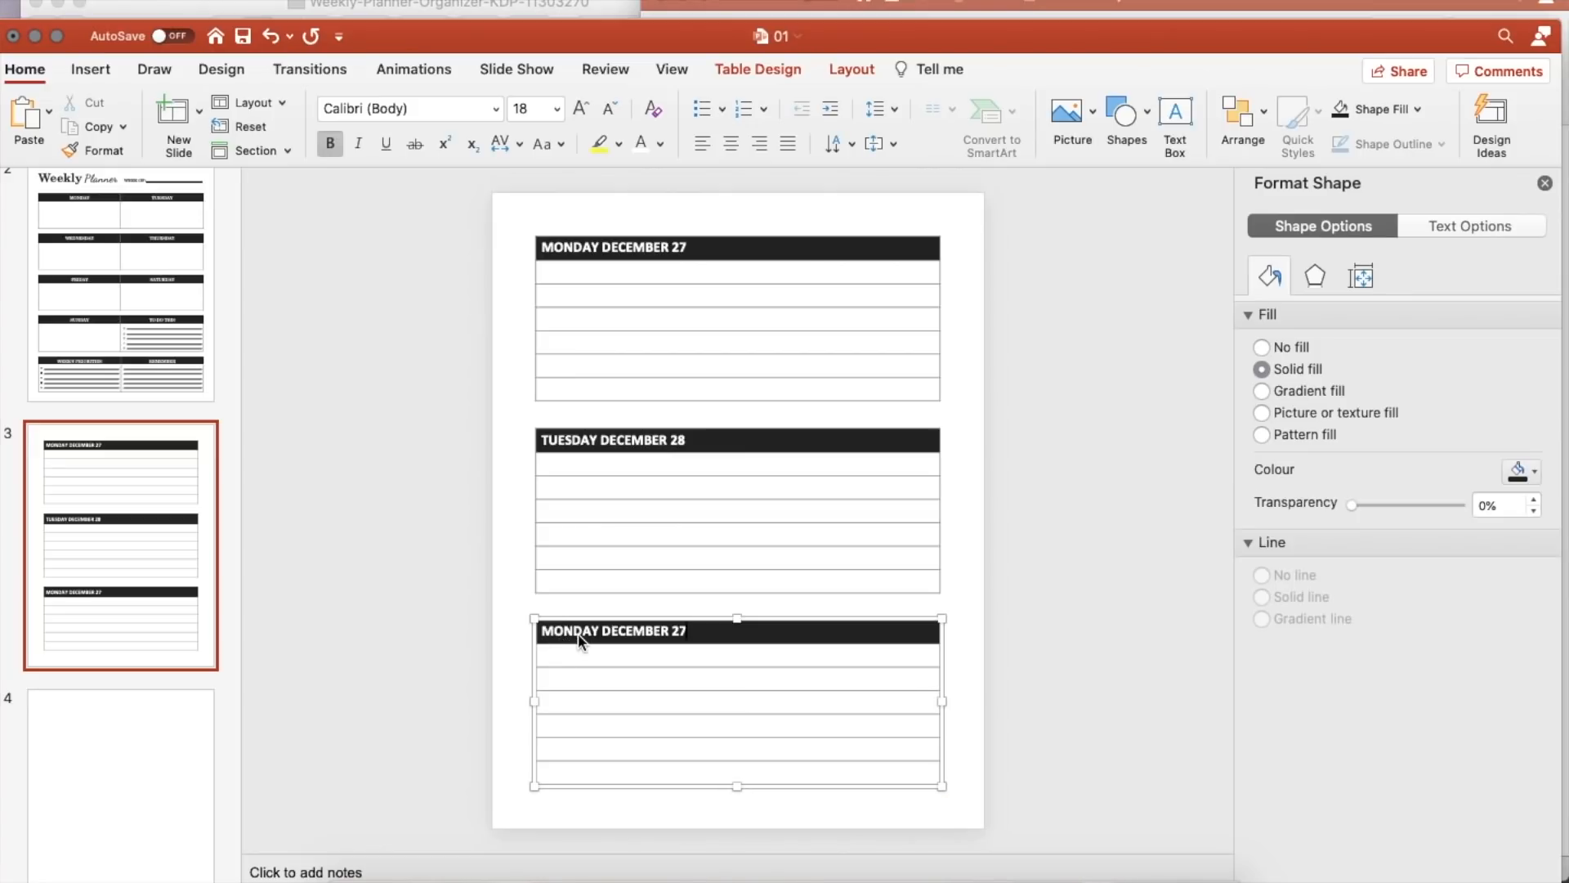
type("9")
left_click(577, 629)
key("BackSpace")
key("BackSpace")
key("BackSpace")
type("WEDNESS")
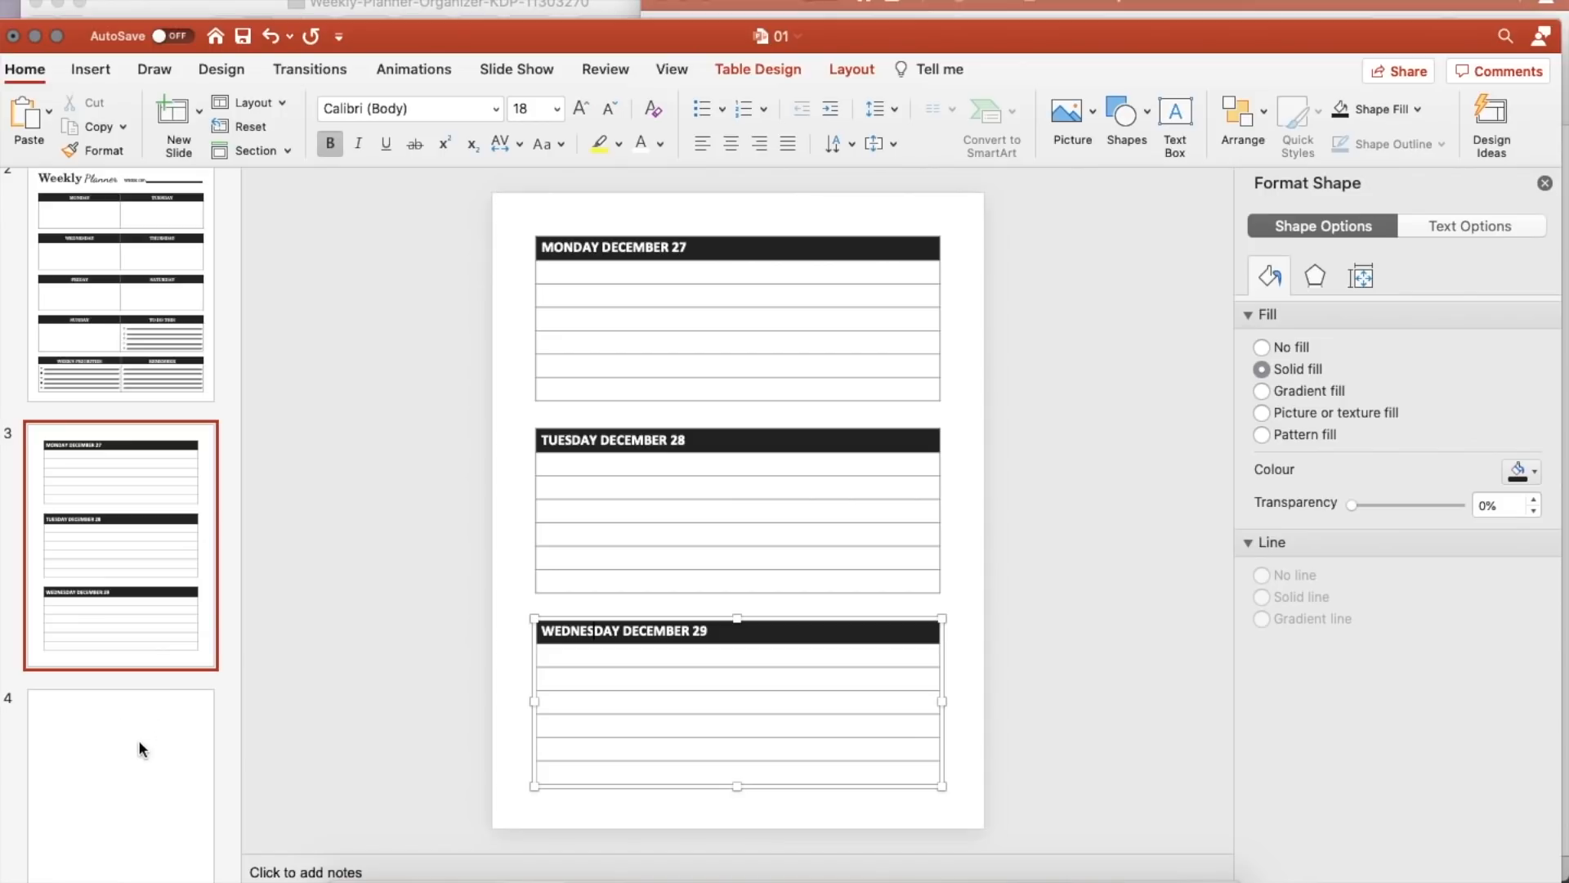
Step: Duplicate the Monday-to-Wednesday slide and change the copy's first table heading to THURSDAY DECEMBER 30
scroll(784, 625, "down", 1)
left_click(155, 520)
key("super+d")
left_click(611, 249)
left_click(576, 246)
key("BackSpace")
key("BackSpace")
key("BackSpace")
type("THURSDAY DECEMBER 30")
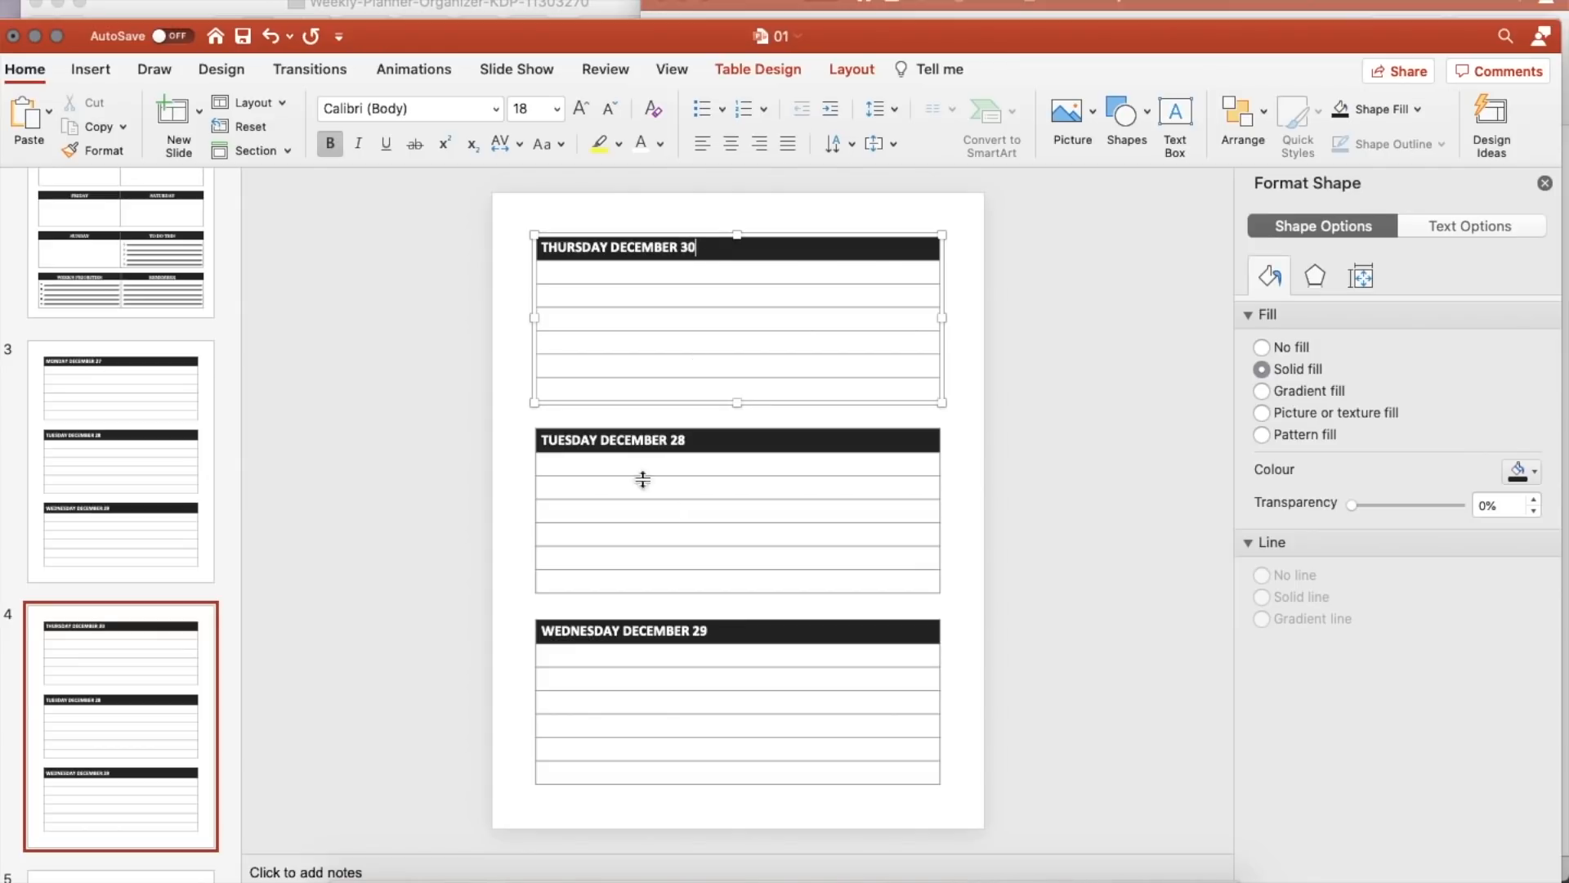
Step: Change the second table's heading on the duplicated slide to FRIDAY DECEMBER 31
left_click(606, 442)
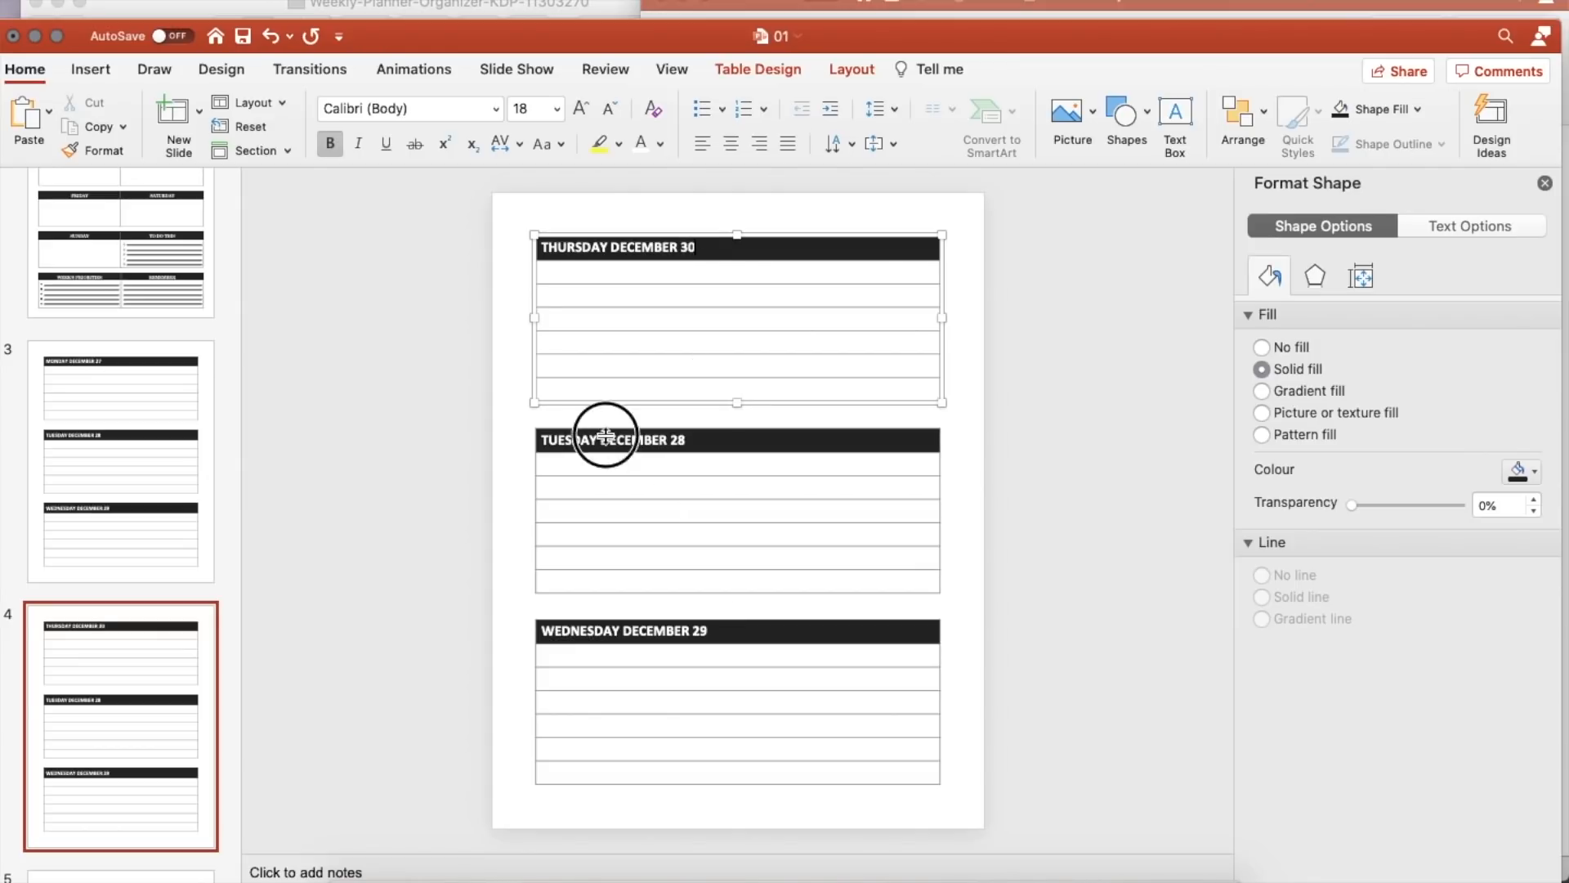
left_click(567, 439)
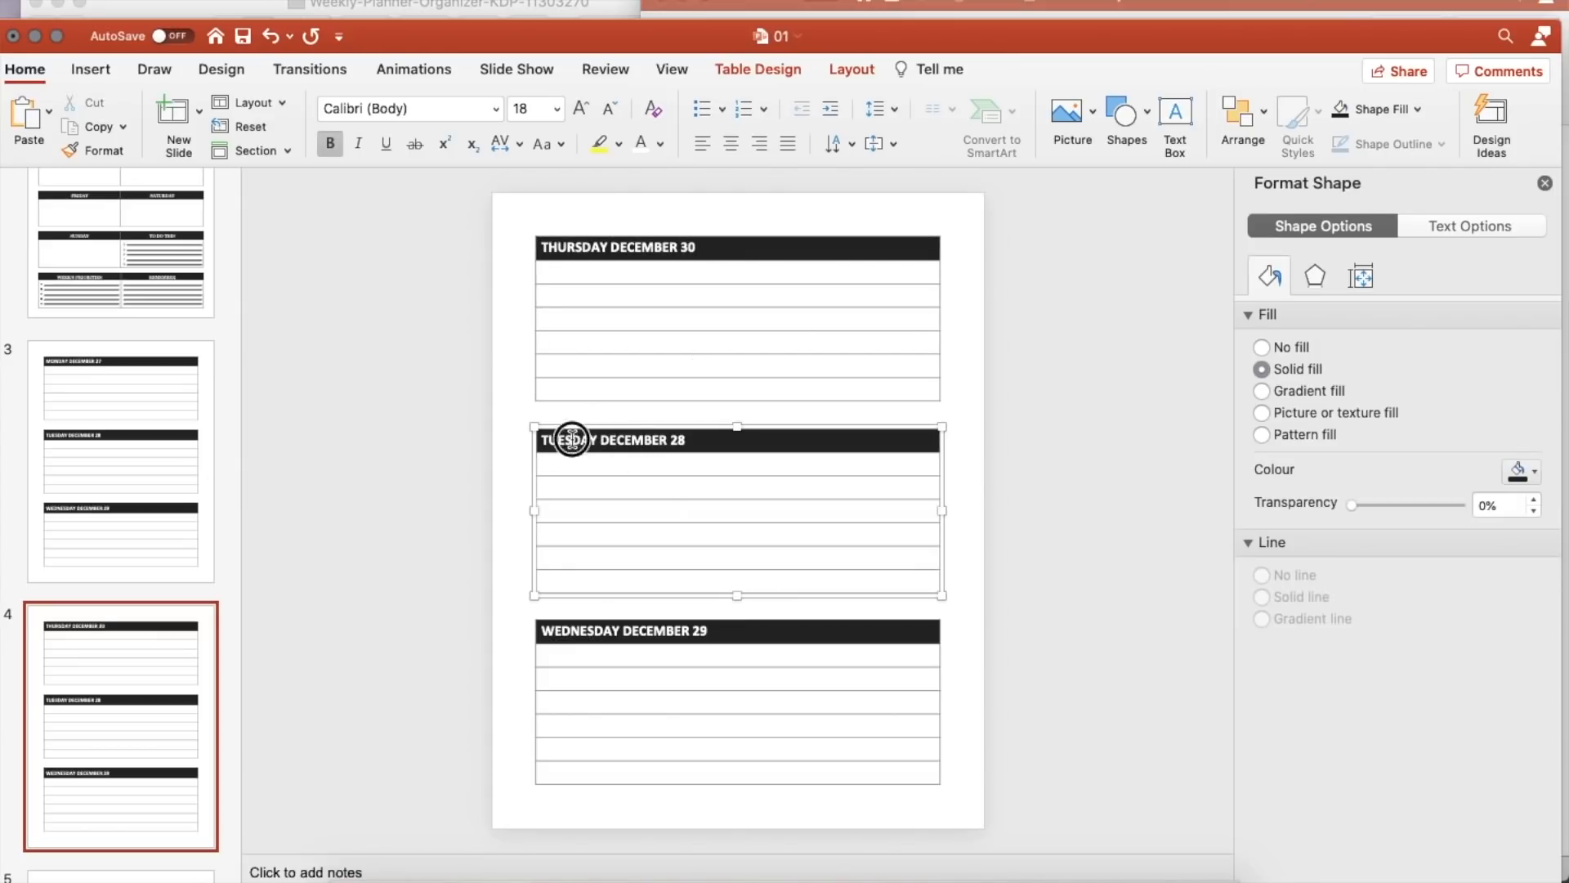
key("BackSpace")
key("BackSpace")
key("BackSpace")
key("BackSpace")
type("FRI")
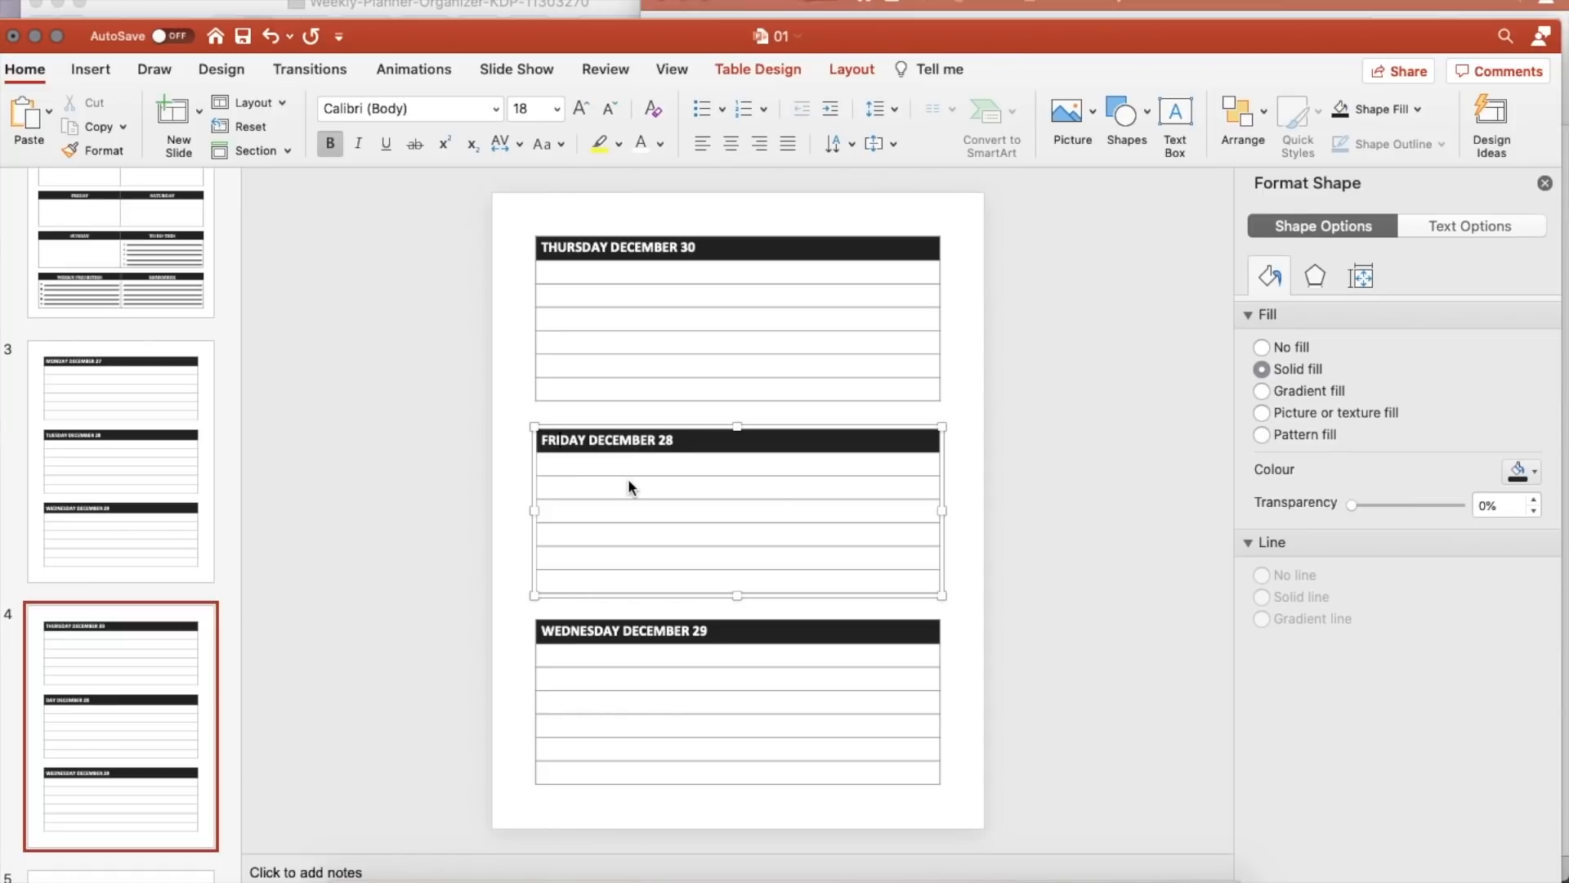
left_click(685, 441)
key("BackSpace")
key("BackSpace")
type("31")
Step: Split all cells of the third table on slide 4 into three columns
scroll(707, 605, "down", 5)
left_click(163, 406)
left_click(742, 631)
left_click_drag(742, 632, 731, 768)
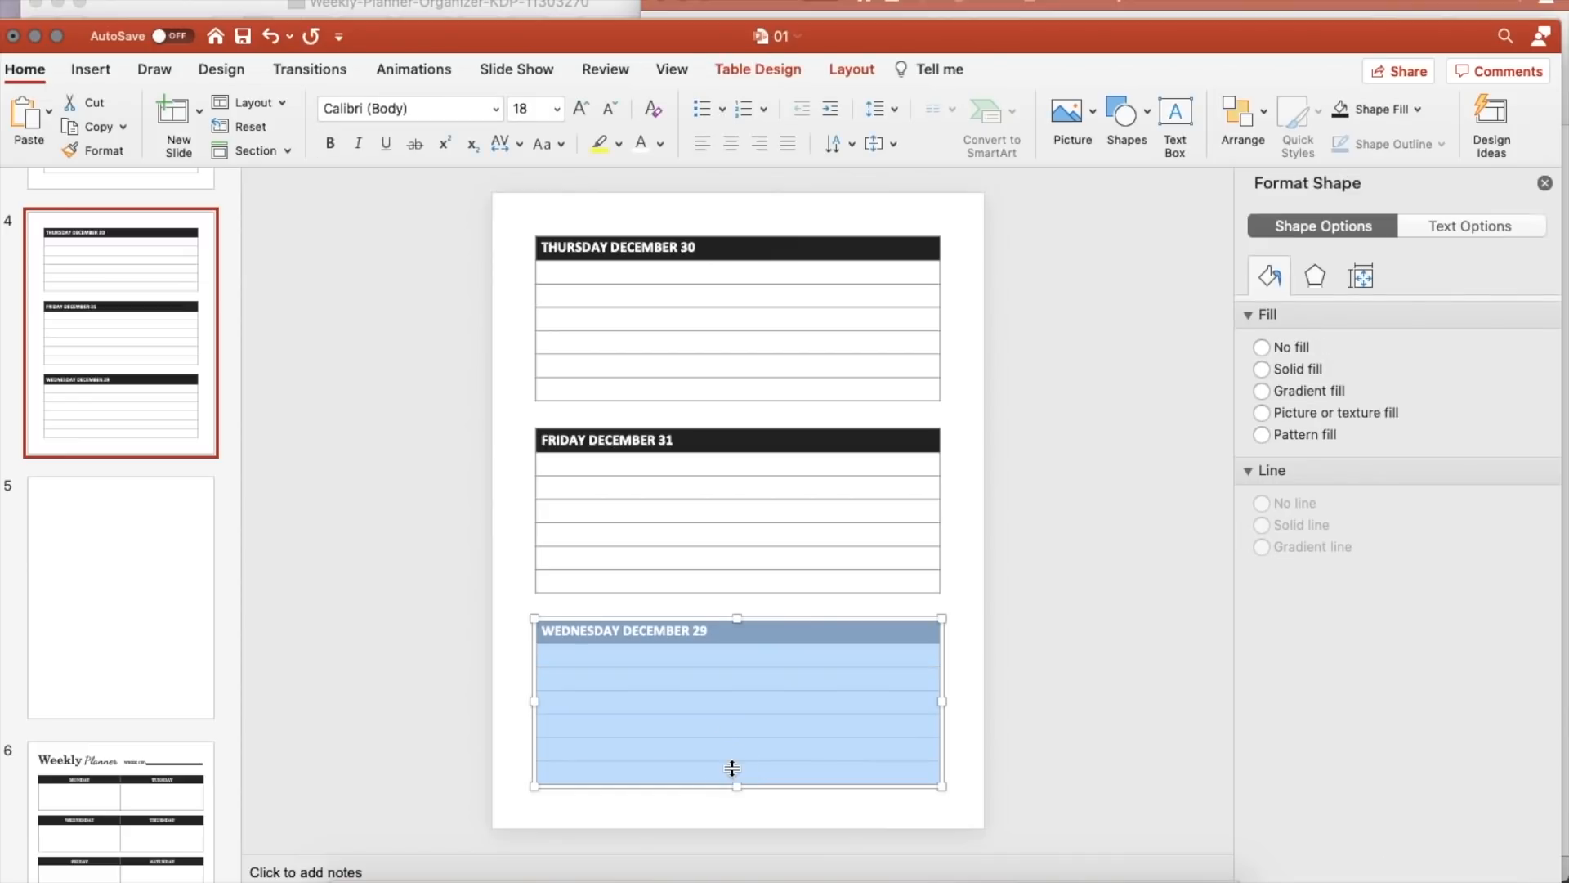
right_click(731, 768)
left_click(832, 527)
left_click(885, 211)
left_click(853, 294)
Step: Narrow the third table's middle column to a thin gap between two wide columns
left_click_drag(670, 634, 704, 634)
key("Escape")
left_click_drag(805, 639, 735, 627)
left_click(735, 630)
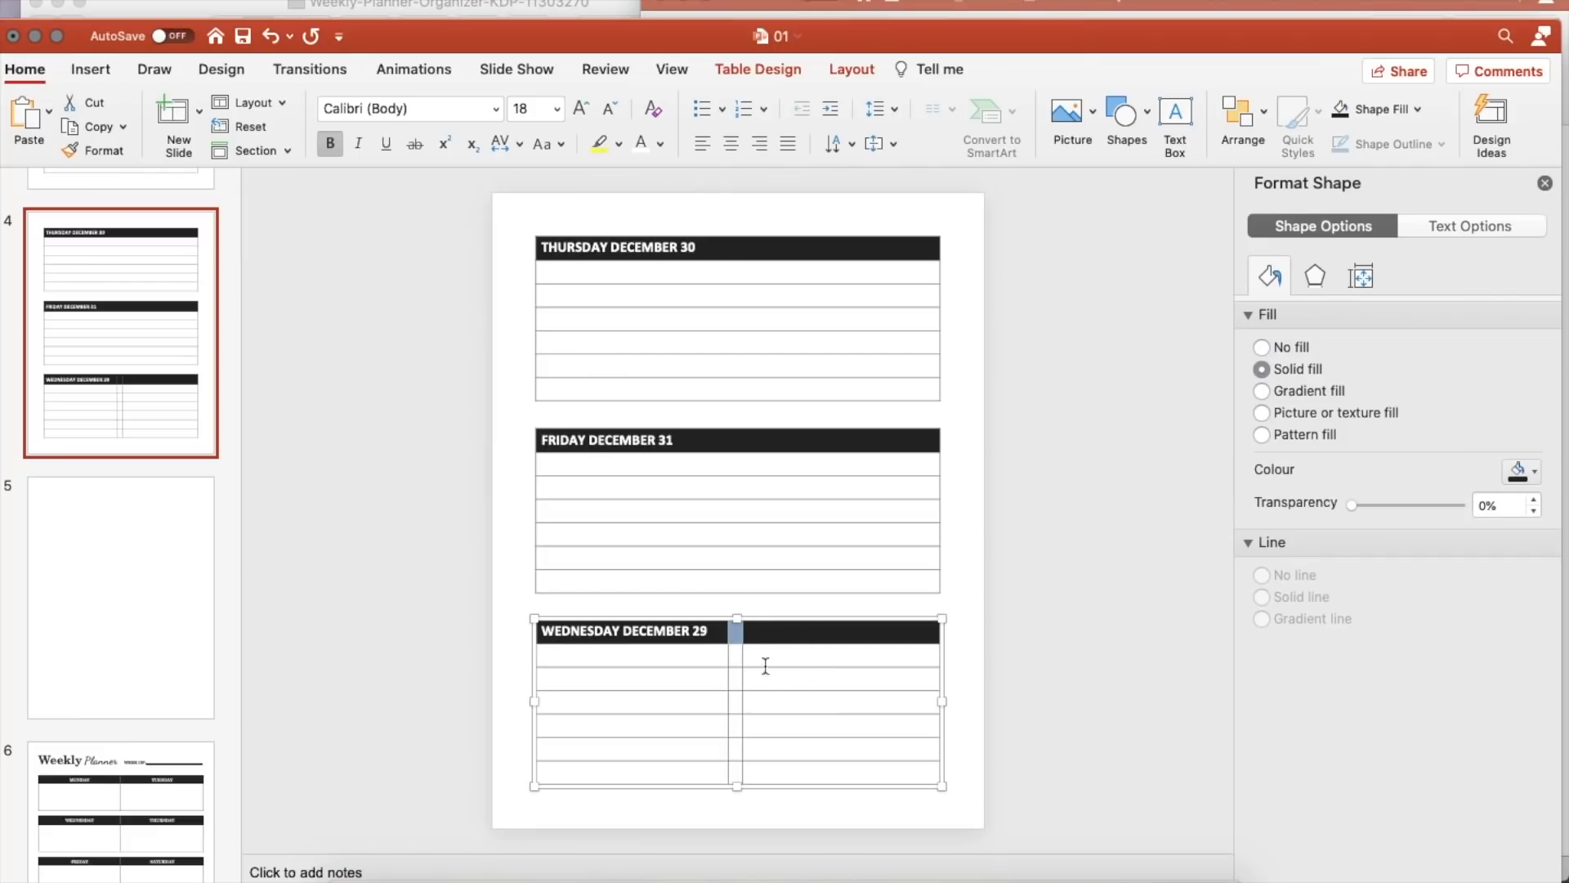
left_click(796, 811)
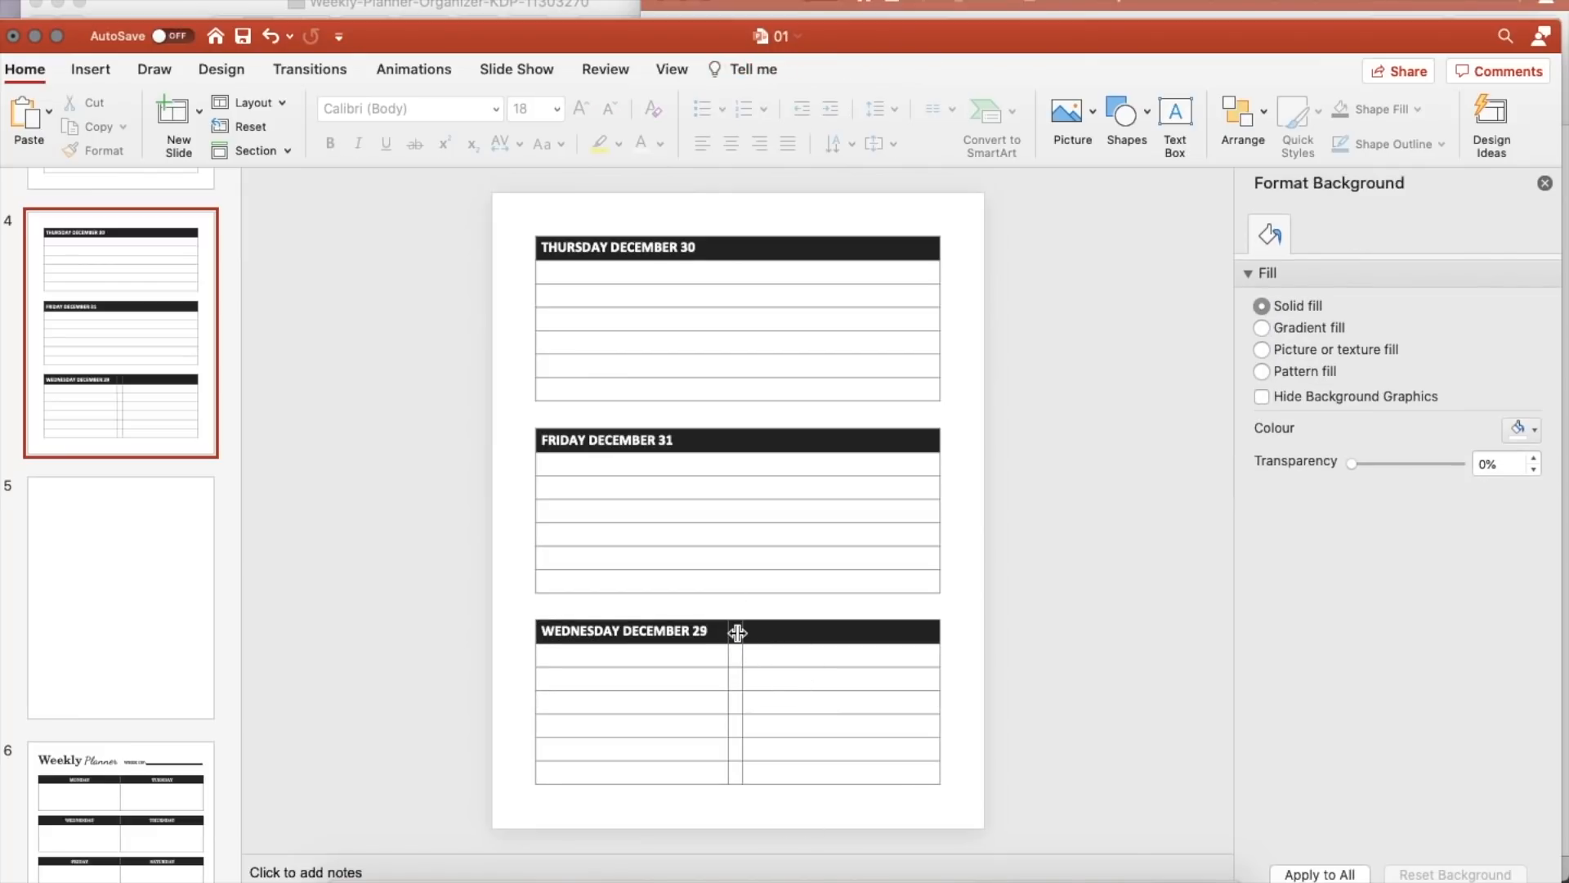
Step: Paste the copied MONDAY DECEMBER 27 heading into the header cell of the third table's last column
left_click(709, 630)
left_click(760, 635)
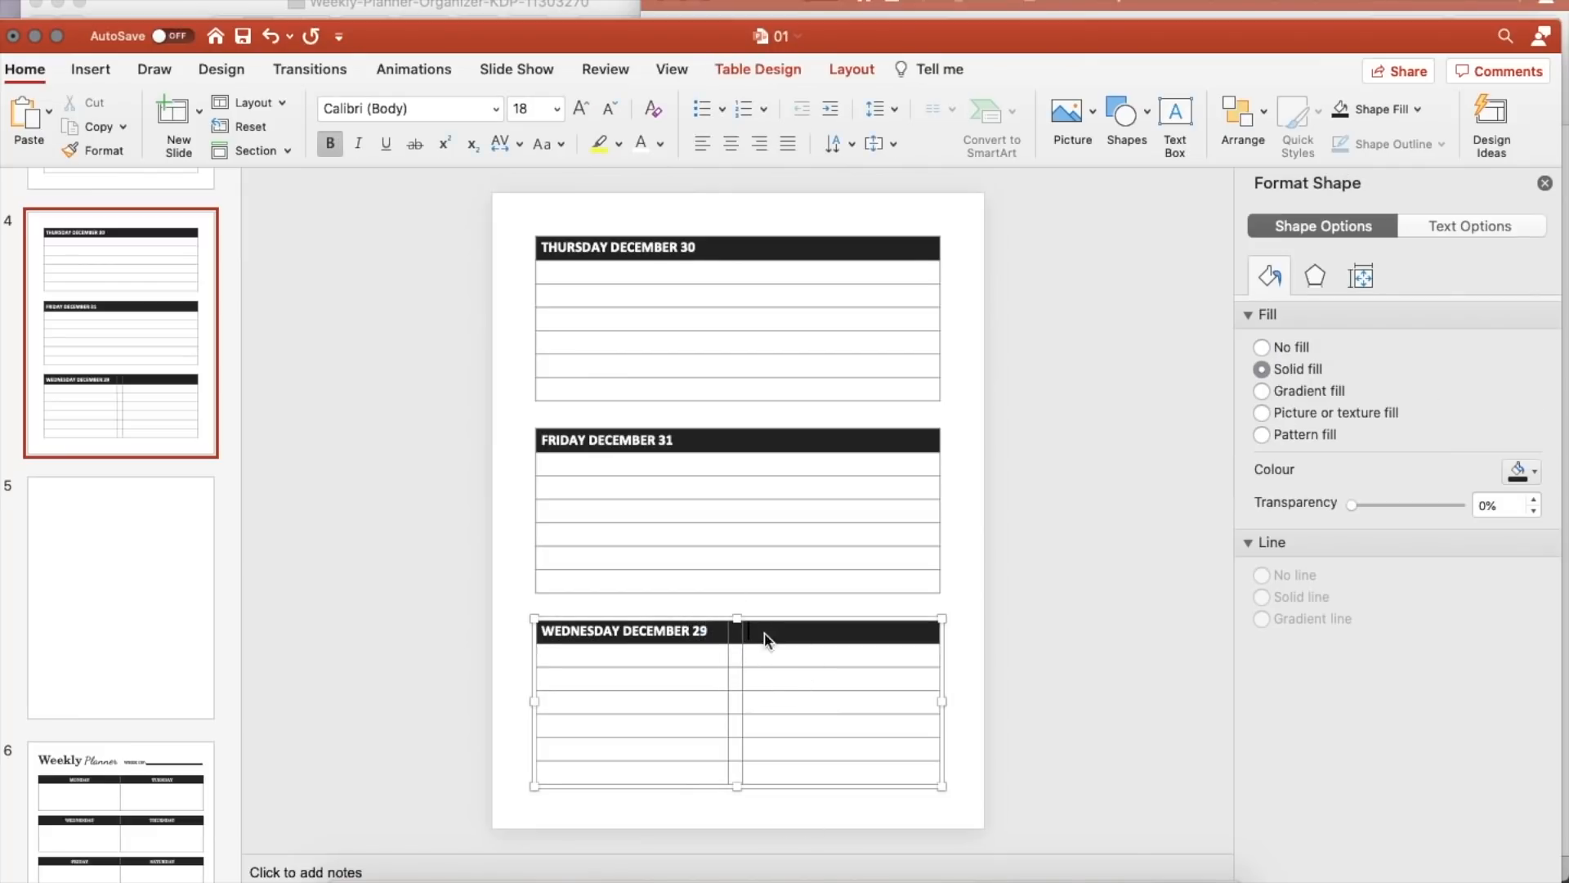
key("cmd+v")
key("BackSpace")
Step: Change the heading of the third table's first column to SATURDAY JANUARY 1
left_click(597, 629)
key("BackSpace")
key("BackSpace")
key("BackSpace")
key("BackSpace")
key("BackSpace")
key("BackSpace")
type("SATUR")
left_click(679, 631)
key("BackSpace")
key("BackSpace")
key("BackSpace")
key("BackSpace")
key("BackSpace")
key("BackSpace")
key("BackSpace")
key("BackSpace")
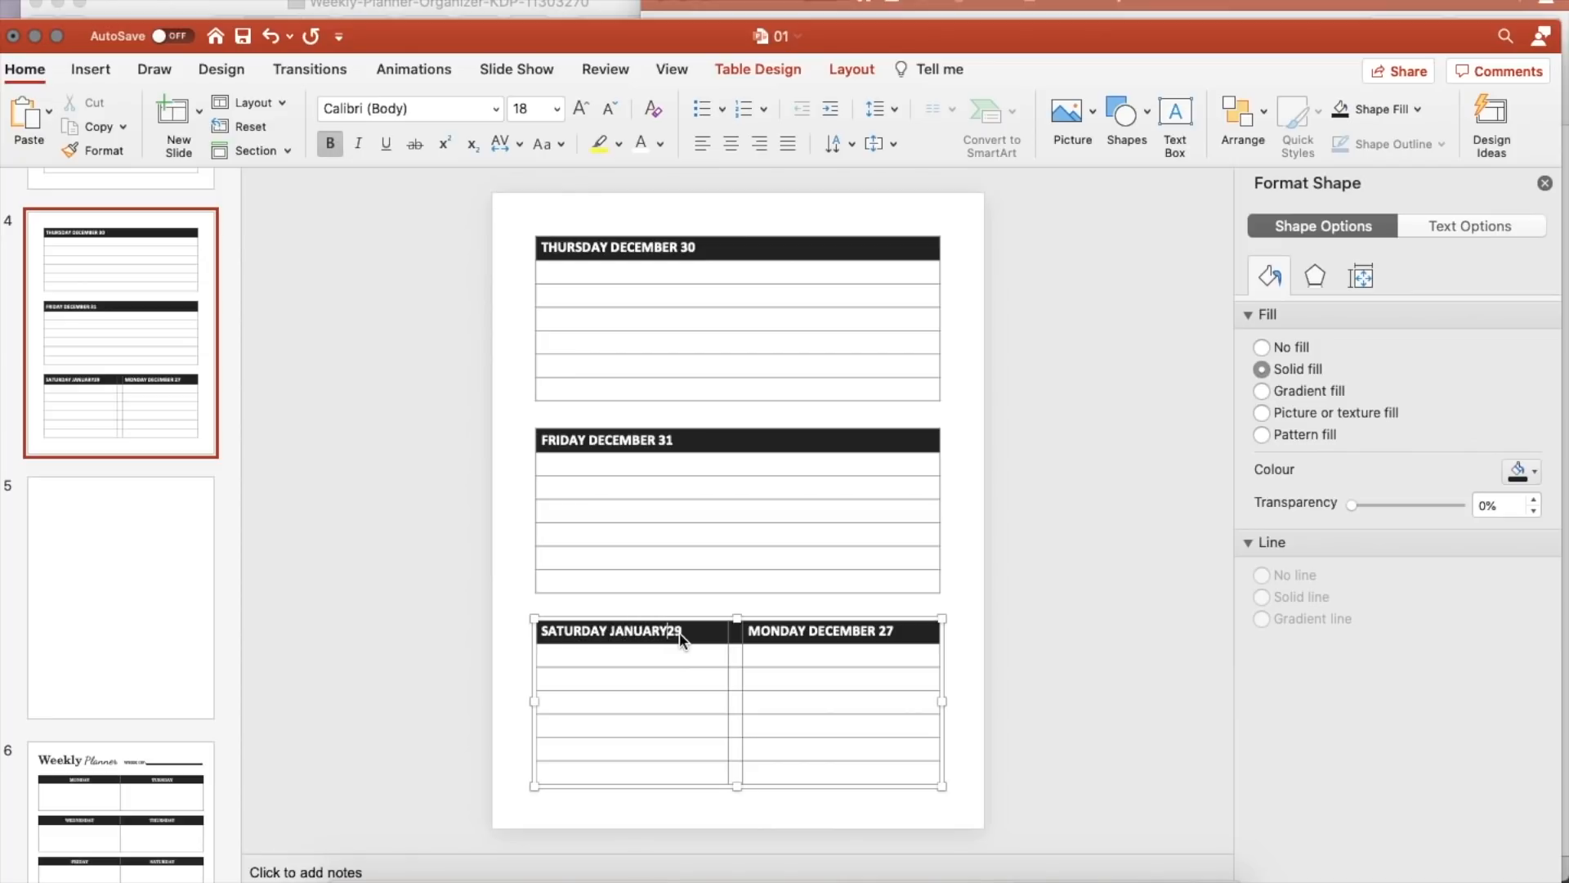
key("Delete")
key("Delete")
type("1")
Step: Change the heading of the third table's last column to SUNDAY JANUARY 2
double_click(783, 632)
type("SUNDAY")
left_click_drag(899, 631, 799, 633)
type("JANU")
Step: Remove the inside borders from the narrow middle column of the weekend table
left_click(735, 718)
left_click_drag(729, 777, 731, 636)
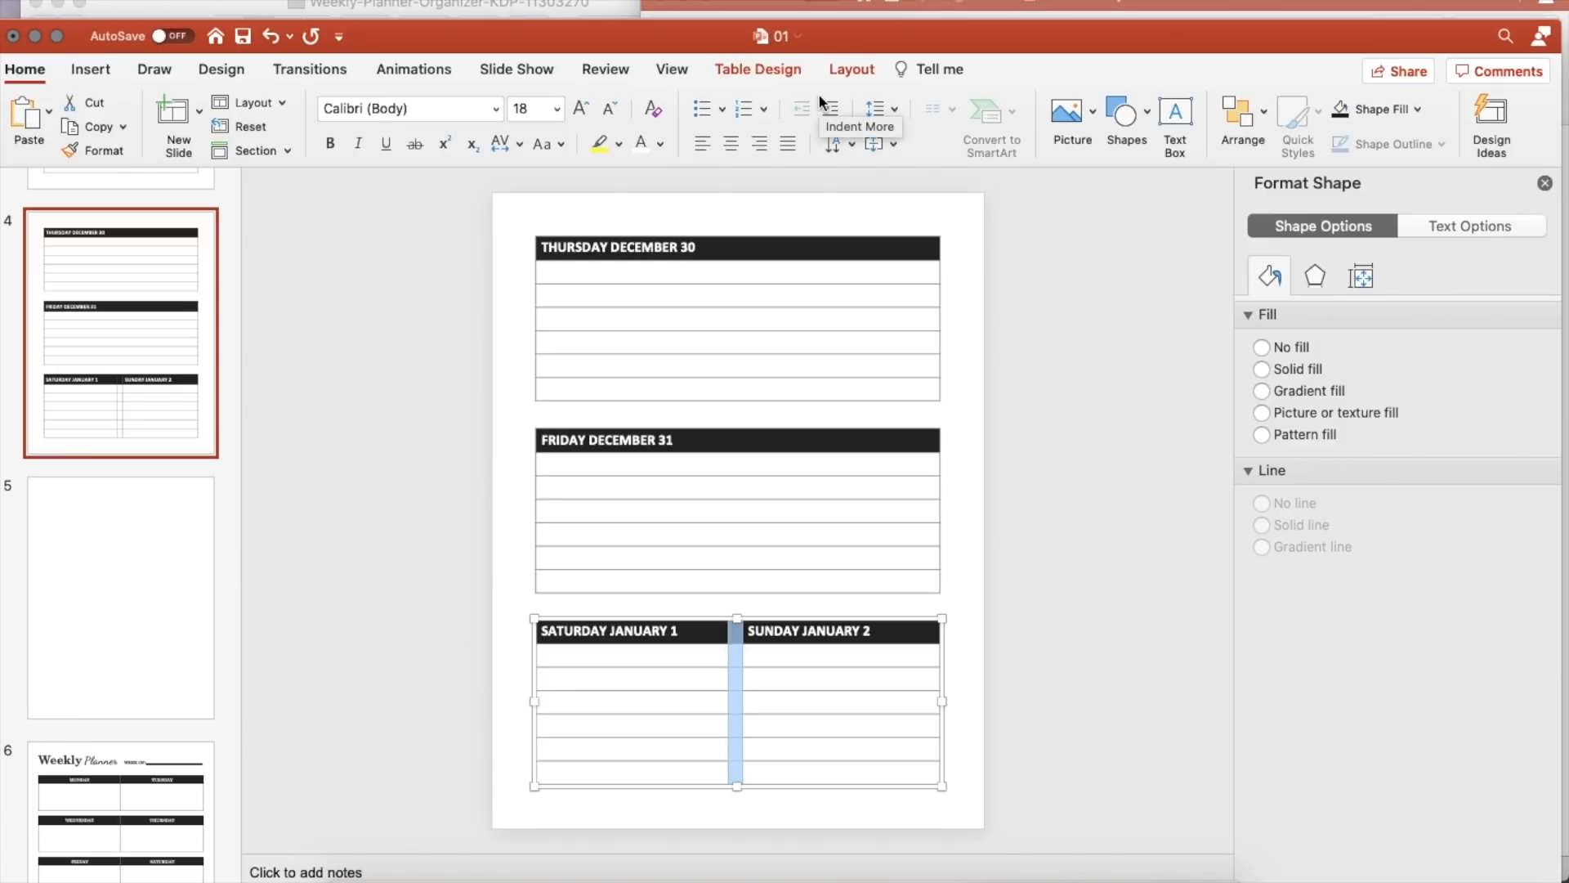
left_click(778, 70)
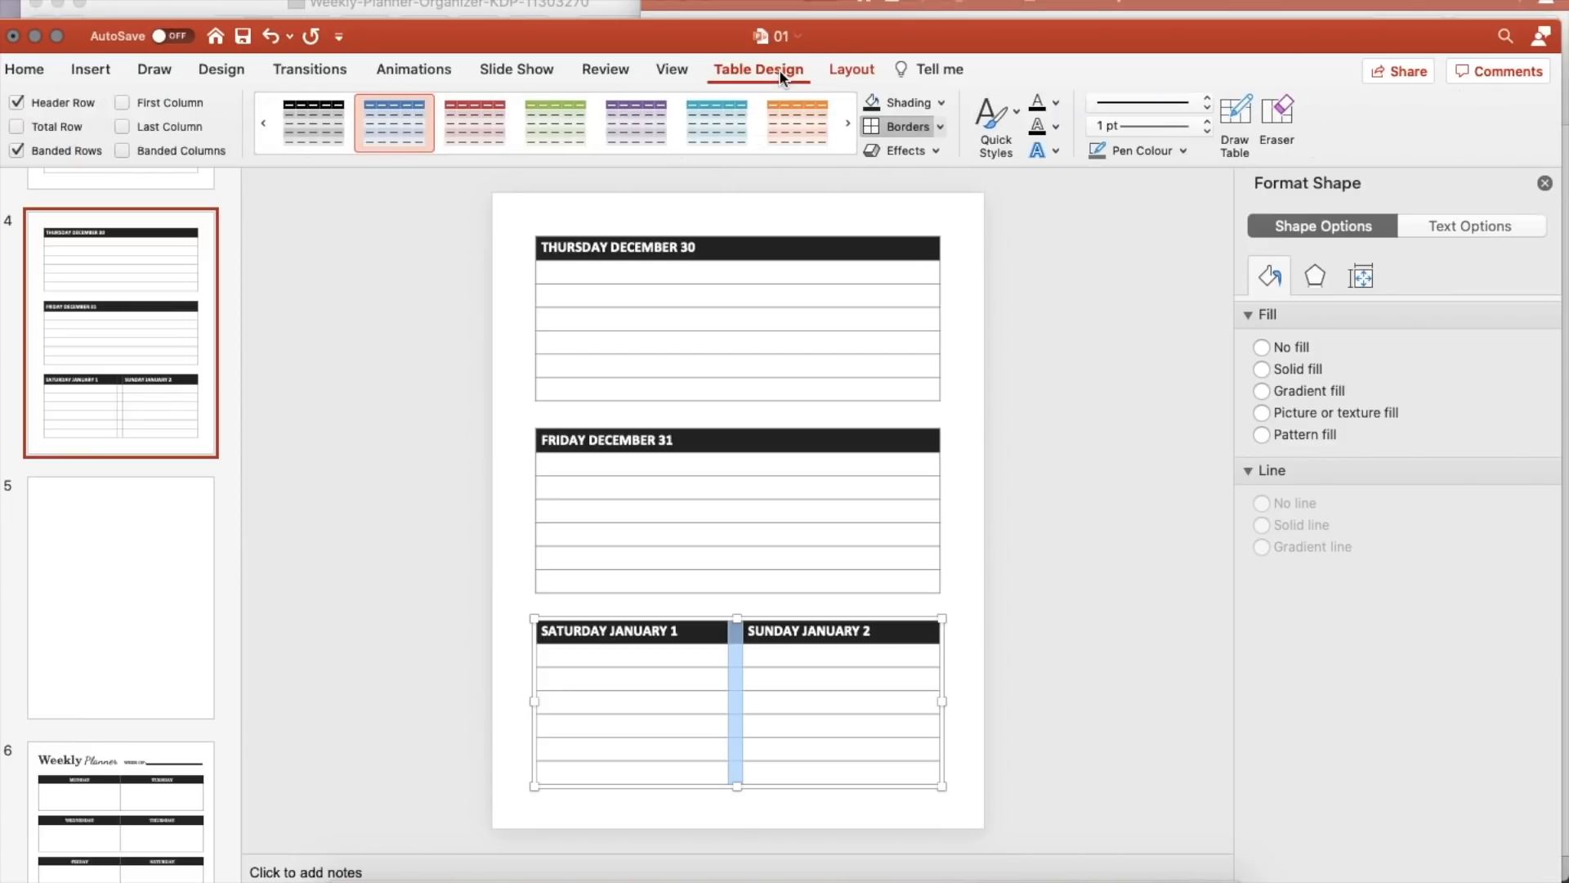
left_click(940, 127)
left_click(927, 234)
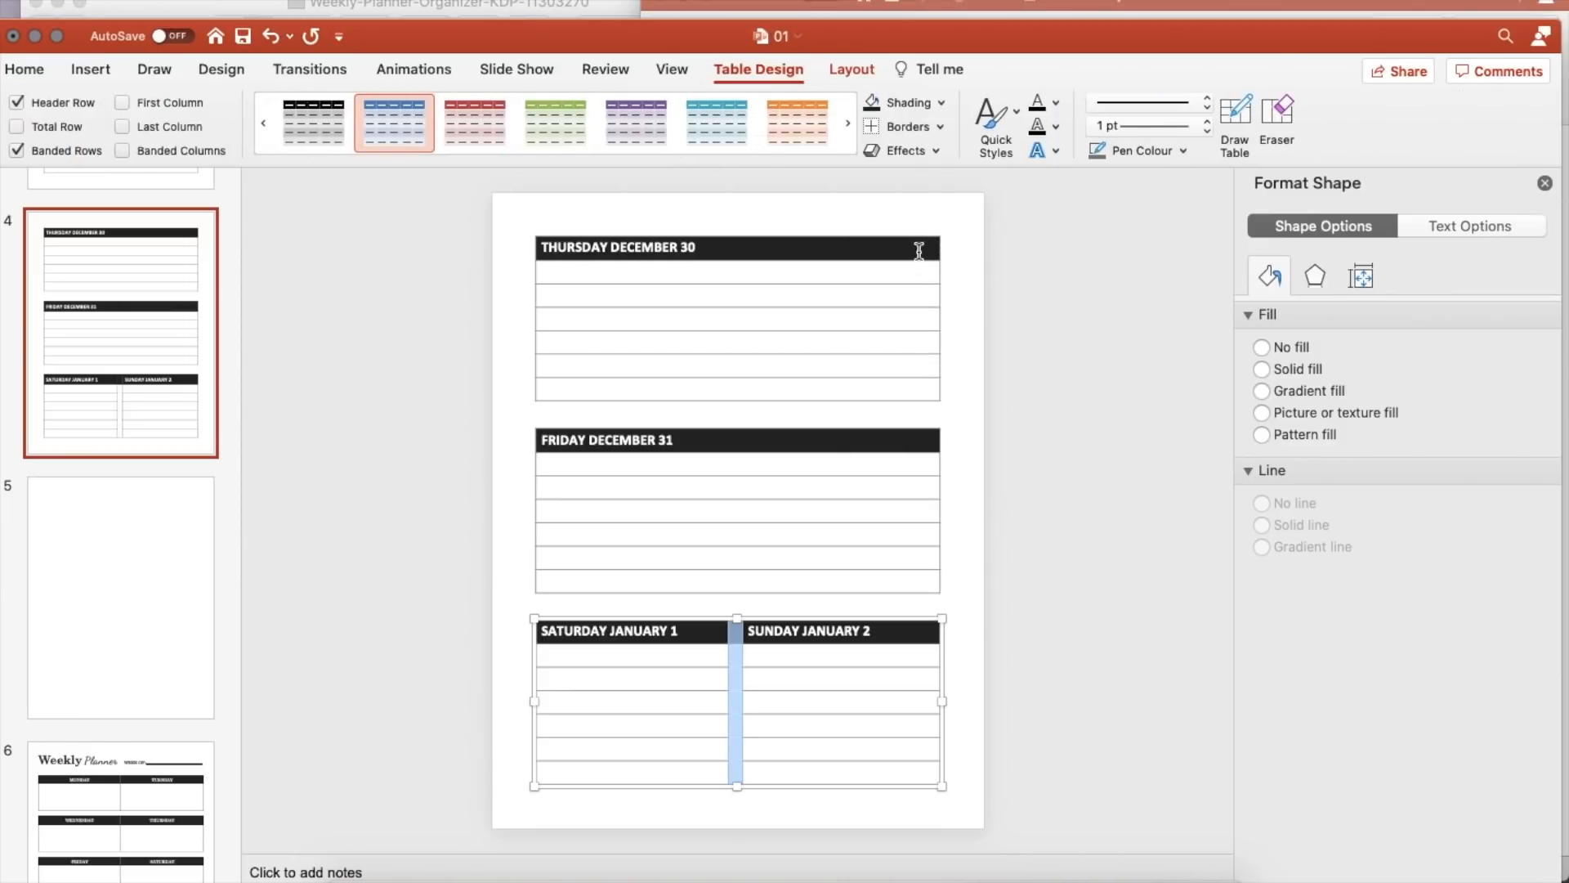
left_click(834, 735)
Step: Apply No Border to the middle column's header cell in the weekend table
left_click(734, 634)
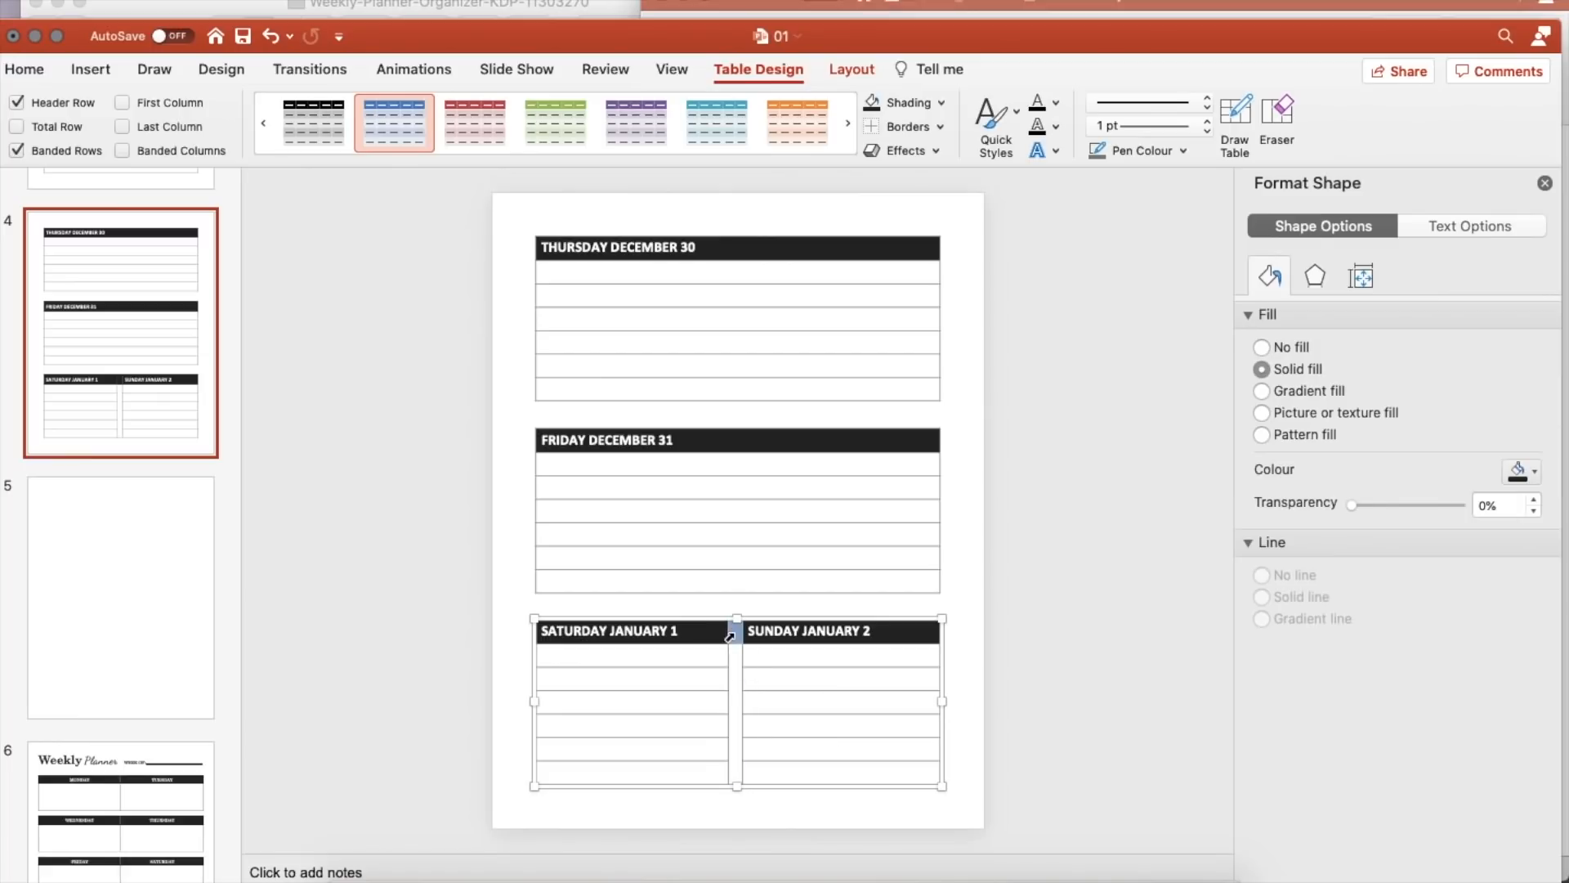
left_click(941, 126)
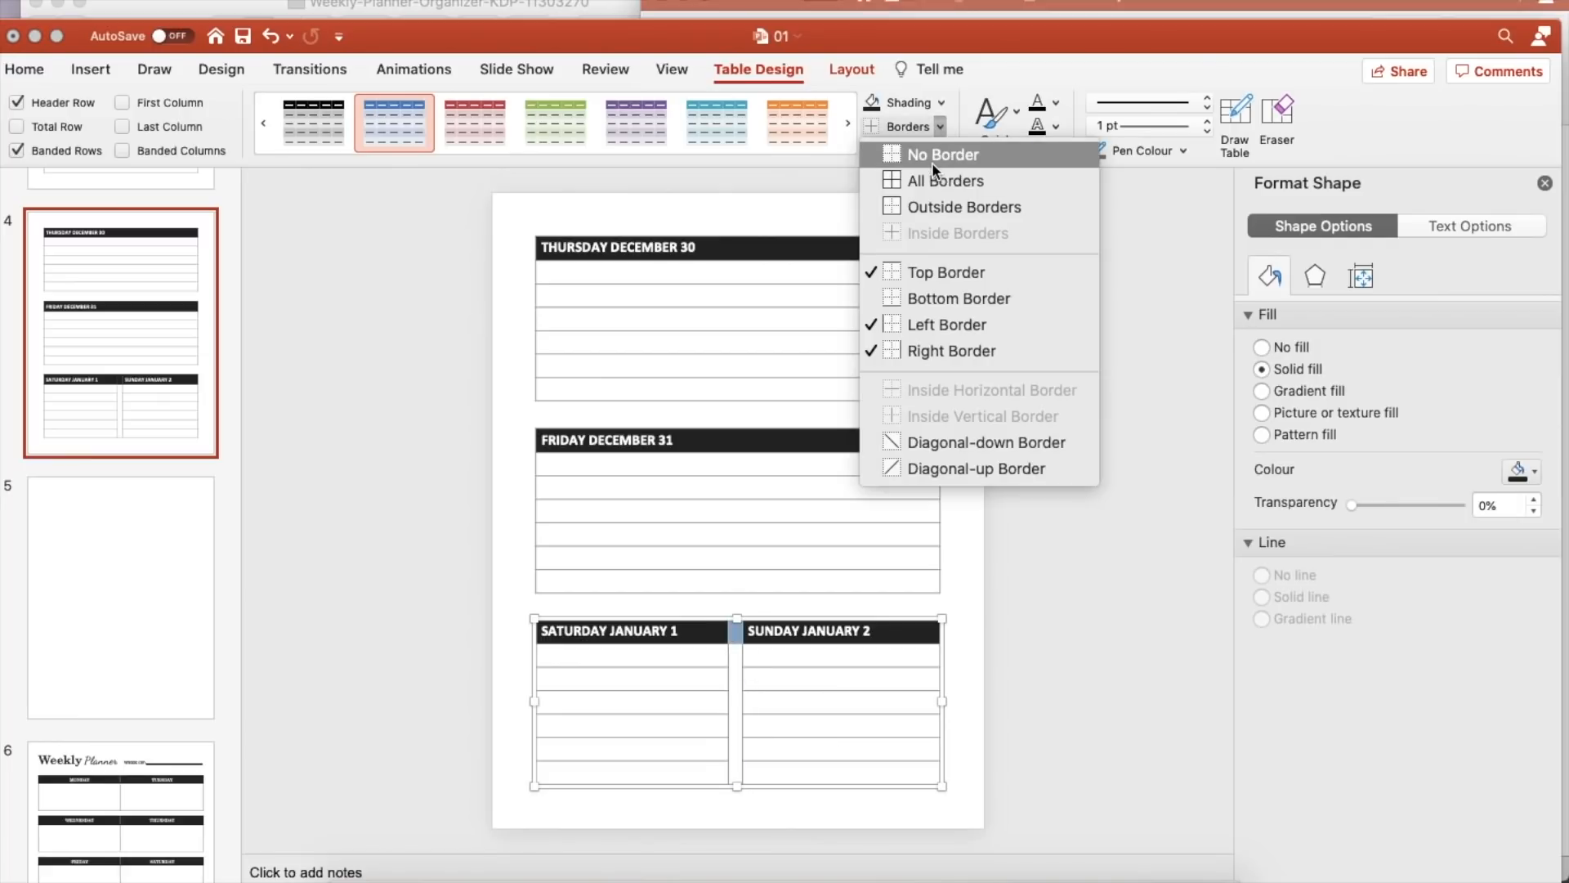
left_click(931, 162)
left_click(940, 127)
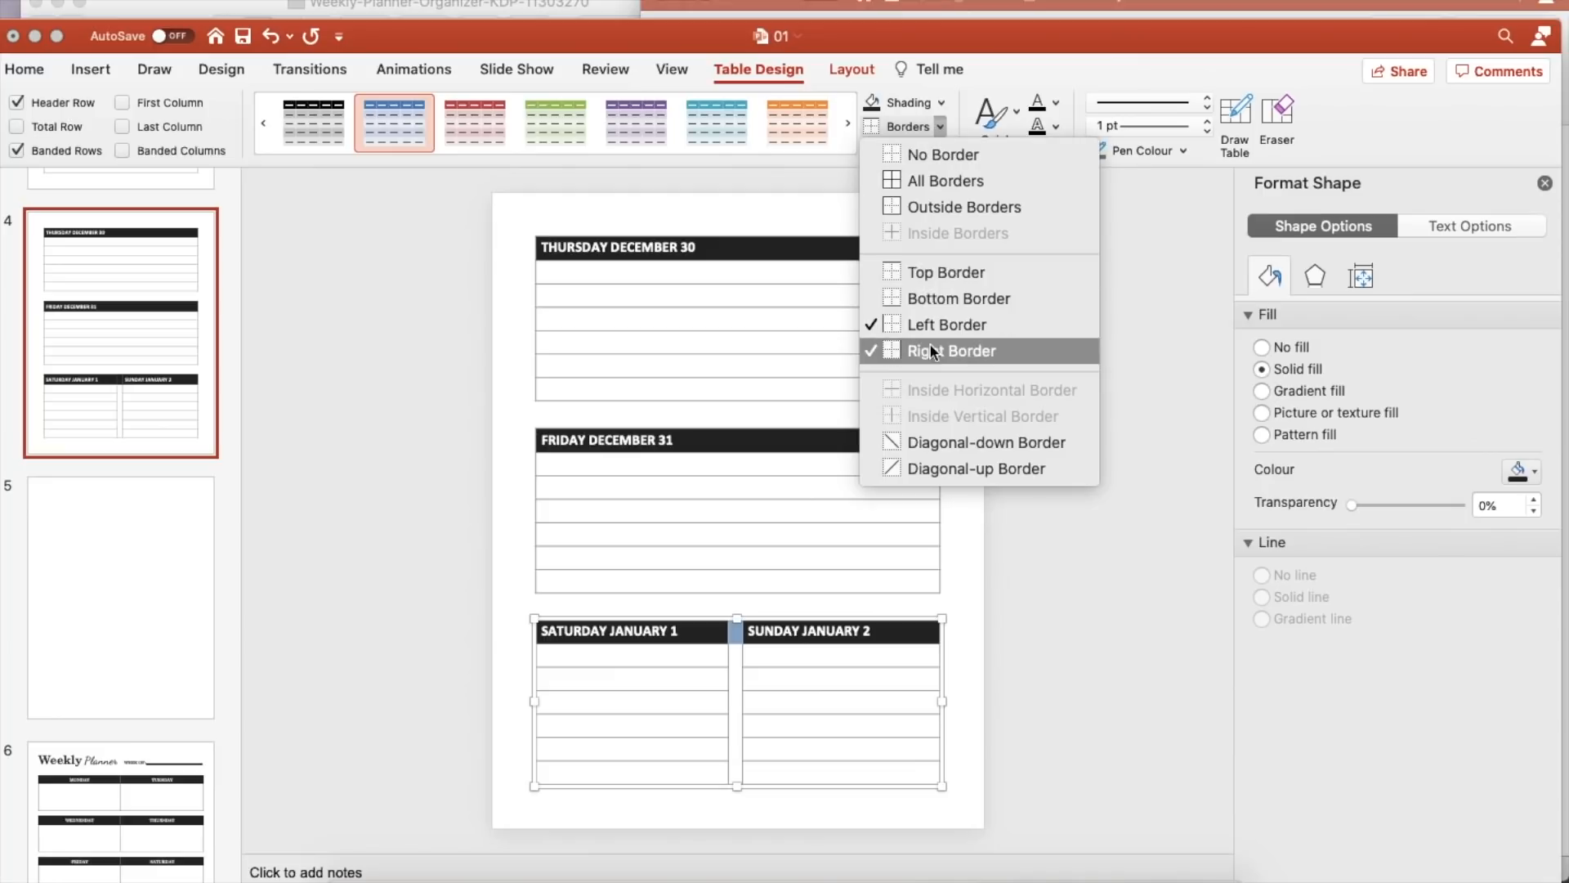
left_click(933, 154)
left_click(940, 126)
left_click(930, 155)
left_click(728, 772)
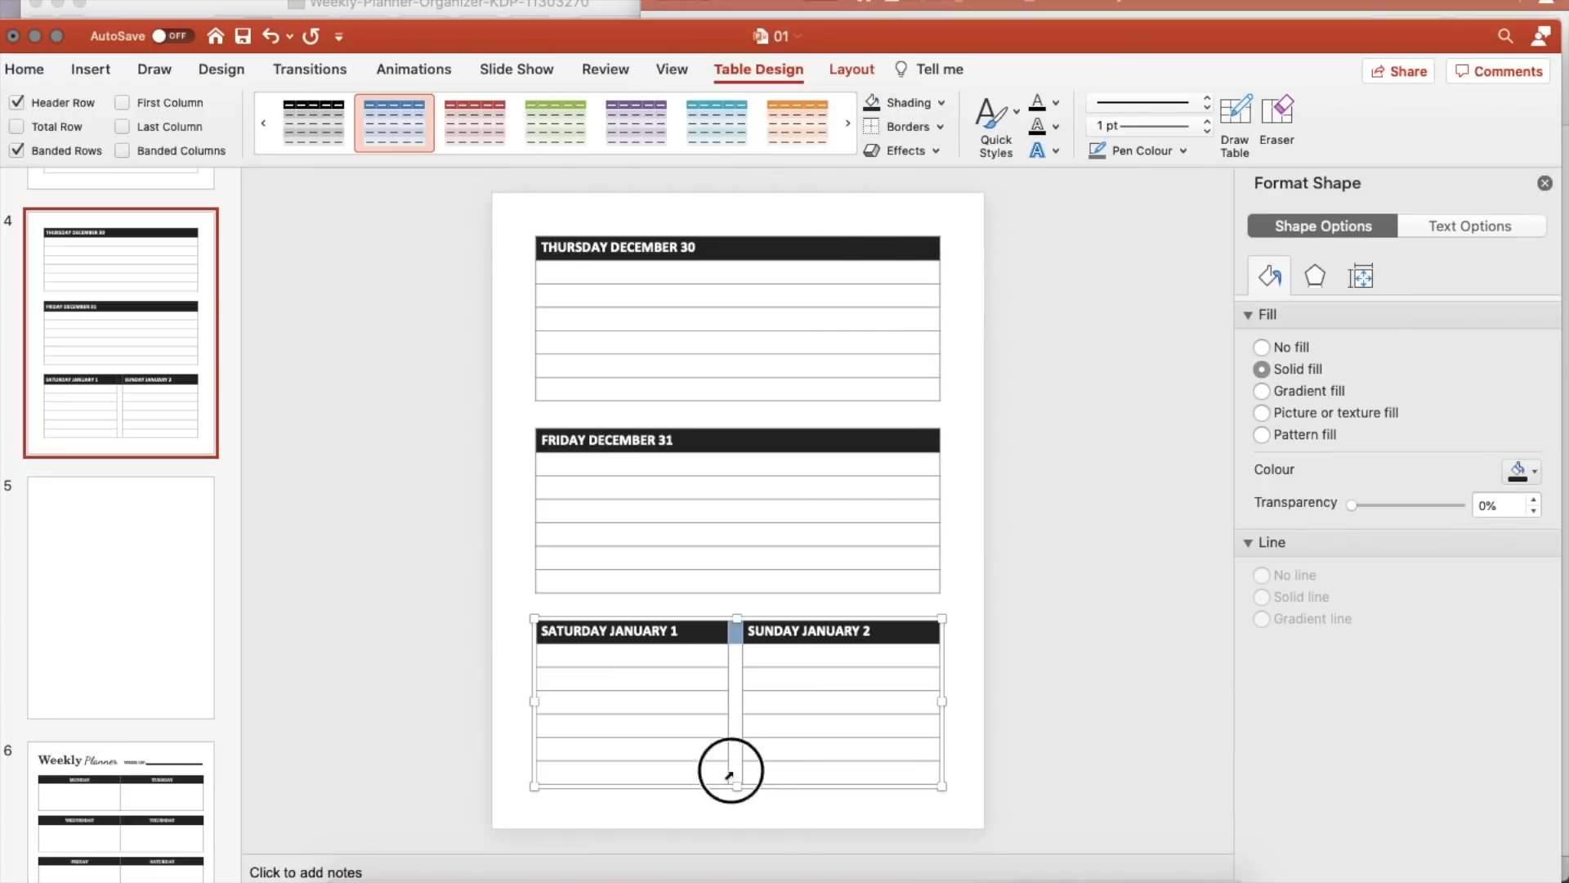
left_click(940, 127)
left_click(930, 155)
left_click(965, 714)
Step: Set the shading of the weekend table's middle header cell to no fill
left_click(732, 633)
left_click(941, 105)
left_click(930, 130)
left_click(963, 596)
Step: Apply outside borders and all borders to the SATURDAY JANUARY 1 header cell
left_click(691, 634)
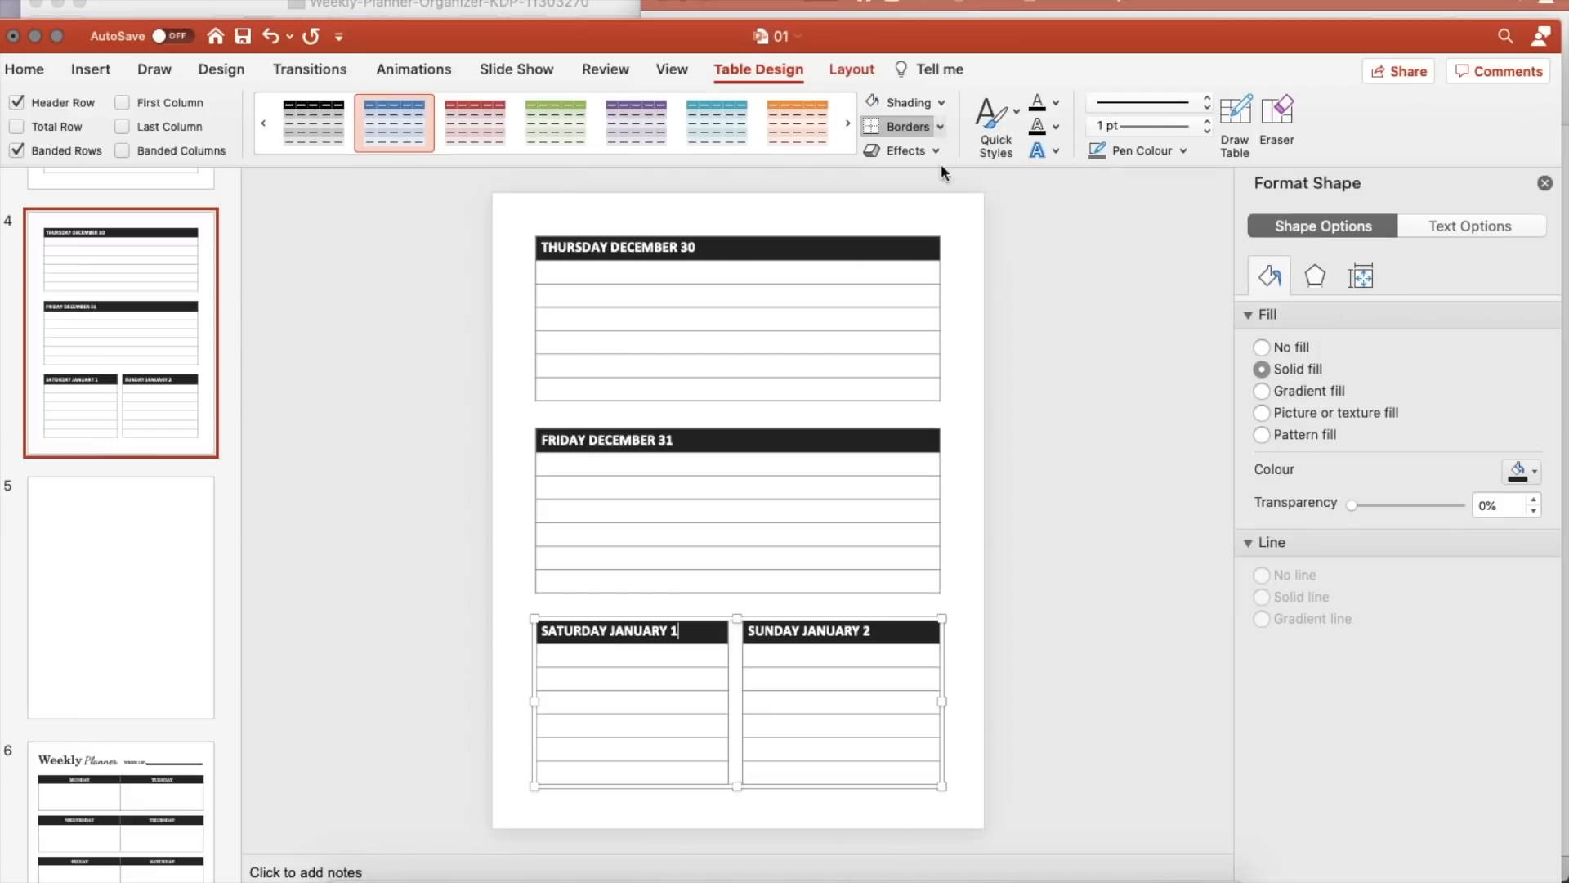
left_click(941, 126)
left_click(925, 204)
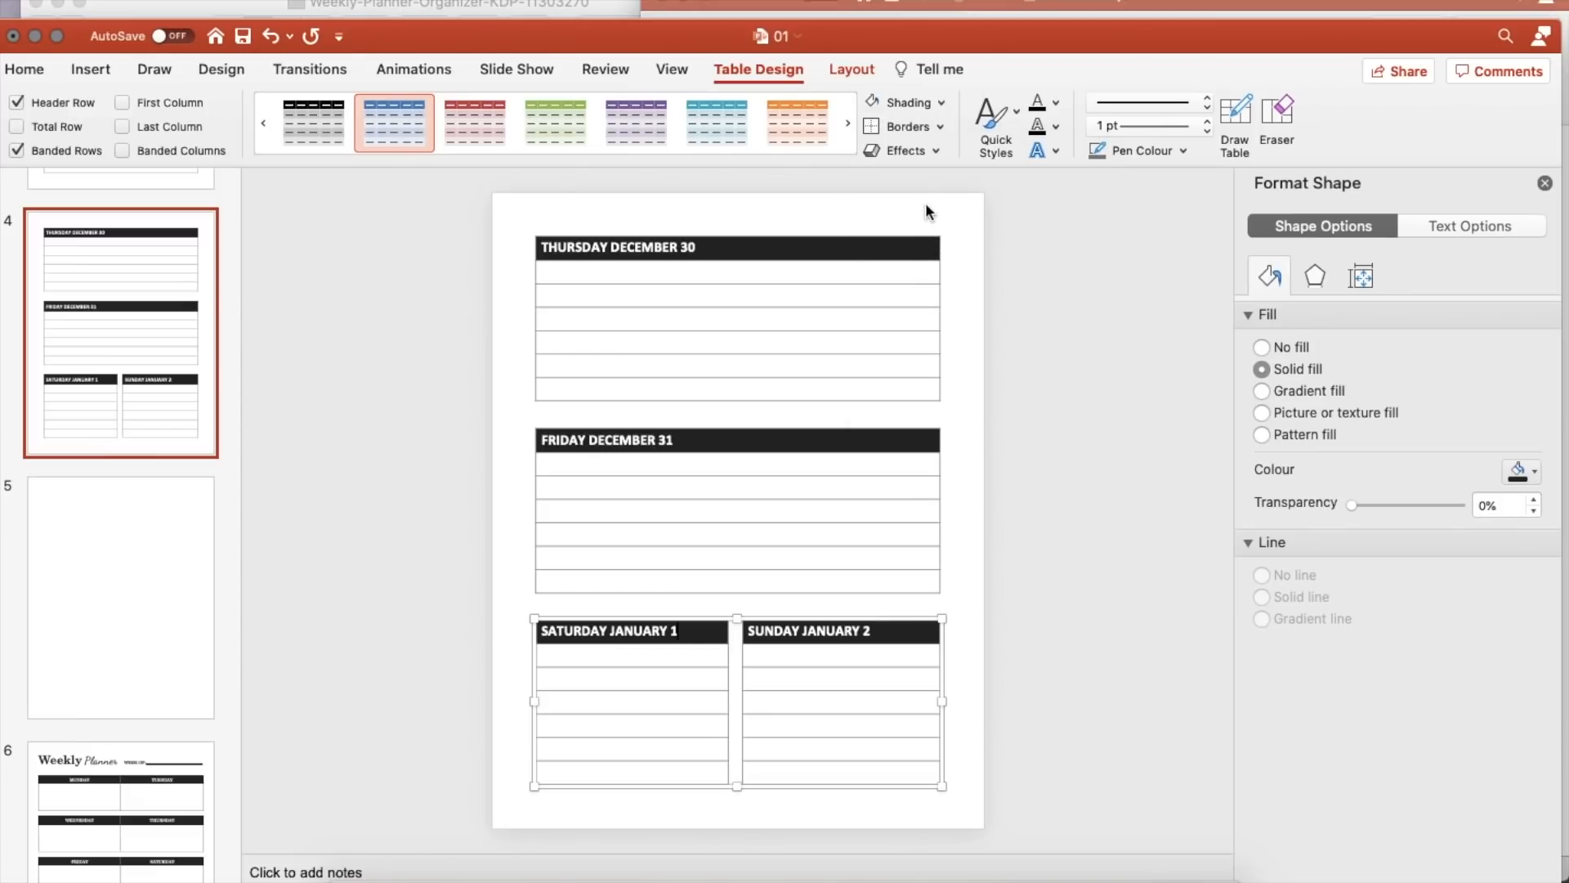
left_click(809, 696)
left_click(973, 685)
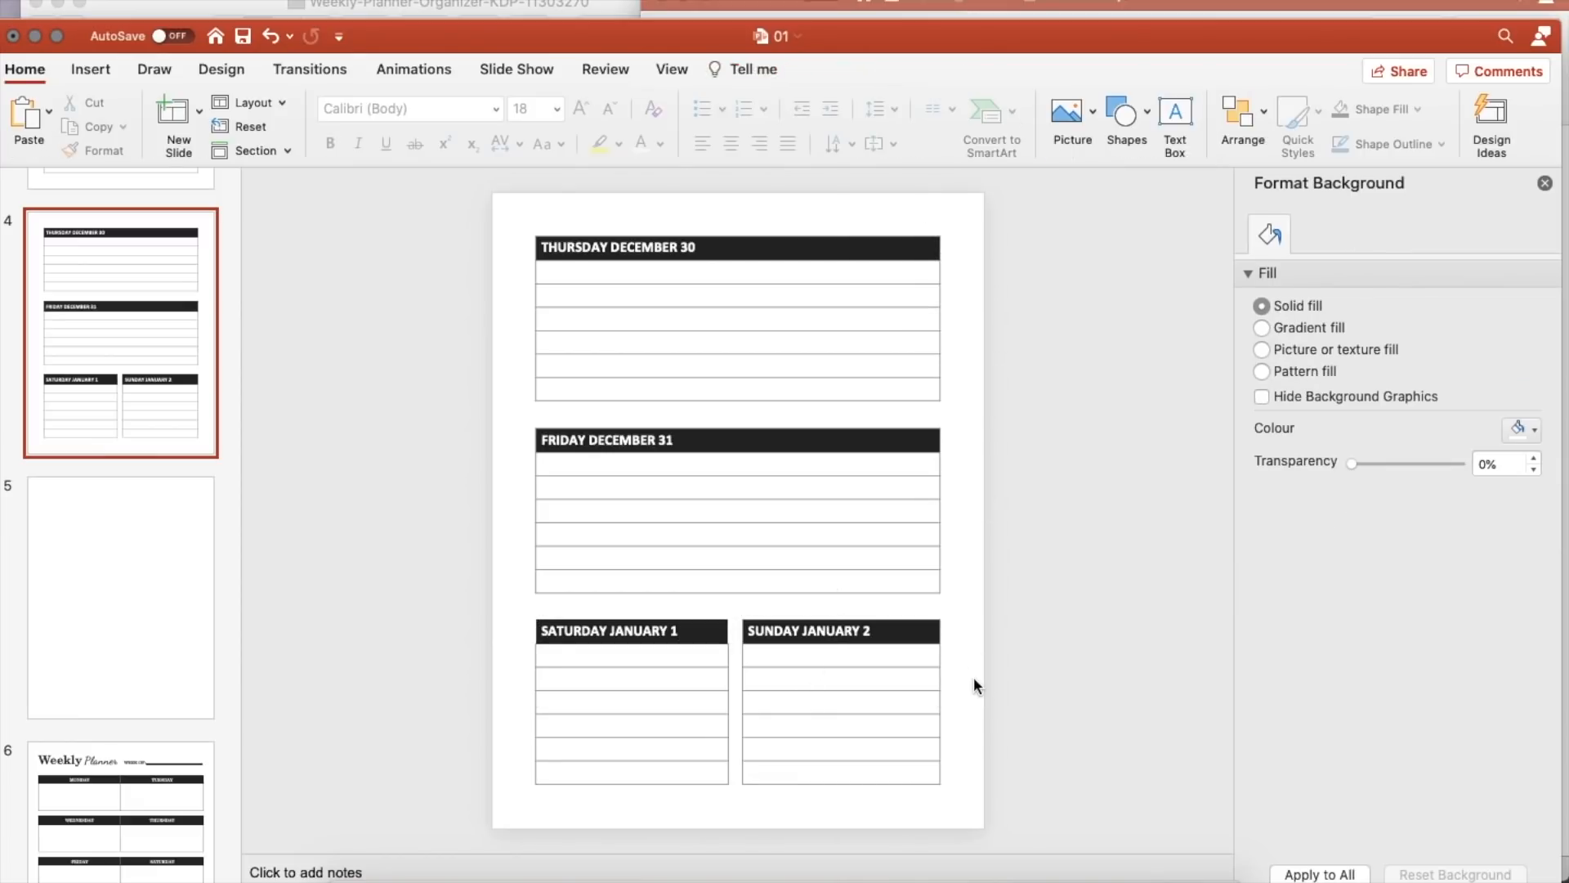
triple_click(549, 631)
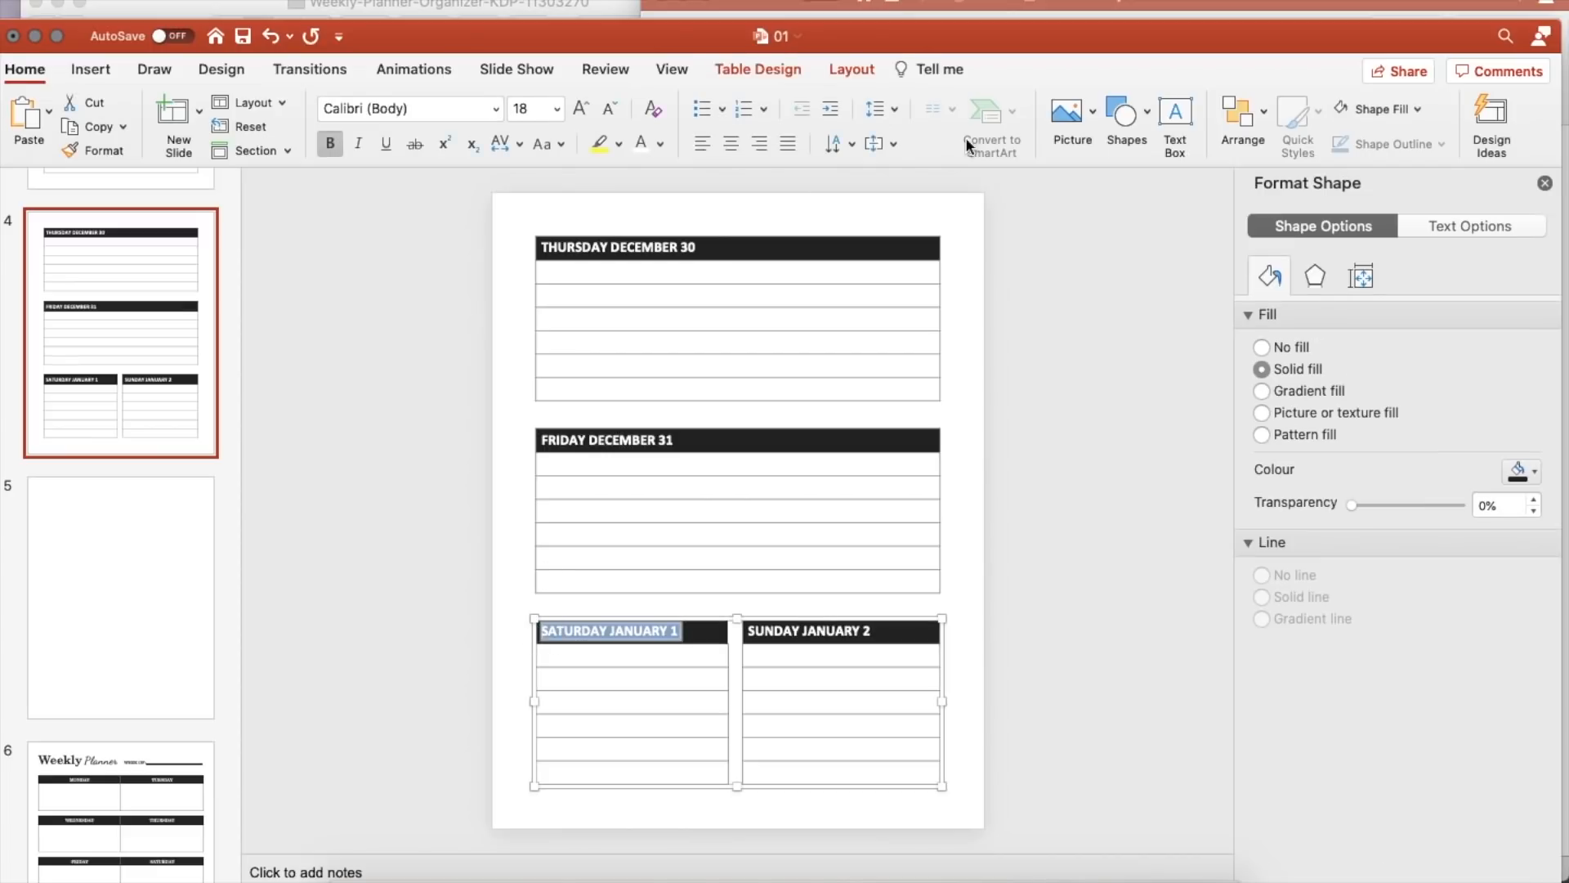
left_click(758, 70)
left_click(941, 127)
left_click(924, 202)
left_click(941, 127)
left_click(927, 178)
left_click(940, 127)
left_click(968, 609)
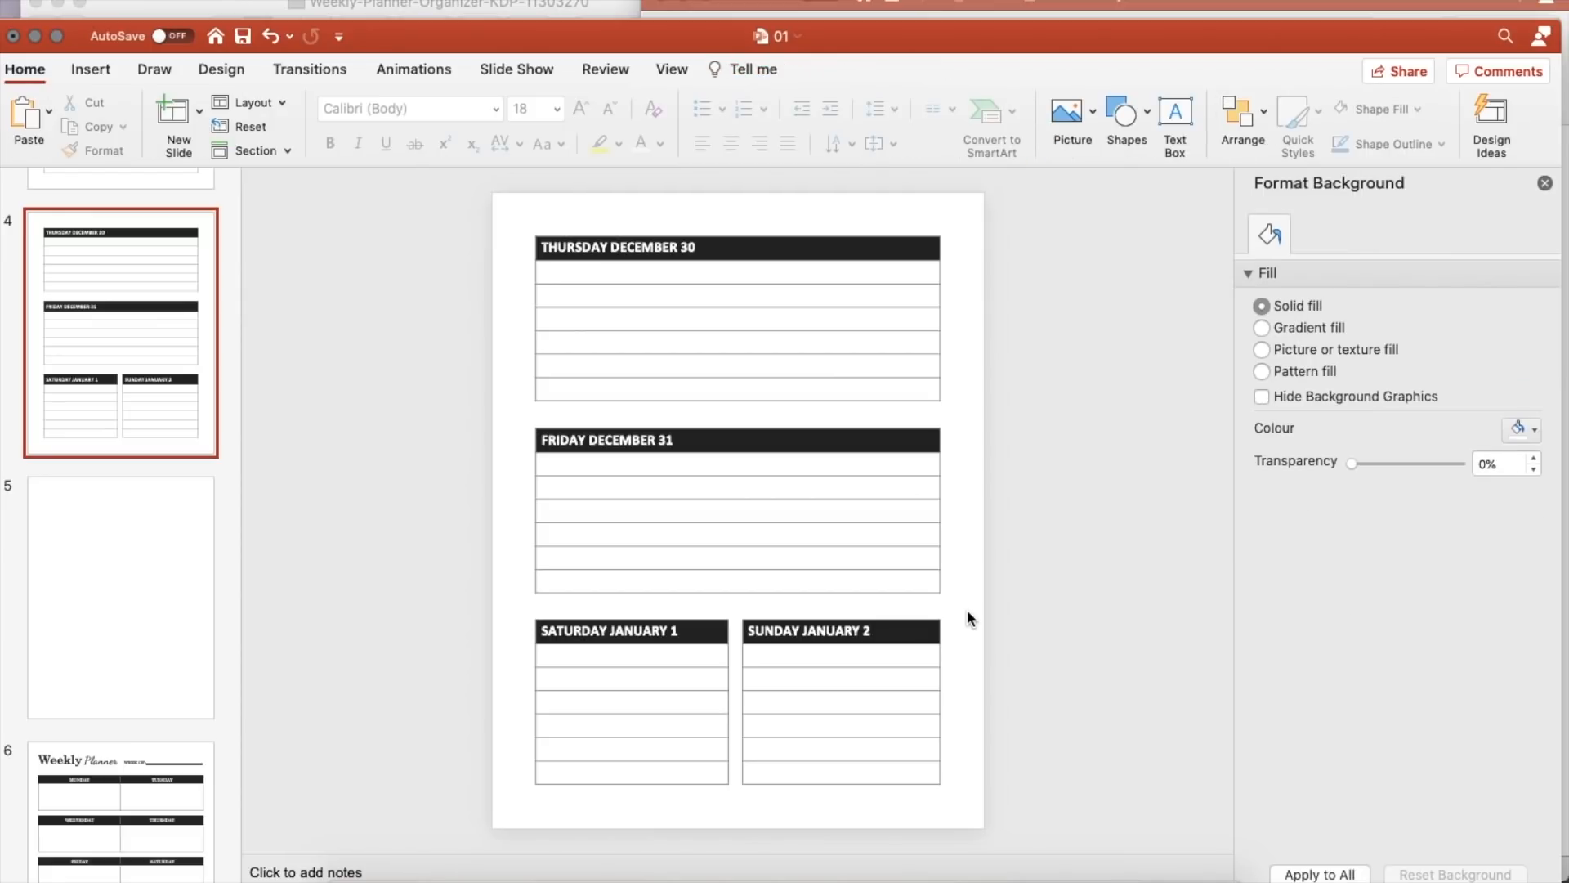
left_click(735, 651)
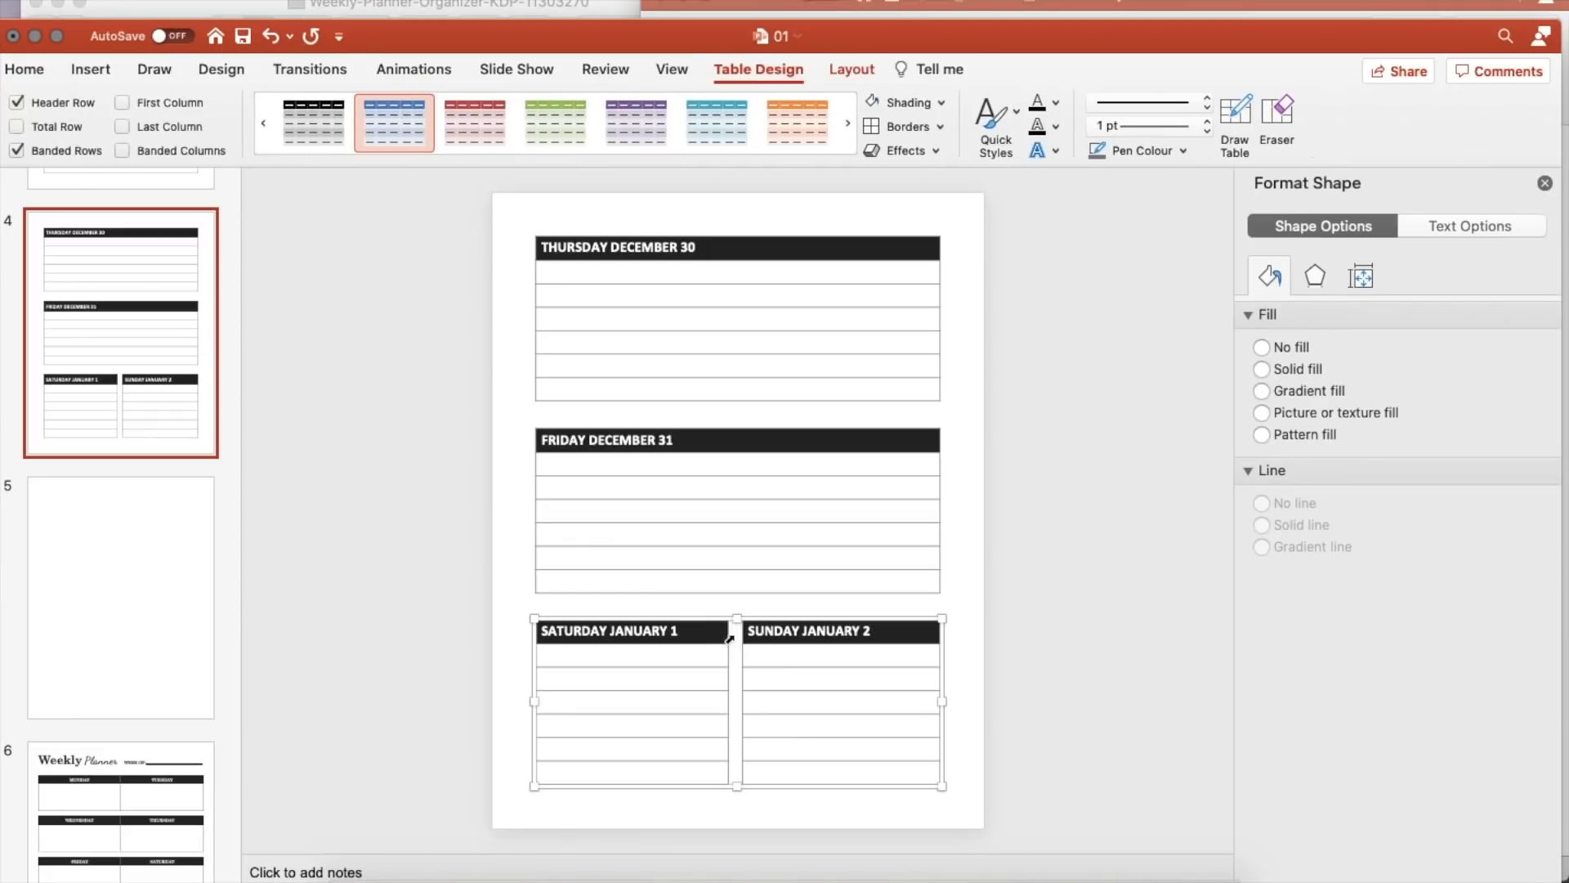
left_click(941, 126)
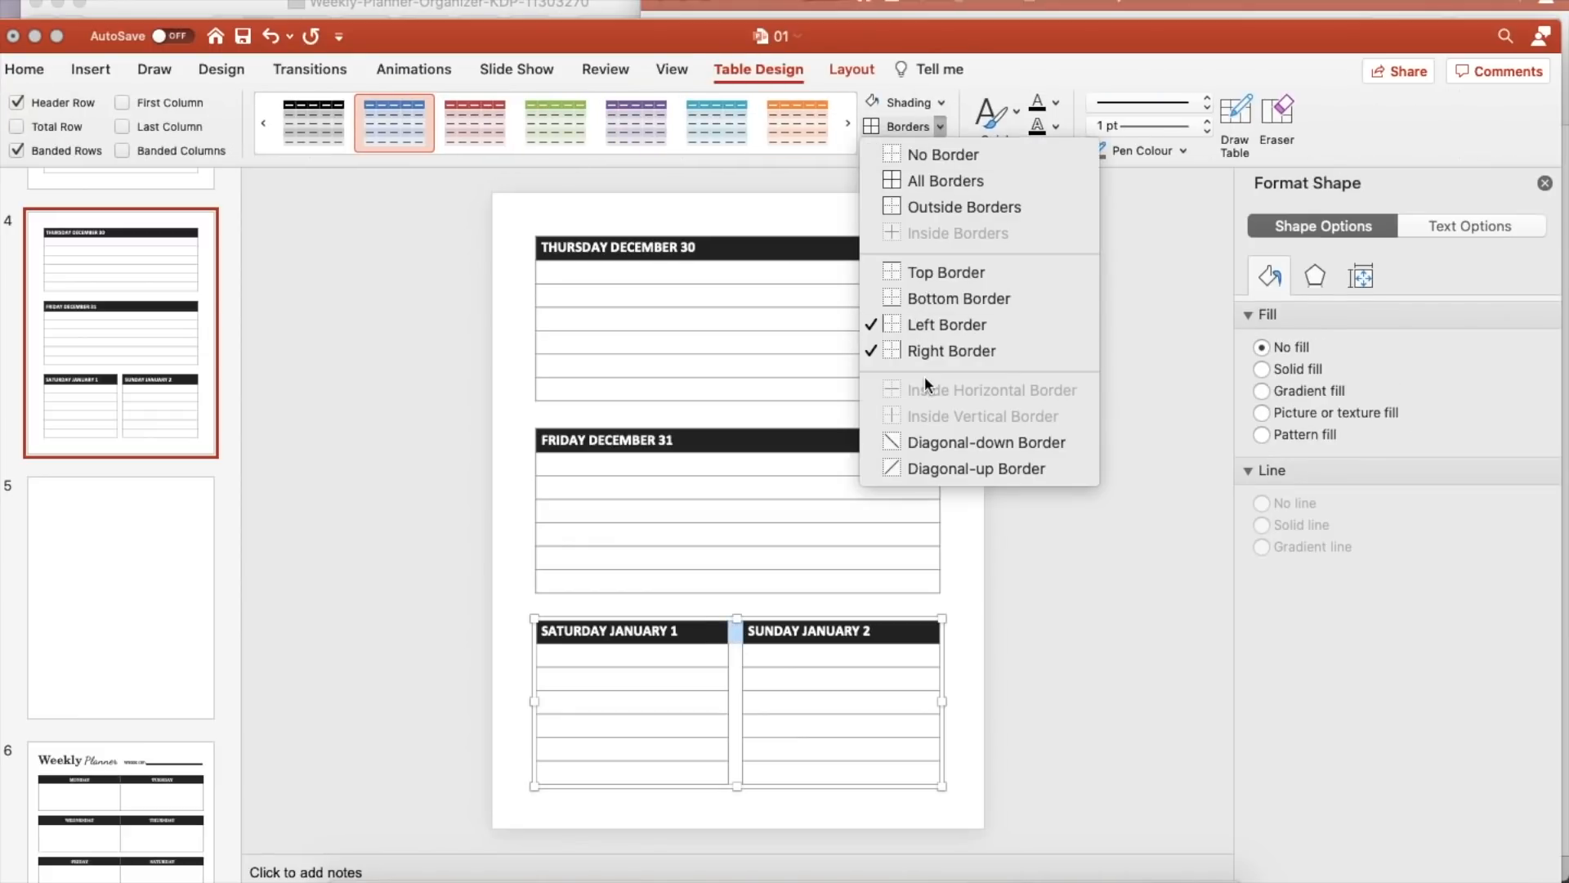
left_click(1145, 371)
left_click(1017, 623)
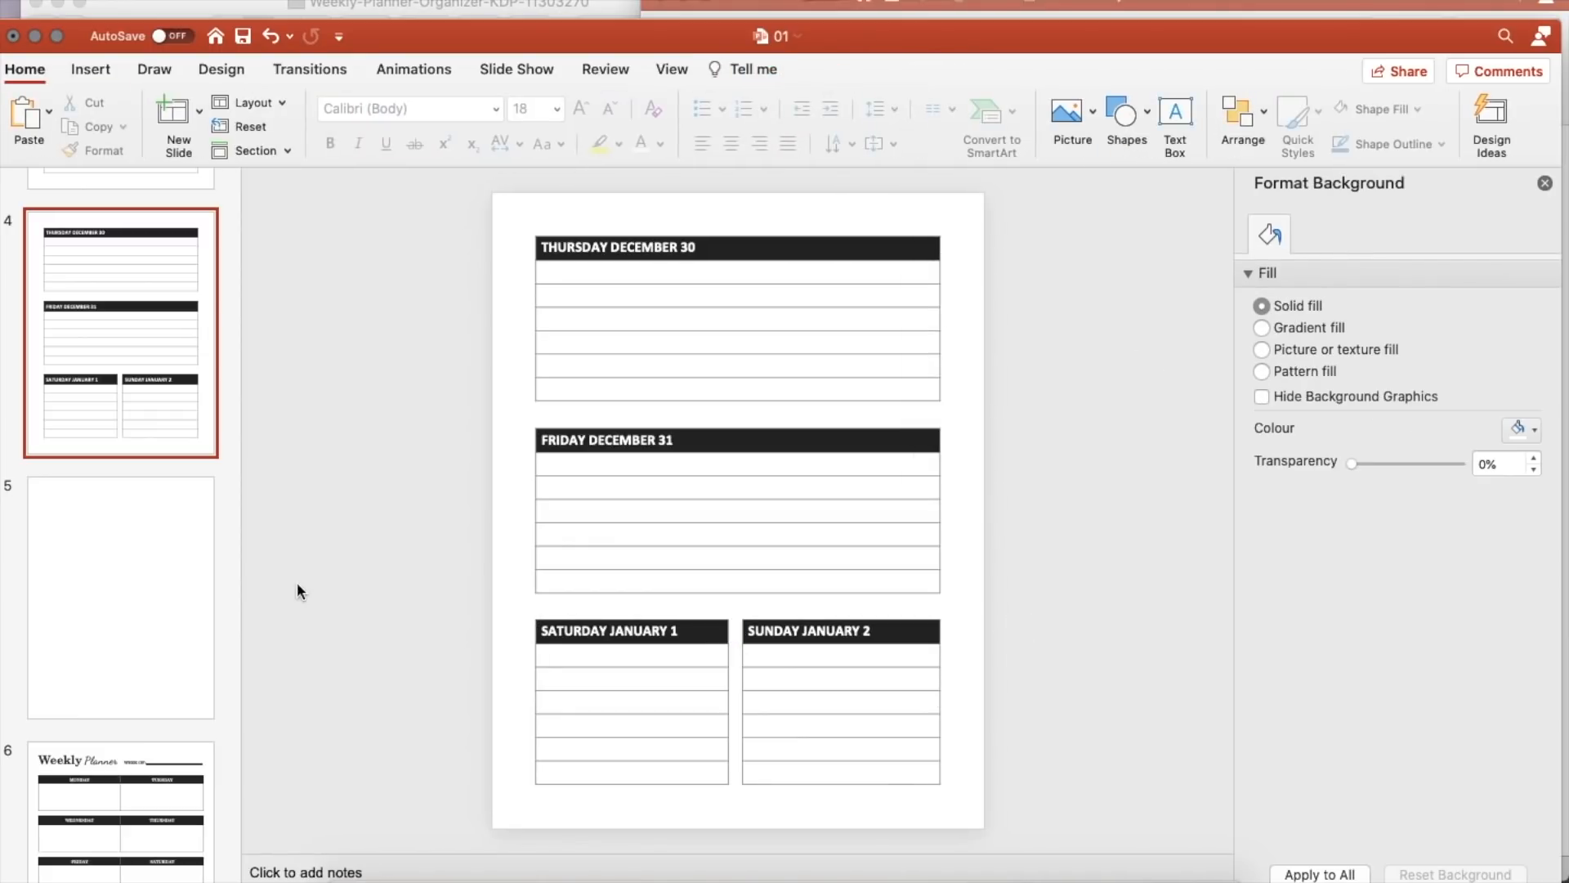
Step: On the weekly overview slide, replace the WEEK OF label and its blank line with WEEK DECEMBER 27-JANAURY 2
scroll(297, 582, "up", 2)
scroll(297, 582, "up", 3)
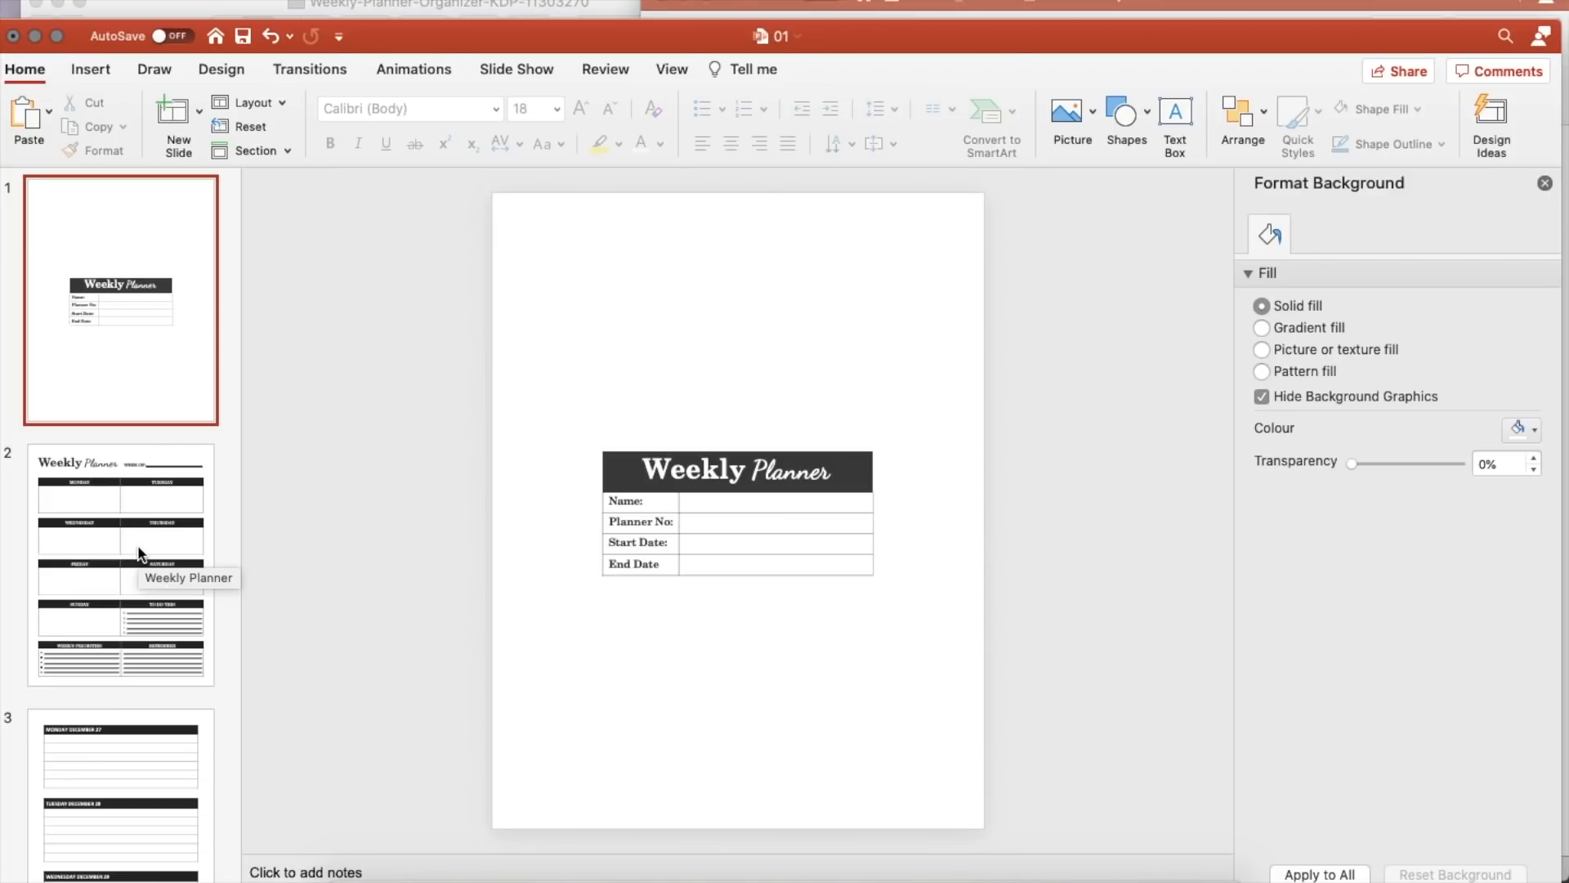
left_click(140, 553)
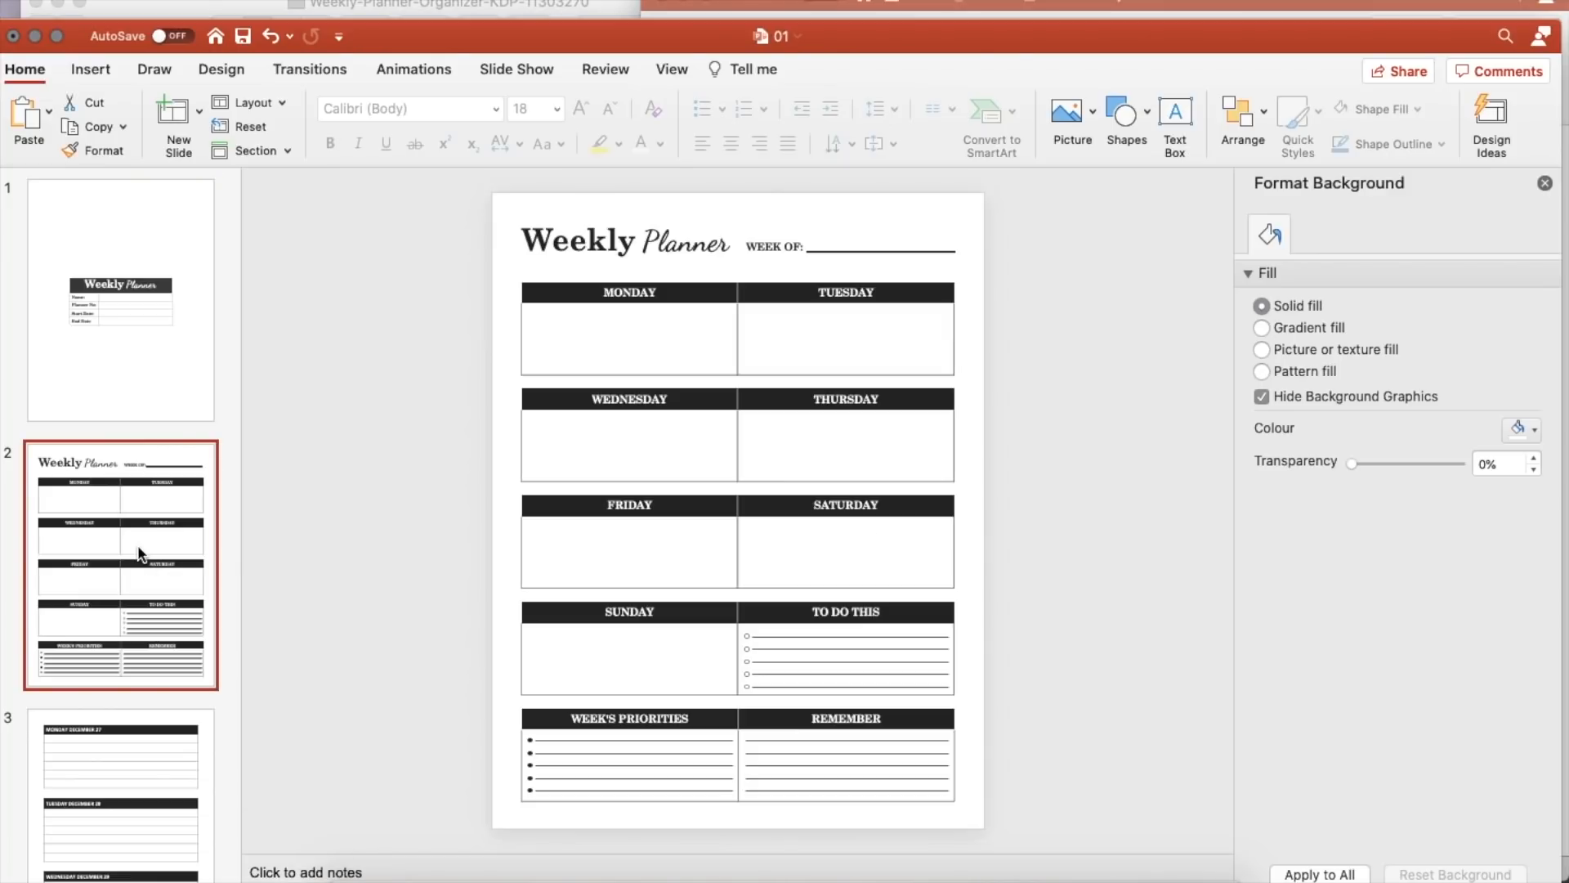
left_click(756, 245)
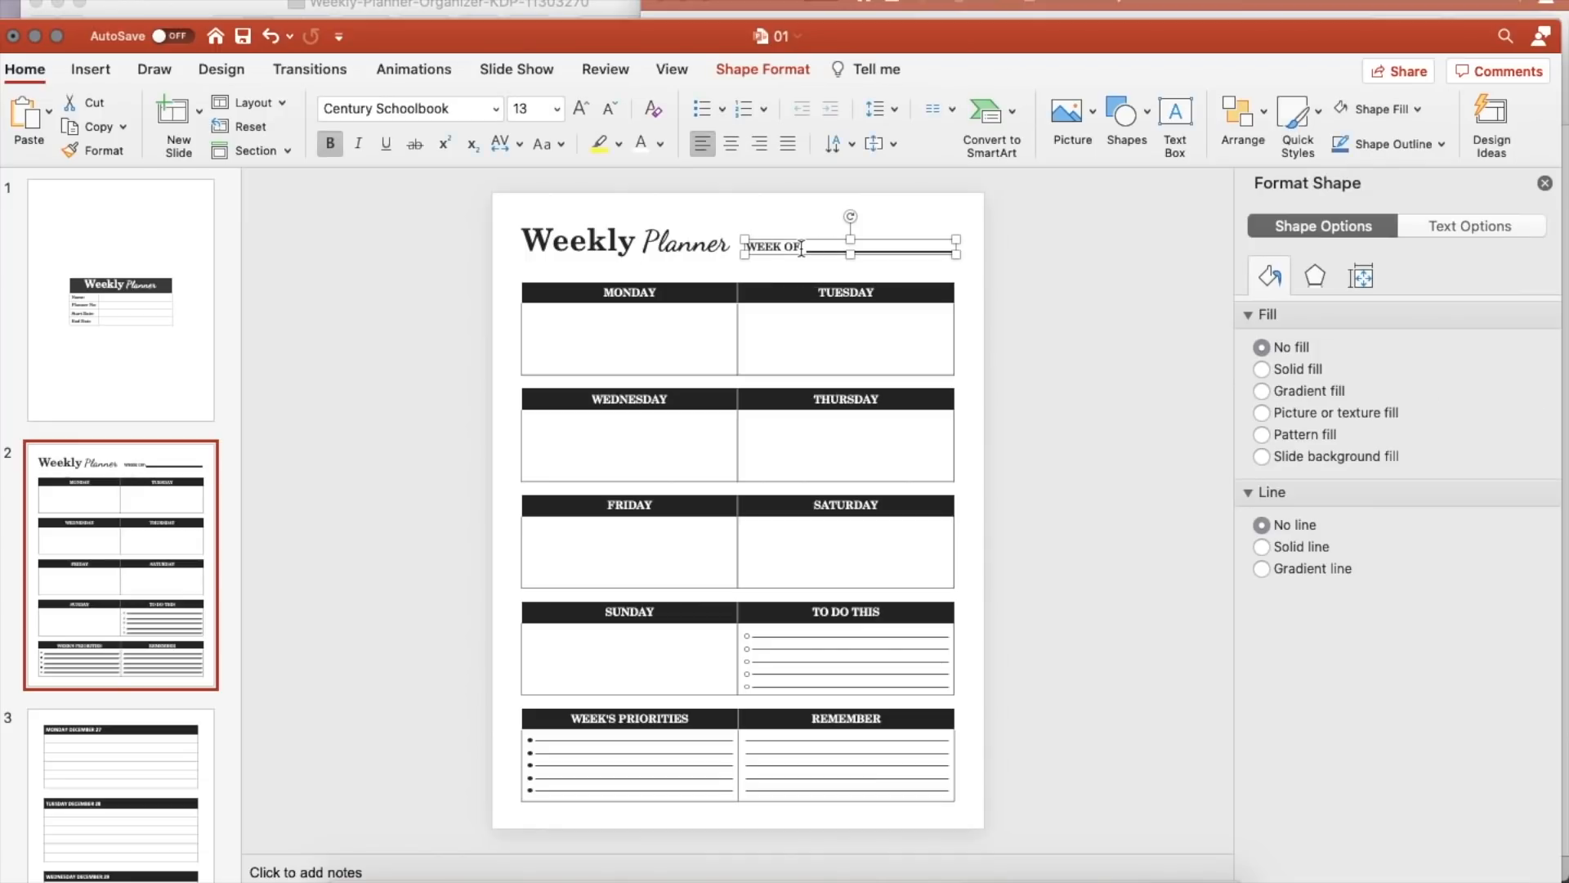
left_click(805, 246)
type(":")
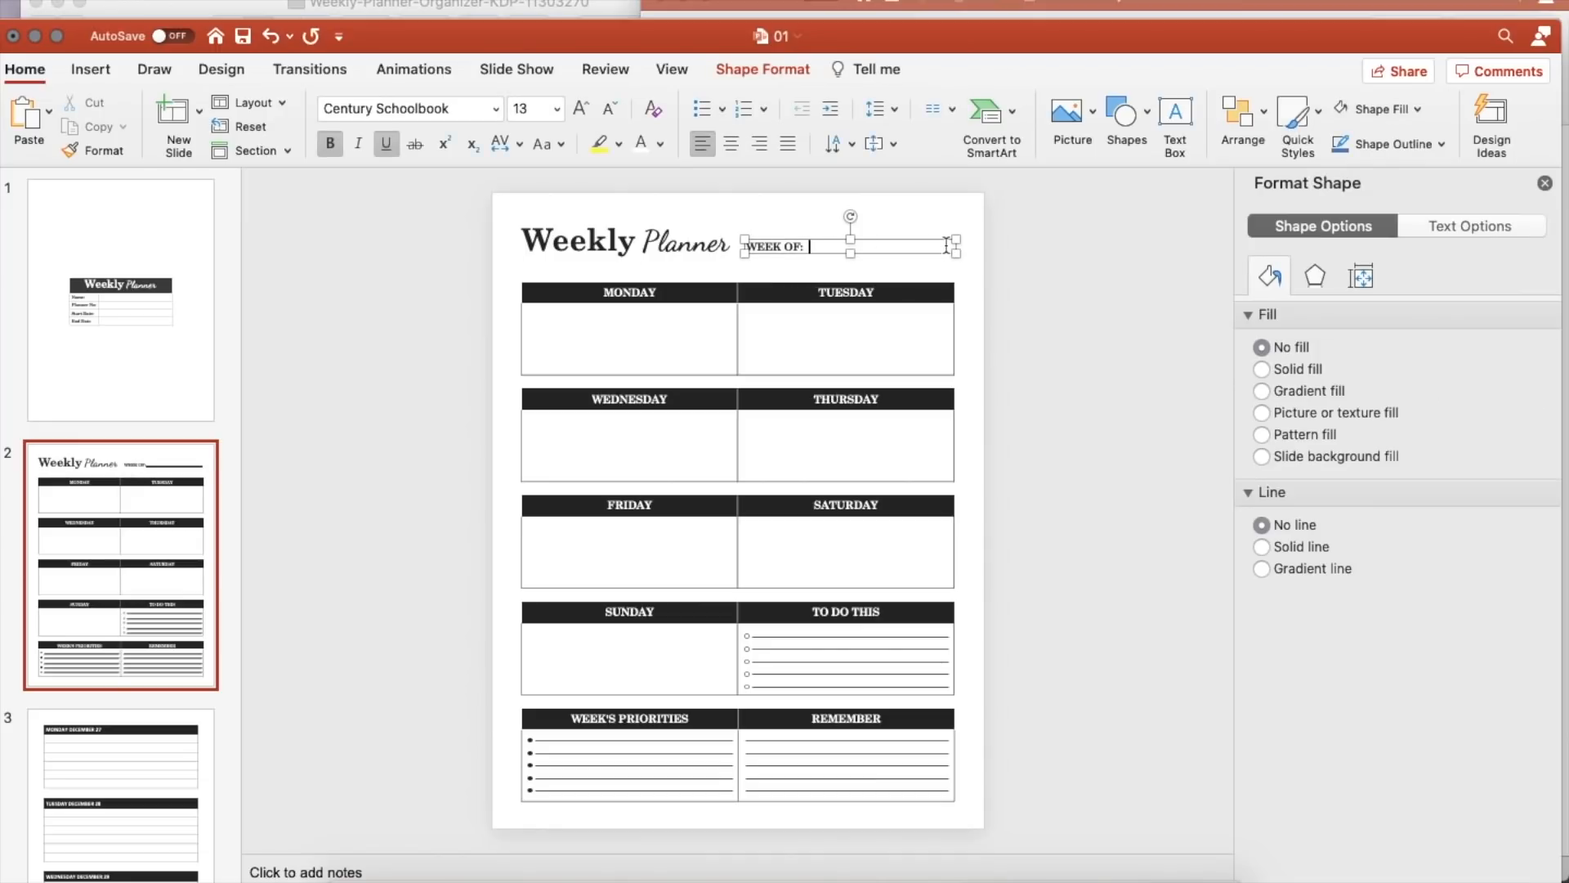
key("BackSpace")
key("BackSpace")
type("DECEMBER 27-JANAURY 2")
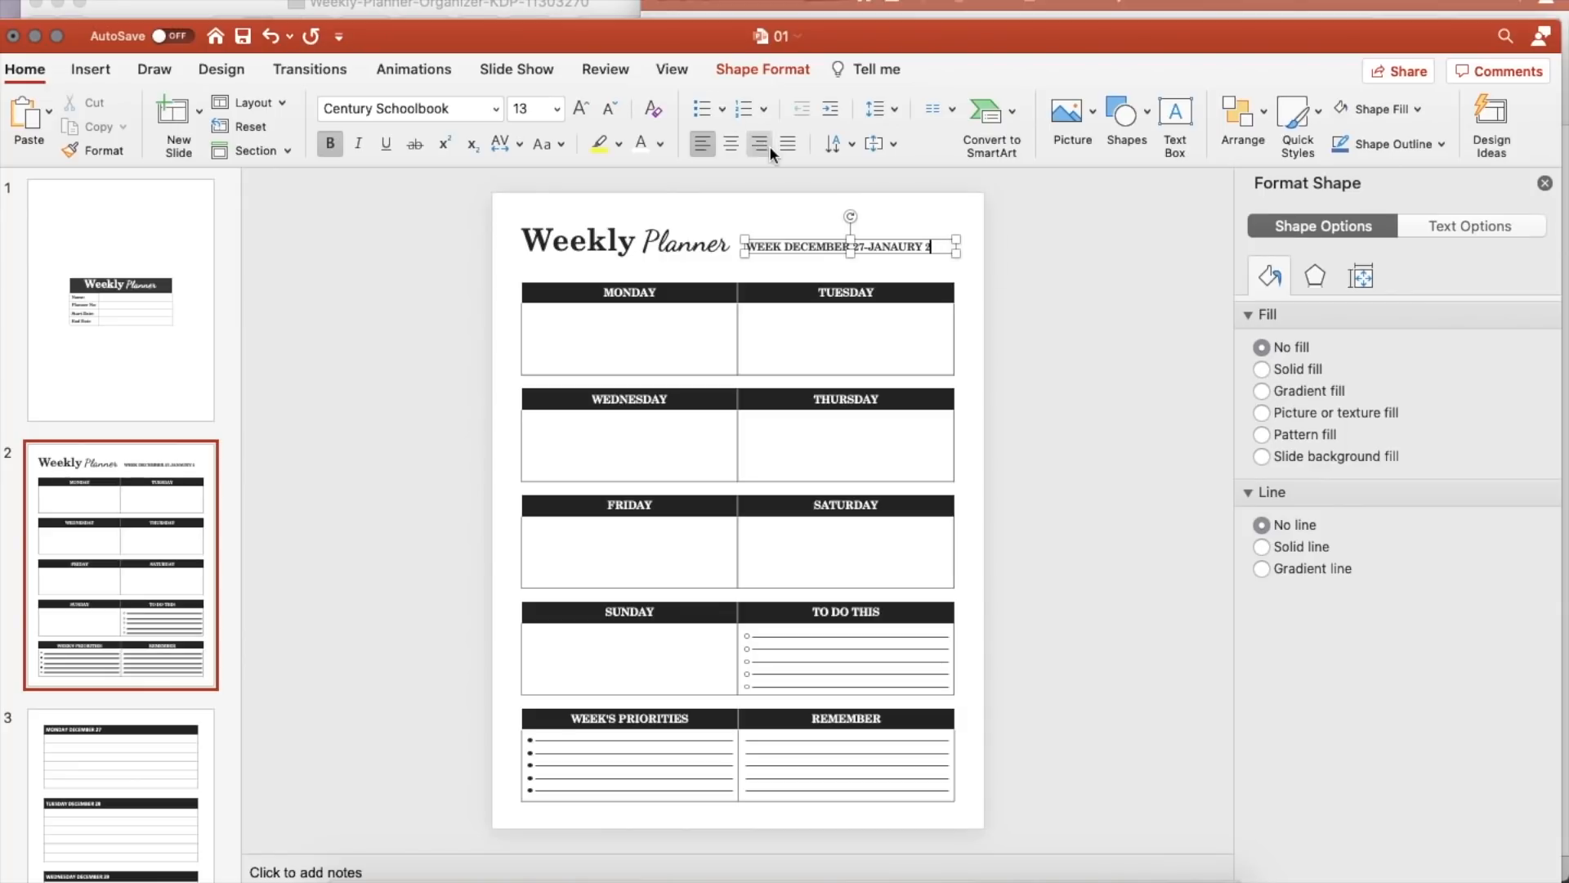
Step: Right-align the week date text and delete the word WEEK, leaving DECEMBER 27-JANAURY 2
left_click(762, 142)
left_click(1087, 390)
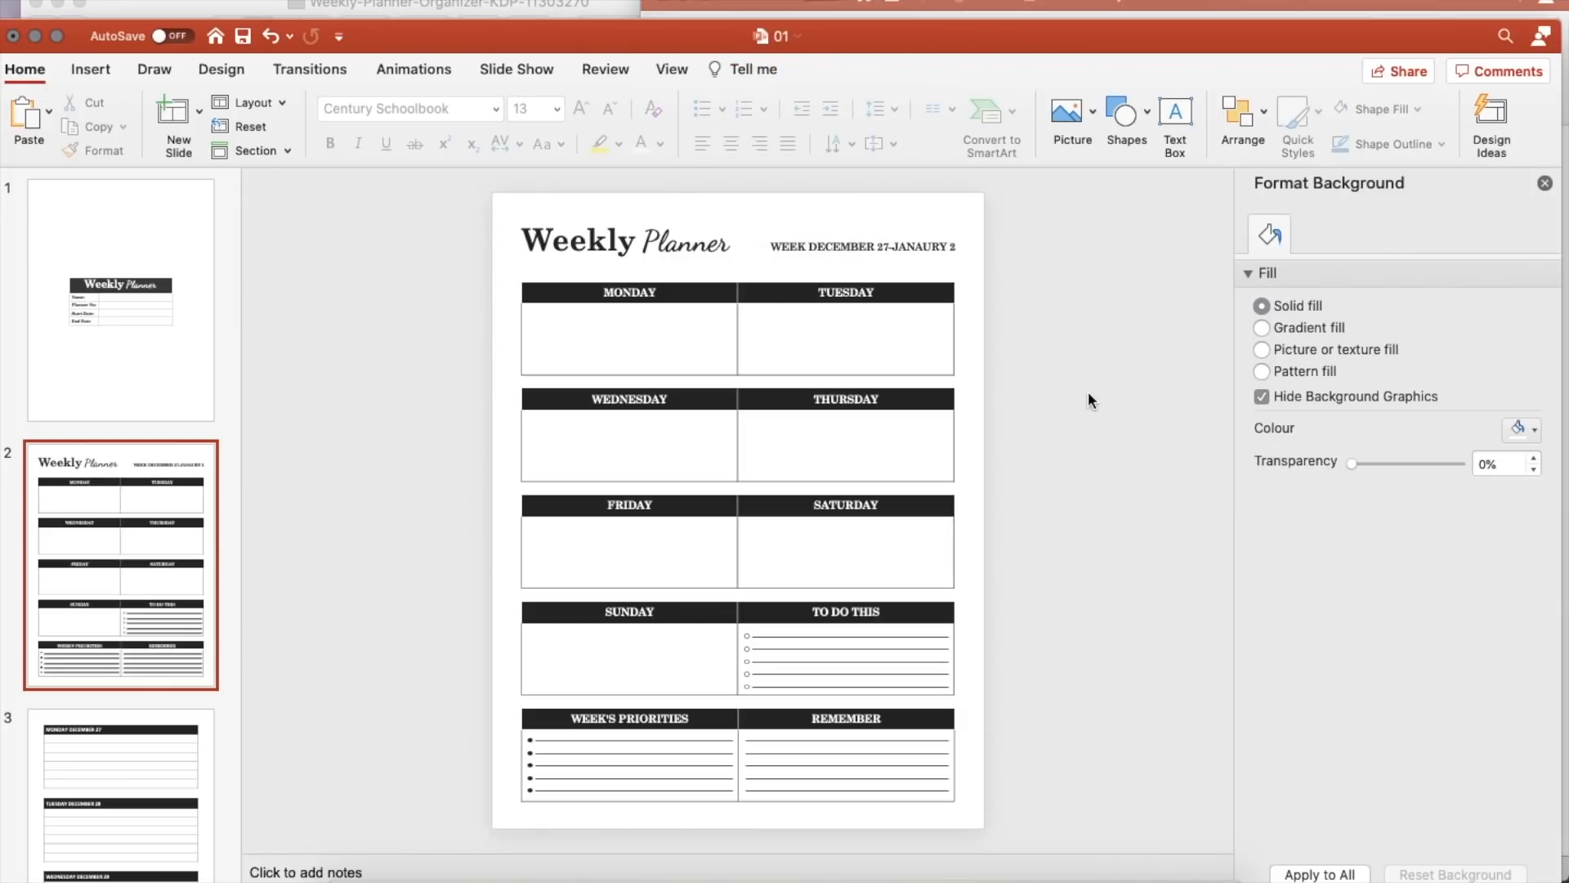
left_click(809, 245)
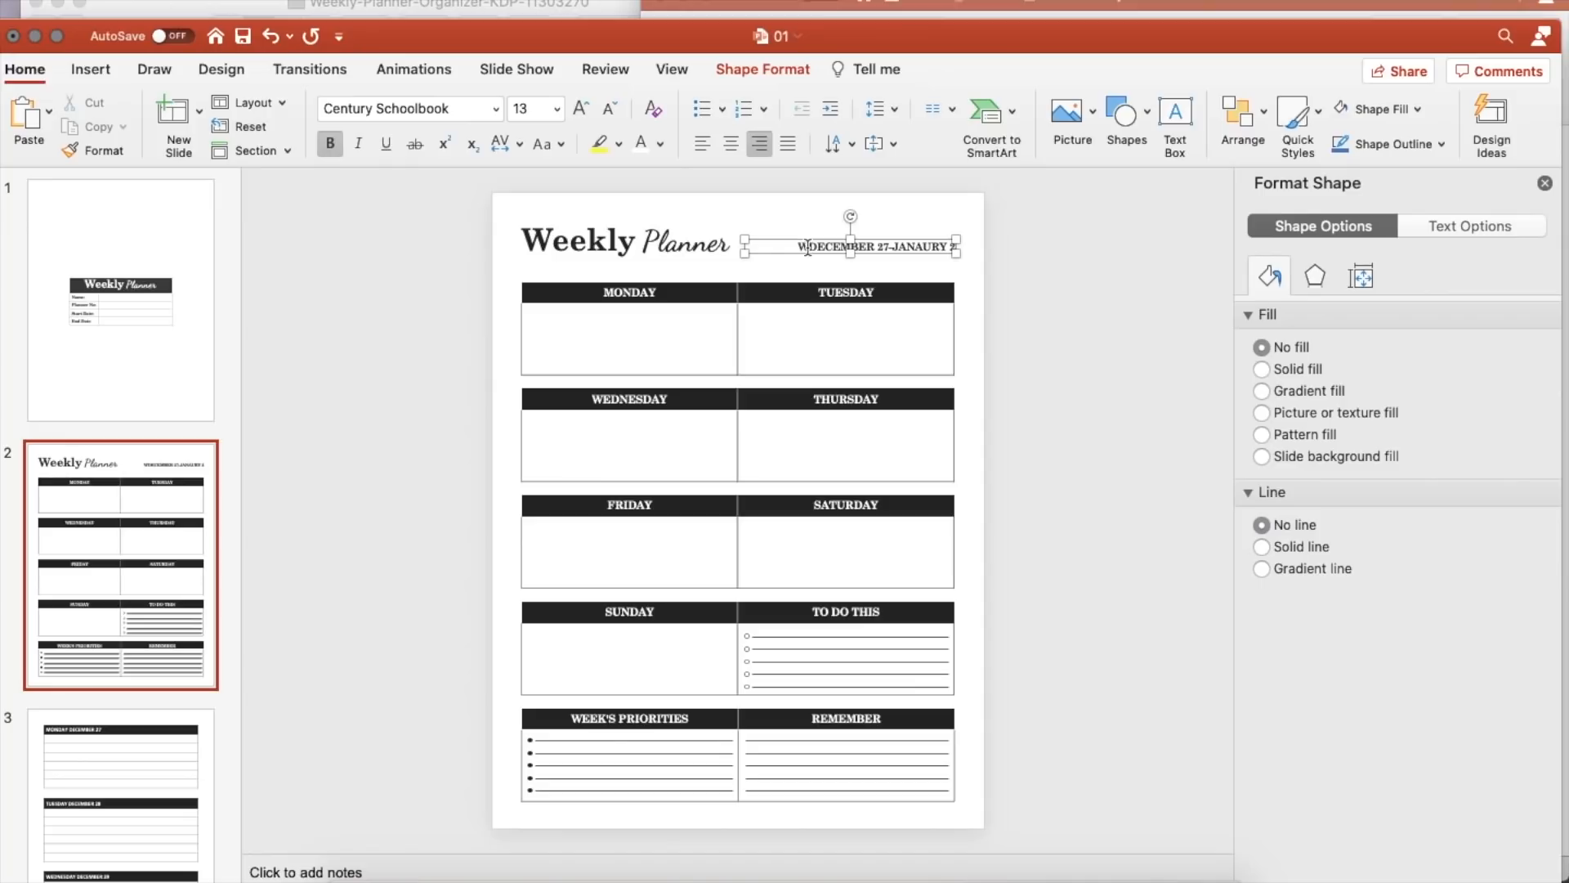
left_click(1010, 306)
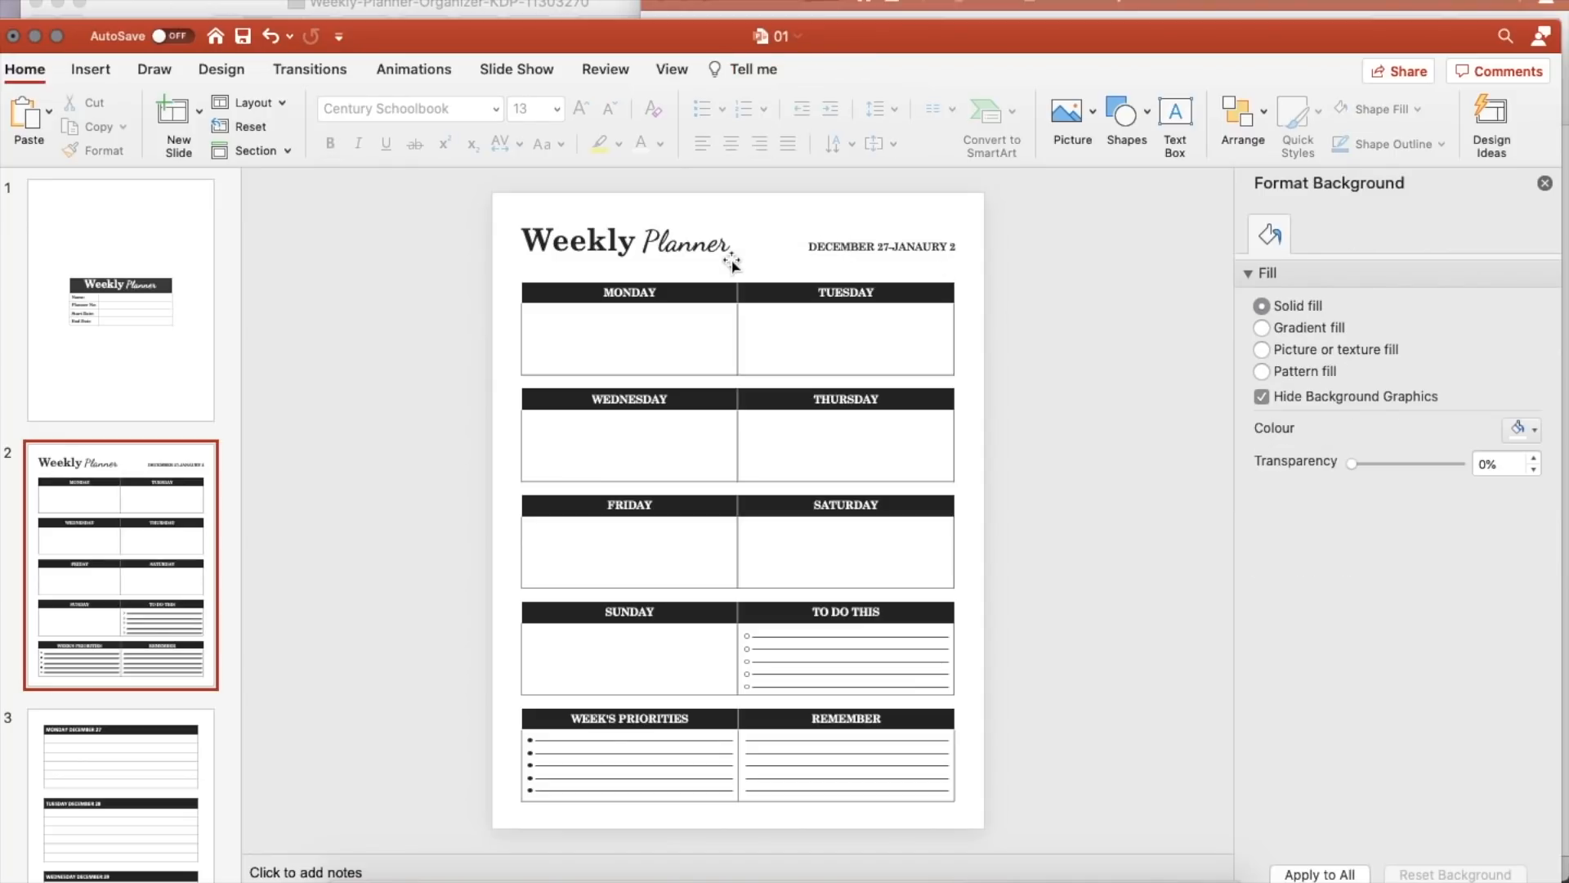
Step: On the first daily slide, set the MONDAY DECEMBER 27 header text to Century Schoolbook Bold
left_click(562, 241)
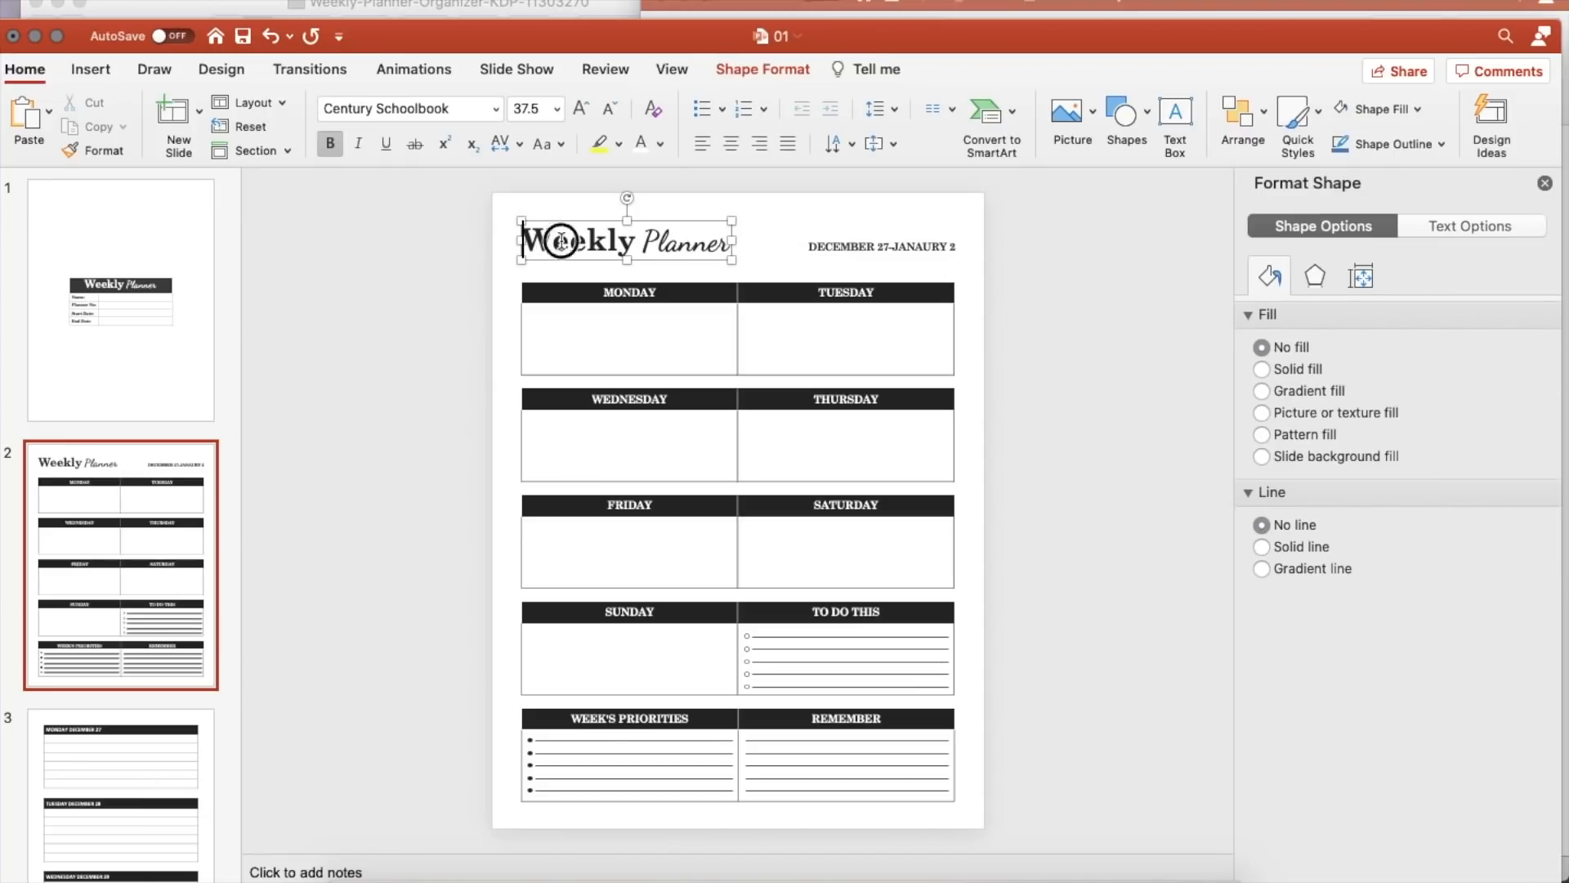
left_click(125, 757)
left_click(575, 260)
left_click_drag(692, 252, 540, 255)
left_click(268, 36)
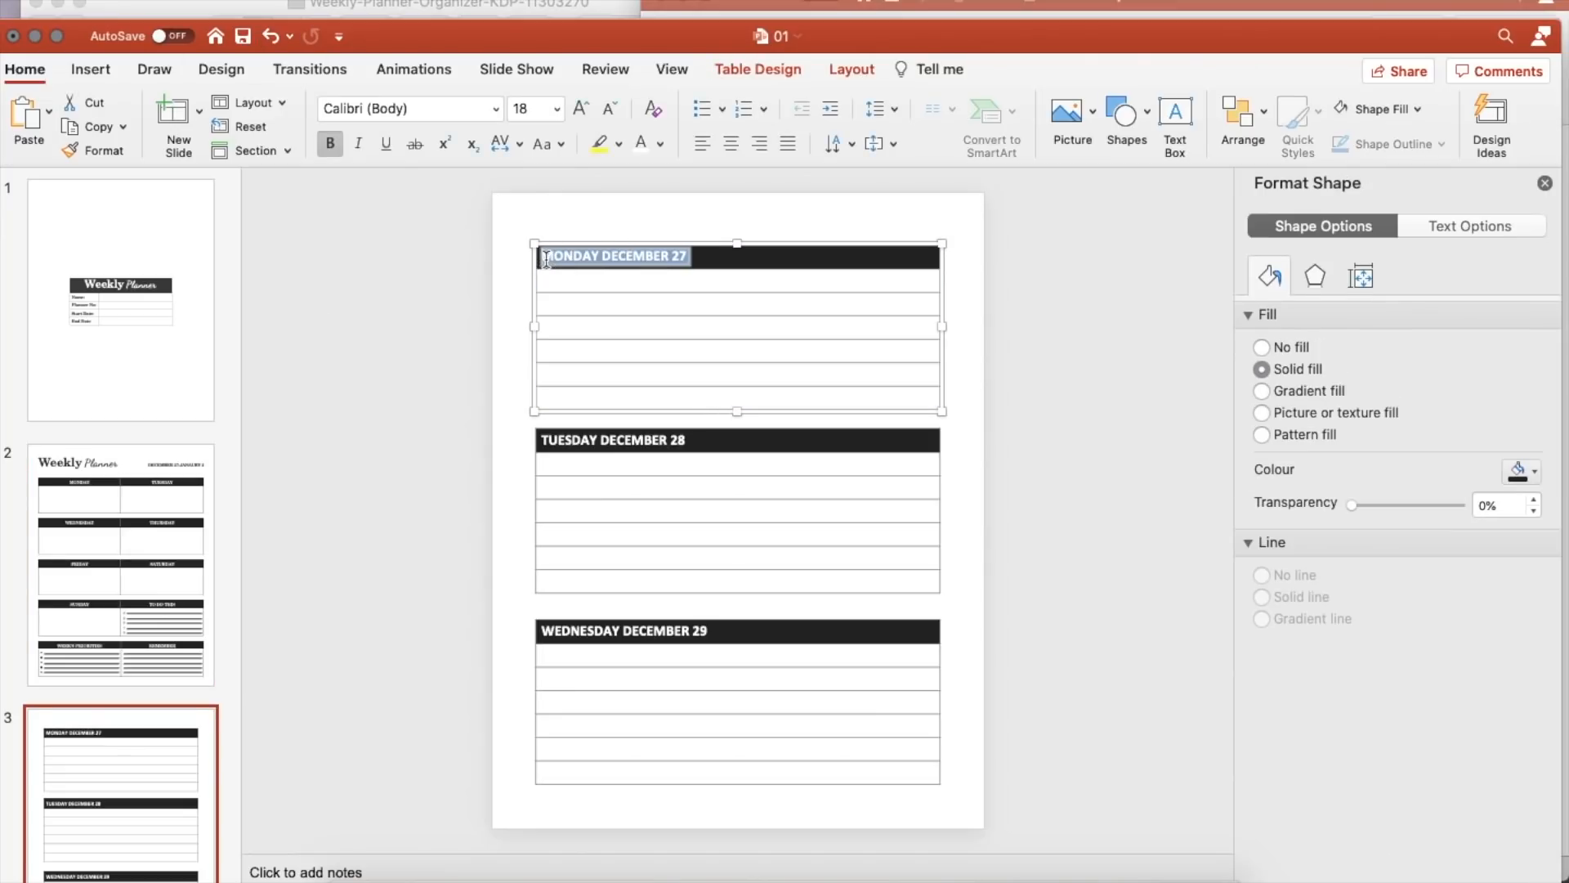
left_click(493, 110)
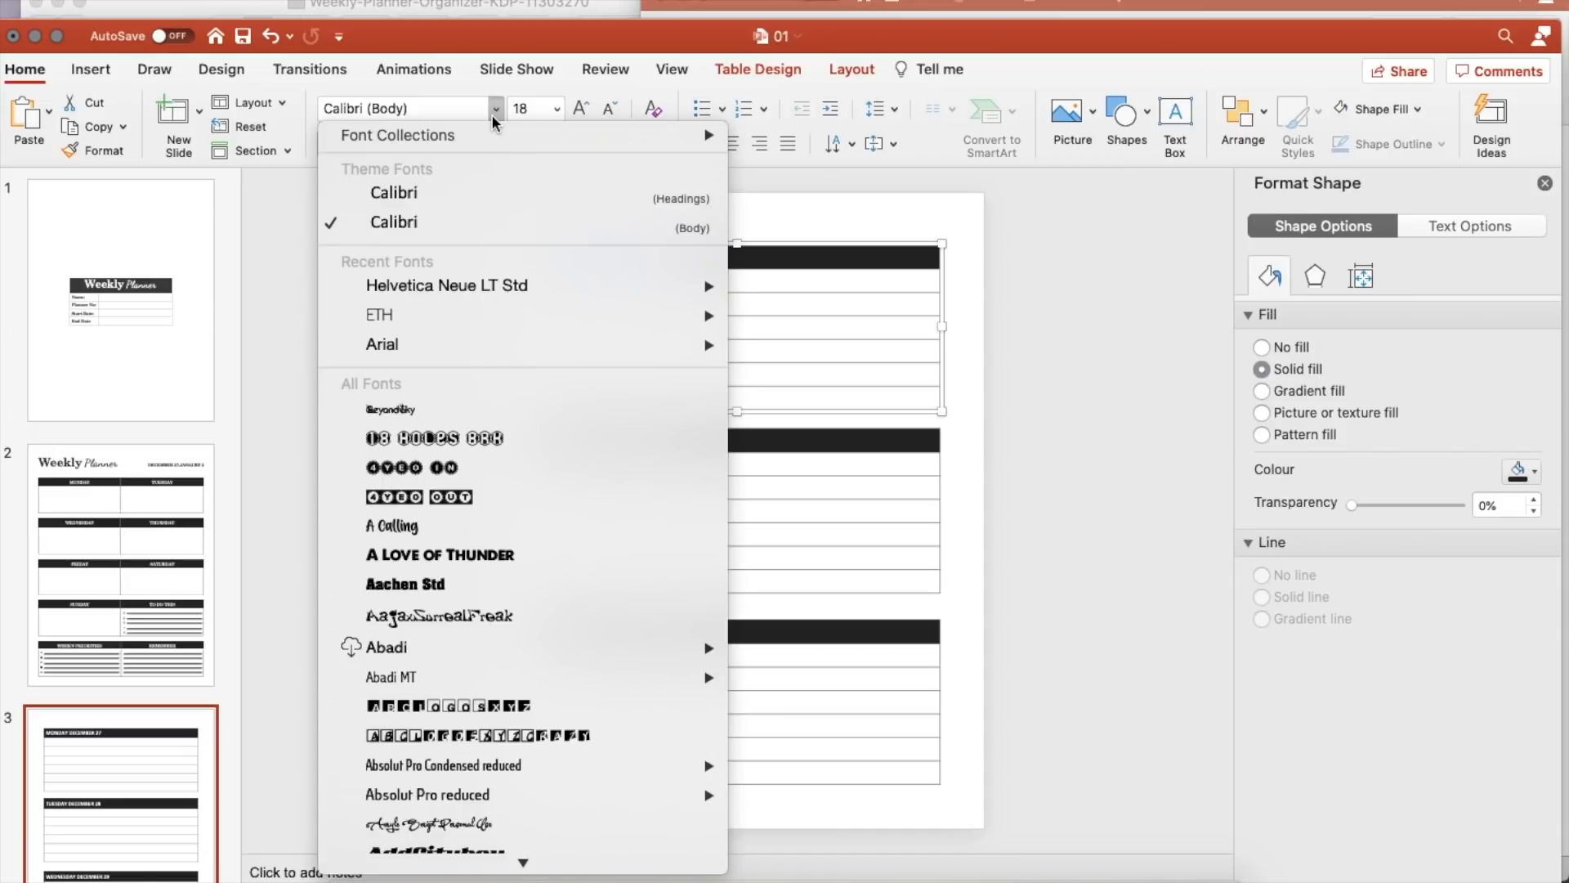
scroll(497, 462, "down", 10)
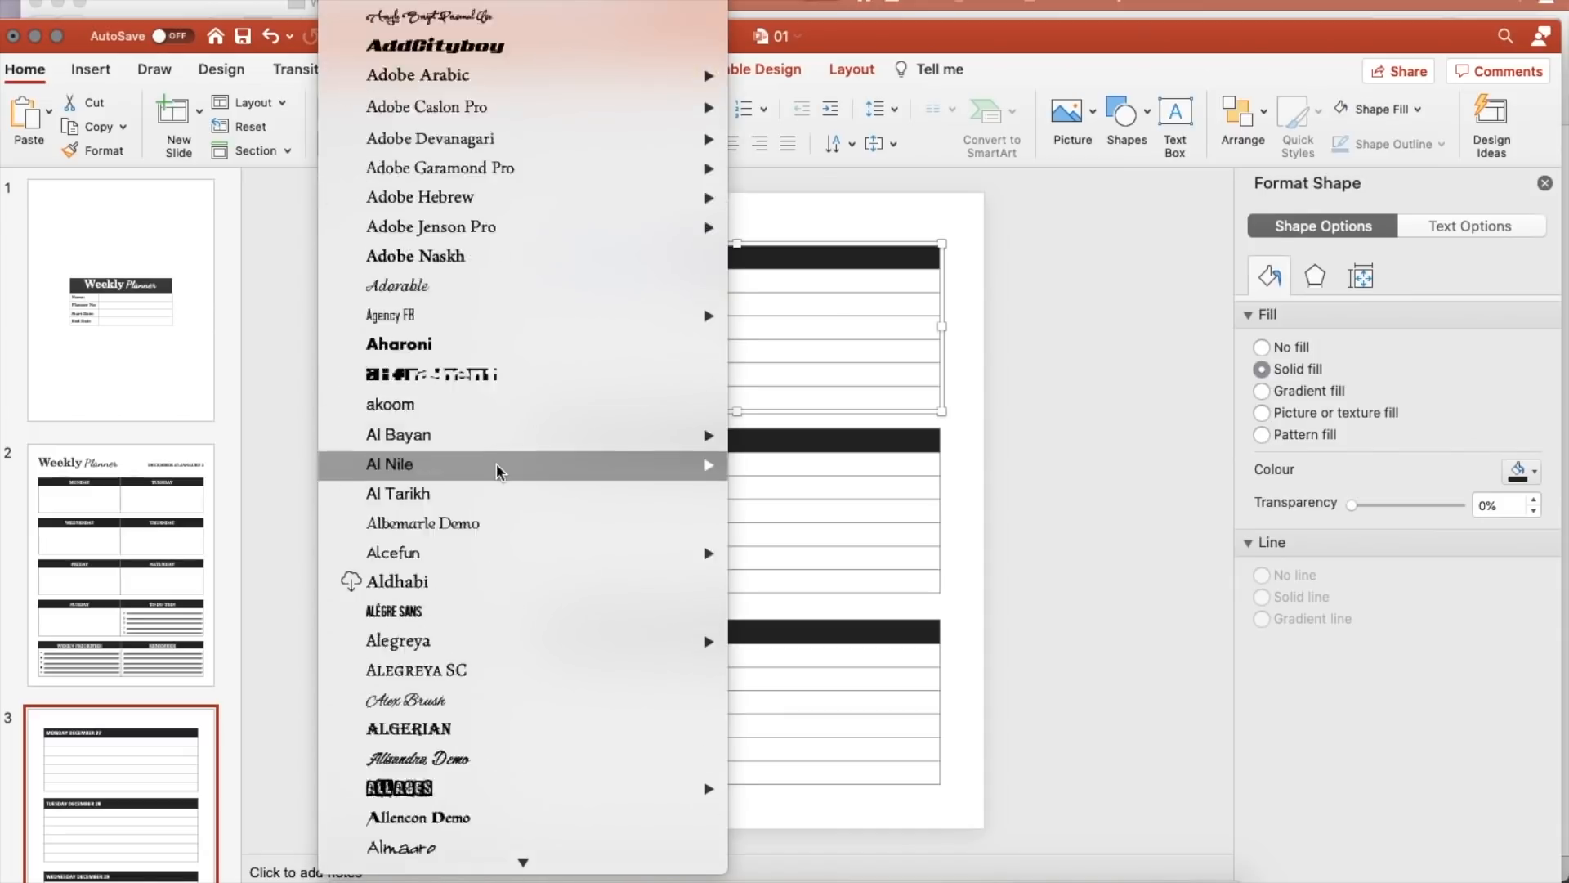
scroll(497, 463, "down", 15)
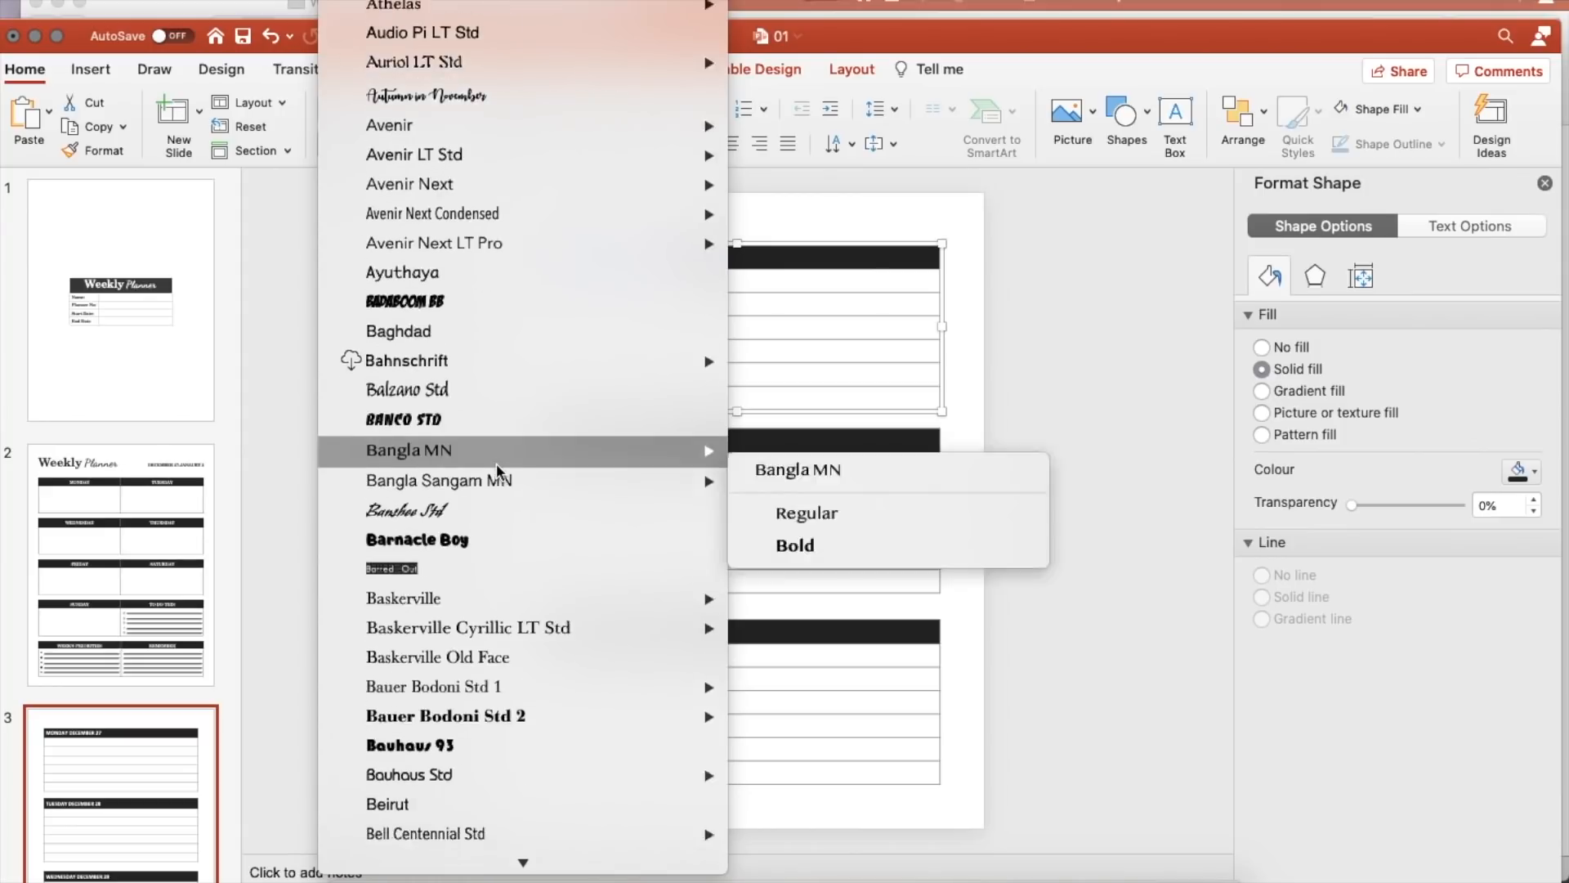
scroll(496, 462, "down", 20)
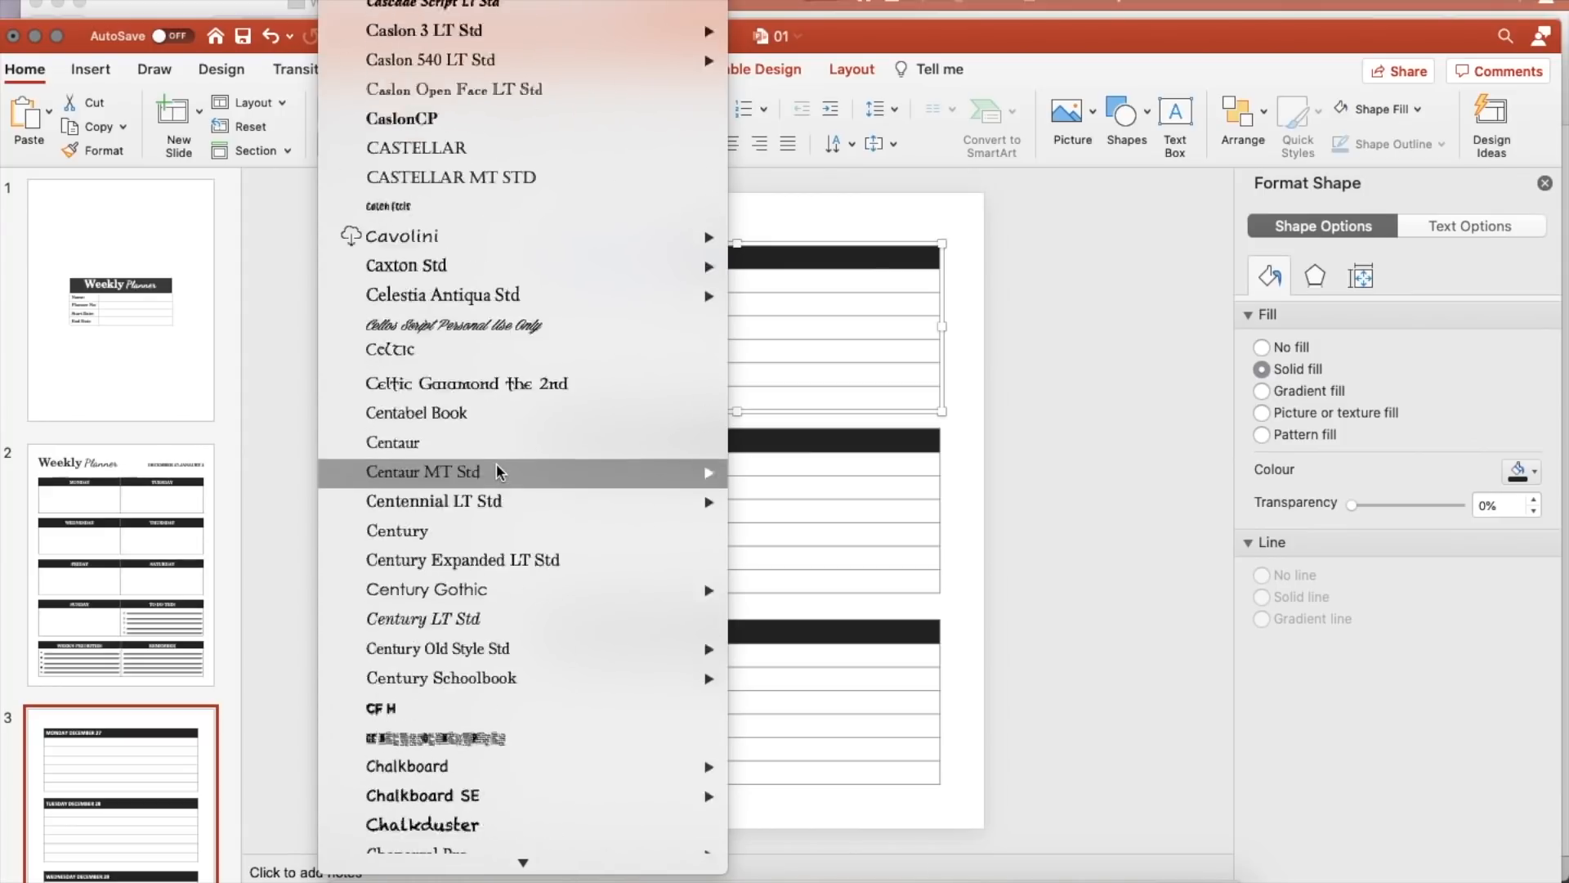
mouse_move(696, 514)
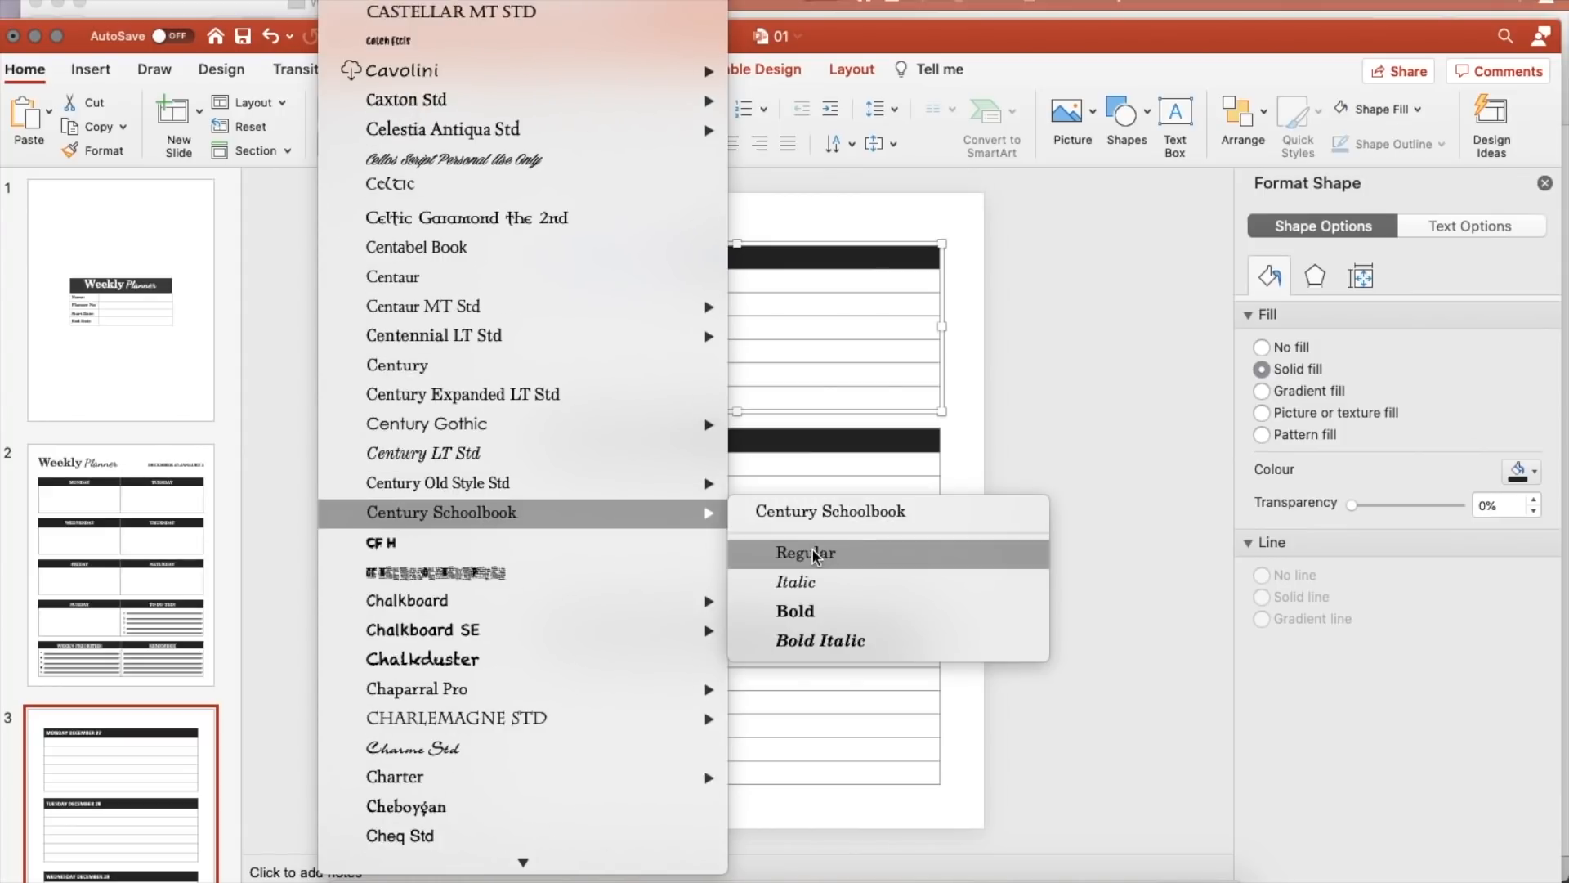
left_click(814, 612)
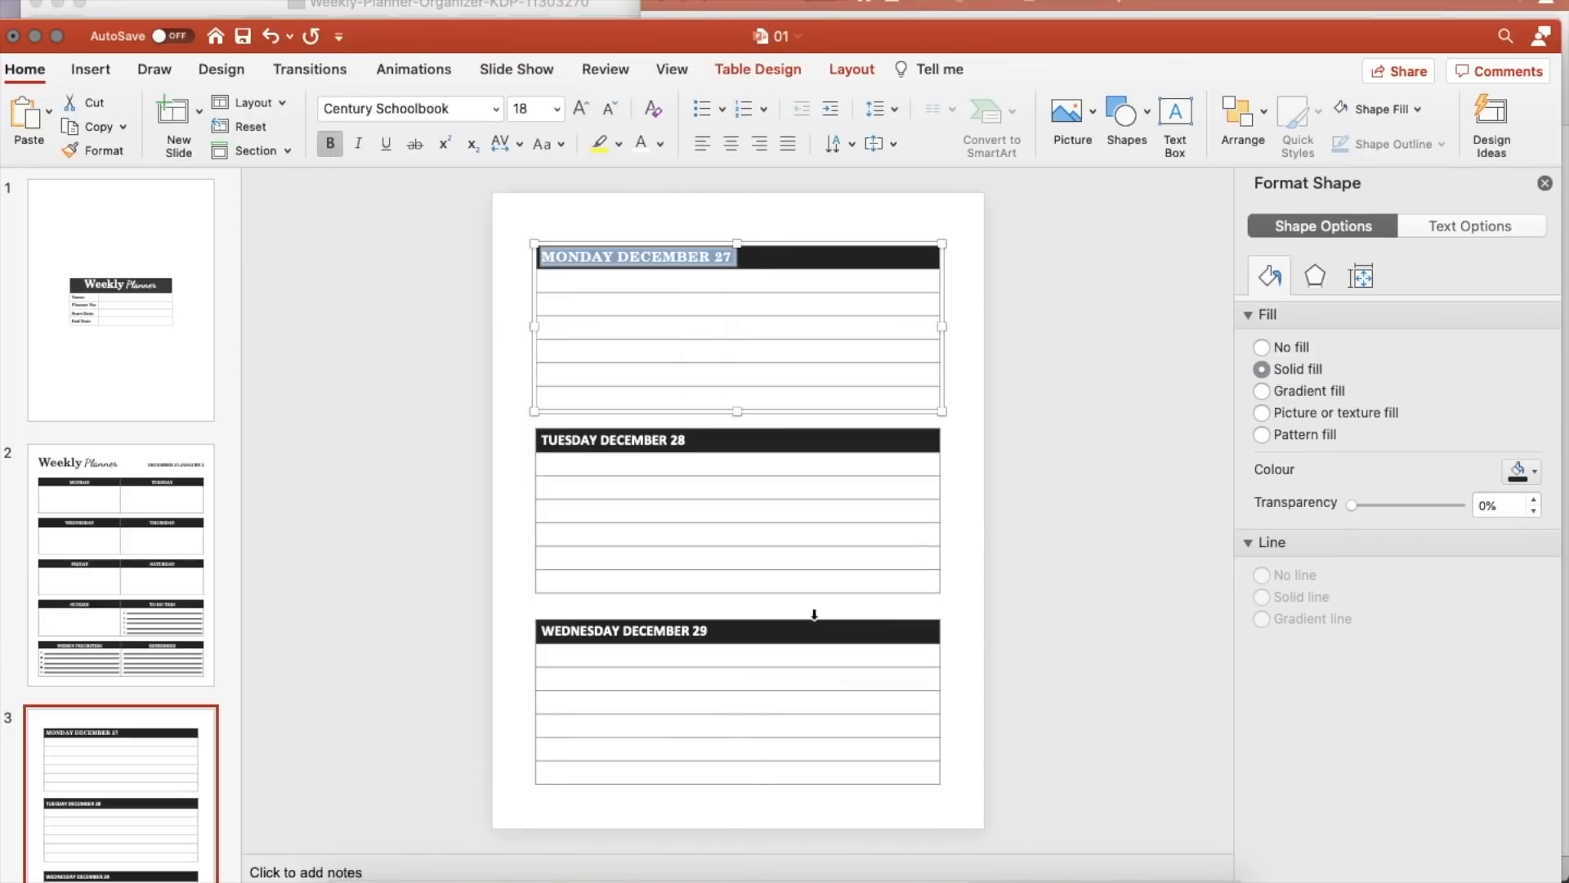
Step: Set the Monday header text to size 14 and centre it vertically in its cell
left_click(557, 109)
left_click(541, 277)
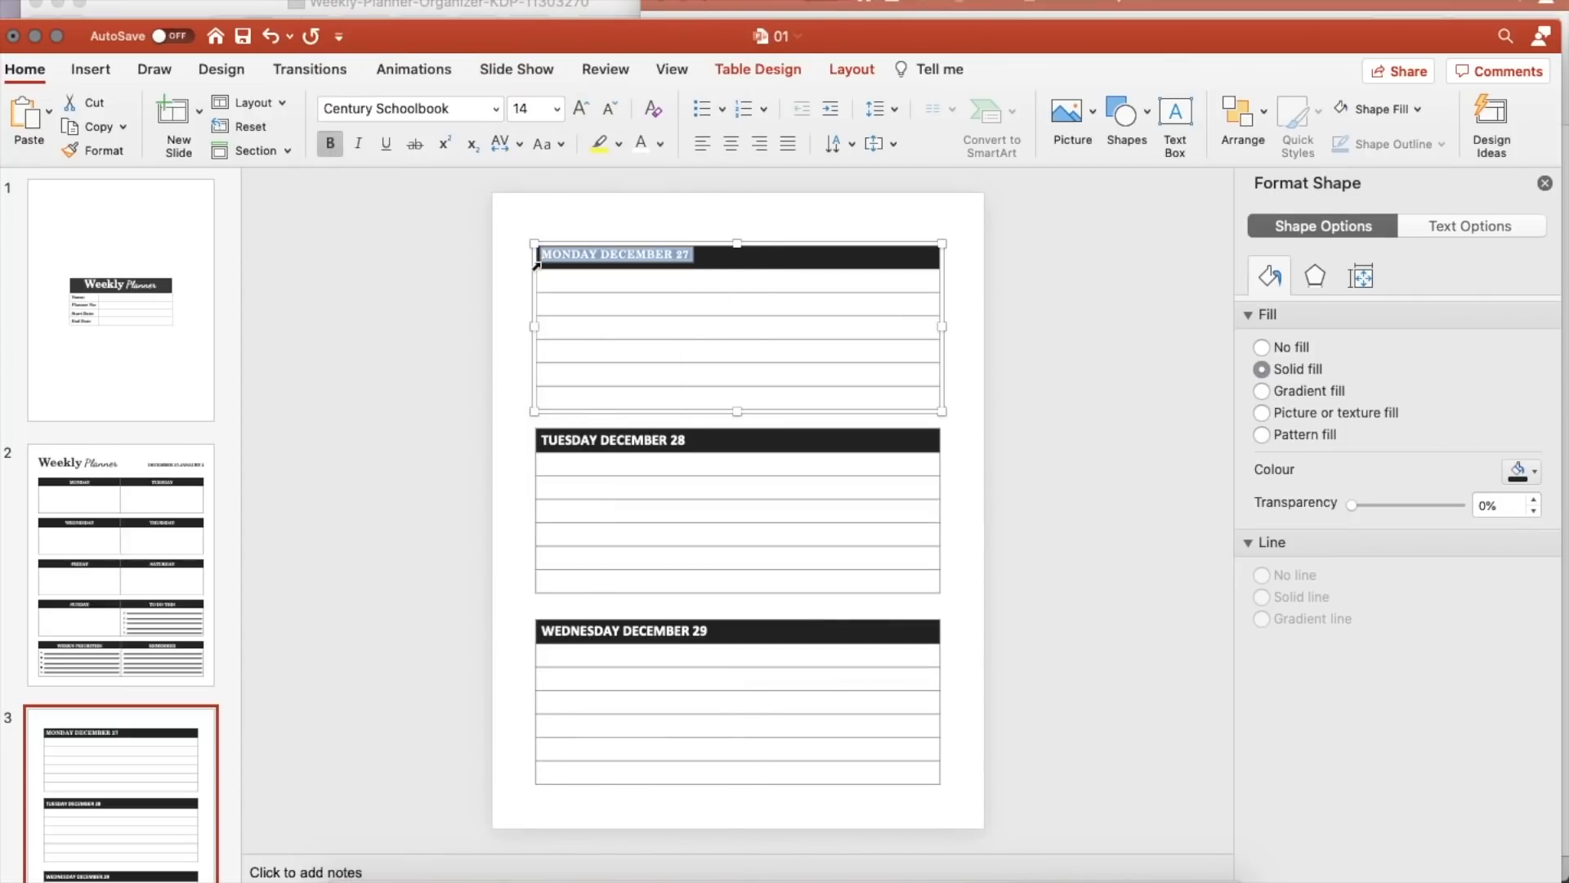
left_click(892, 101)
left_click(893, 102)
left_click(875, 143)
left_click(907, 245)
Step: Format the TUESDAY DECEMBER 28 header as Century Schoolbook Bold, size 14, vertically centred in its cell
left_click(691, 449)
triple_click(693, 452)
left_click(496, 109)
mouse_move(438, 286)
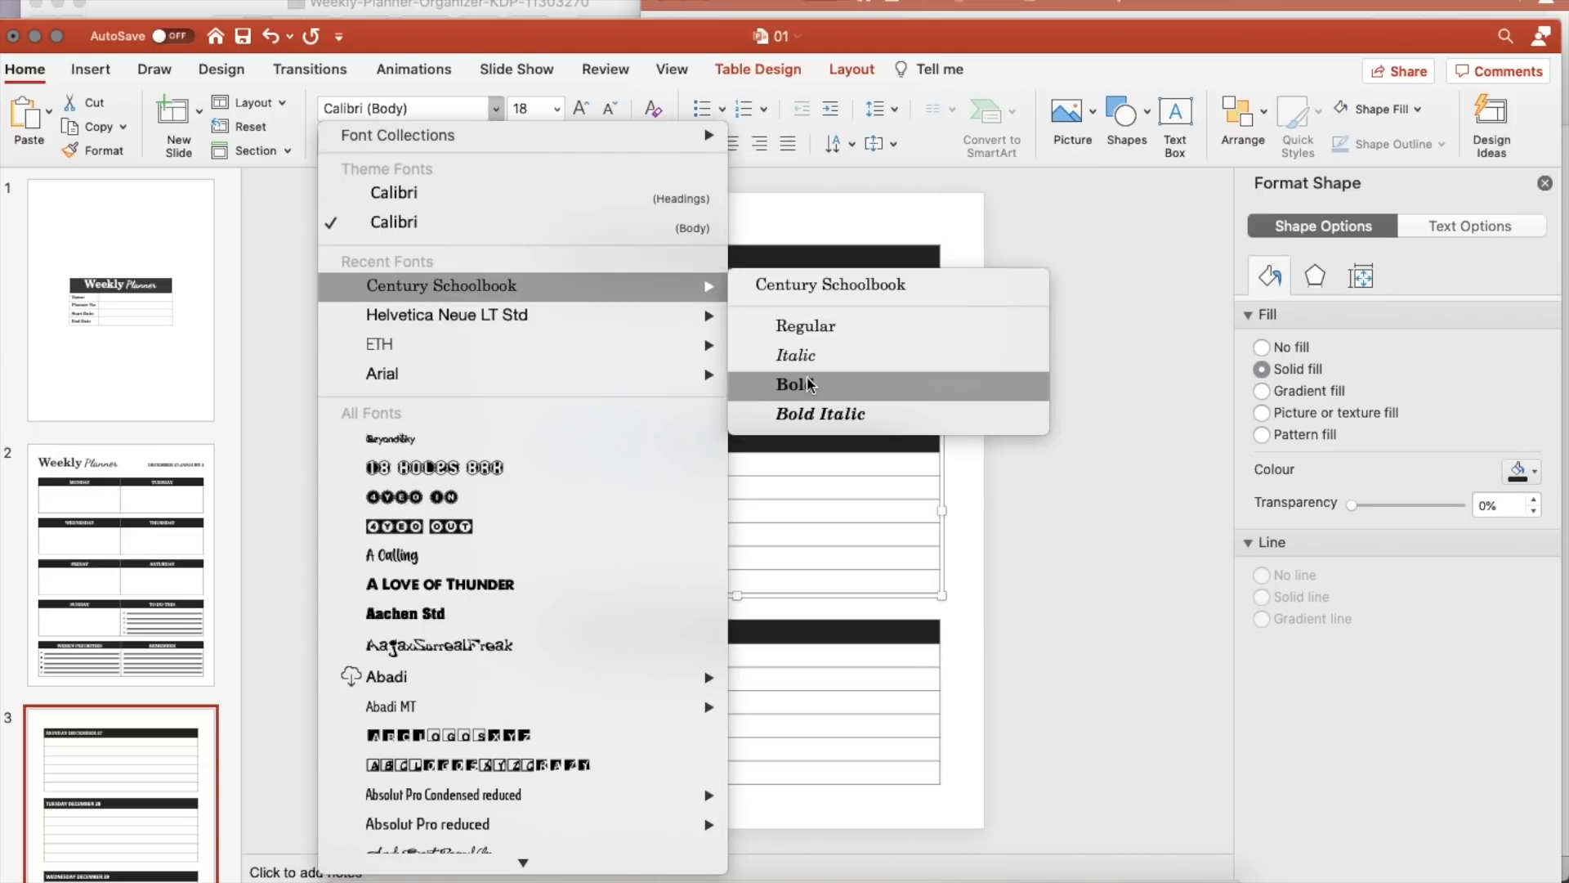
left_click(807, 382)
left_click(556, 108)
left_click(532, 258)
left_click(894, 144)
left_click(907, 245)
left_click(615, 277)
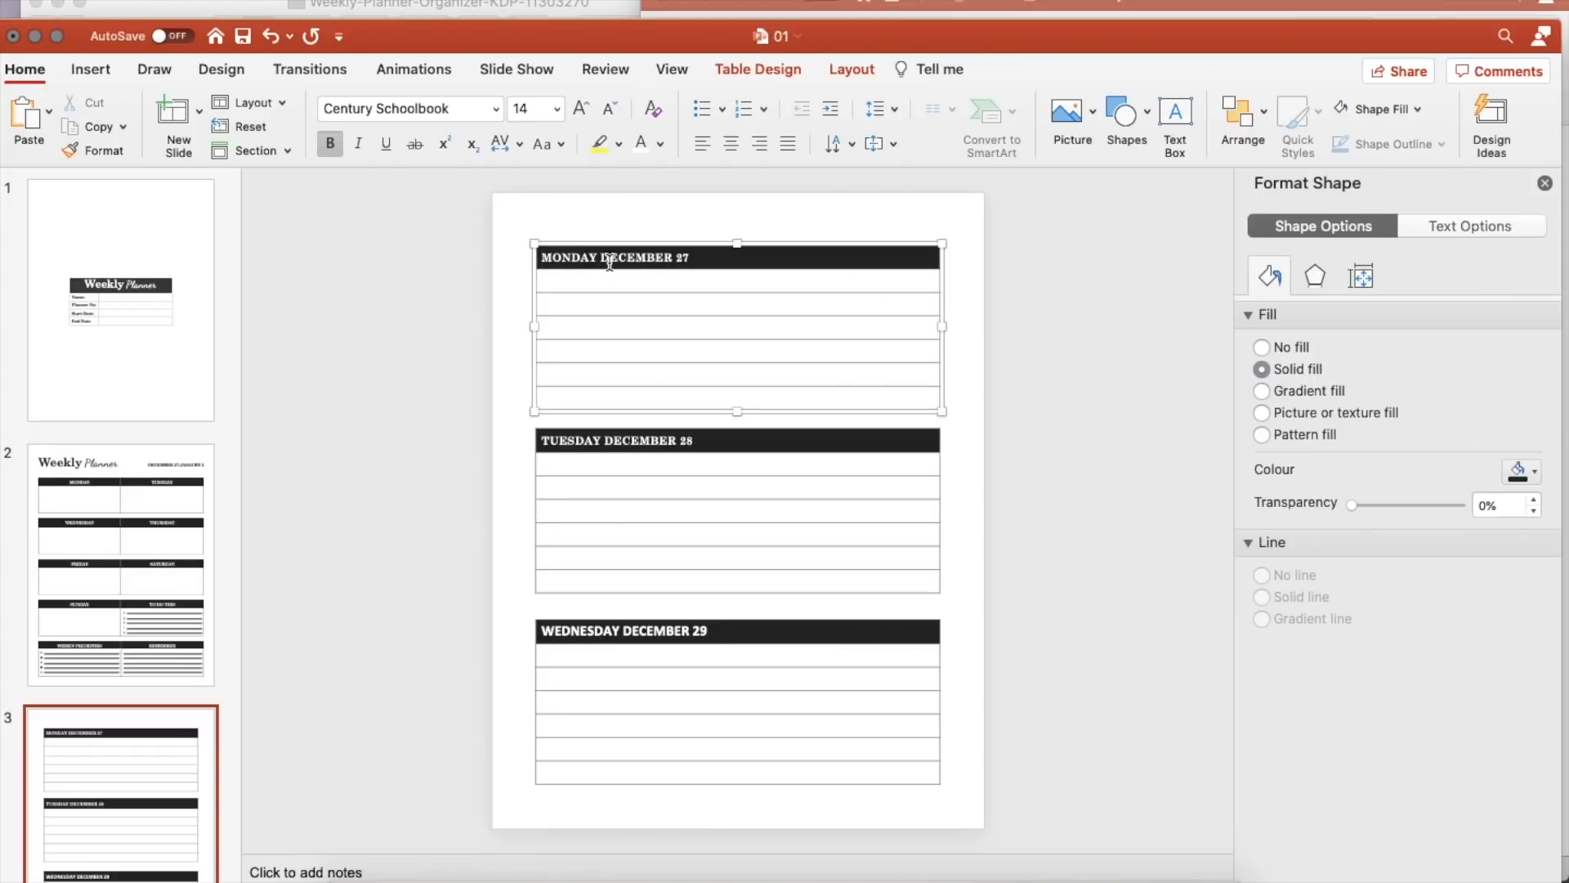
left_click(616, 441)
Step: Format the WEDNESDAY DECEMBER 29 header as Century Schoolbook Bold, size 14, vertically centred in its cell
left_click(650, 630)
left_click_drag(708, 630, 539, 631)
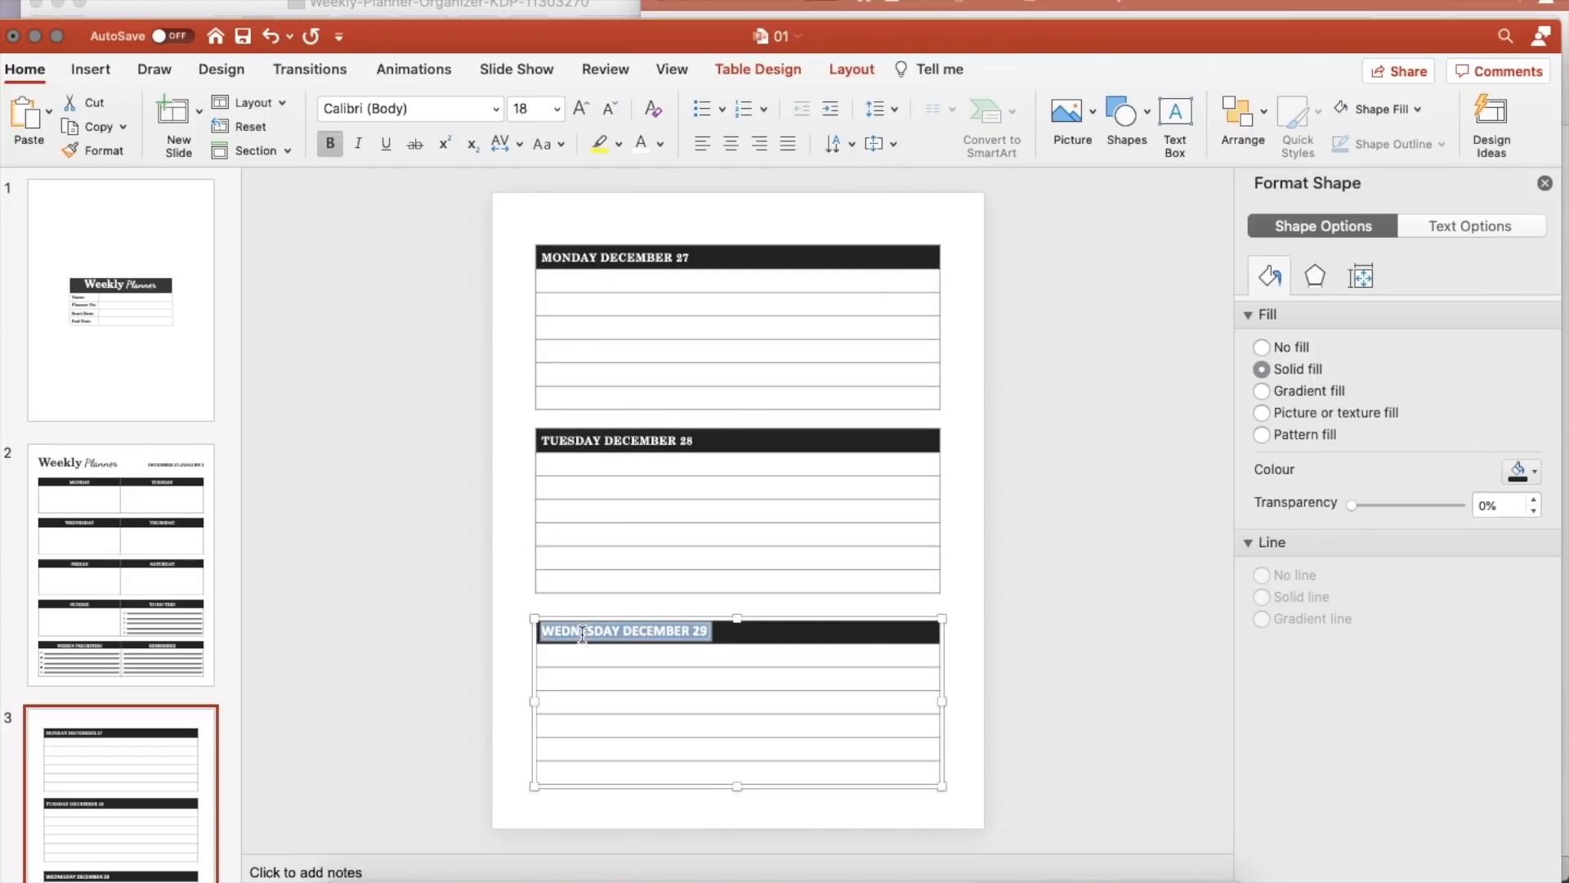
left_click(495, 109)
mouse_move(450, 286)
left_click(812, 383)
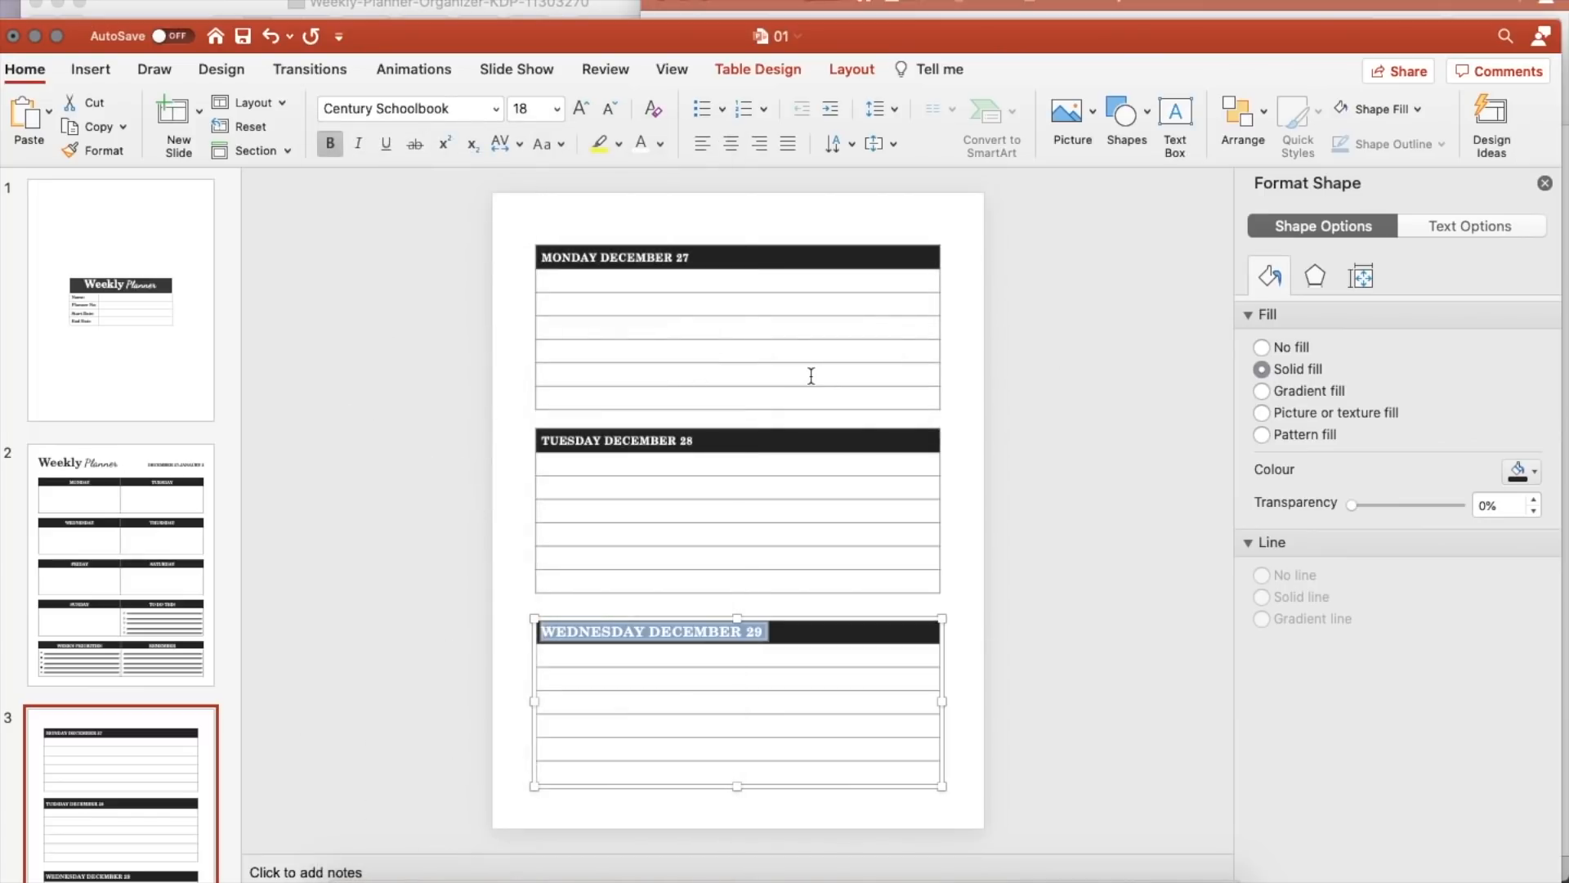
left_click(556, 109)
left_click(541, 248)
left_click(890, 143)
left_click(913, 249)
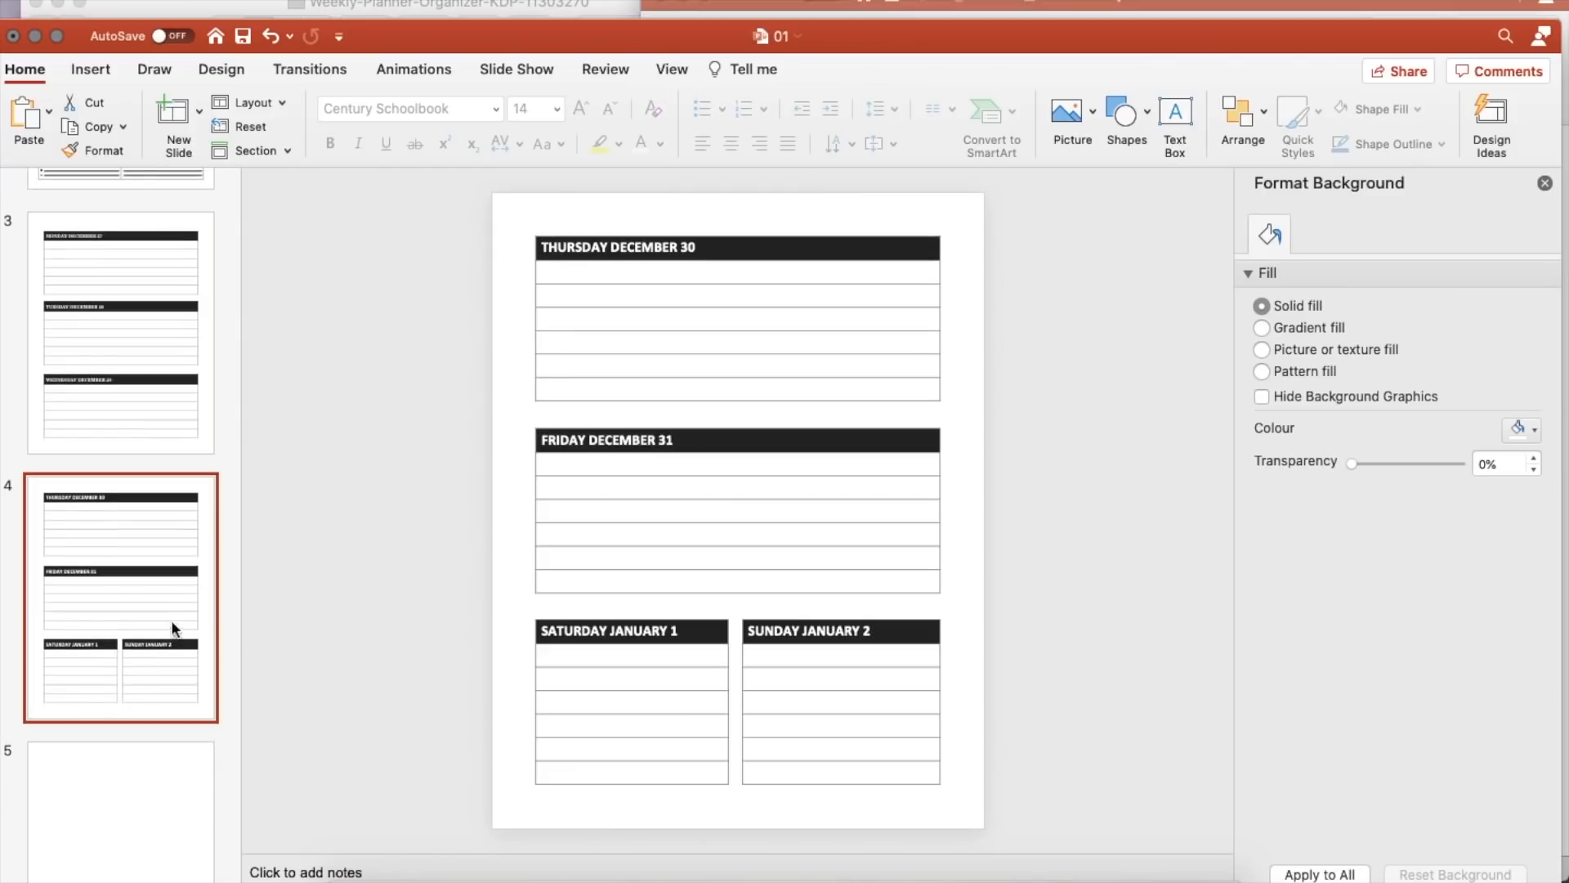
Step: On the next daily slide, set the THURSDAY DECEMBER 30 header to Century Schoolbook Bold and centre it vertically
left_click_drag(697, 245, 542, 245)
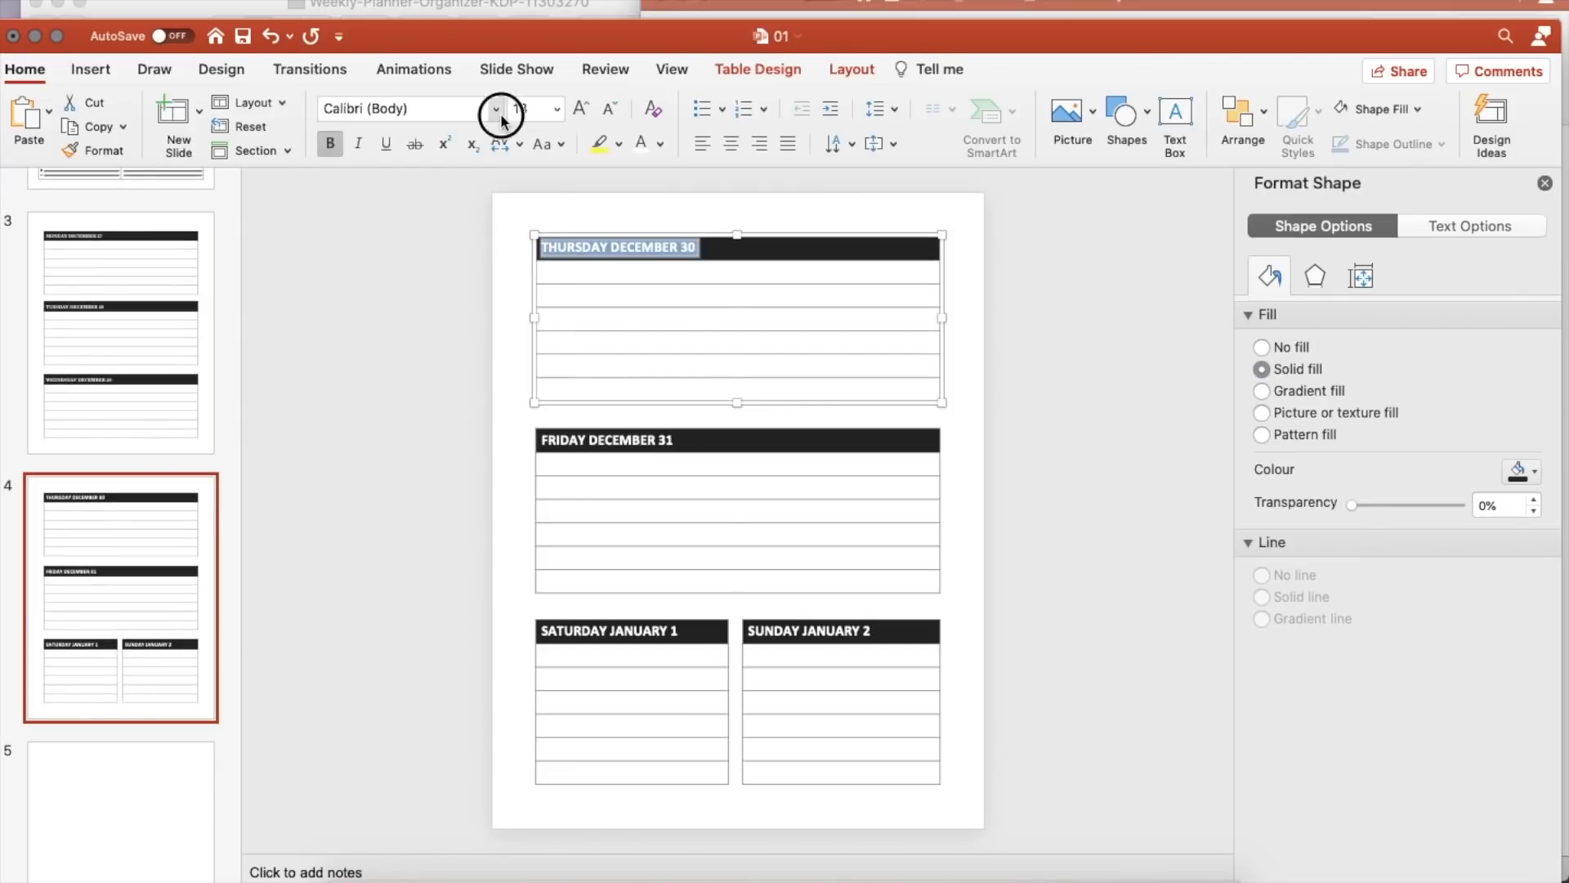
left_click(495, 109)
mouse_move(493, 290)
left_click(795, 385)
left_click(892, 144)
left_click(901, 261)
Step: Format the FRIDAY DECEMBER 31 header as Century Schoolbook Bold, size 14, vertically centred in its cell
left_click_drag(673, 439, 562, 442)
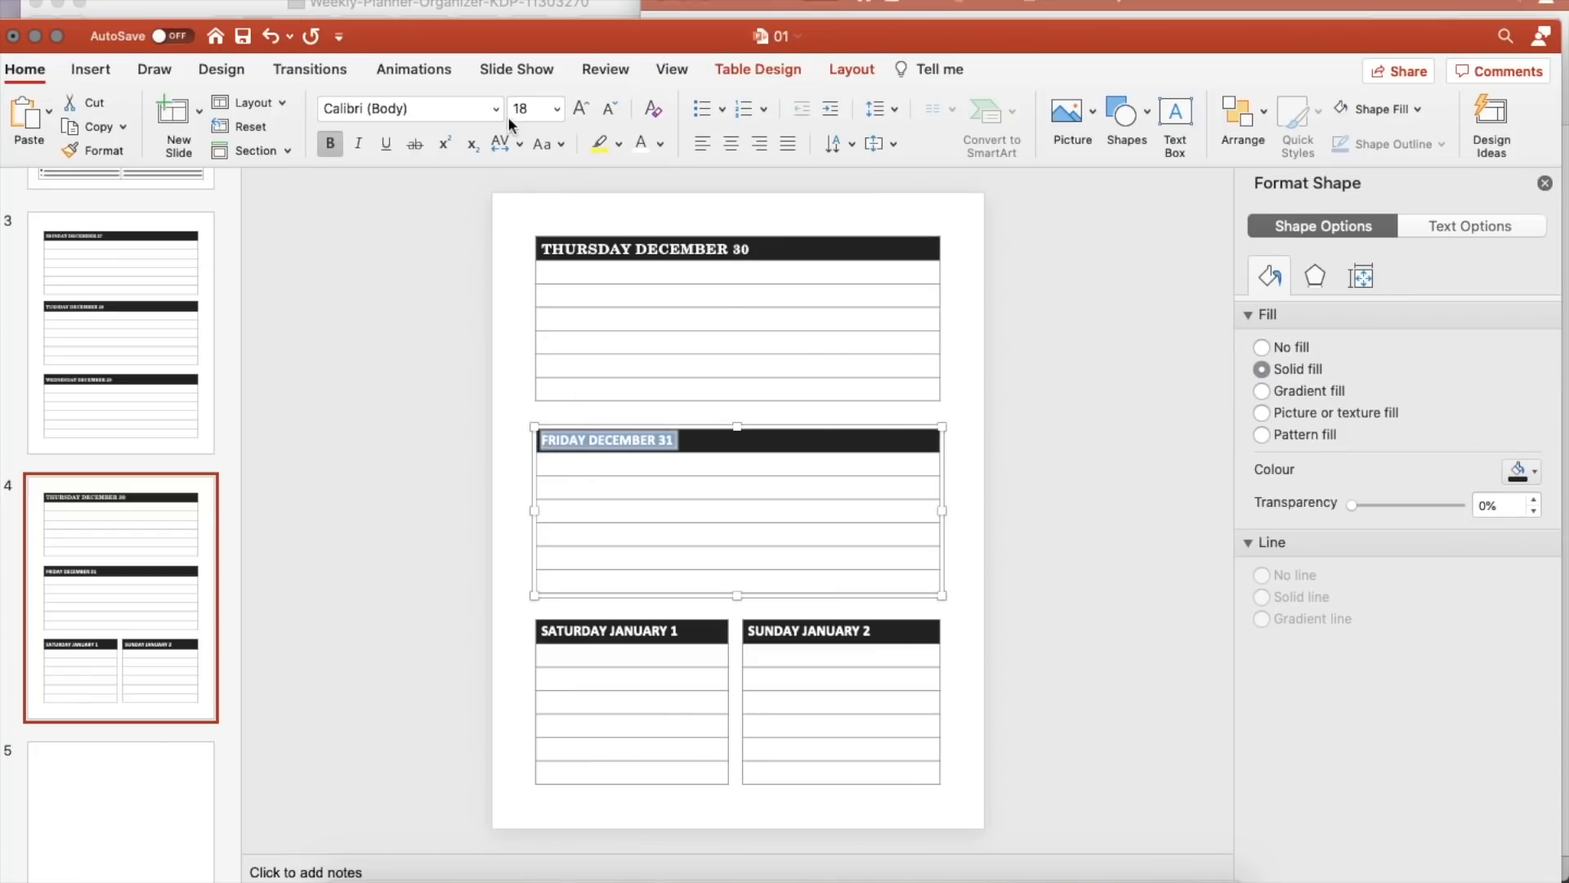
left_click(496, 108)
mouse_move(505, 286)
left_click(791, 388)
left_click(557, 109)
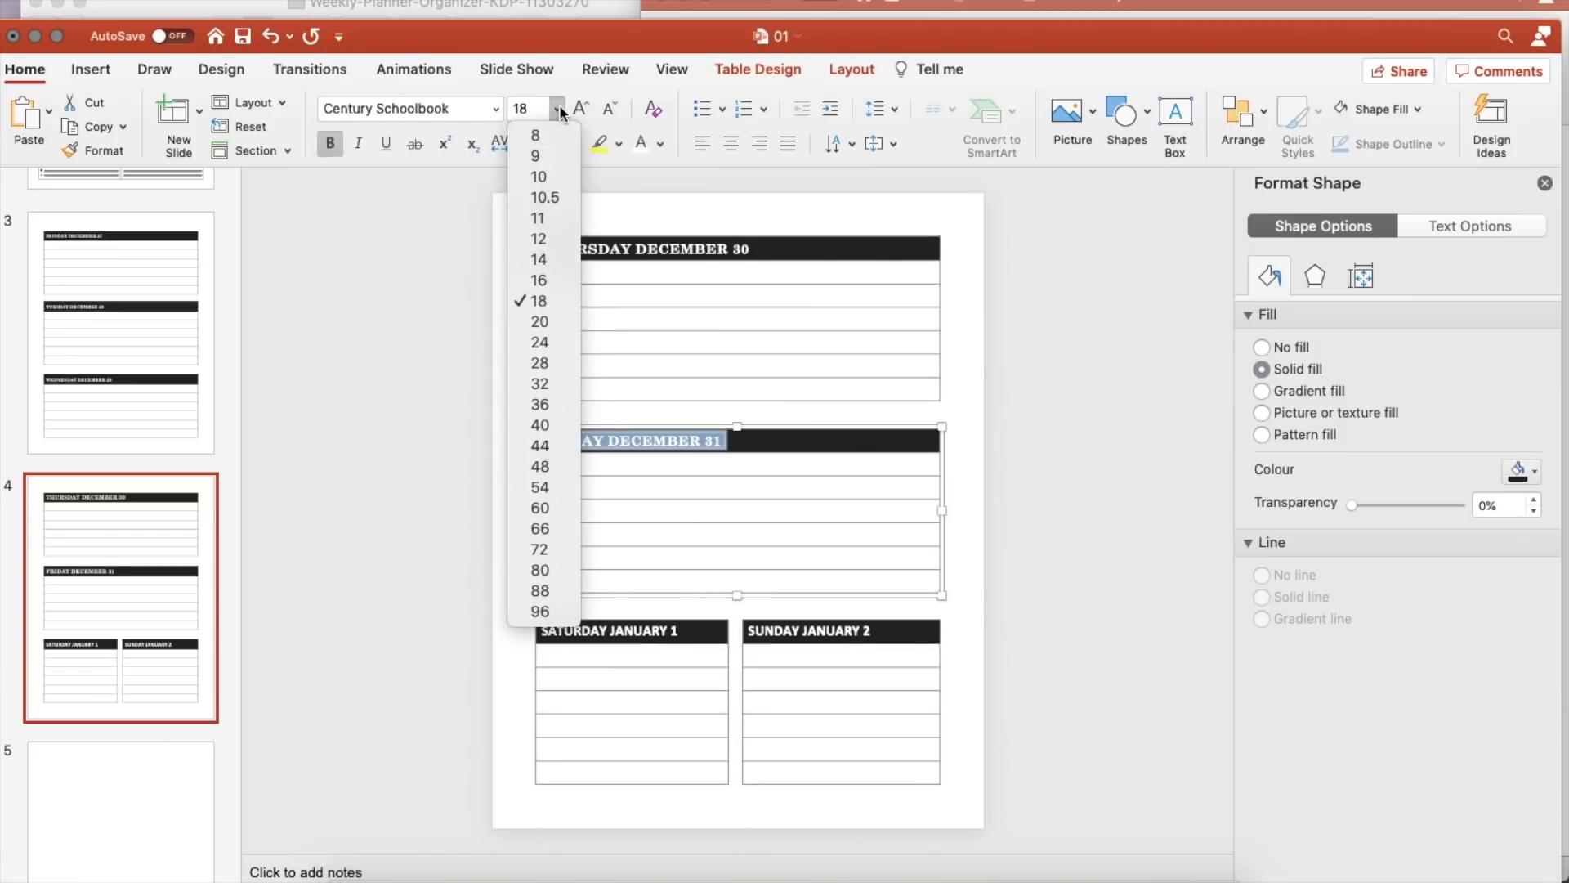
left_click(549, 258)
left_click(892, 144)
left_click(903, 245)
Step: Format the SATURDAY JANUARY 1 header as Century Schoolbook Bold, size 14, vertically centred in its cell
left_click_drag(701, 630, 572, 634)
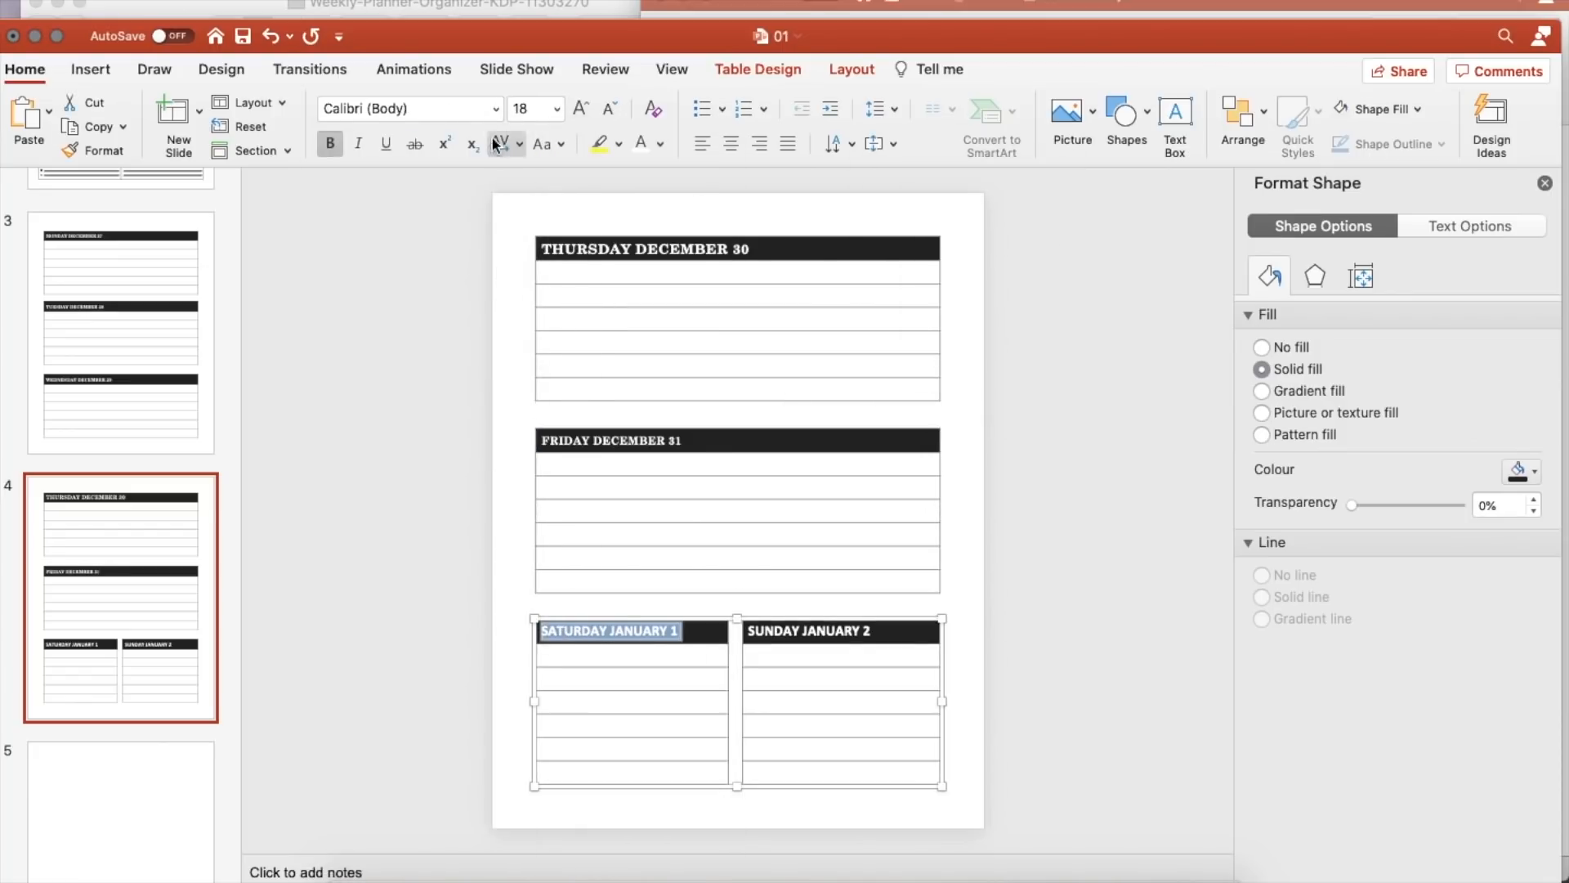
left_click(495, 109)
mouse_move(506, 286)
left_click(791, 388)
left_click(557, 109)
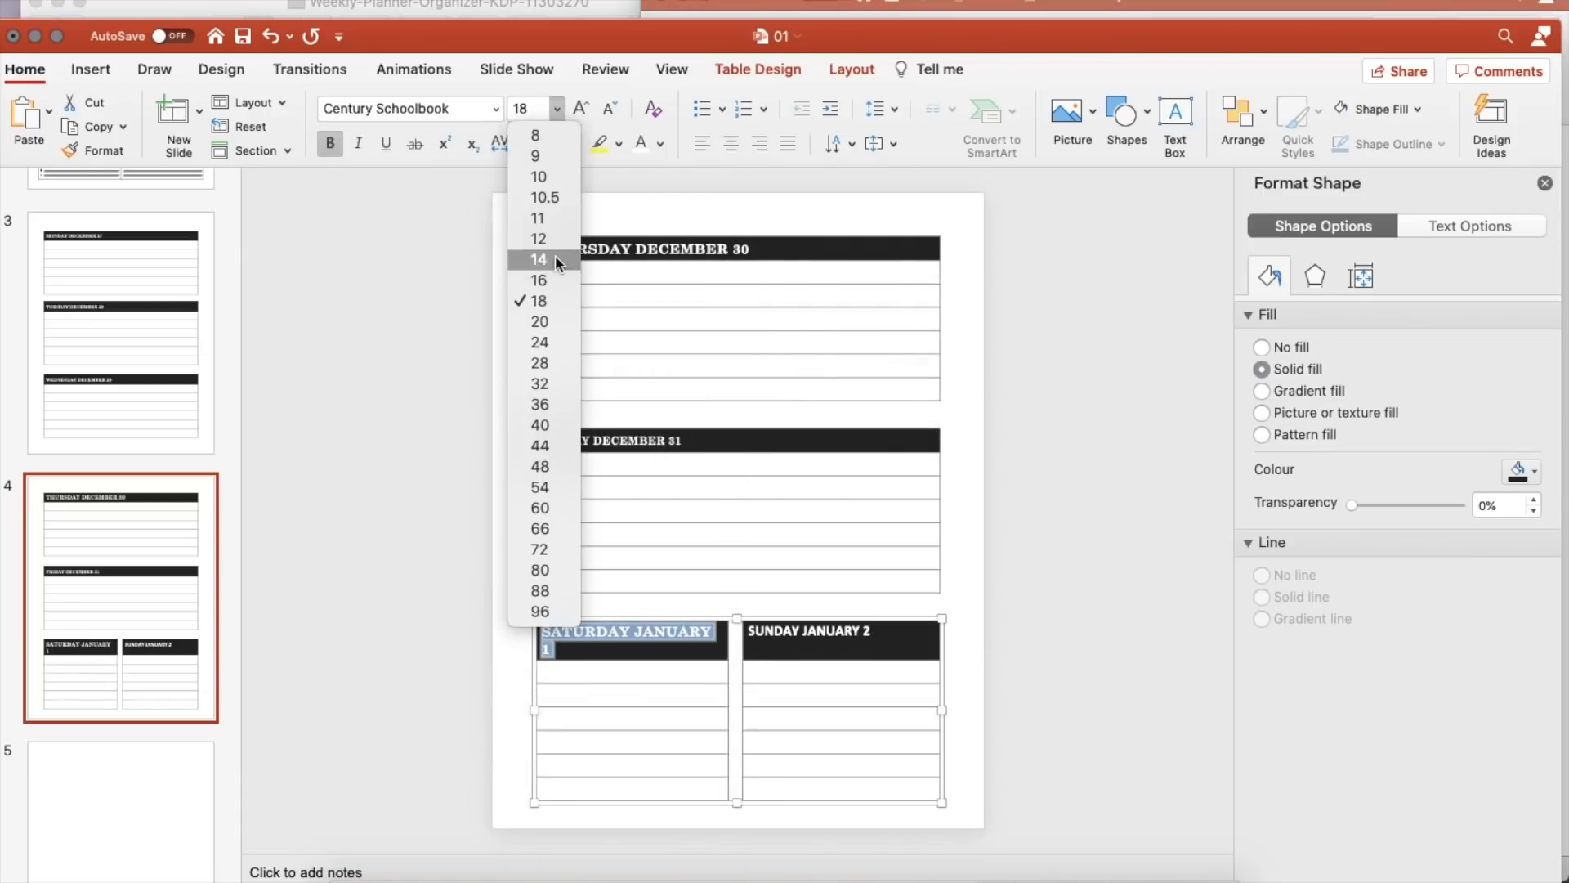
left_click(556, 258)
left_click(892, 144)
left_click(903, 245)
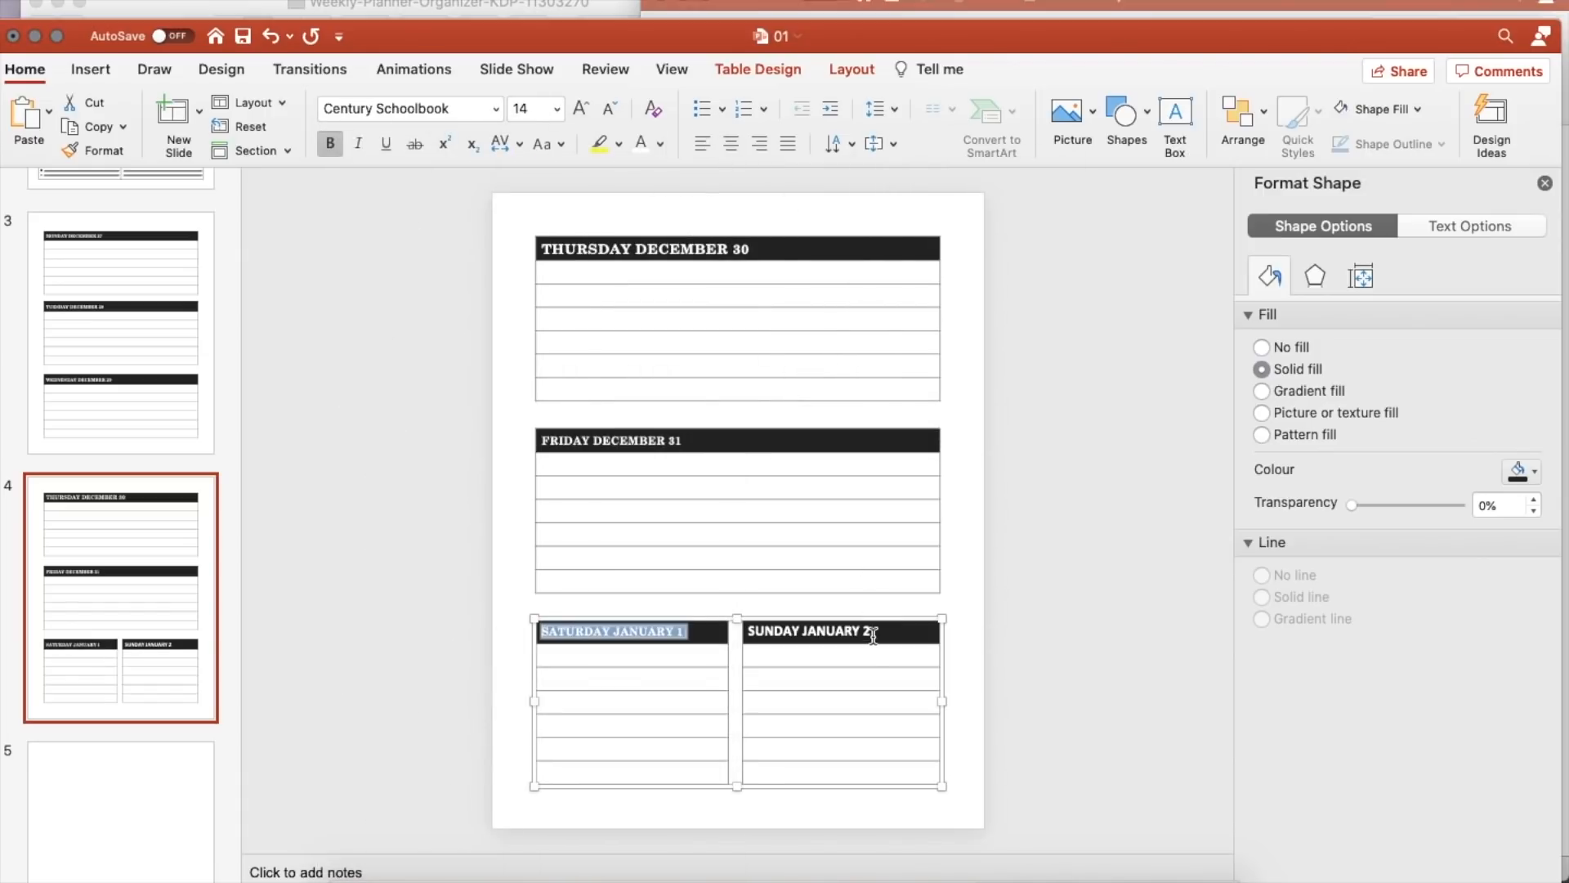
Step: Format the SUNDAY JANUARY 2 header as Century Schoolbook Bold, size 14, vertically centred in its cell
left_click_drag(872, 636, 743, 632)
left_click(495, 109)
mouse_move(591, 284)
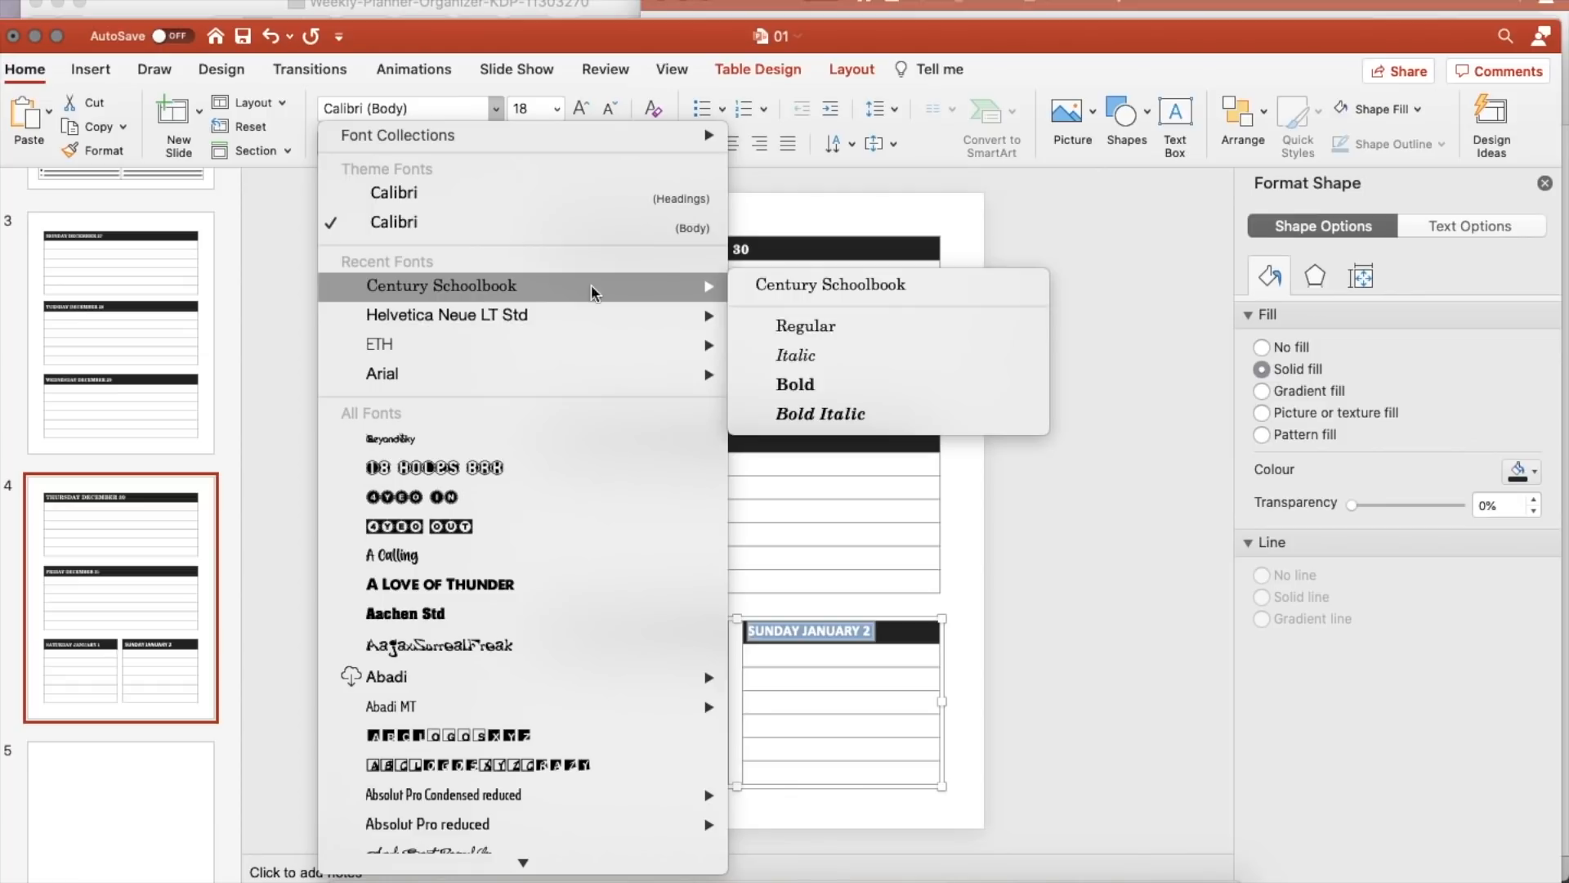
left_click(797, 388)
left_click(892, 144)
left_click(899, 236)
left_click(555, 107)
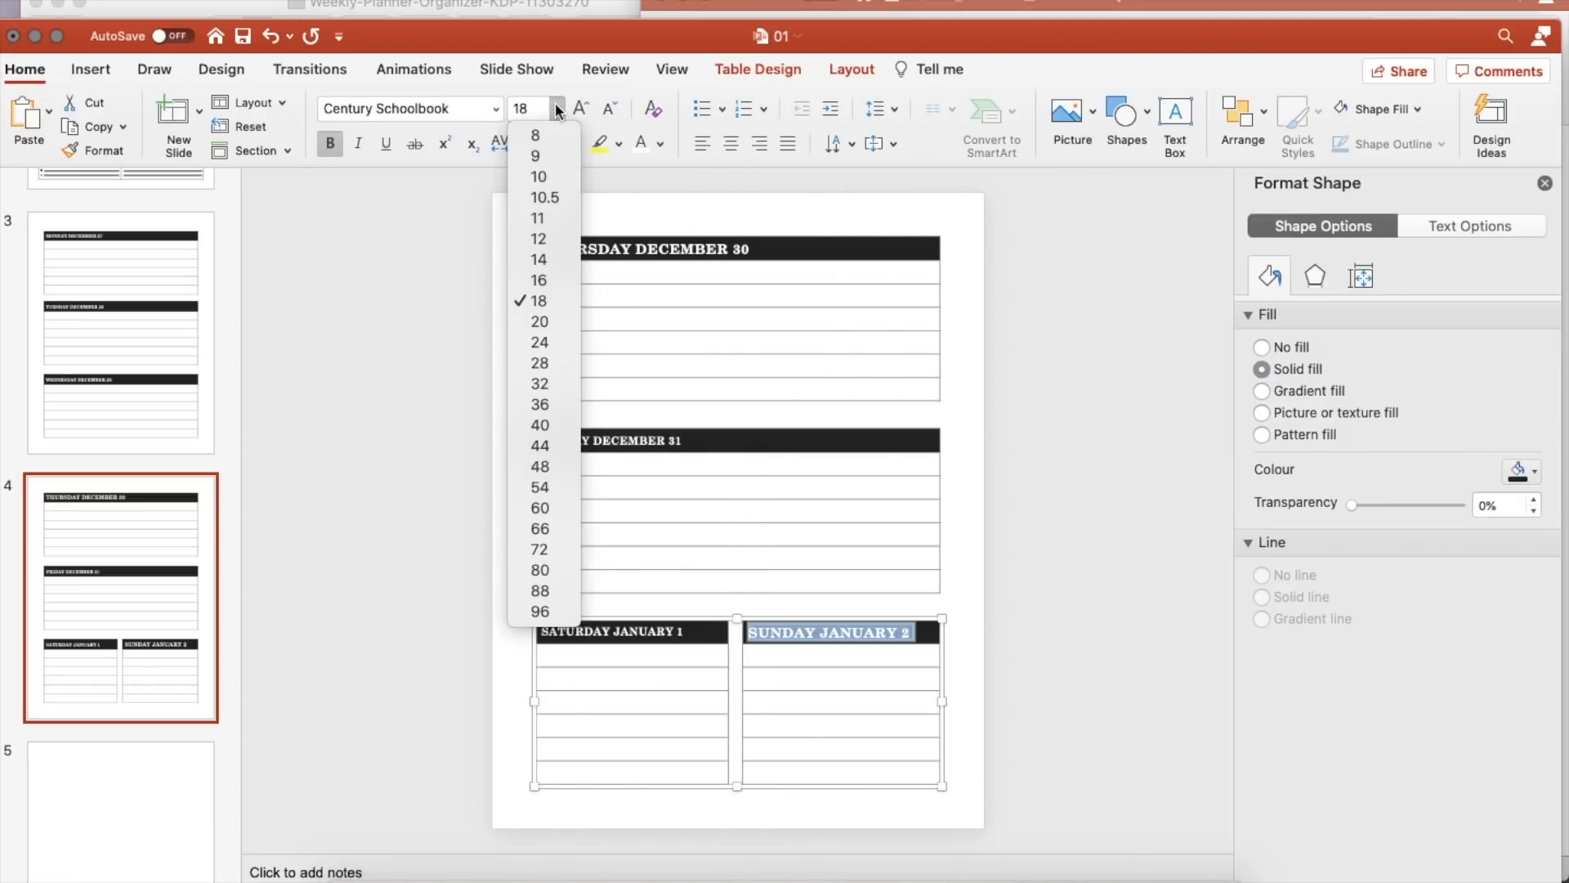
left_click(533, 266)
left_click(1035, 635)
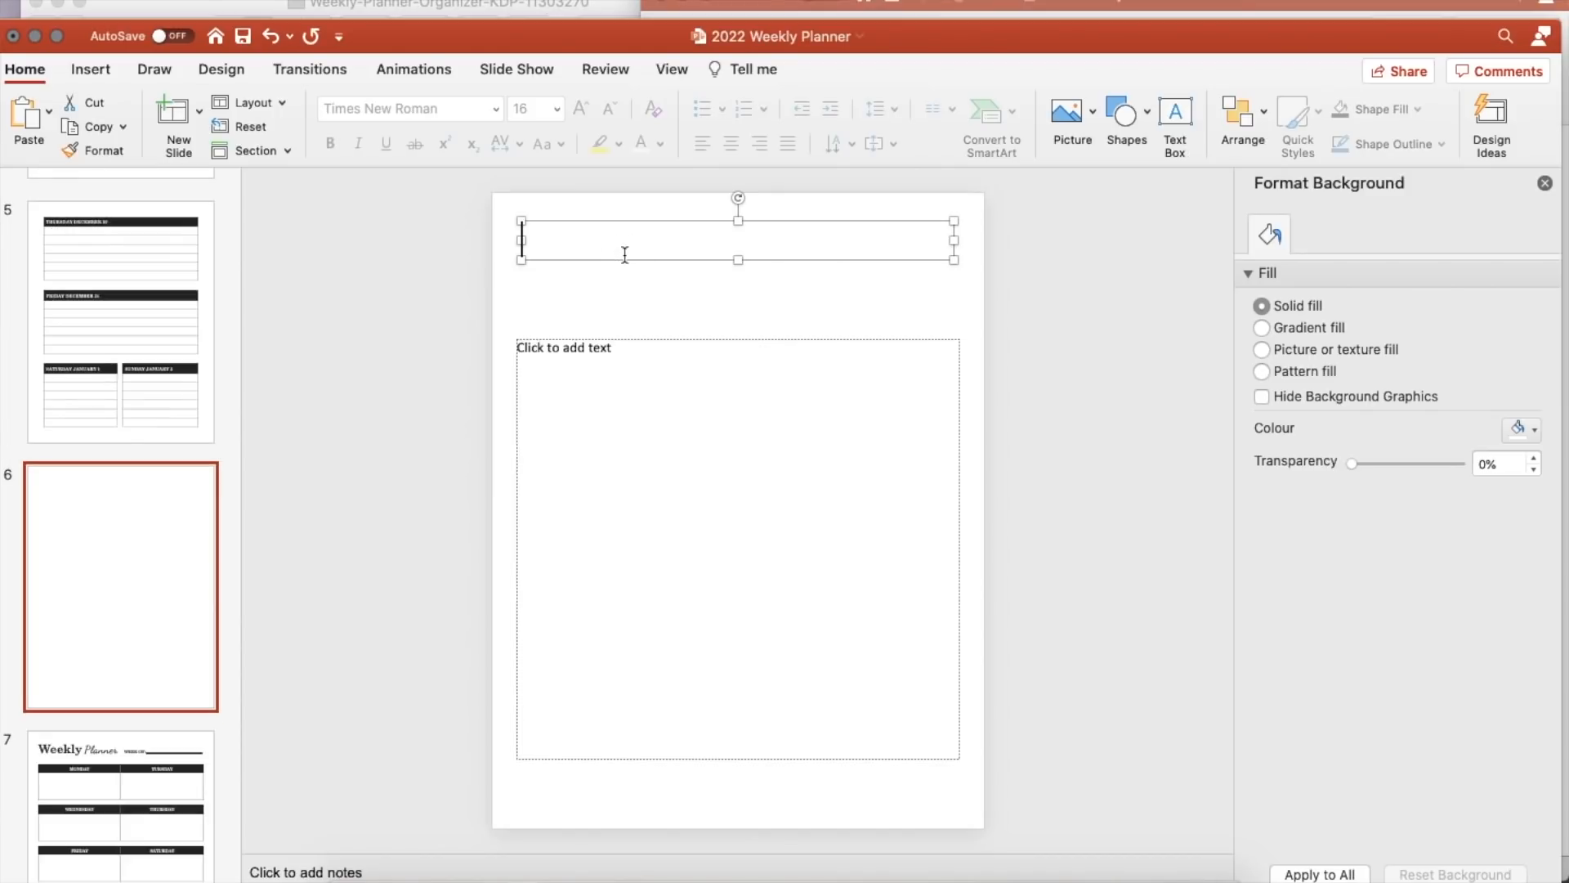
Step: In the 2022 Weekly Planner presentation, delete the empty title and body placeholders from slide 6
left_click(524, 241)
left_click_drag(519, 221, 641, 555)
key("Delete")
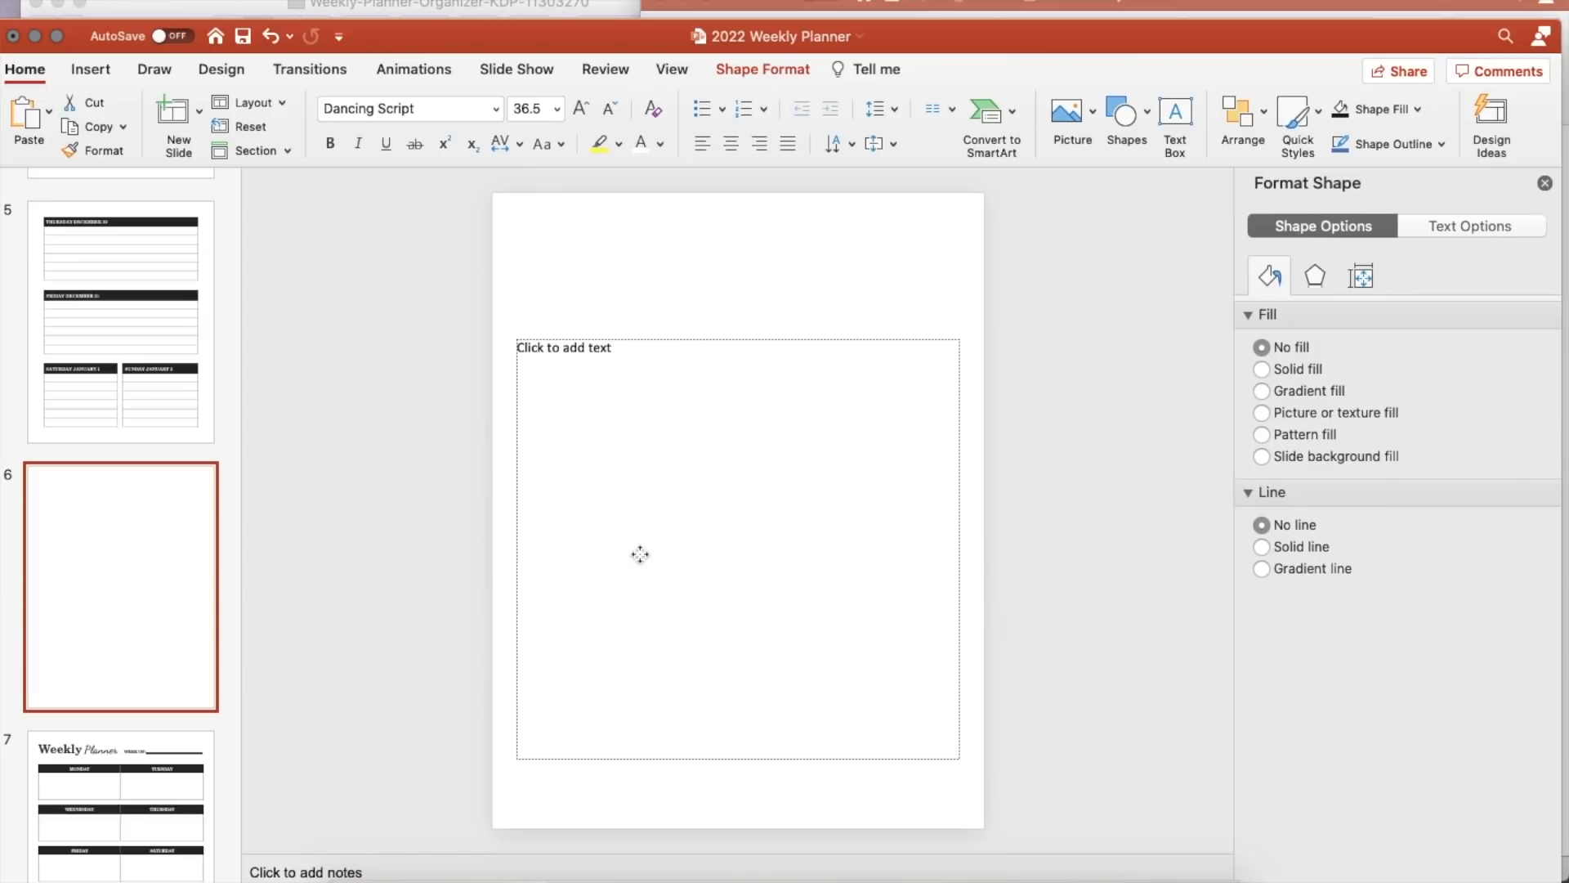
left_click(602, 339)
key("Delete")
Step: Insert a table with one column and eight rows on the empty slide 6
left_click(105, 70)
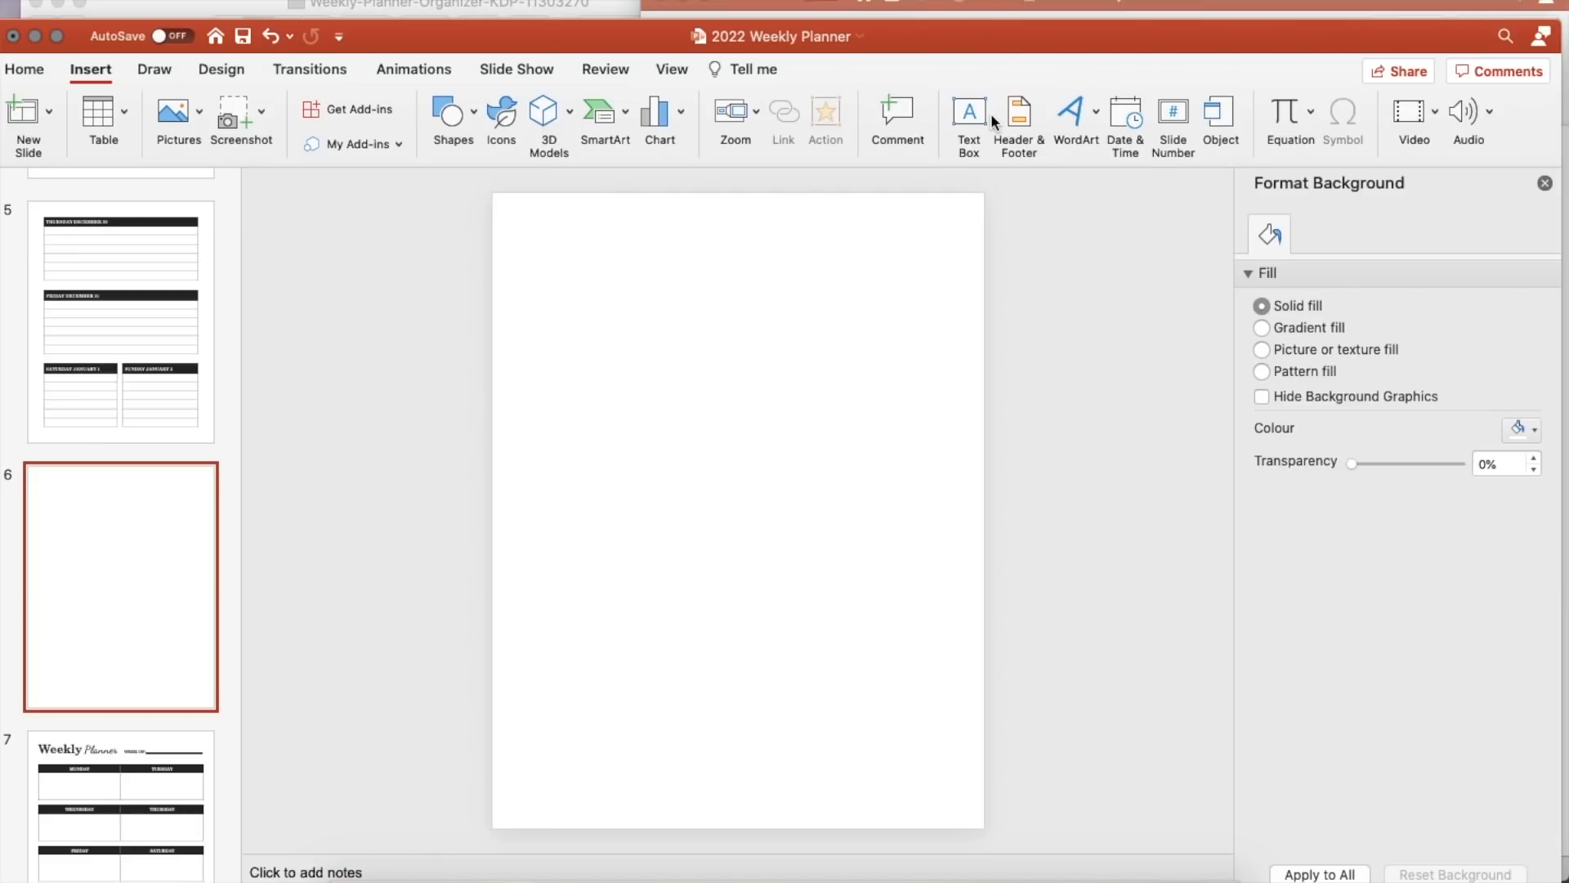
left_click(123, 113)
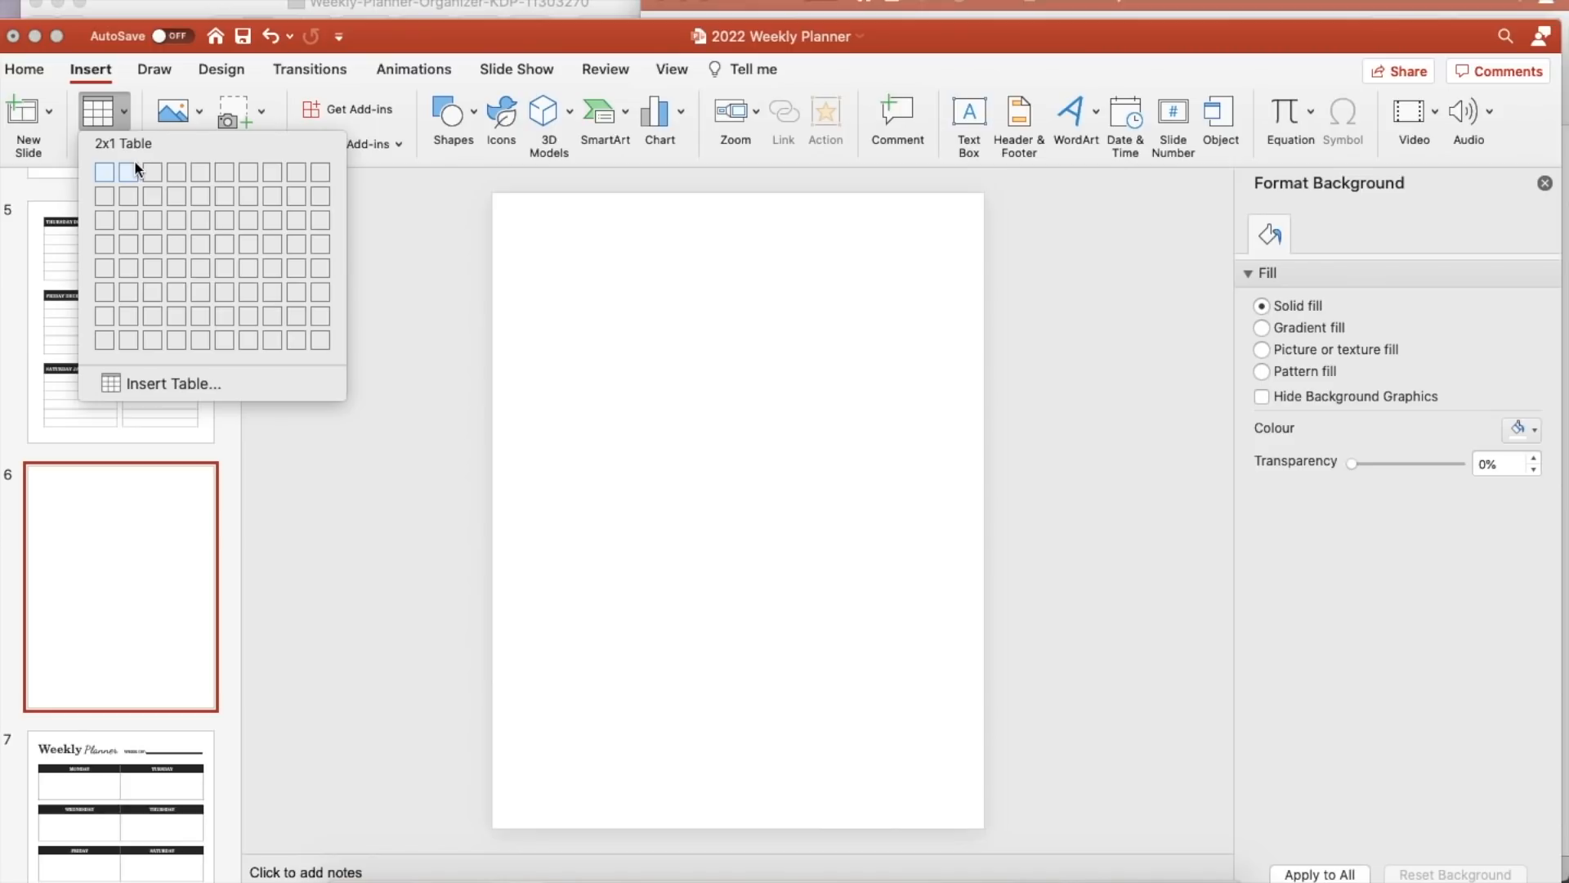
left_click(101, 336)
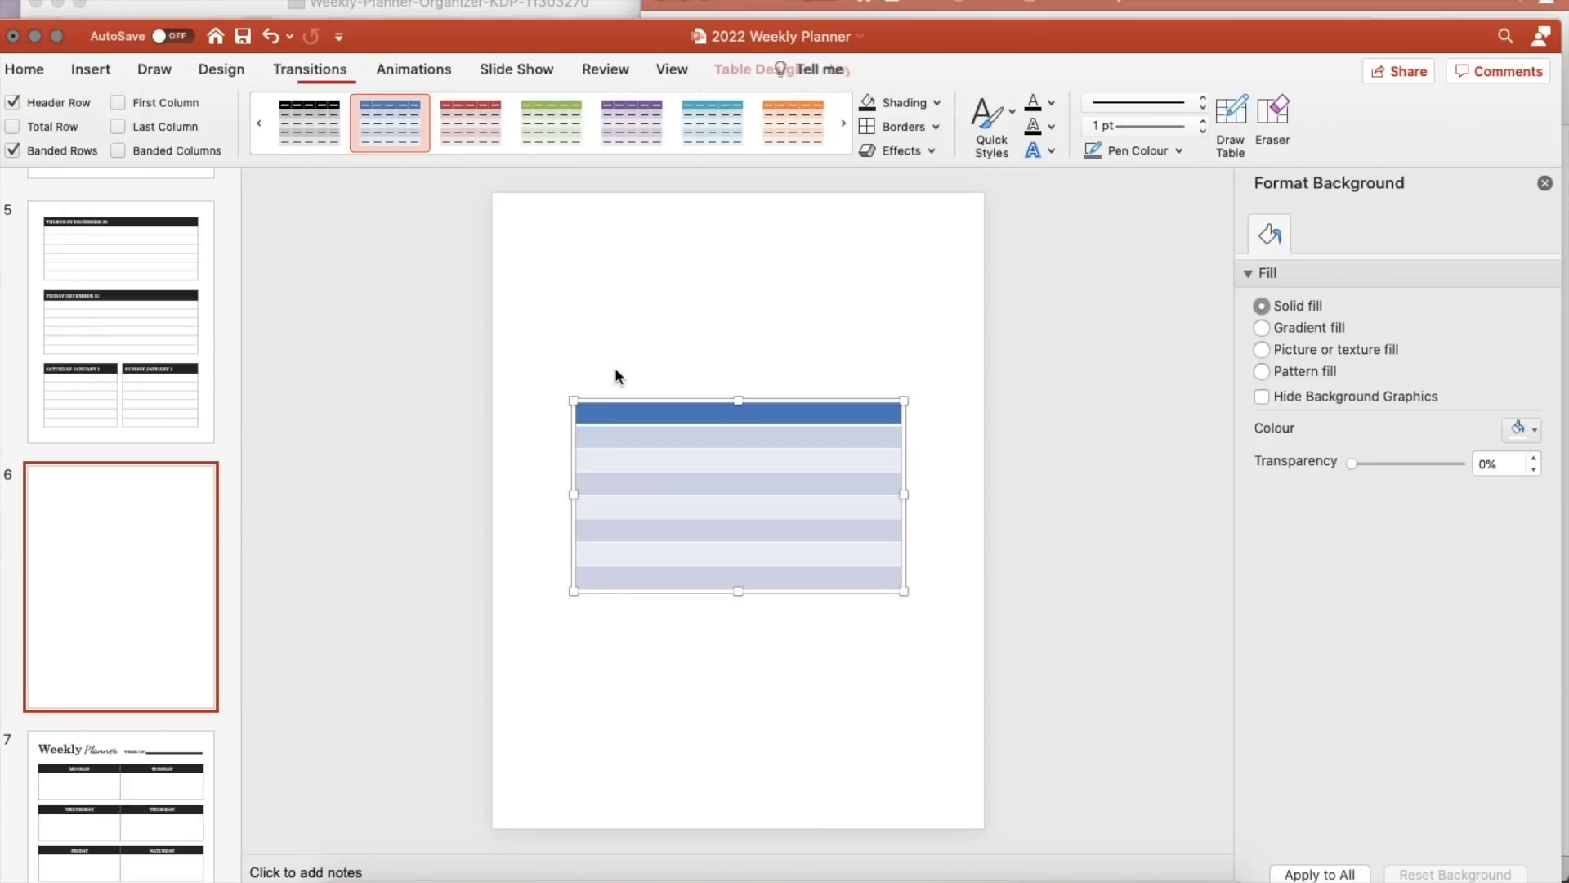
Step: Try enlarging the table to cover the slide's full width from its top edge
left_click_drag(574, 402, 482, 240)
left_click_drag(904, 240, 993, 193)
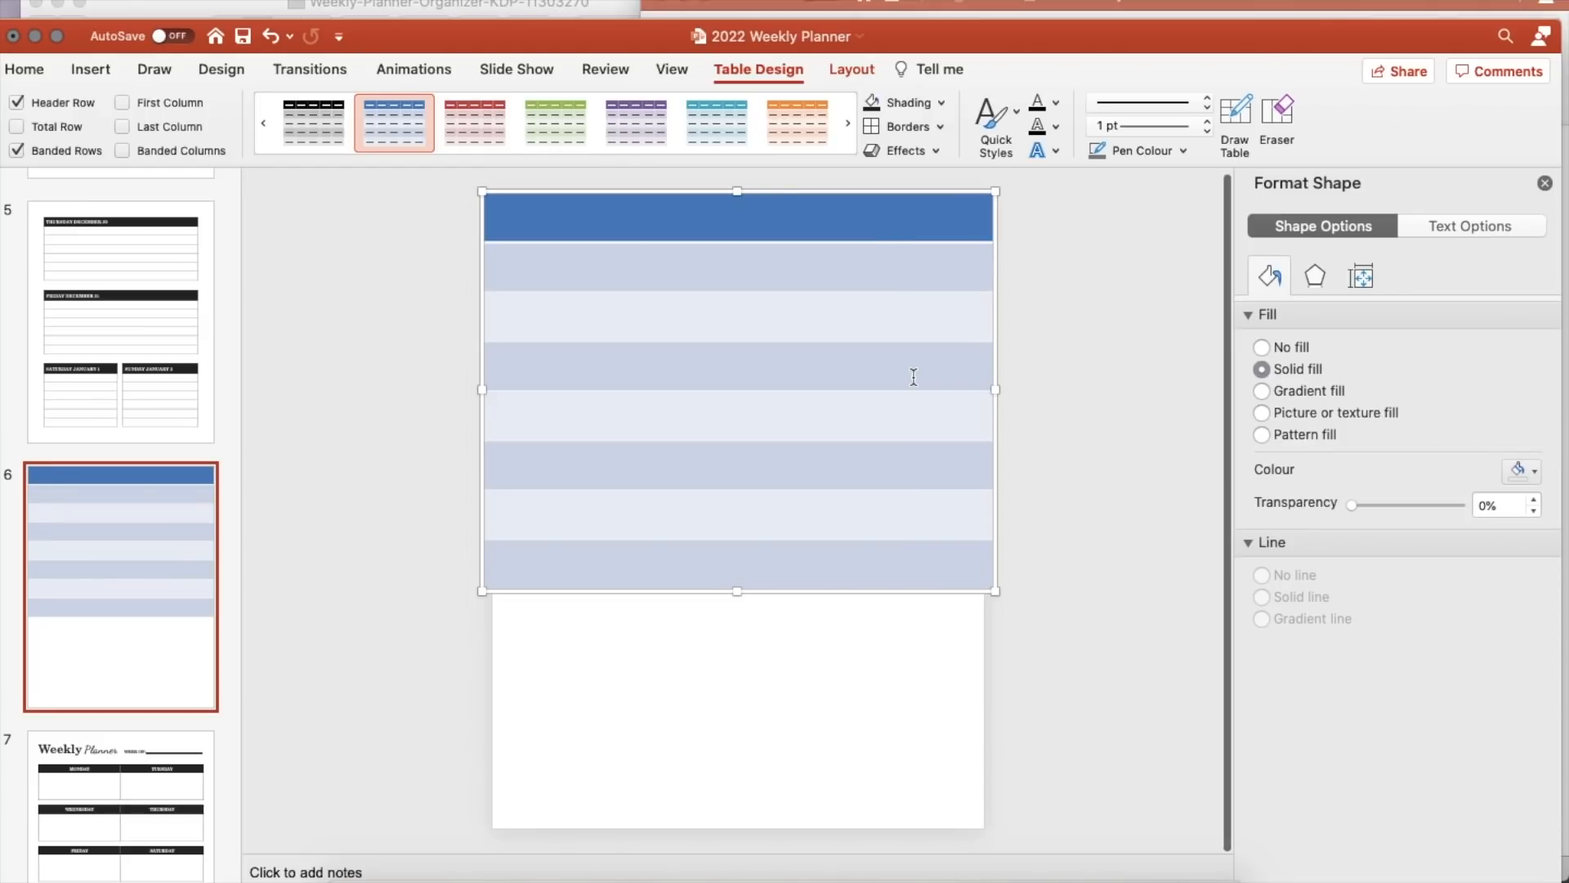
scroll(915, 372, "down", 2)
left_click(104, 466)
left_click(270, 36)
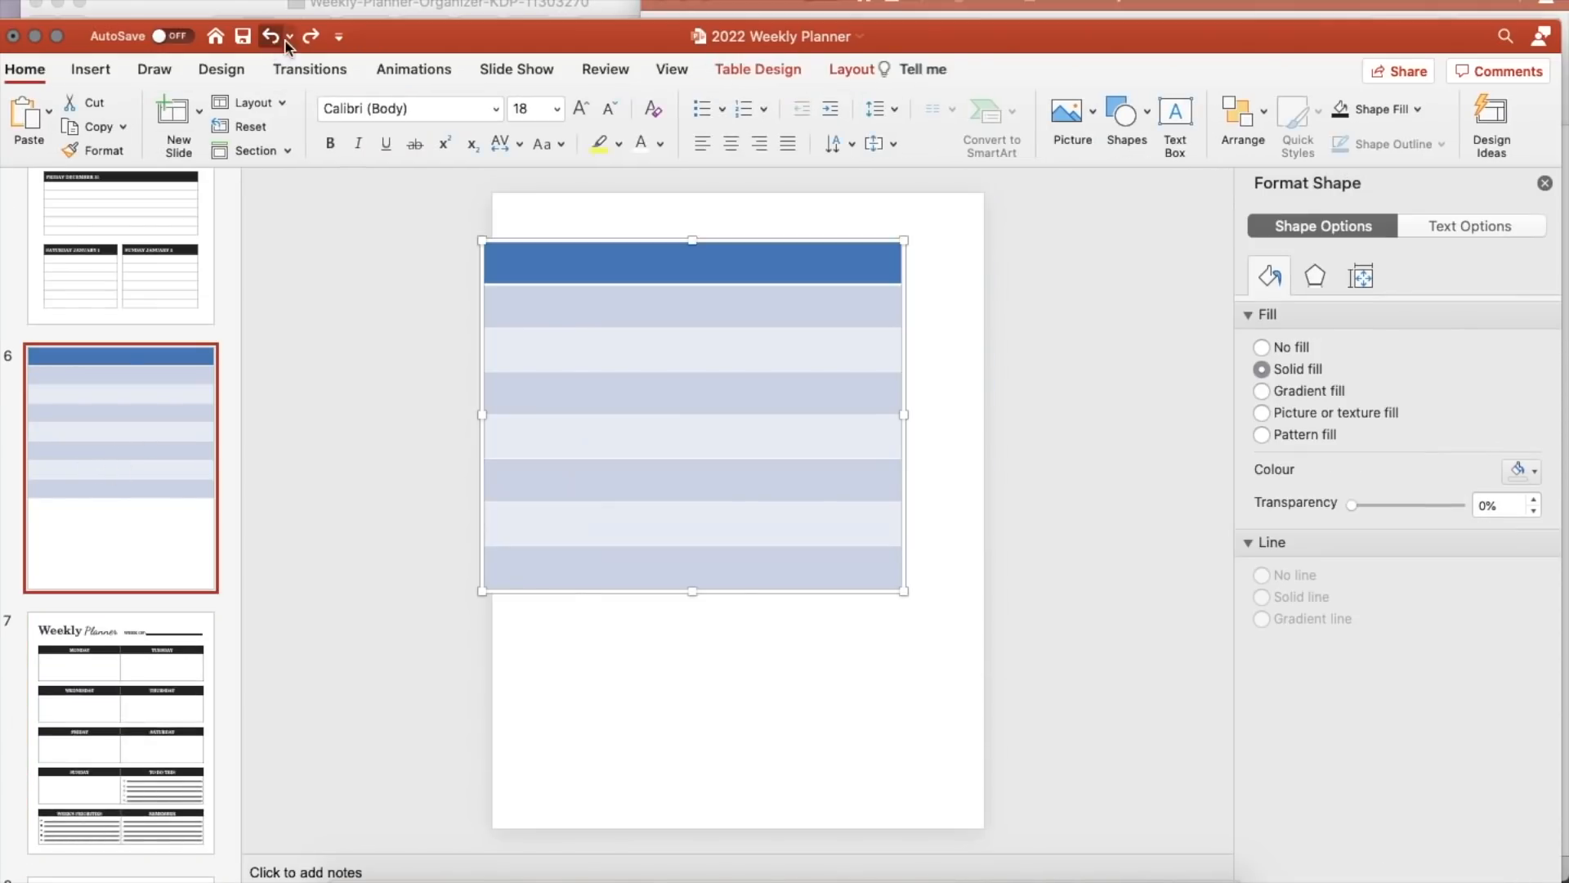
left_click(270, 36)
Step: Select all of the table's rows and set their shading to no fill
left_click_drag(782, 415, 777, 571)
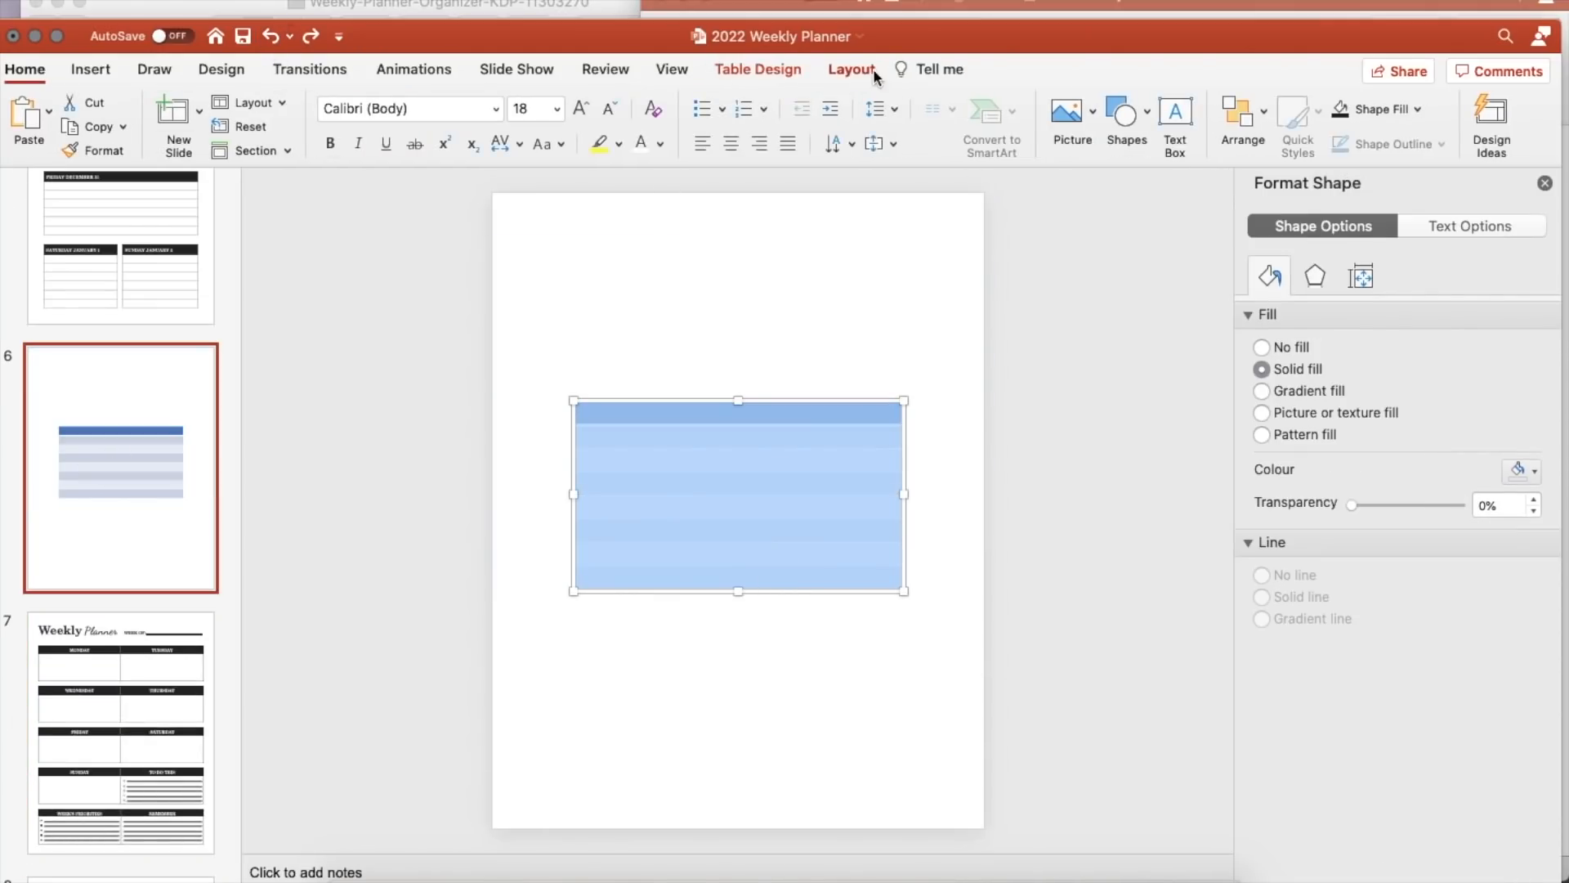
left_click(777, 66)
left_click(941, 102)
left_click(939, 134)
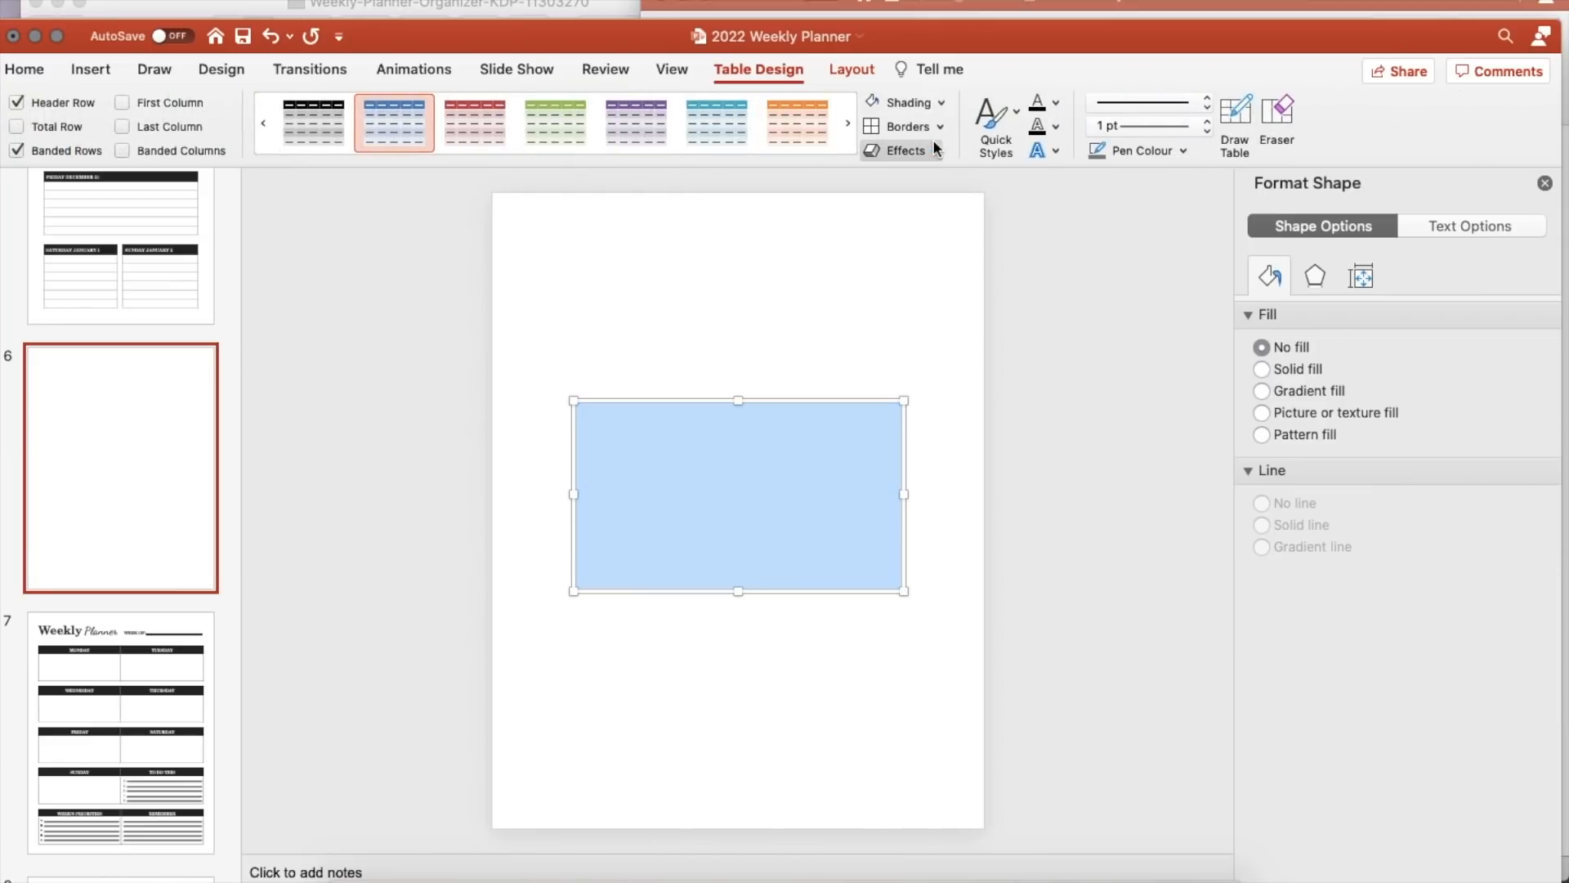
Step: Apply a bottom border and inside borders to all of the table's rows to form writing lines
left_click(939, 126)
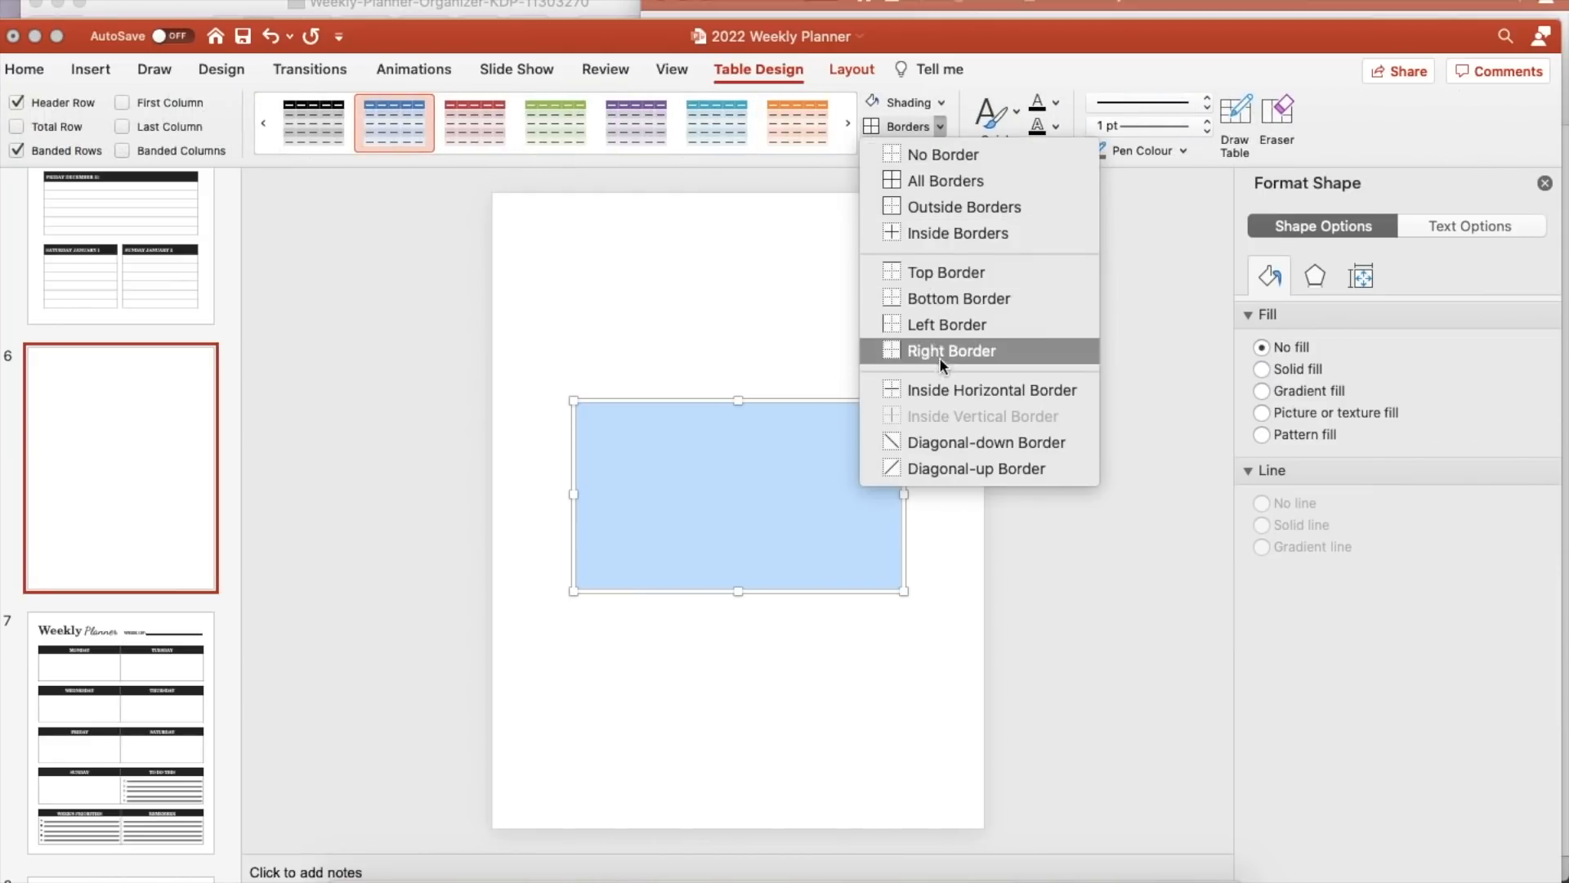
left_click(932, 298)
left_click(940, 127)
left_click(929, 232)
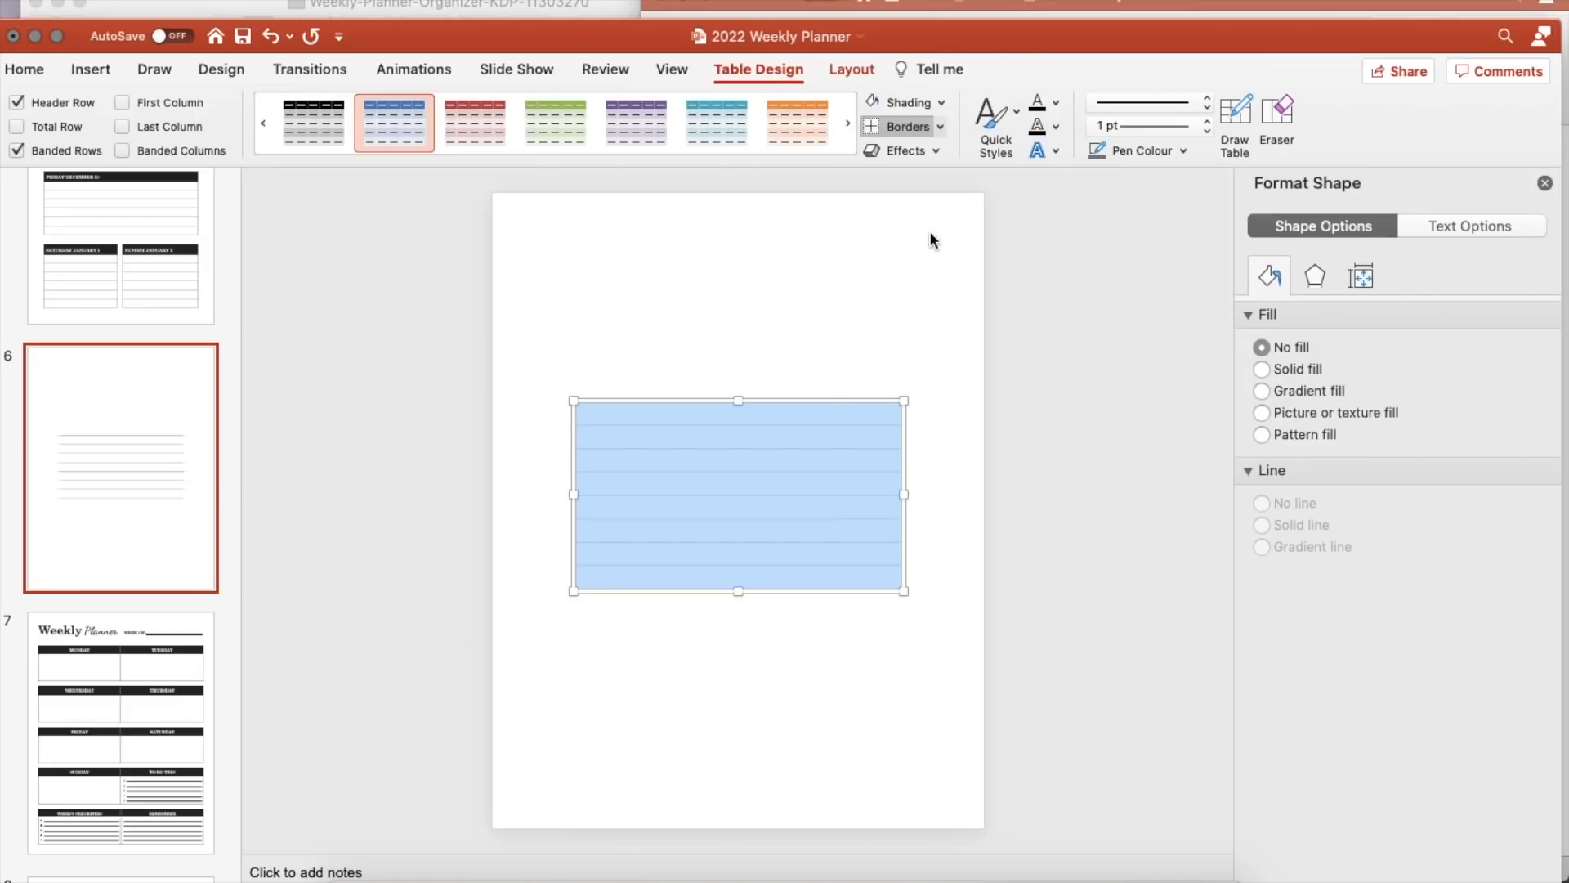
left_click(966, 518)
Step: Add six more rows at the end of the lined table, extending it to 14 rows
left_click(629, 406)
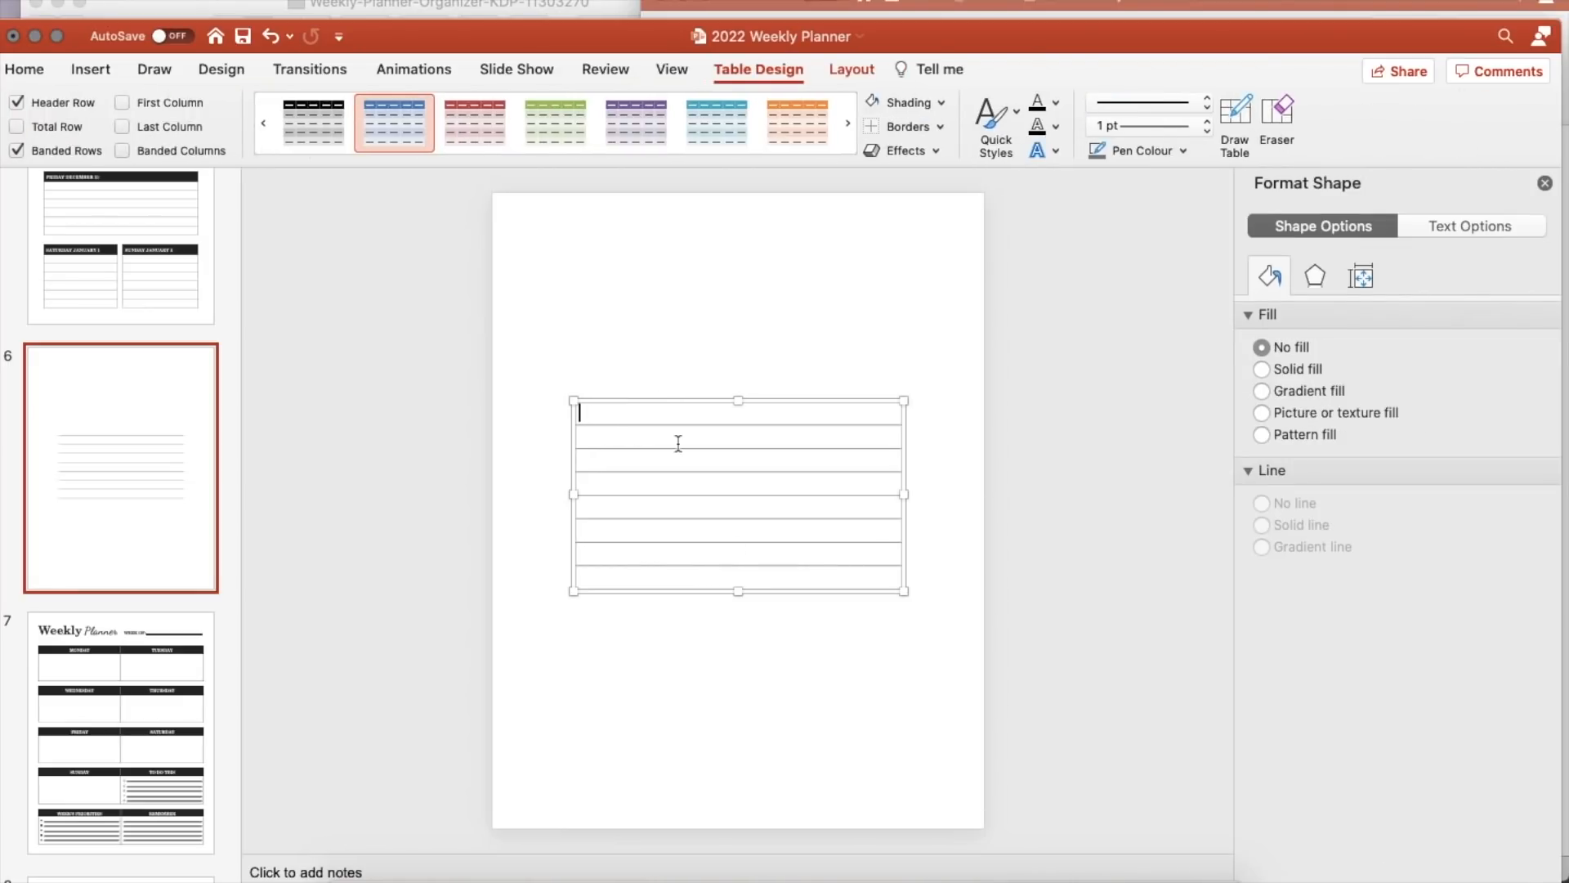
key("Tab")
key("Tab")
key("Tab")
key("Tab")
key("Tab")
key("Tab")
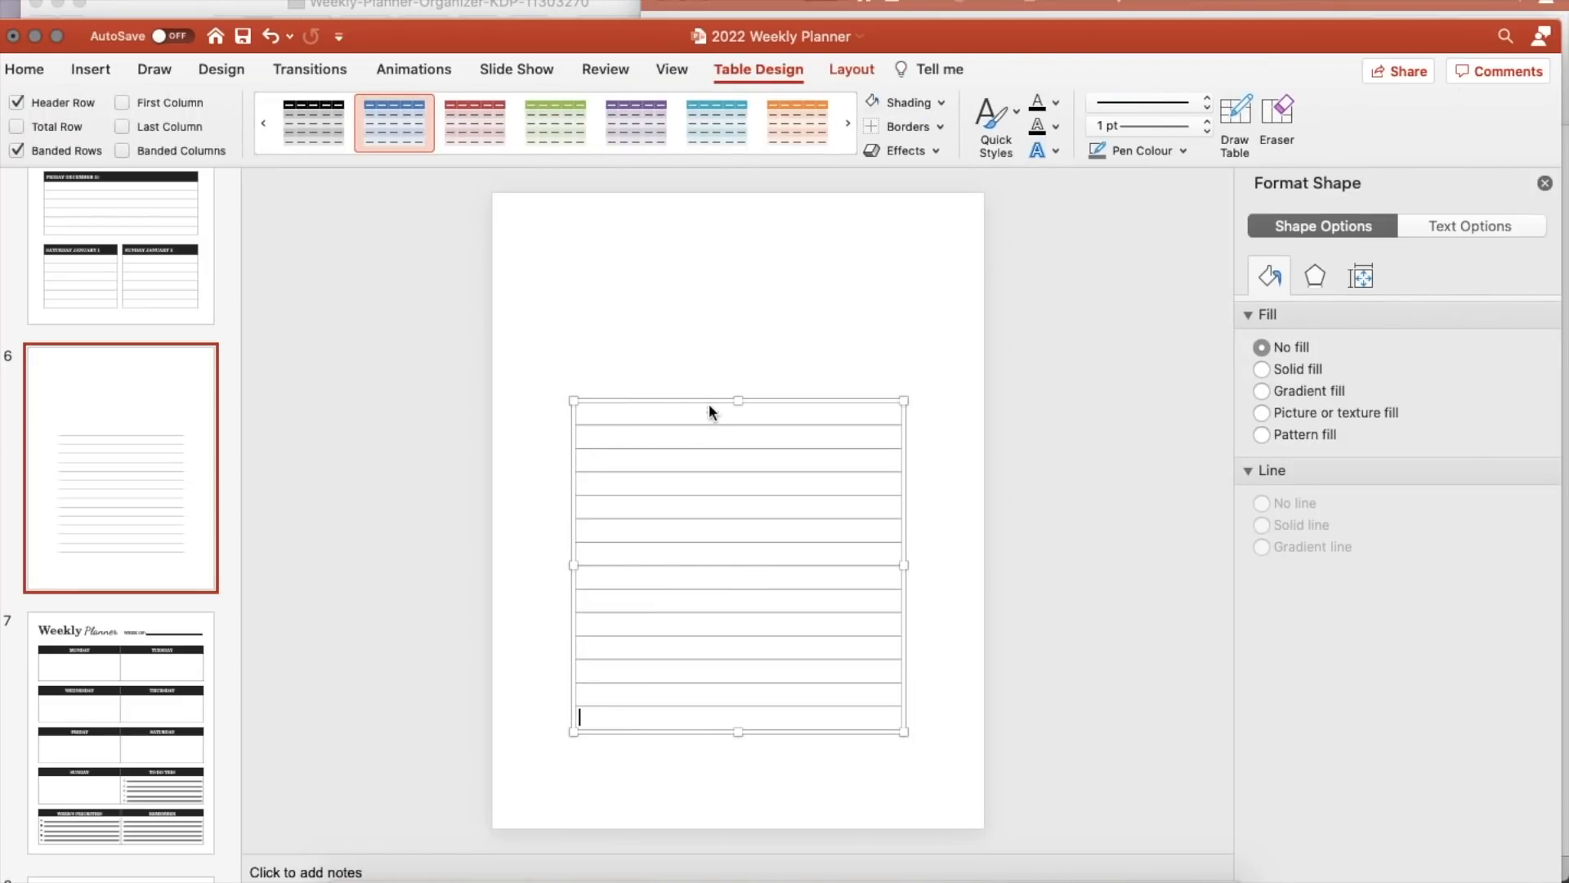
Step: Move the lined table up to near the top edge of the slide
scroll(369, 451, "down", 1)
scroll(369, 451, "up", 1)
left_click(630, 449)
left_click_drag(630, 397, 625, 209)
Step: Add more rows at the end of the lined table until its lines reach the bottom of the slide
left_click(685, 539)
key("Tab")
key("Tab")
key("Tab")
key("Tab")
key("Tab")
key("Tab")
key("Tab")
key("Tab")
key("Tab")
key("Tab")
key("Tab")
key("Tab")
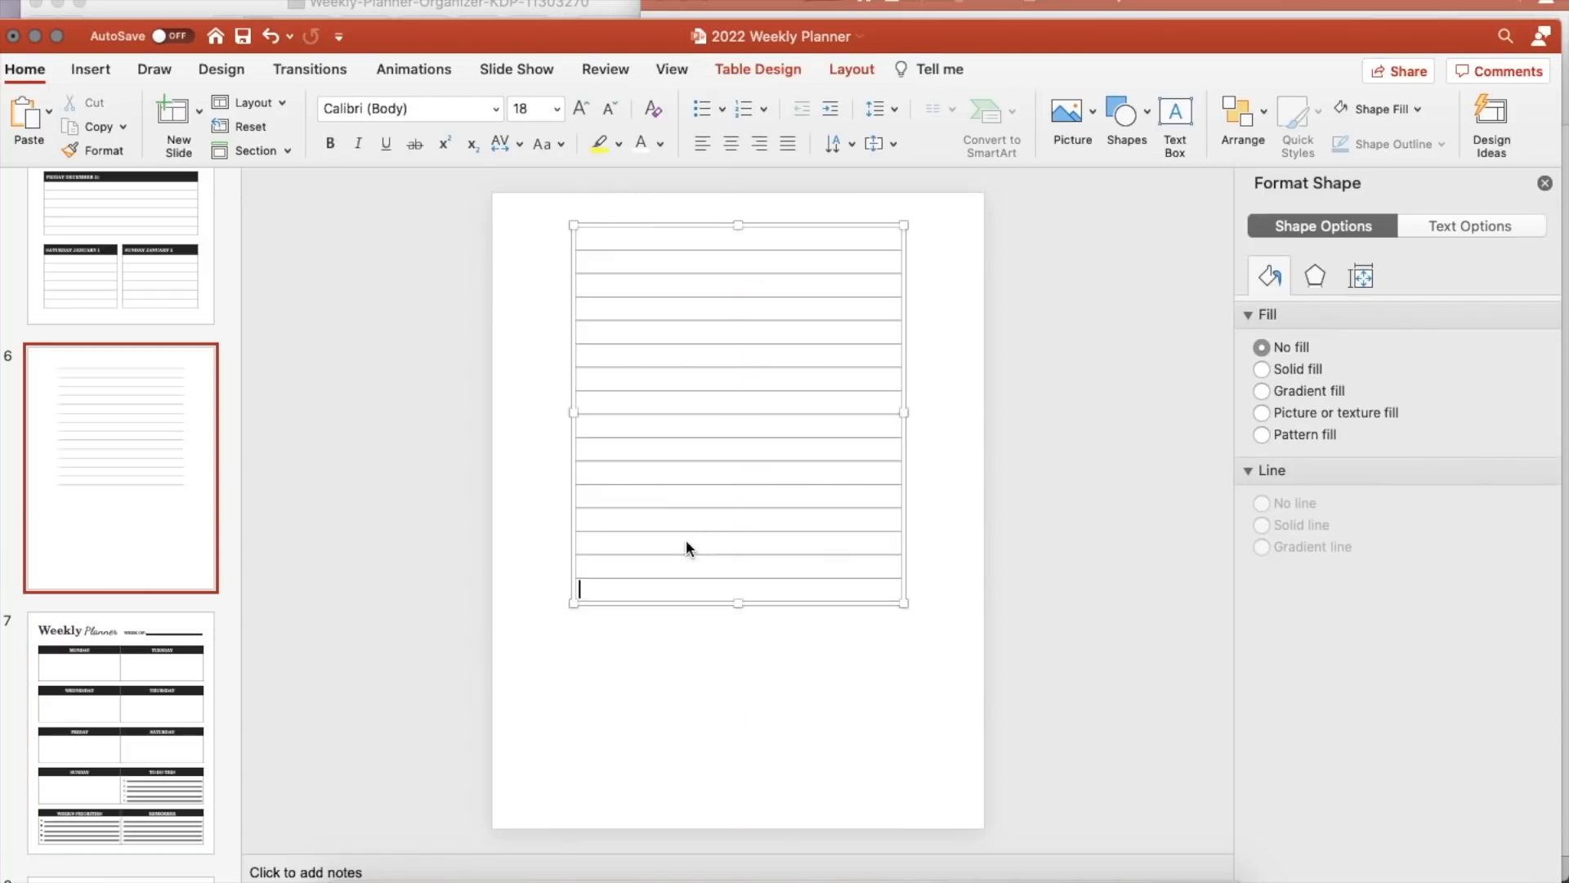
Step: Stretch the lined table past both side edges of the slide and up to the slide's top edge
left_click_drag(574, 529, 473, 529)
left_click_drag(904, 530, 1001, 523)
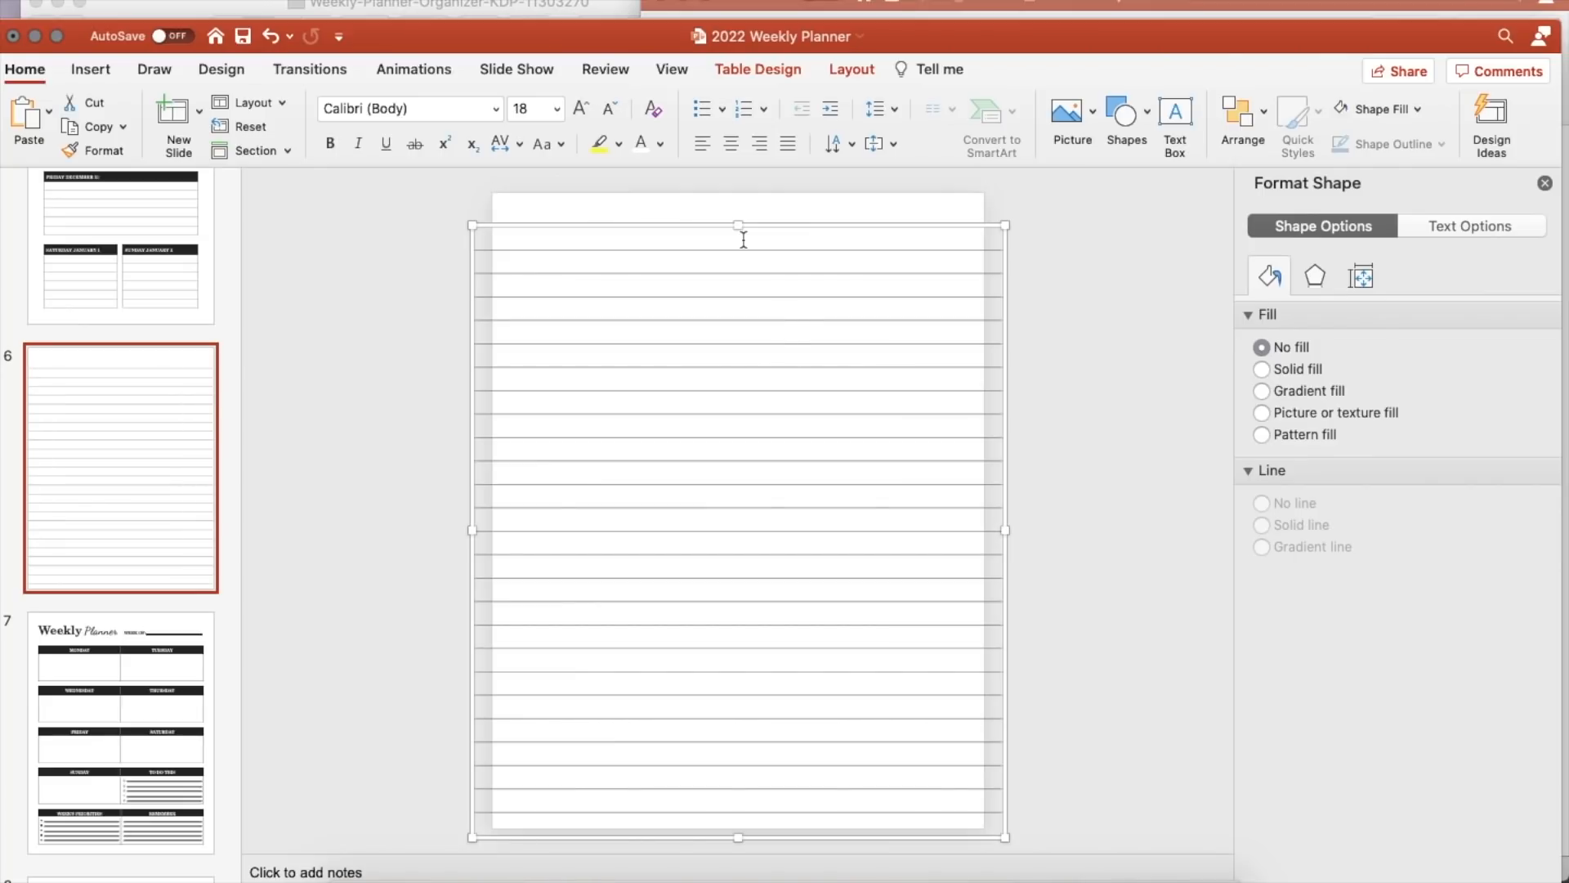
left_click(266, 515)
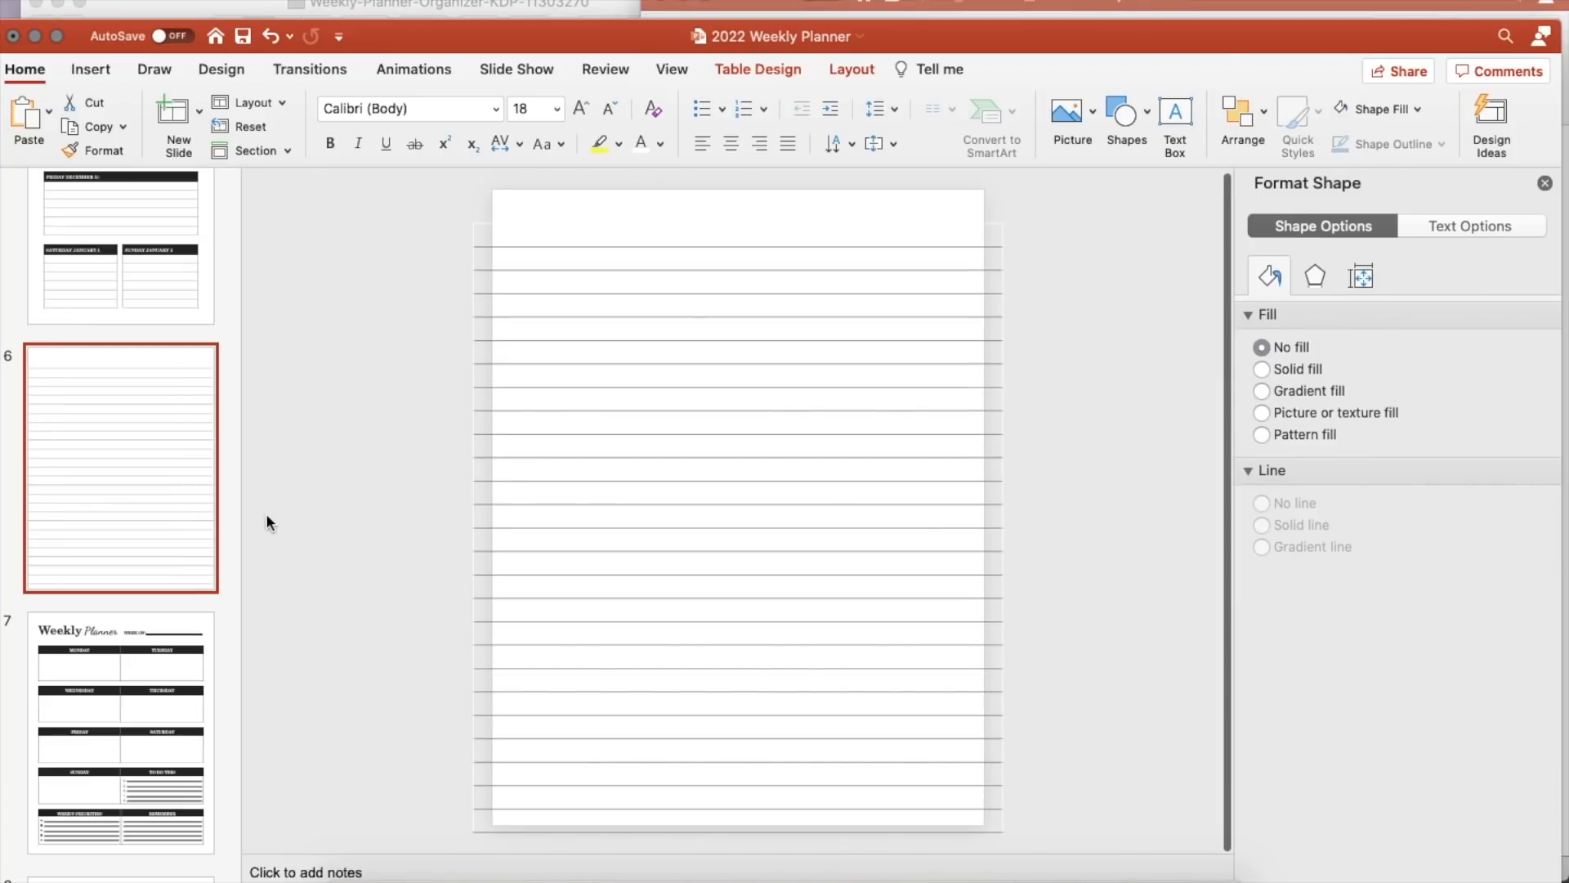
left_click(742, 237)
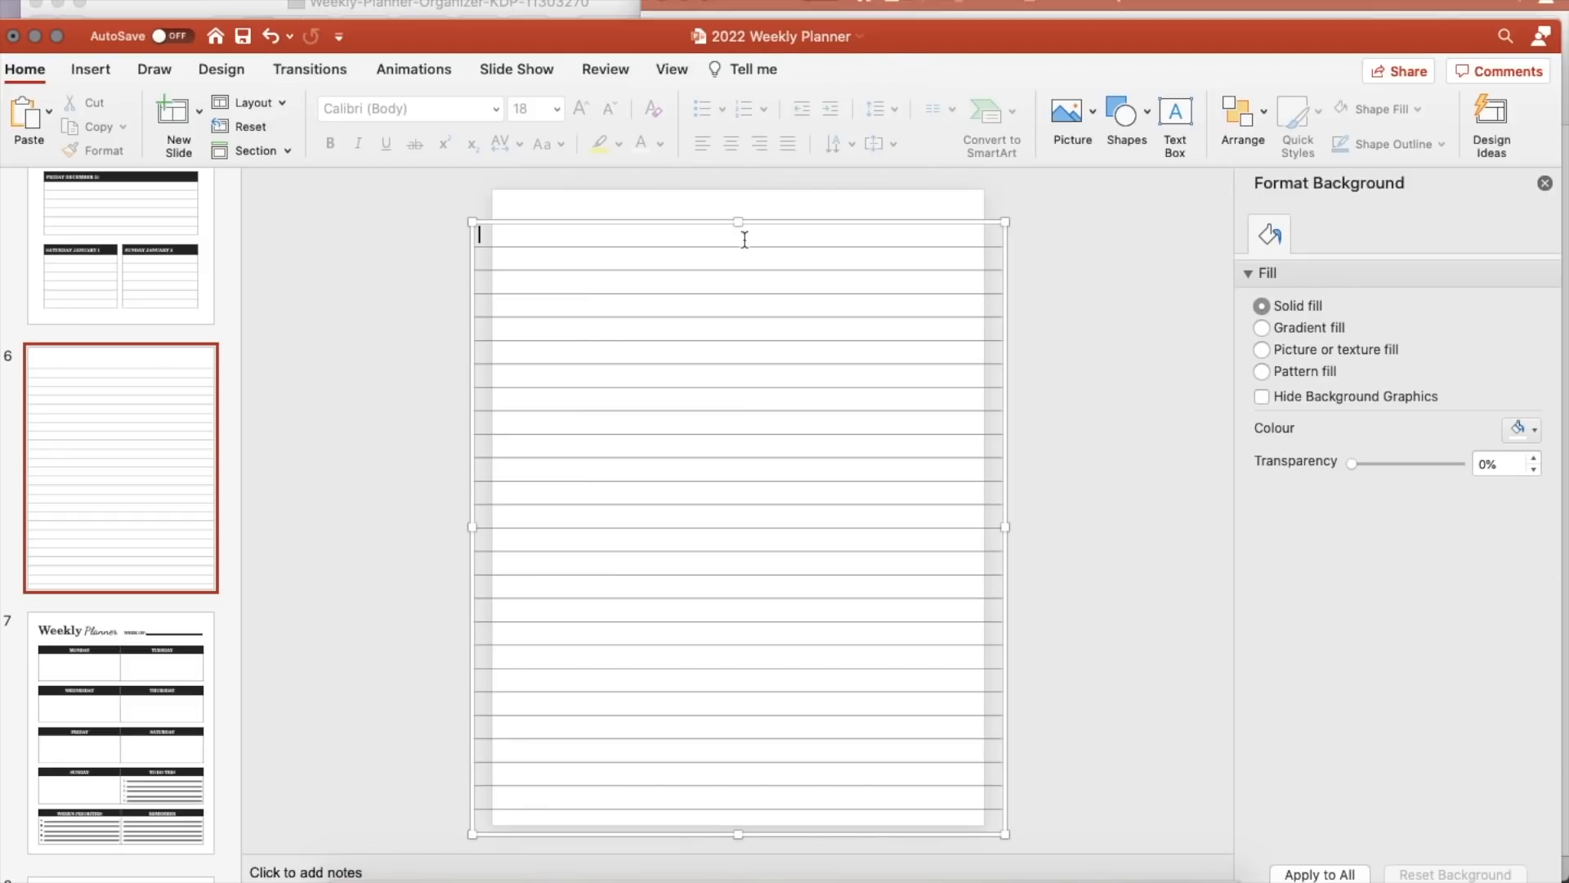
left_click_drag(738, 219, 736, 193)
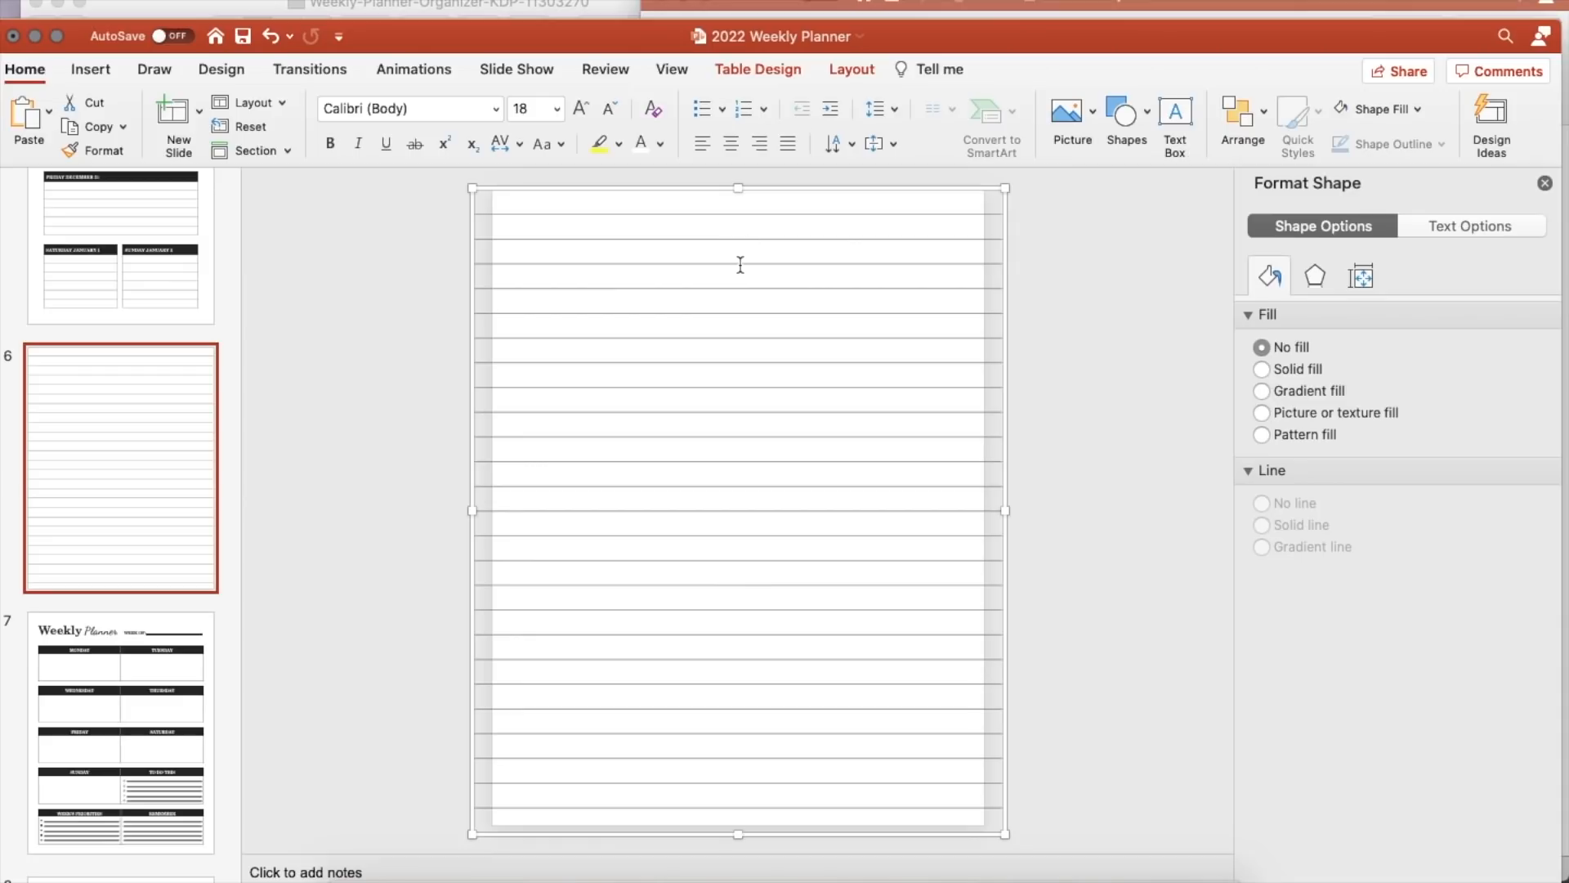
Step: Centre the table's first row and copy the Weekly Planner heading from slide 7 to the top centre of the lined slide
left_click(734, 200)
left_click(730, 143)
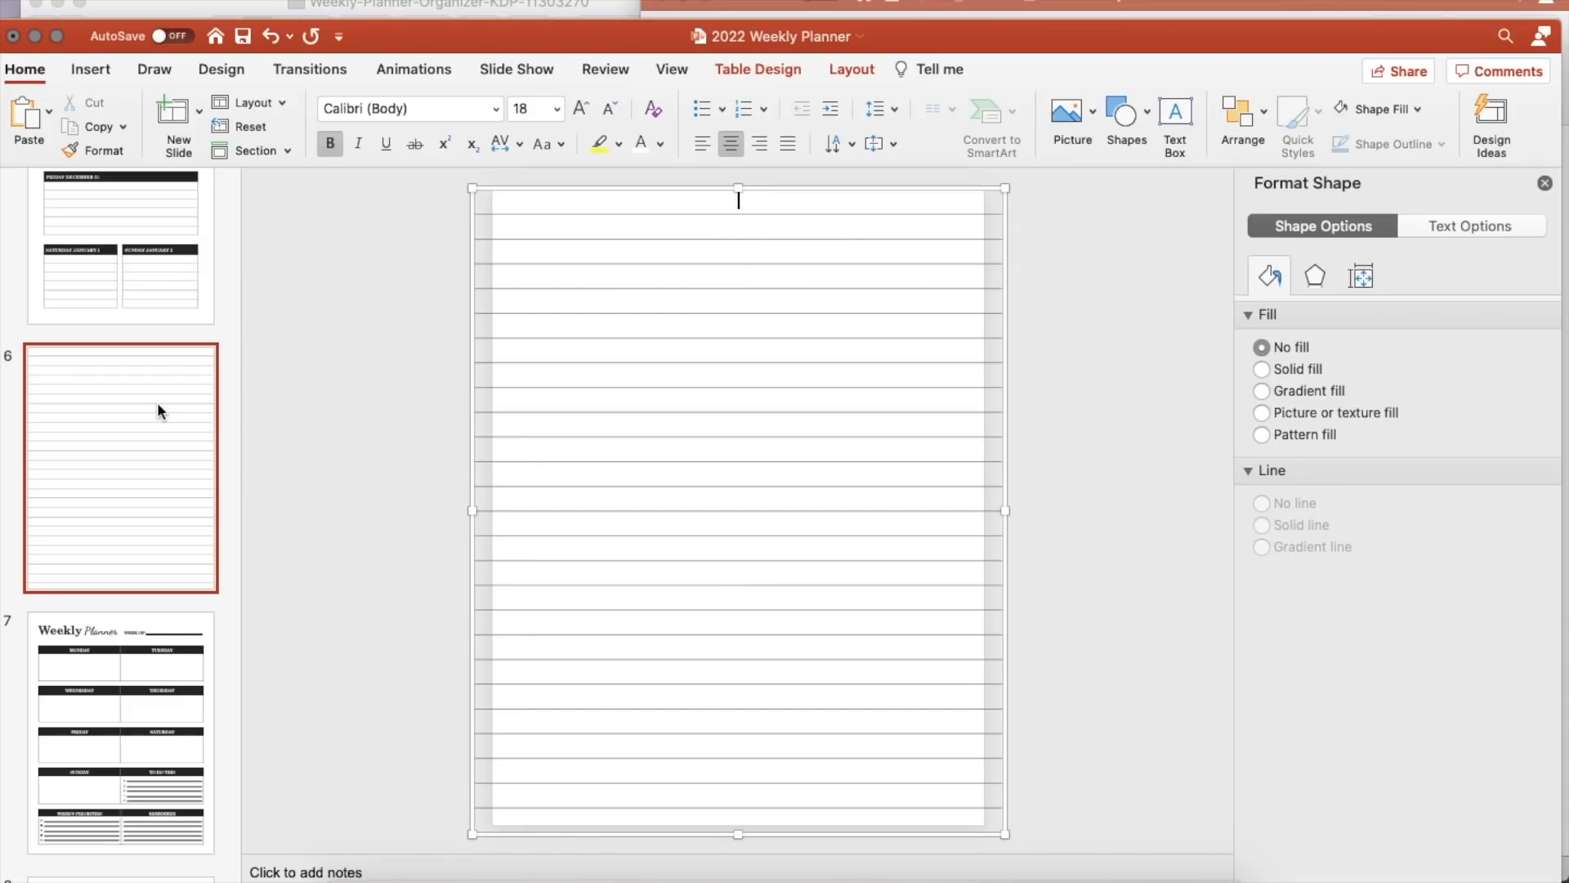
left_click(666, 241)
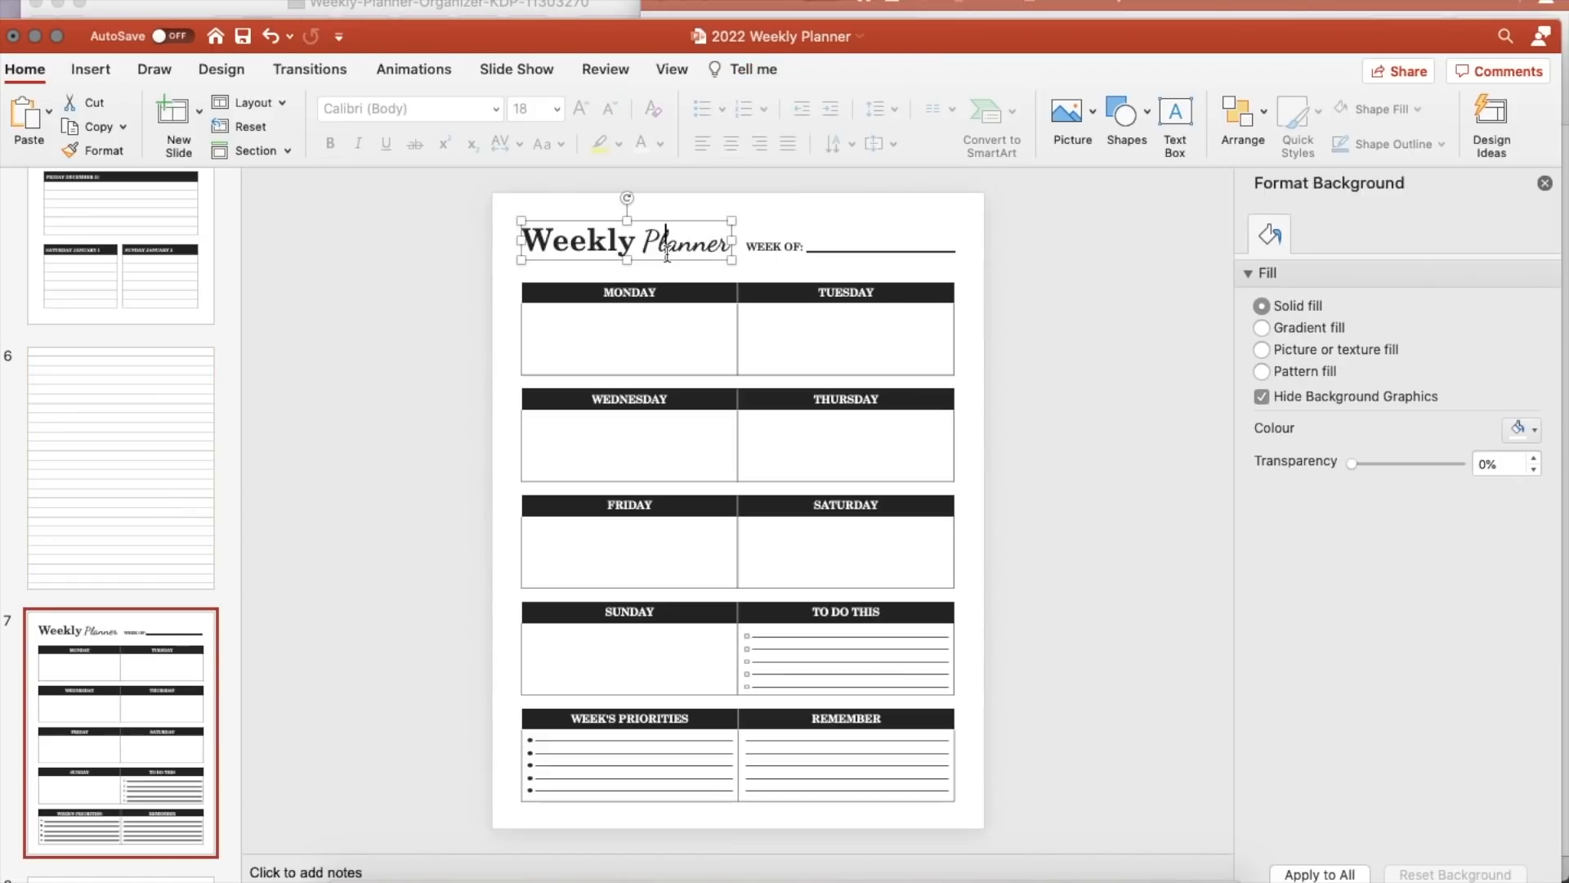
left_click(608, 218)
left_click(784, 171)
key("Page_Up")
key("super+v")
left_click_drag(642, 218, 754, 189)
Step: Try to replace the word Planner with Notes in the pasted heading
left_click(834, 221)
key("BackSpace")
key("BackSpace")
key("BackSpace")
key("BackSpace")
key("BackSpace")
key("BackSpace")
key("BackSpace")
type("Notes")
key("BackSpace")
key("BackSpace")
key("BackSpace")
key("BackSpace")
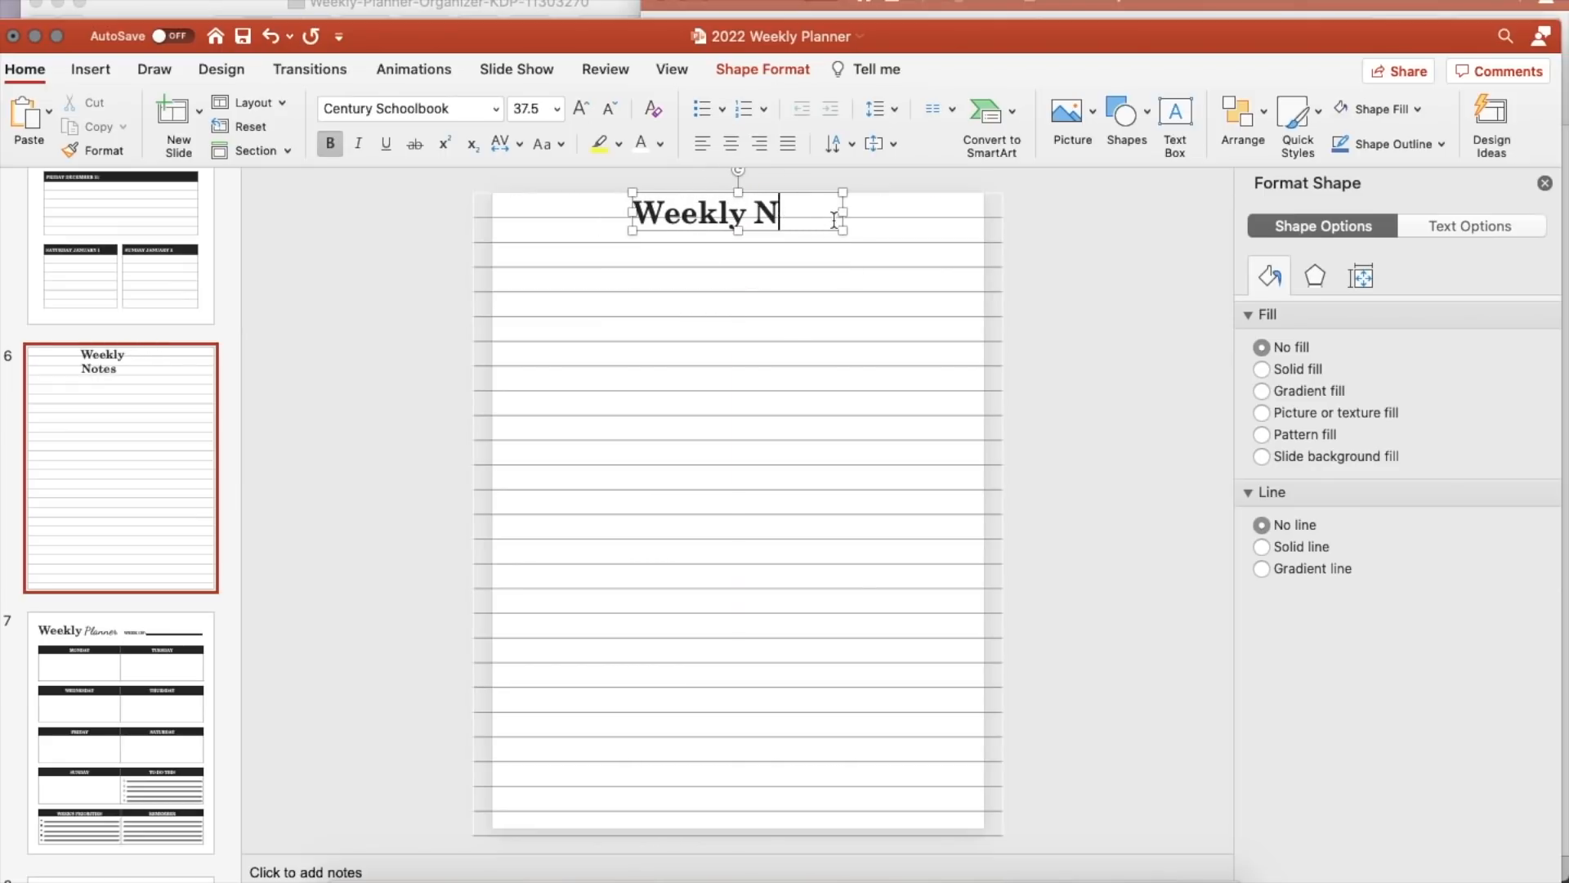
left_click(271, 36)
left_click(271, 36)
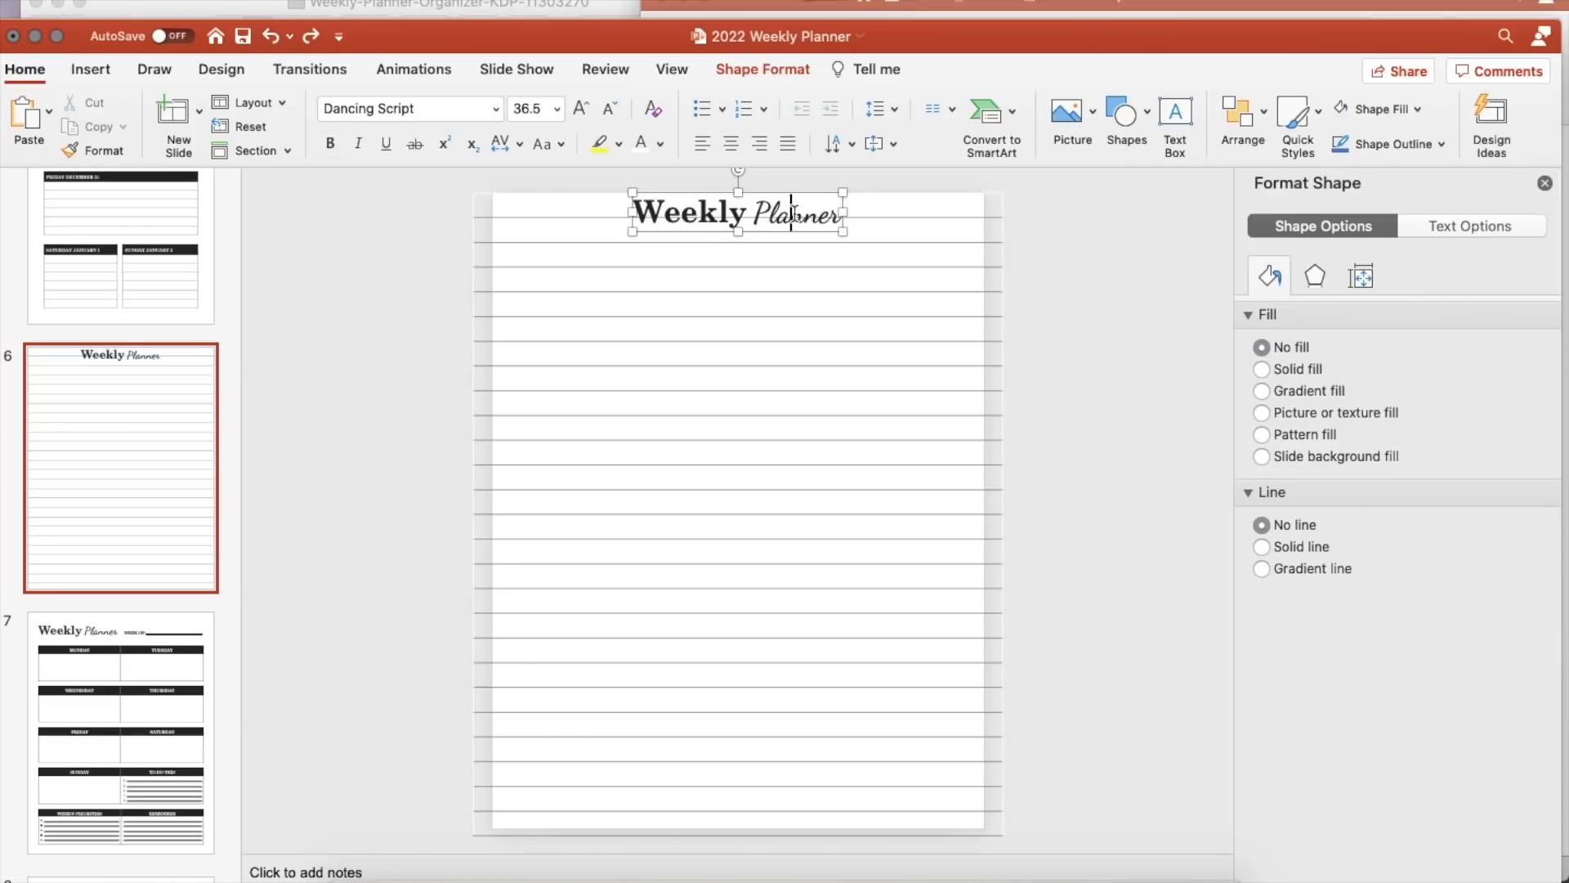
Step: Change the pasted heading to Weekly Notes, keeping the second word in the Dancing Script font
type("Notes")
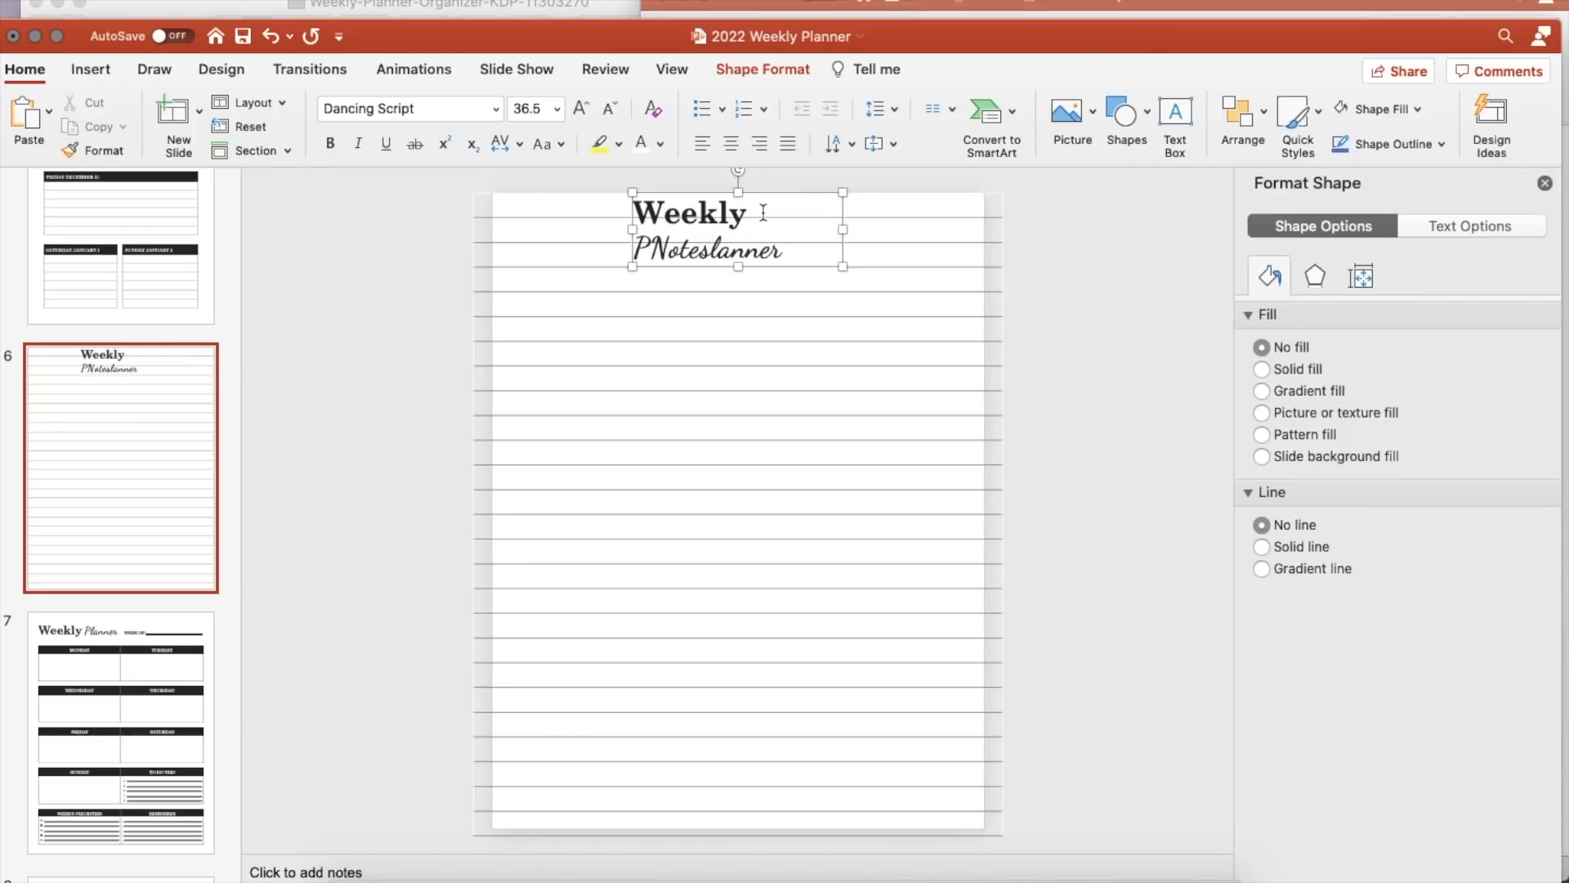
key("BackSpace")
left_click(772, 246)
key("BackSpace")
key("BackSpace")
key("BackSpace")
key("BackSpace")
key("BackSpace")
Step: Remove the border line beneath the first row of the lined table
left_click(876, 201)
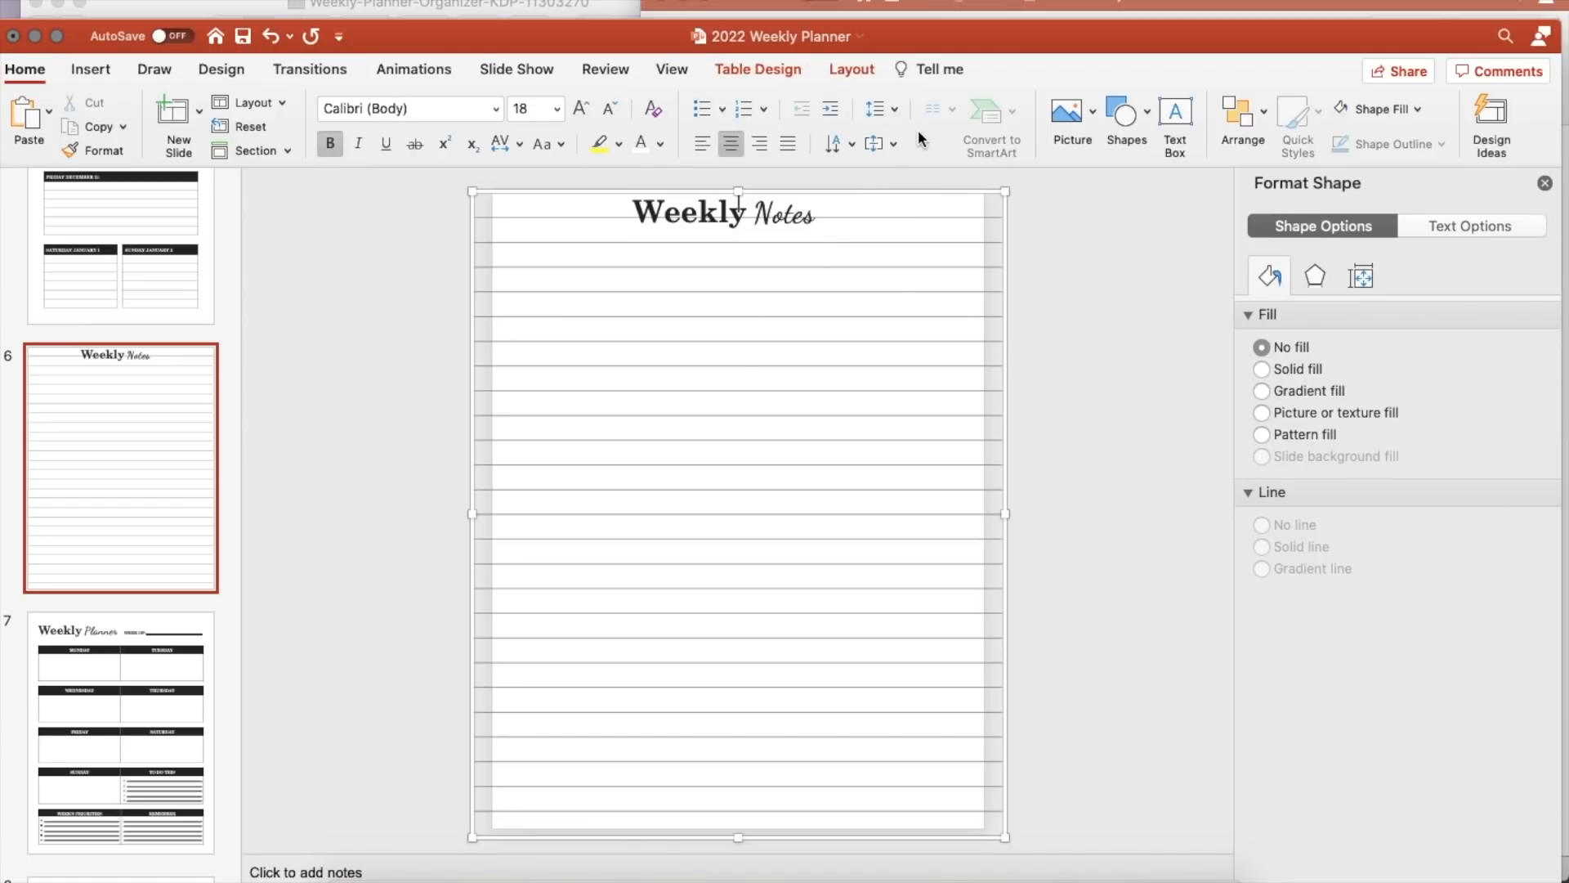
left_click(759, 69)
left_click(907, 127)
left_click(932, 295)
left_click(1109, 305)
Step: Shift the Weekly Notes heading slightly down, away from the top edge of the slide
left_click(760, 199)
left_click_drag(760, 199, 759, 211)
left_click(921, 231)
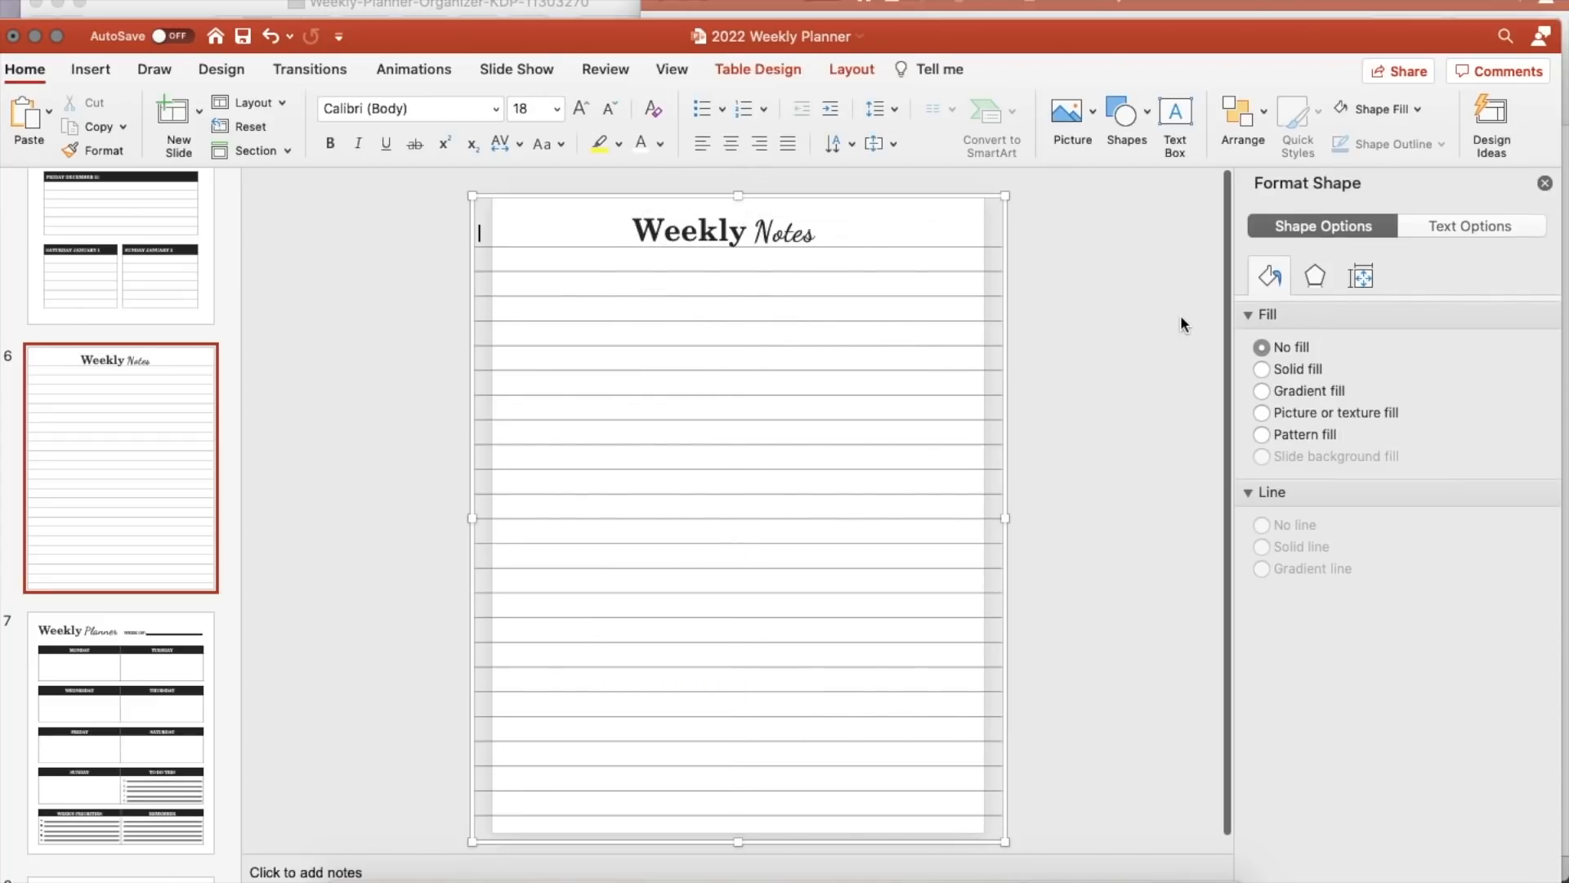
left_click_drag(774, 199, 773, 206)
key("Up")
key("Down")
left_click(1132, 321)
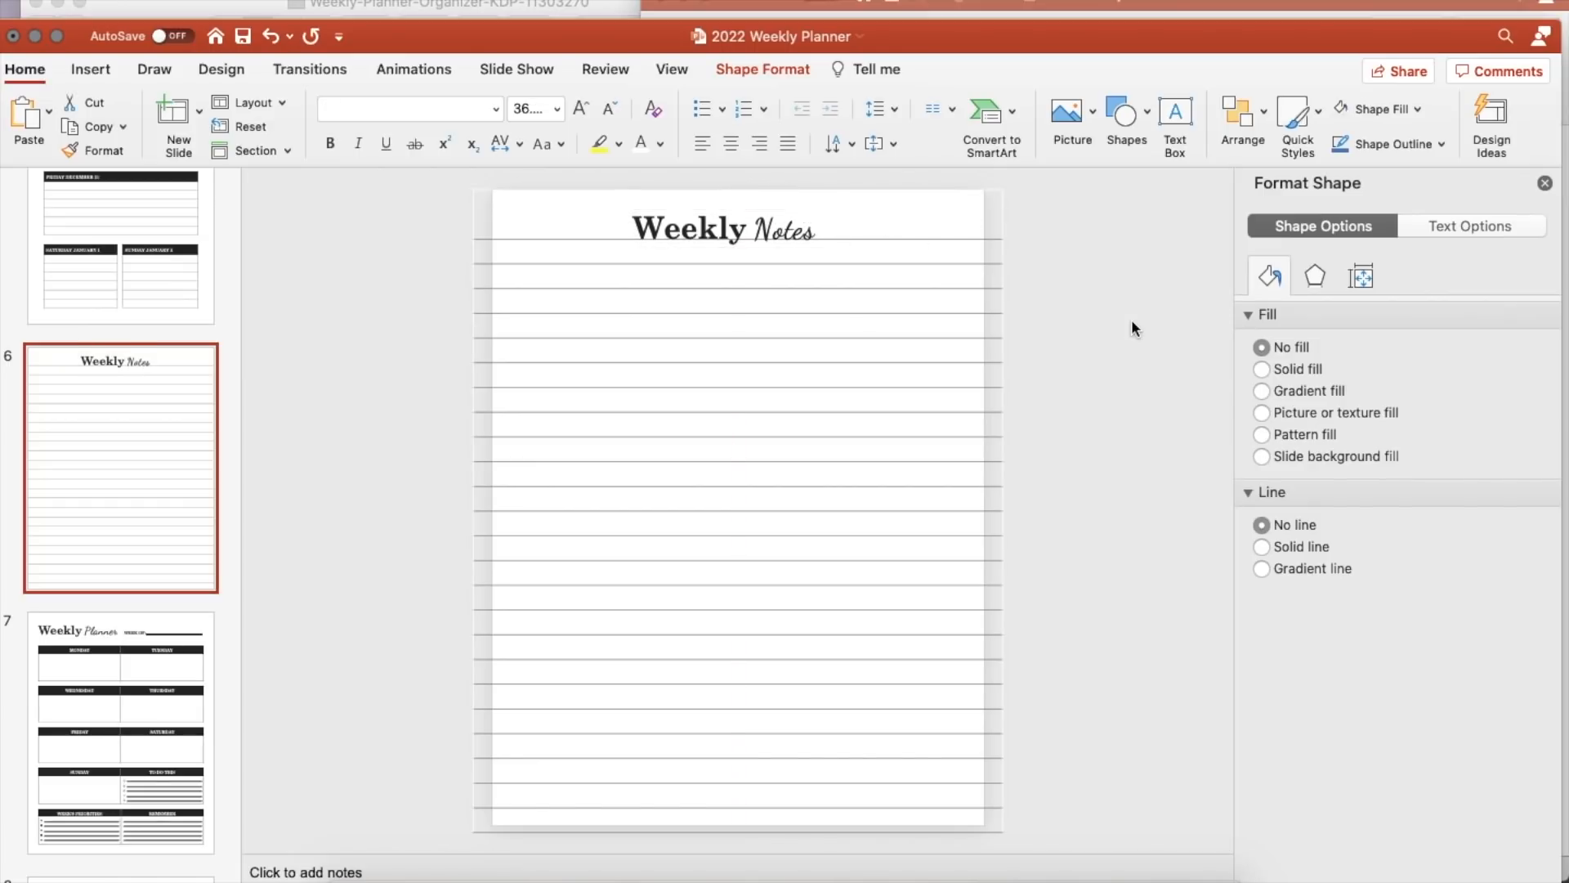
Step: Remove the border line beneath the second table row, which runs under the Weekly Notes heading
left_click(876, 218)
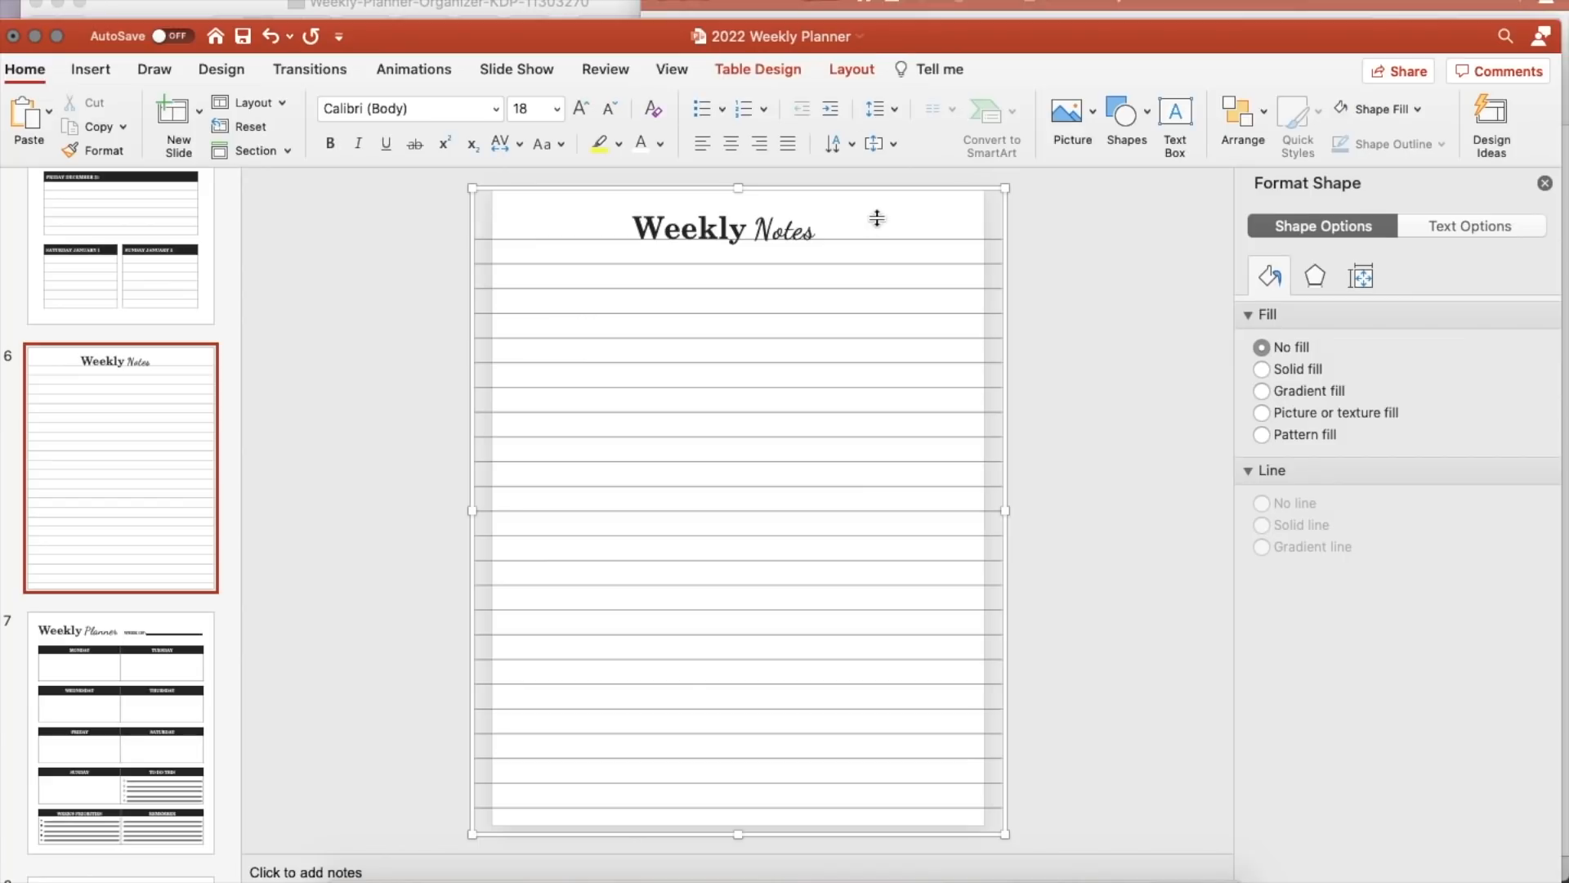
left_click(791, 74)
left_click(941, 127)
left_click(948, 299)
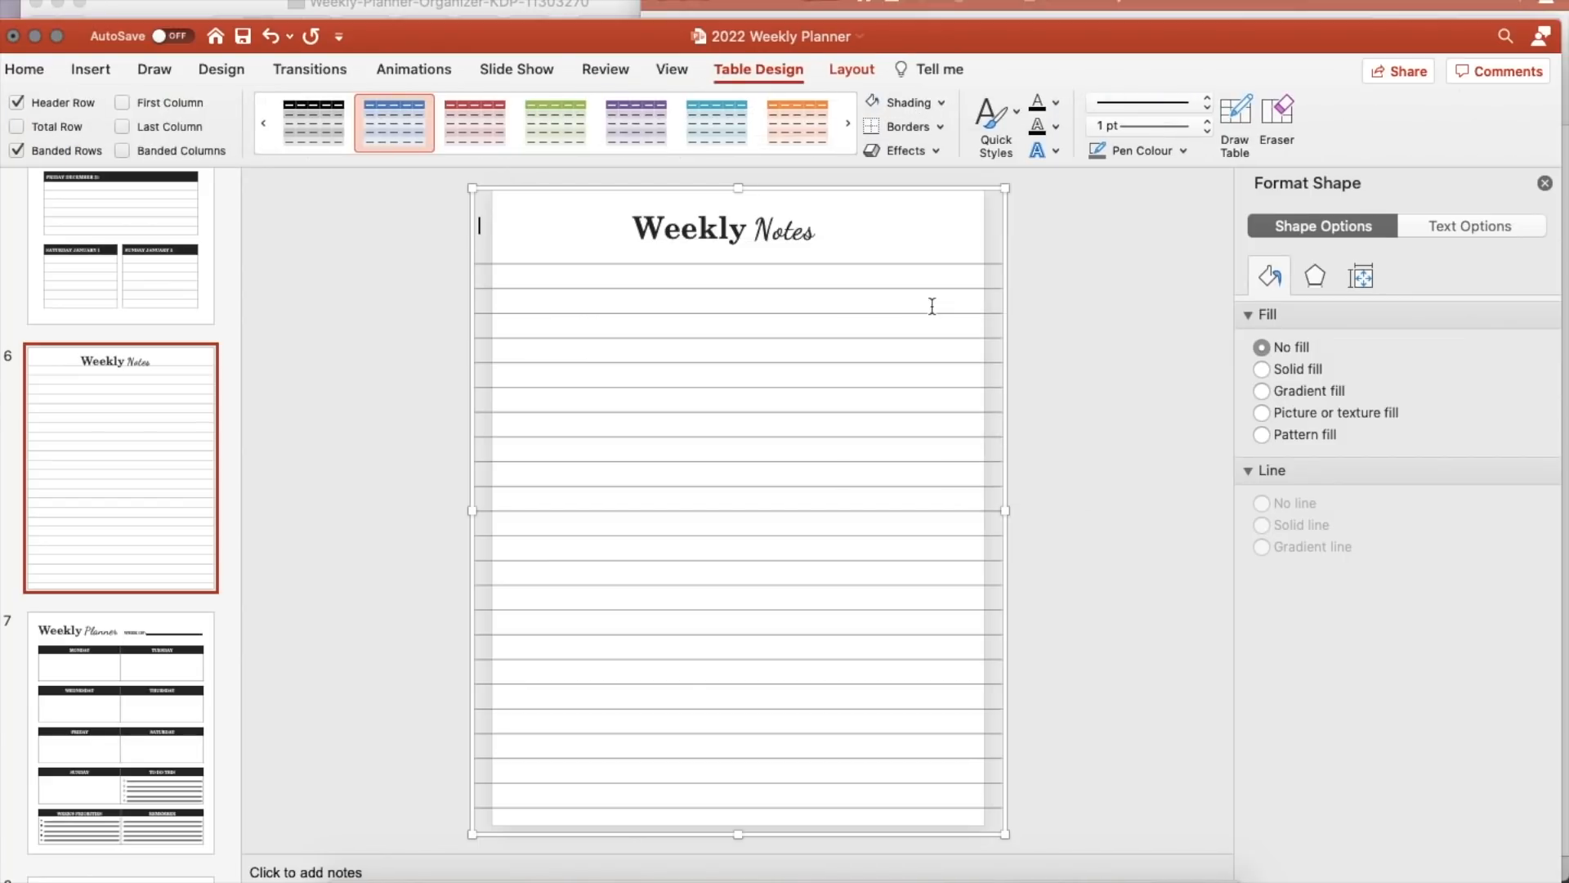
left_click(1051, 299)
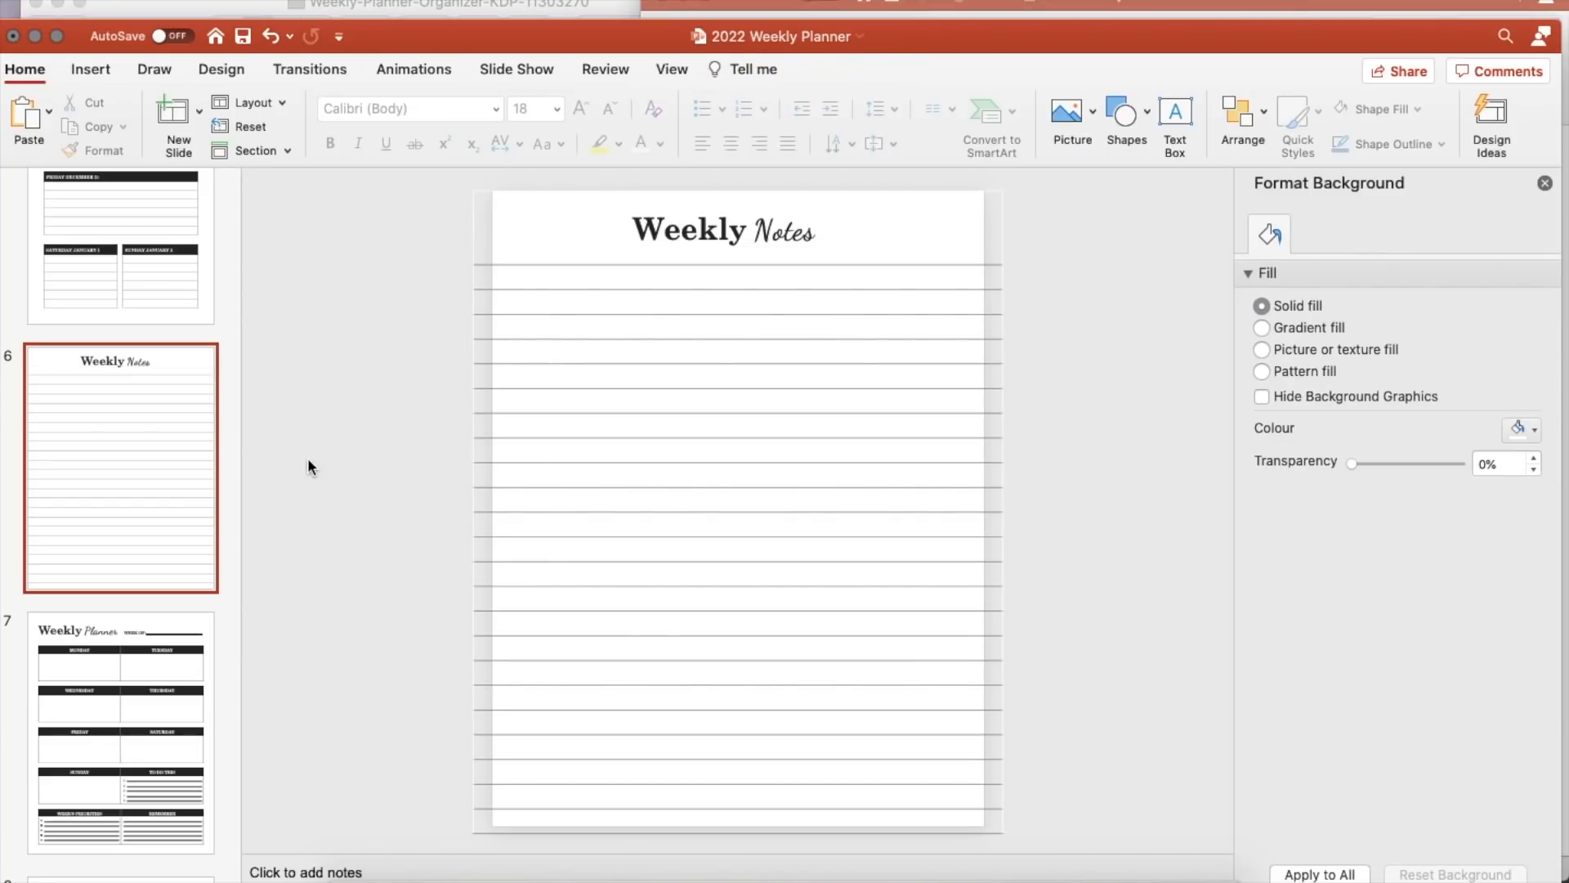
Step: Look through slides 3 to 7 to review the week overview, daily pages, notes page and the next overview
left_click(186, 729)
left_click(154, 245)
scroll(153, 250, "up", 5)
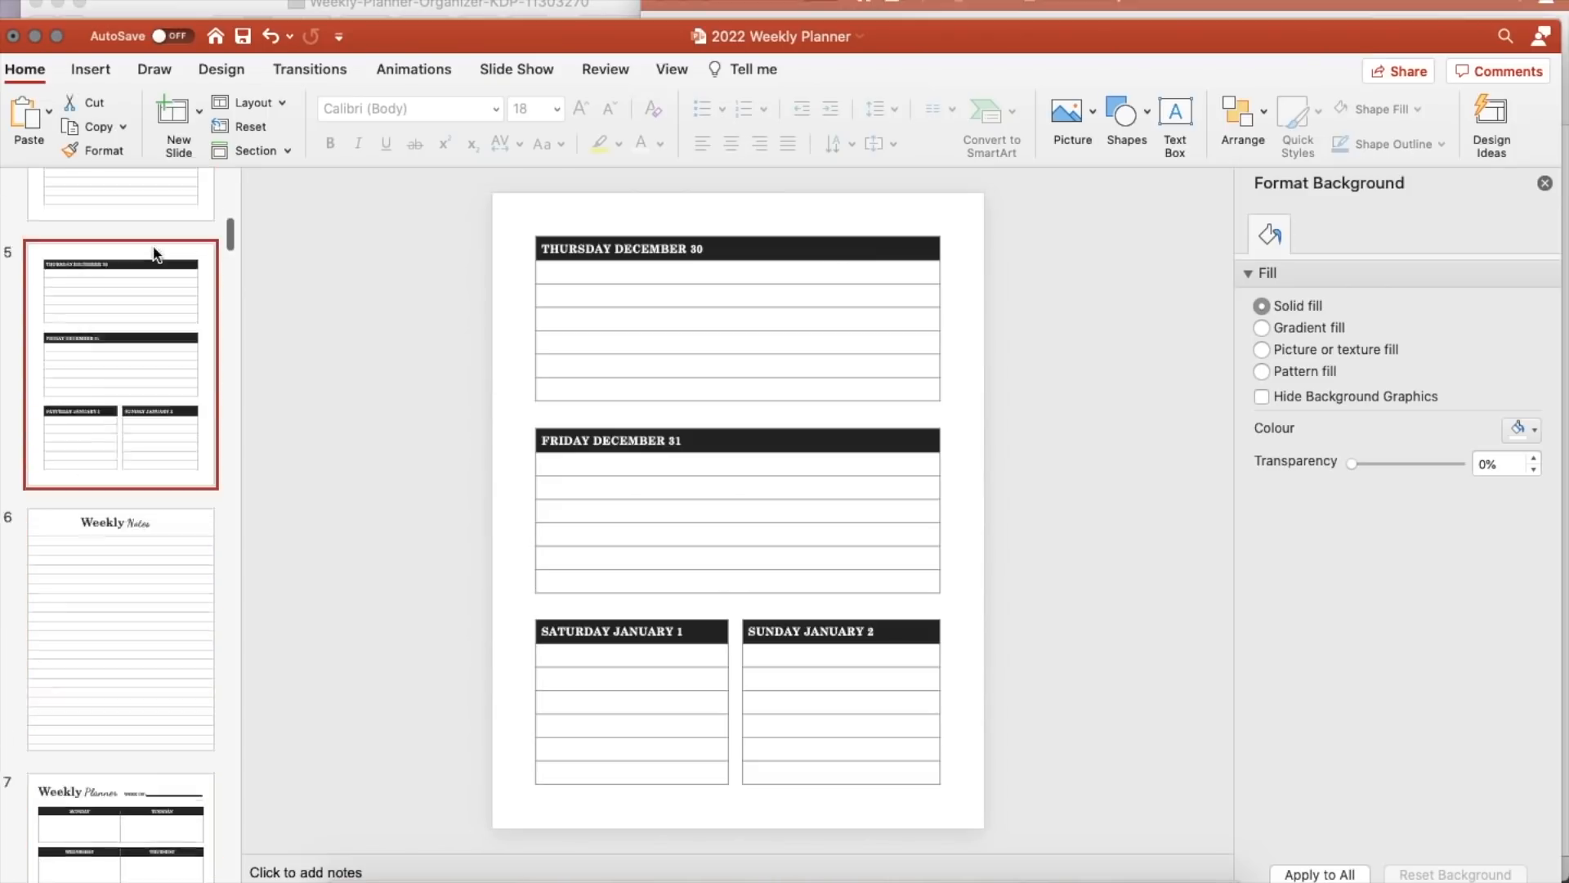
left_click(152, 294)
scroll(150, 436, "down", 3)
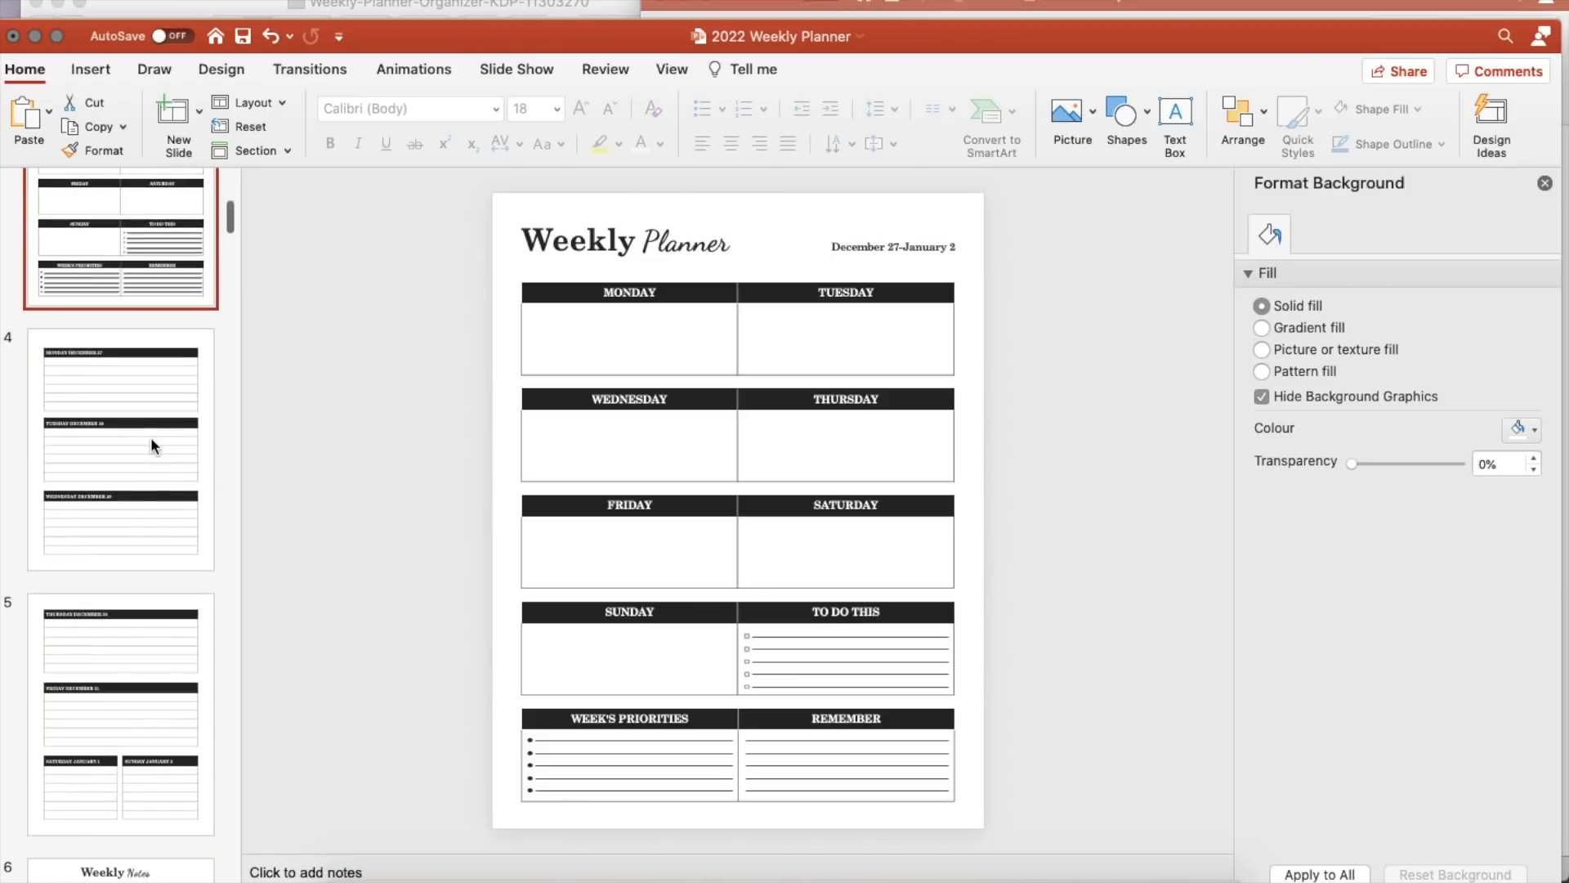
left_click(151, 441)
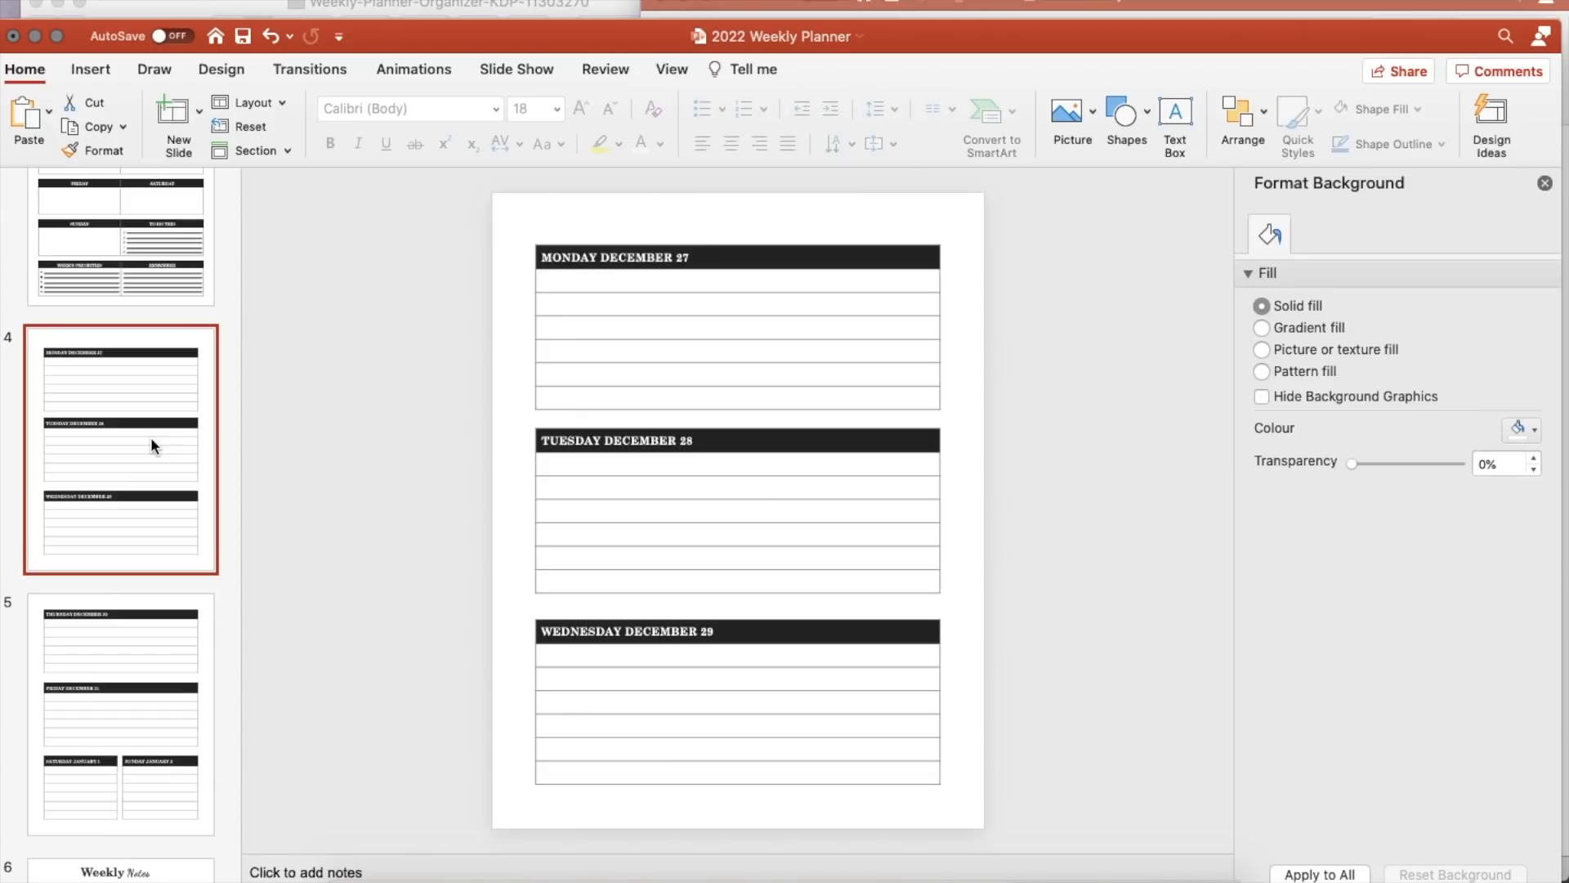
scroll(151, 441, "down", 2)
scroll(150, 441, "down", 2)
left_click(150, 444)
scroll(150, 444, "down", 3)
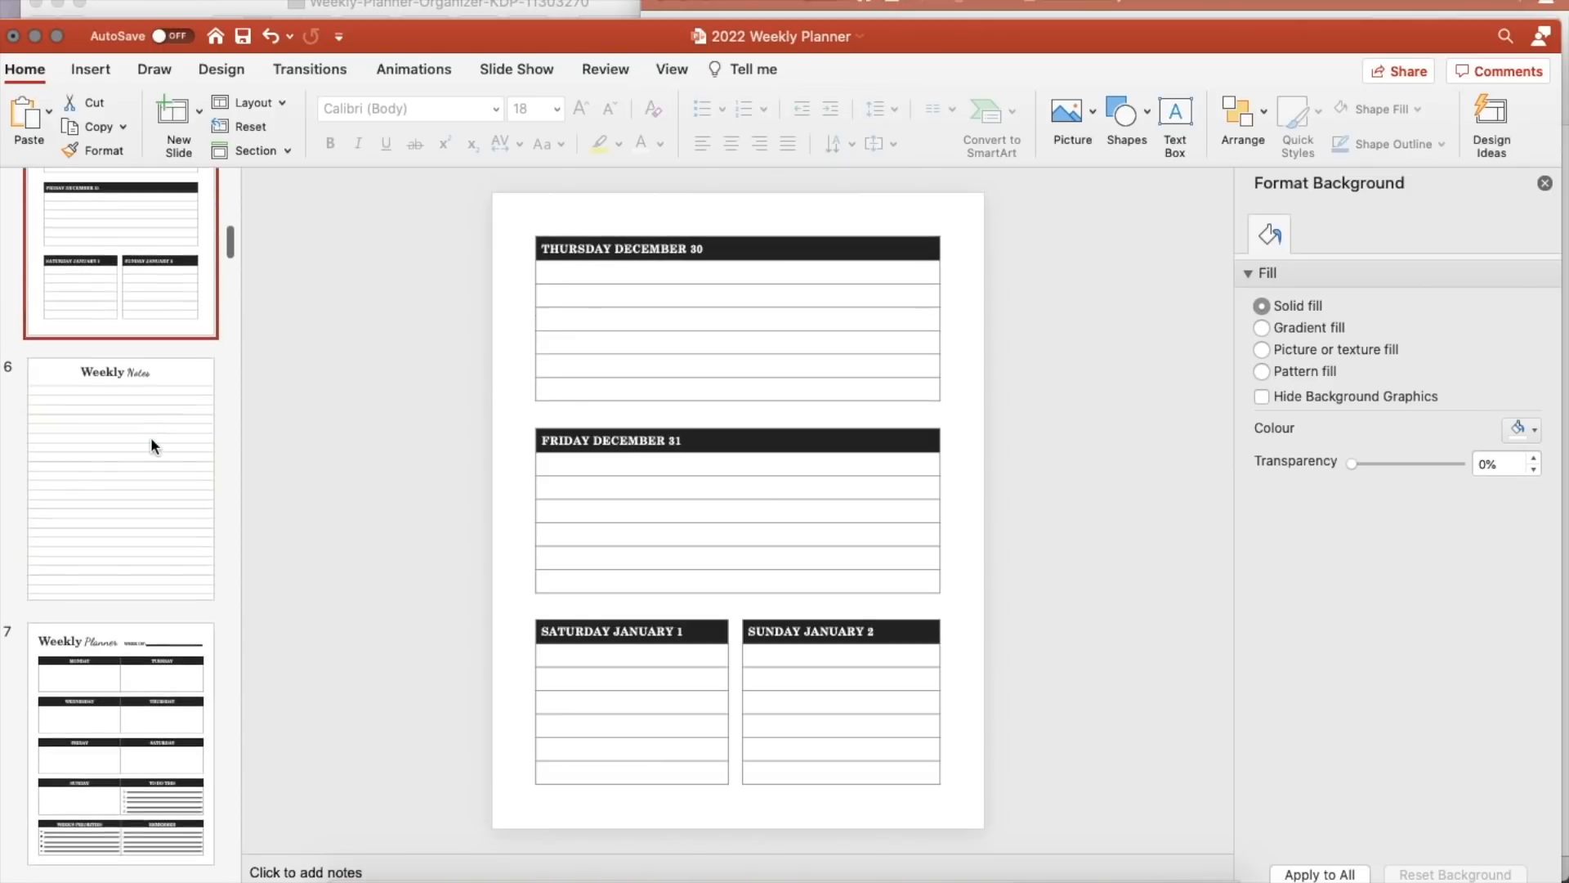
left_click(151, 444)
scroll(151, 437, "down", 3)
left_click(152, 501)
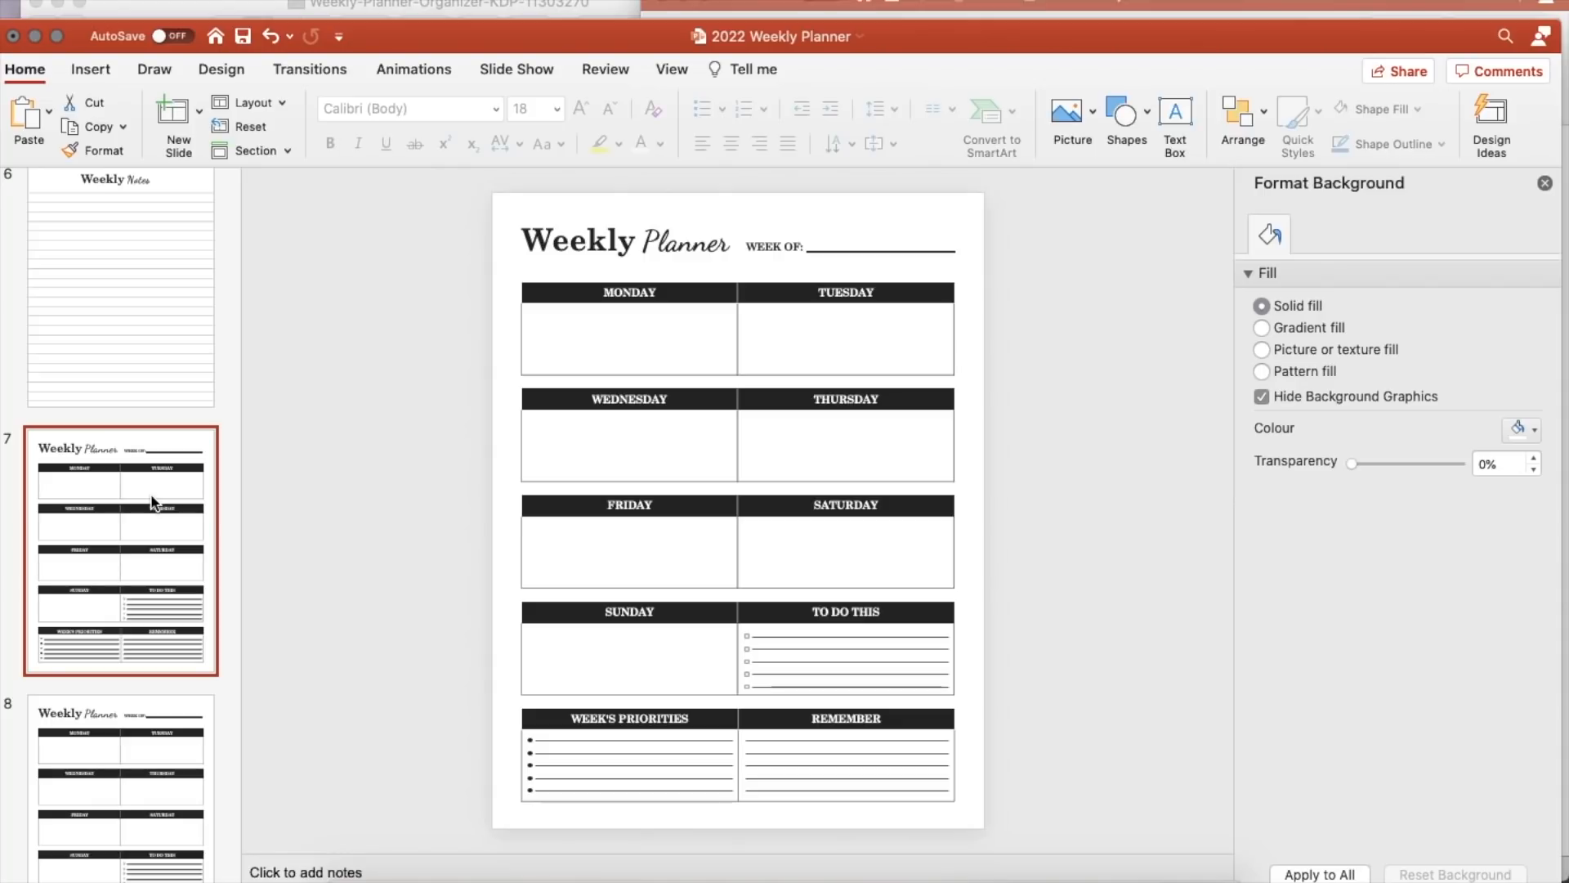
Step: Copy the December 27-January 2 date text from slide 3 and replace the WEEK OF line on slide 7 with it
scroll(152, 501, "up", 10)
left_click(151, 494)
left_click(937, 248)
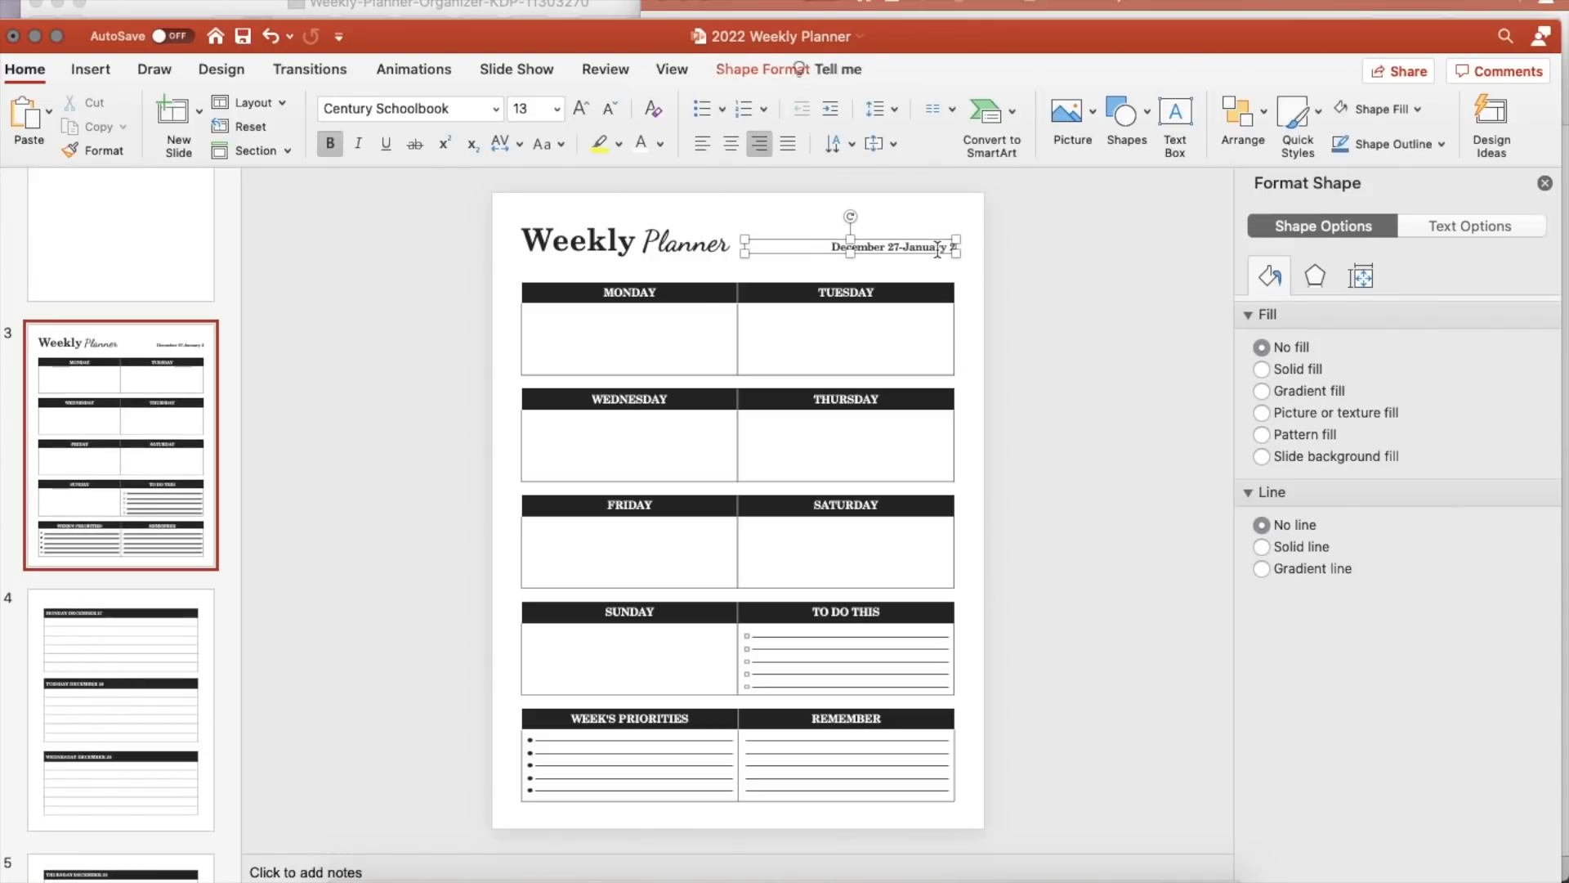
scroll(219, 515, "down", 10)
left_click(335, 546)
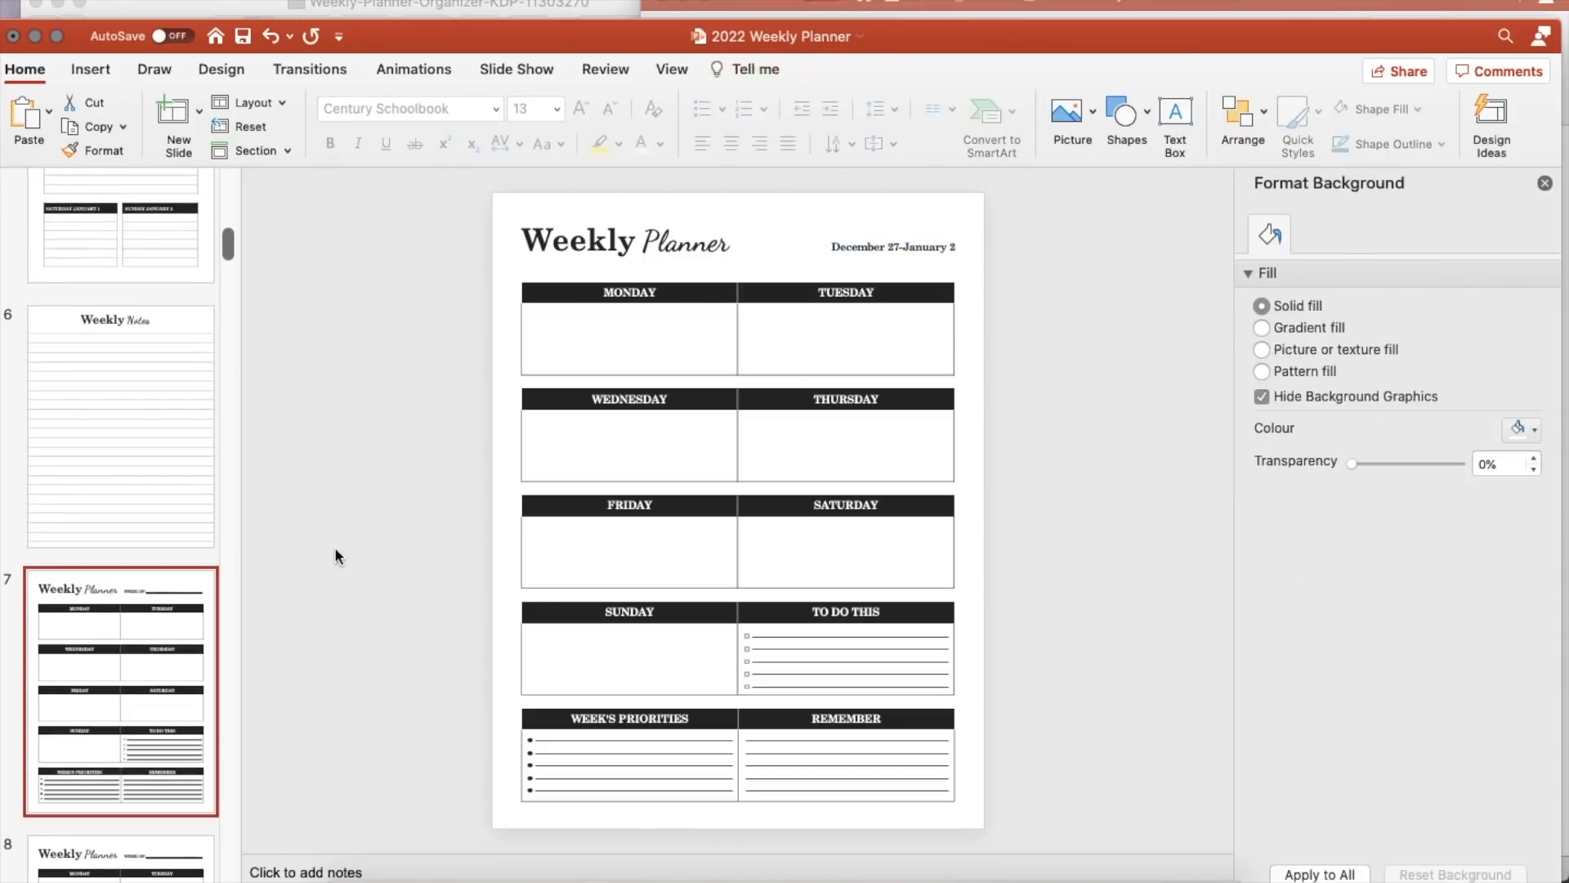
left_click(924, 245)
key("ctrl+a")
type("December 27-January 2")
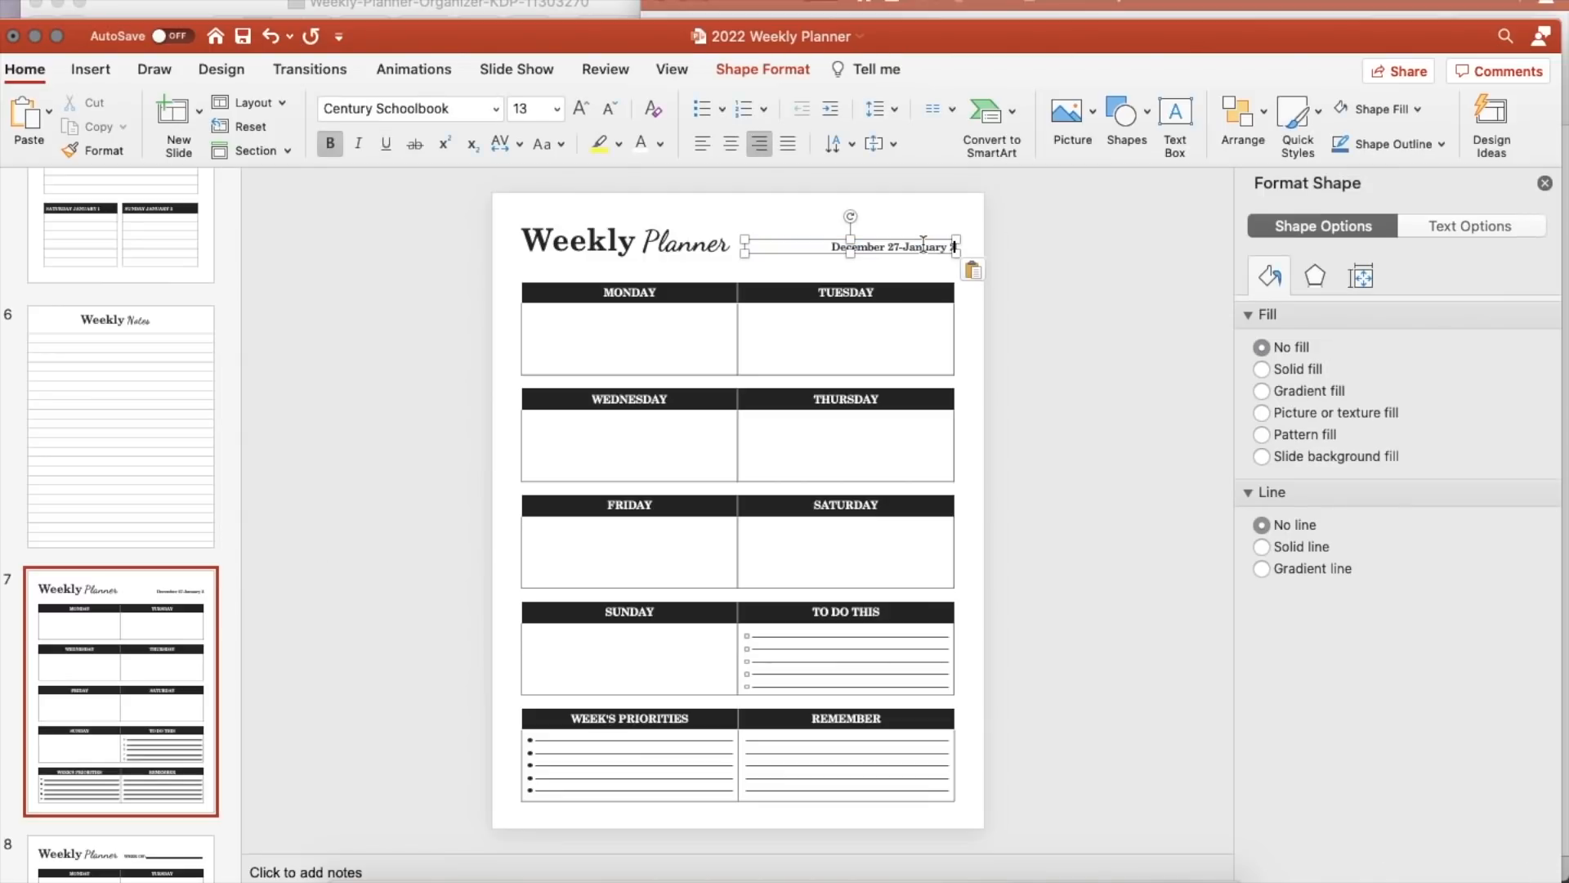
Step: Change the start of the date range on slide 7 to January 3
left_click(884, 248)
key("BackSpace")
key("BackSpace")
key("BackSpace")
key("BackSpace")
key("BackSpace")
key("BackSpace")
key("BackSpace")
key("BackSpace")
type("January")
key("Right")
key("Right")
key("Right")
key("BackSpace")
key("BackSpace")
type("3")
Step: Switch to the browser, check timeanddate.com's 2022 calendar, and end slide 7's date range with January 9 in PowerPoint
left_click(724, 873)
scroll(491, 347, "up", 3)
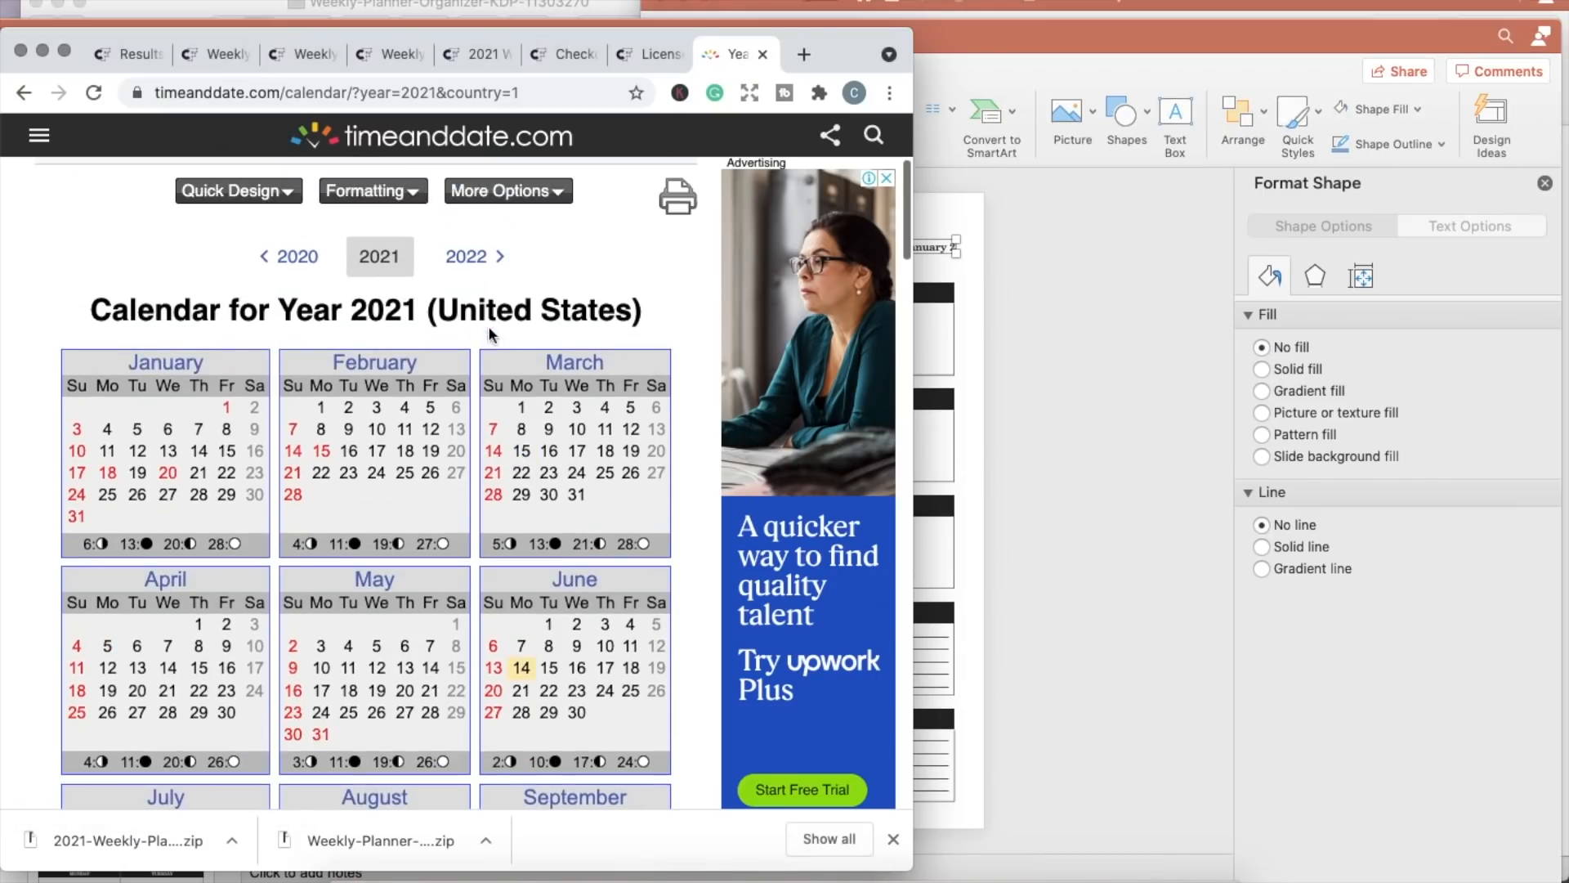
left_click(467, 258)
scroll(473, 462, "down", 5)
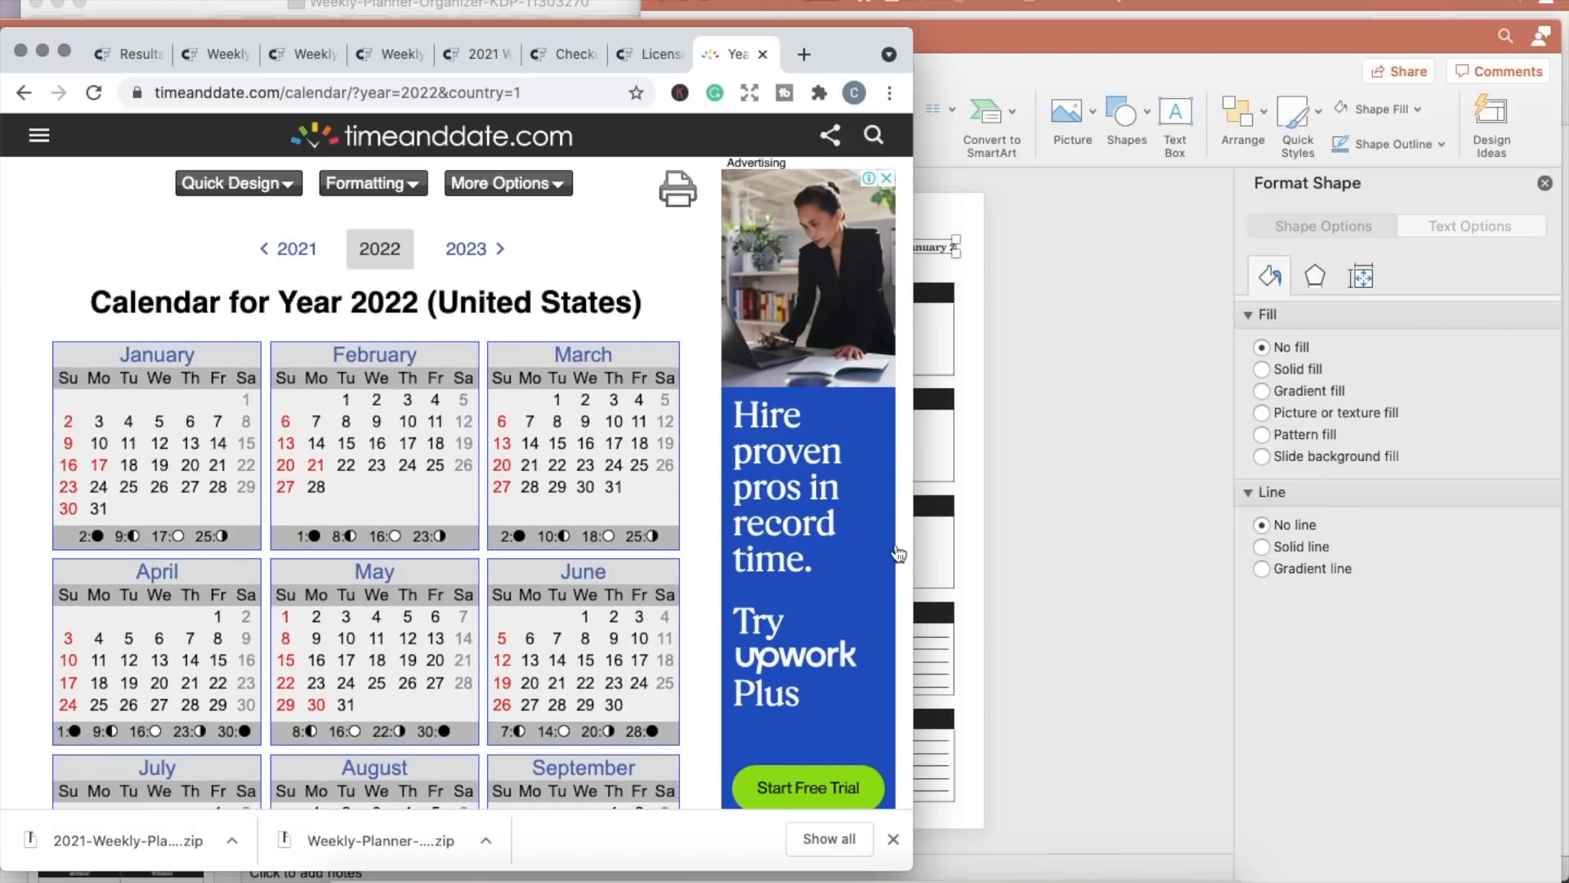
left_click(938, 243)
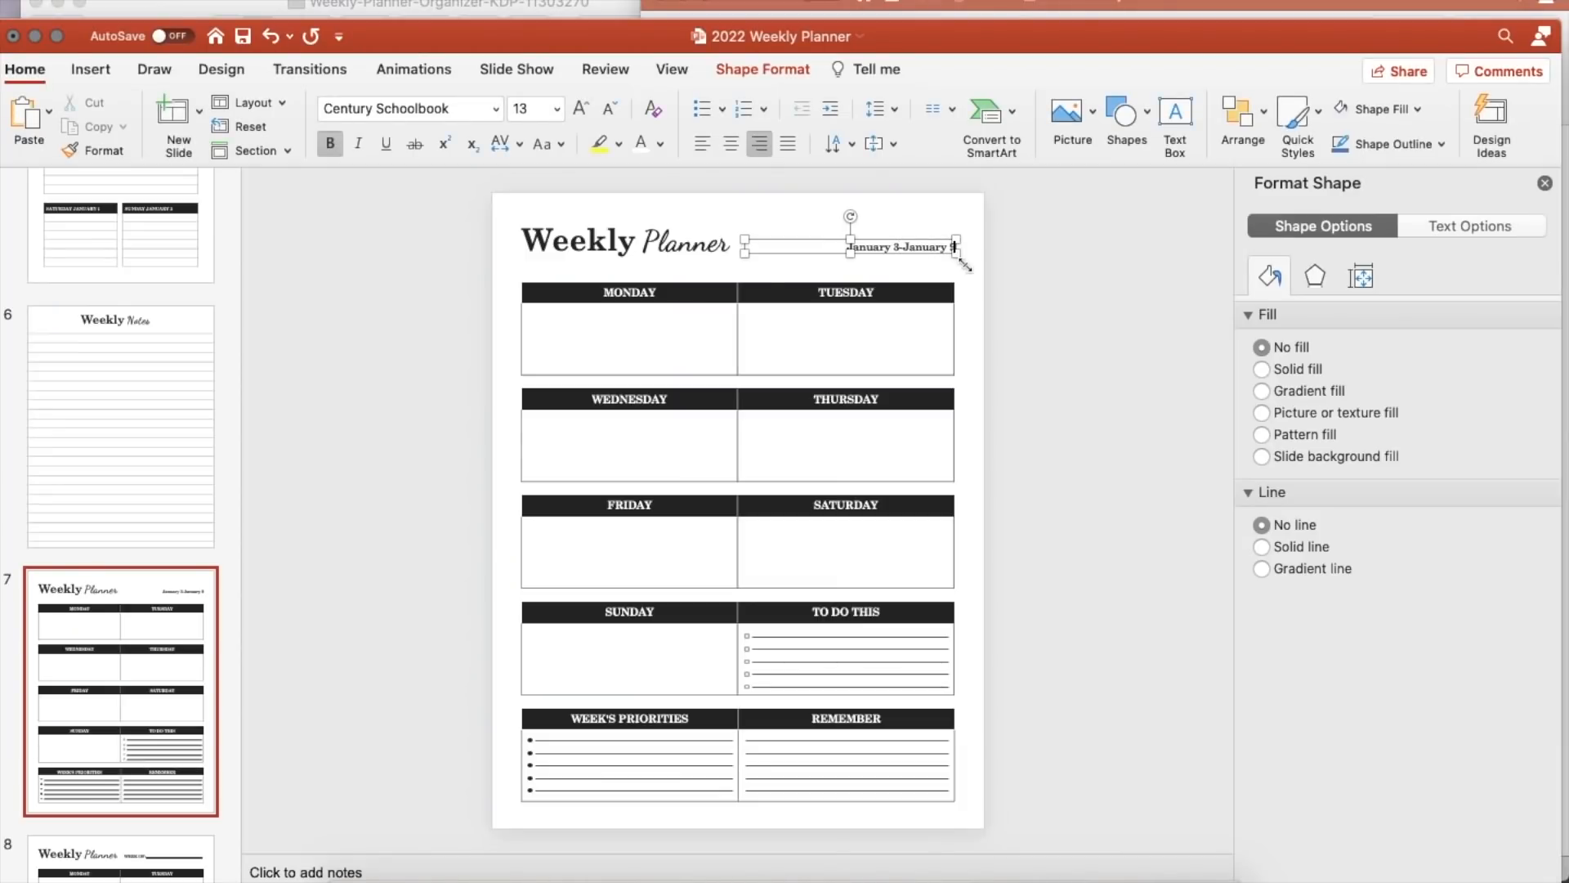
Step: Duplicate daily slides 4 and 5 and move the copies directly after the January 3-January 9 overview slide
scroll(223, 503, "down", 1)
scroll(223, 504, "up", 6)
left_click(164, 401)
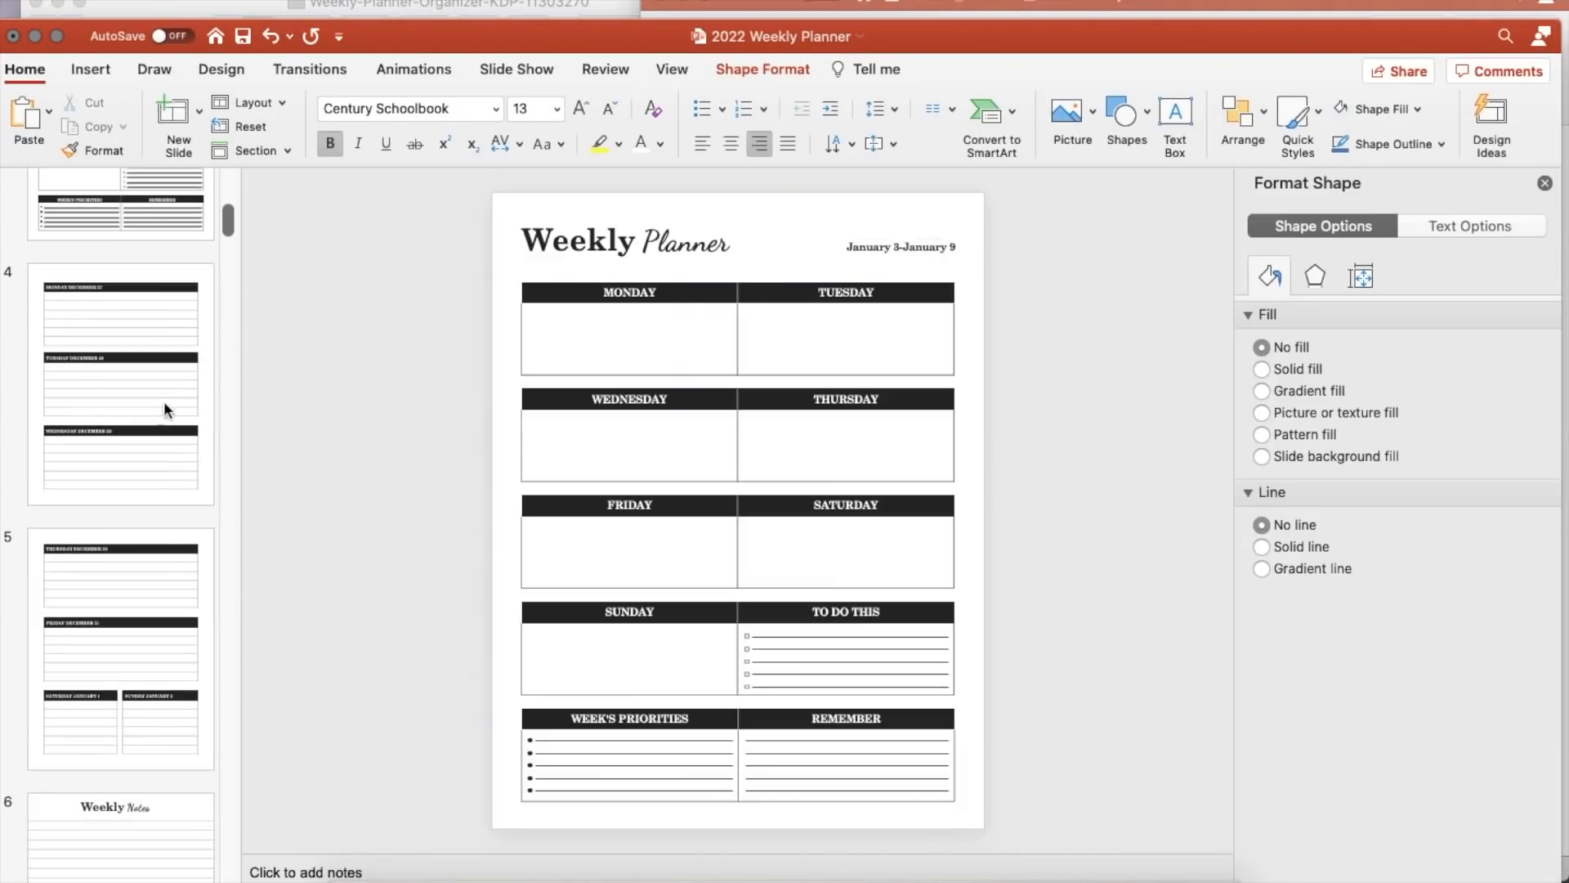
right_click(160, 555)
left_click(225, 655)
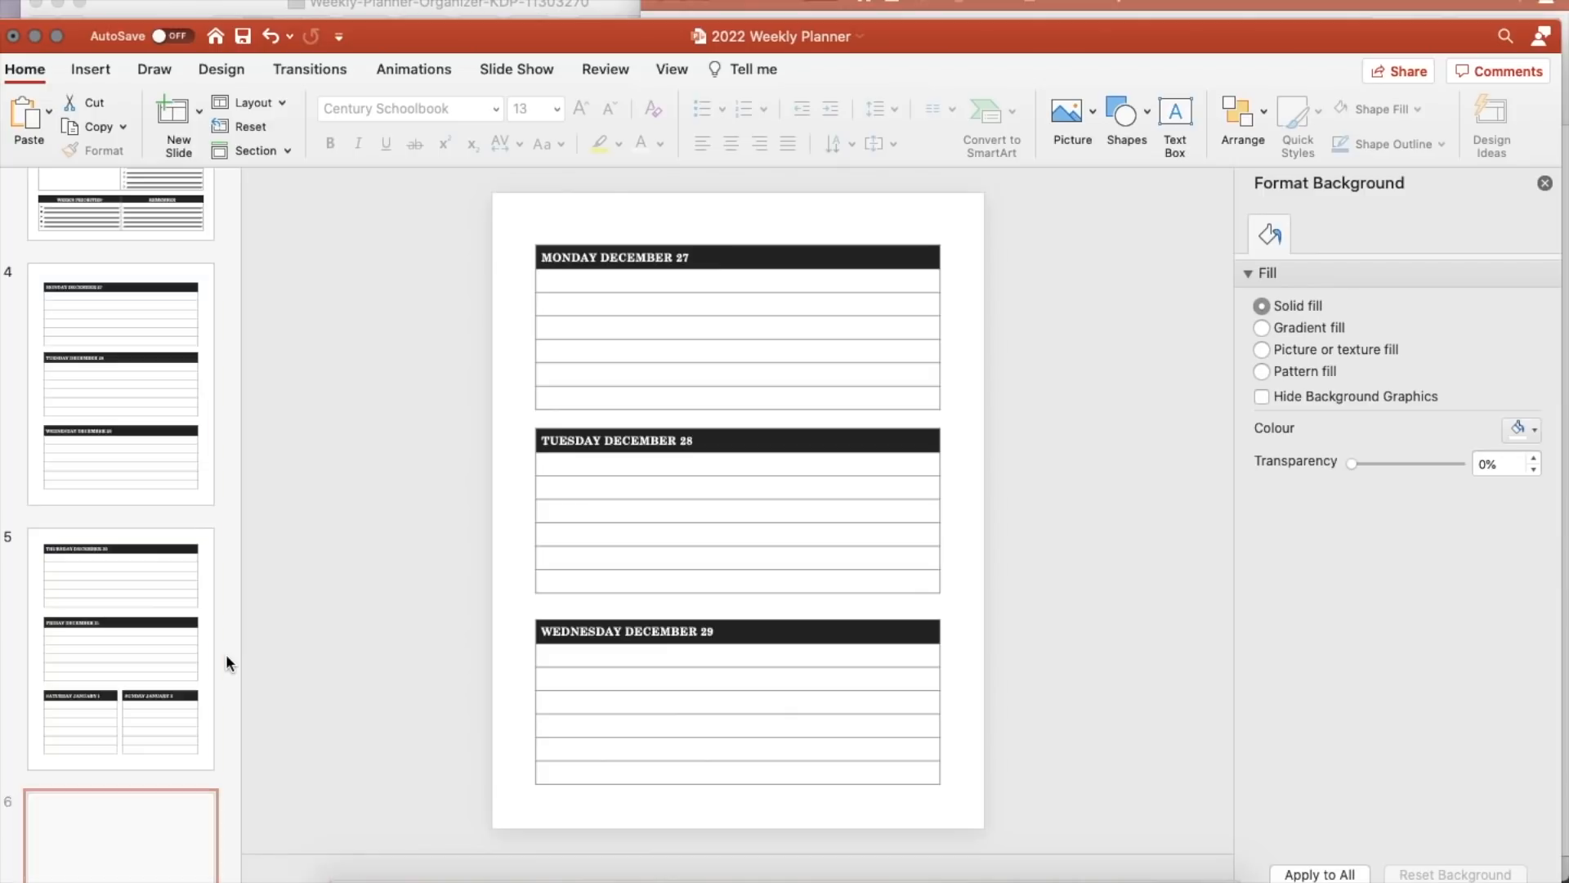
scroll(140, 452, "down", 3)
left_click_drag(135, 325, 106, 655)
scroll(104, 654, "down", 3)
left_click_drag(85, 373, 82, 693)
scroll(87, 522, "up", 3)
left_click(86, 522)
scroll(234, 490, "up", 5)
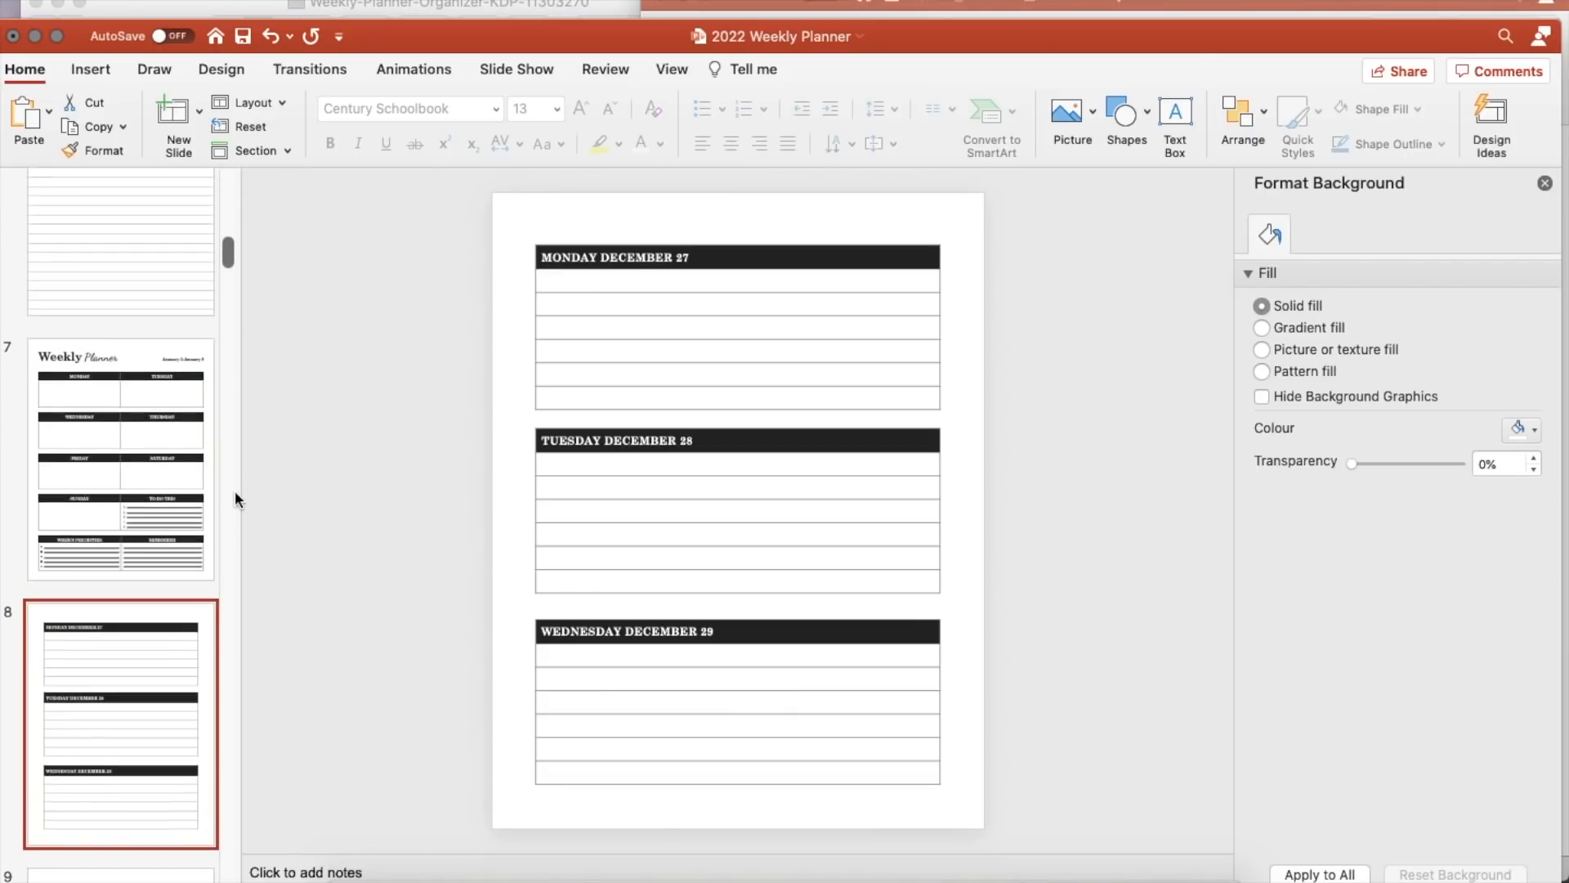
Step: Retitle slide 8's daily headers as MONDAY JANUARY 3, TUESDAY JANUARY 4 and WEDNESDAY JANUARY 5
left_click_drag(693, 257, 607, 260)
type("JANUA")
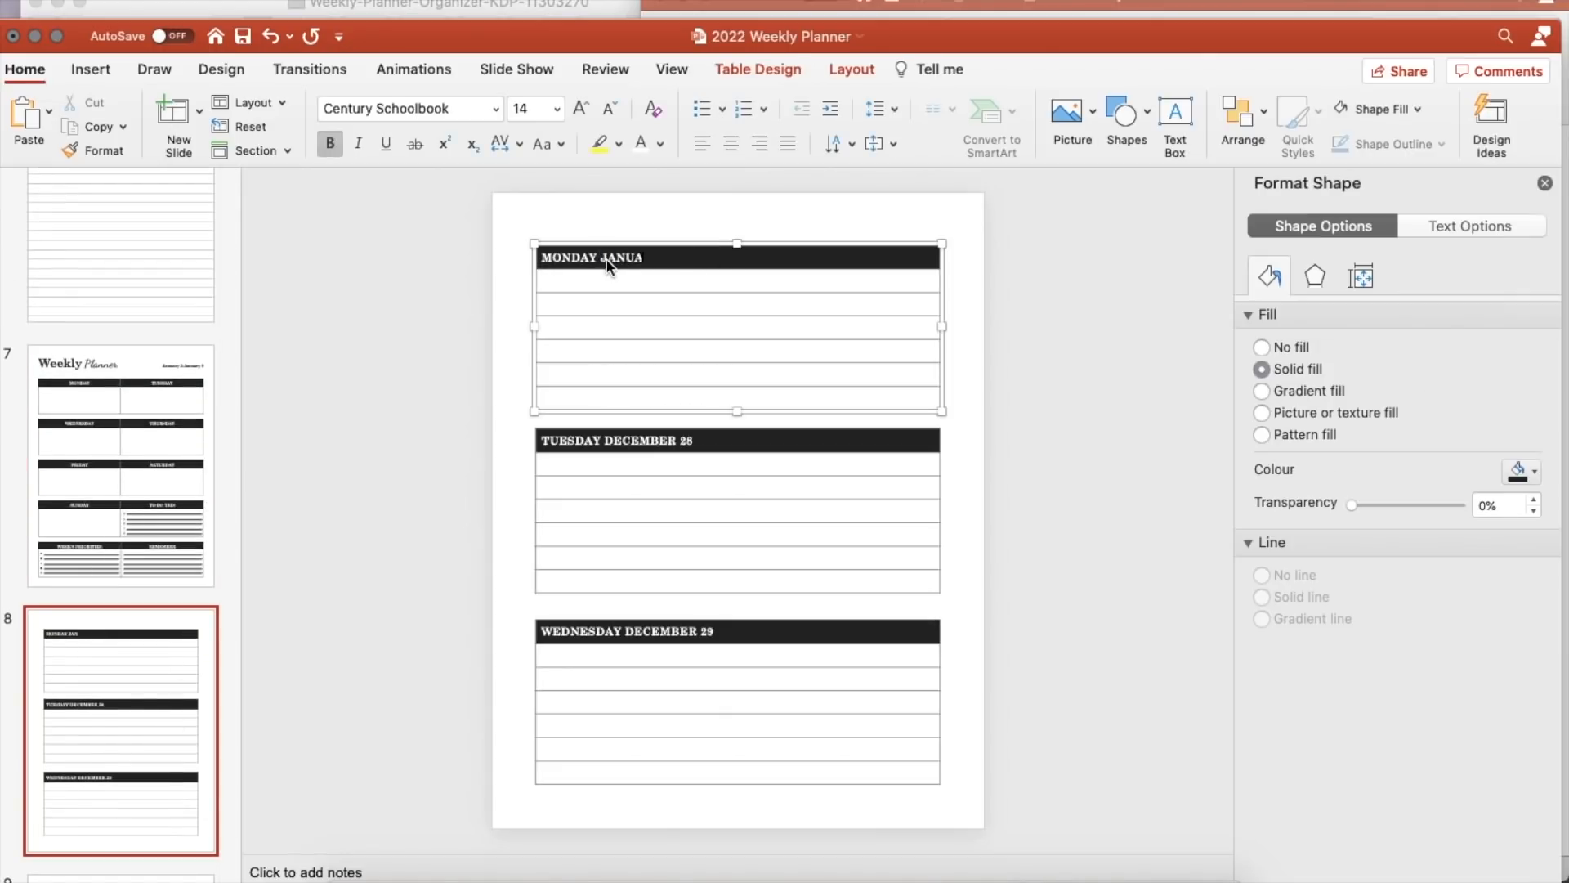
left_click_drag(700, 442, 621, 440)
left_click_drag(733, 634, 625, 633)
type("JANUARY 5")
Step: Retitle slide 9's daily headers as THURSDAY JANUARY 6, FRIDAY JANUARY 7, SATURDAY JANUARY 8 and SUNDAY JANUARY 9
scroll(135, 703, "down", 5)
left_click(135, 703)
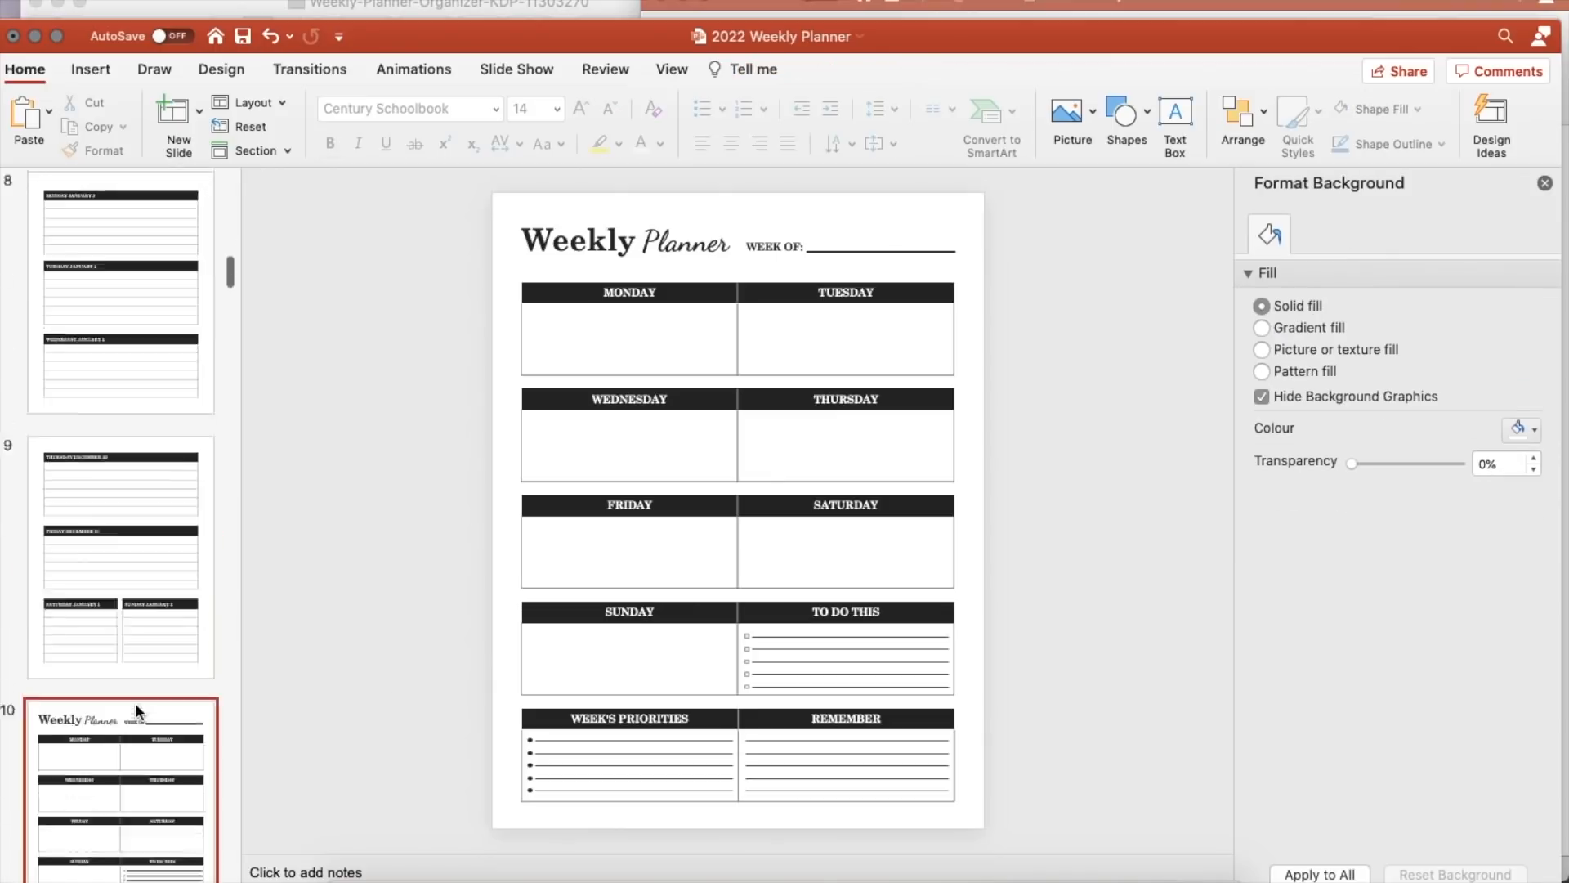
scroll(135, 703, "up", 1)
left_click(125, 665)
left_click_drag(706, 251, 619, 252)
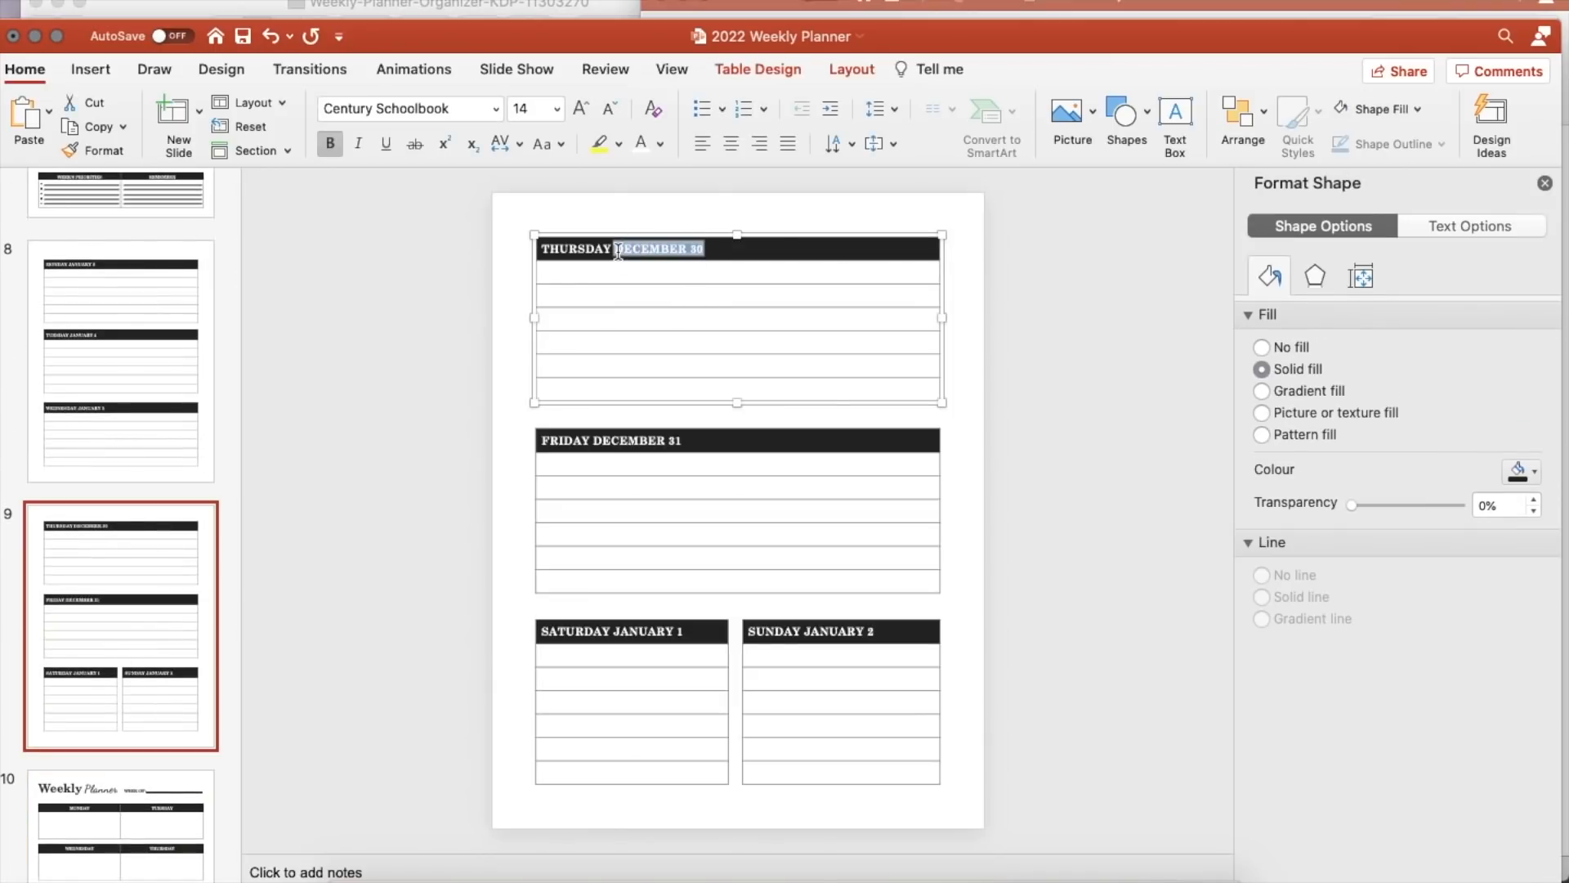
type("JANUARY")
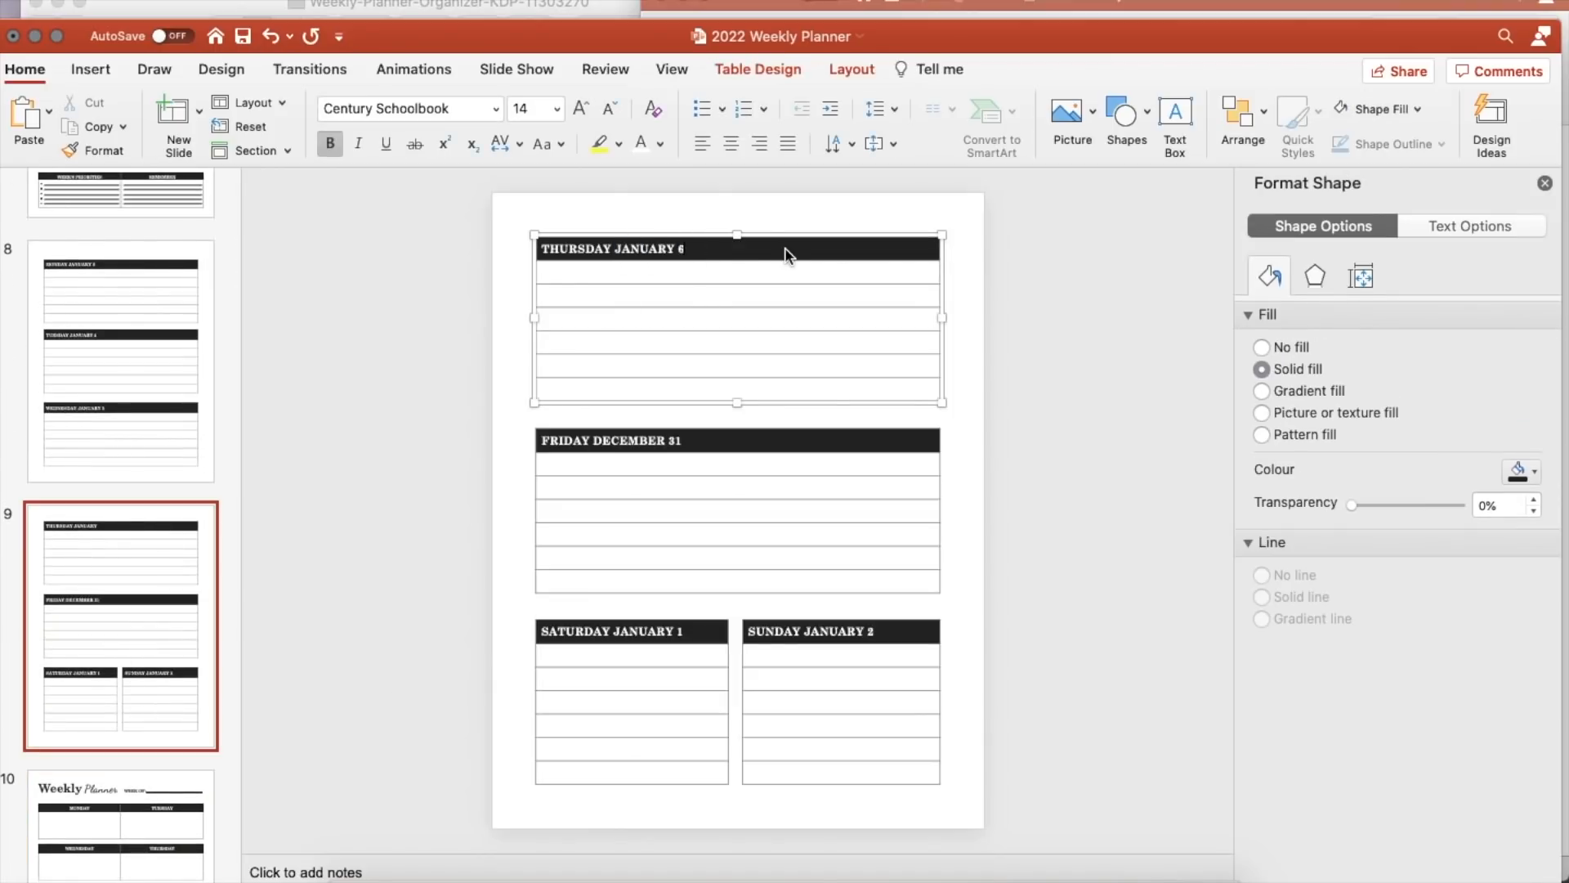
left_click_drag(684, 441, 624, 445)
type("JANUARY 7")
double_click(682, 633)
type("8")
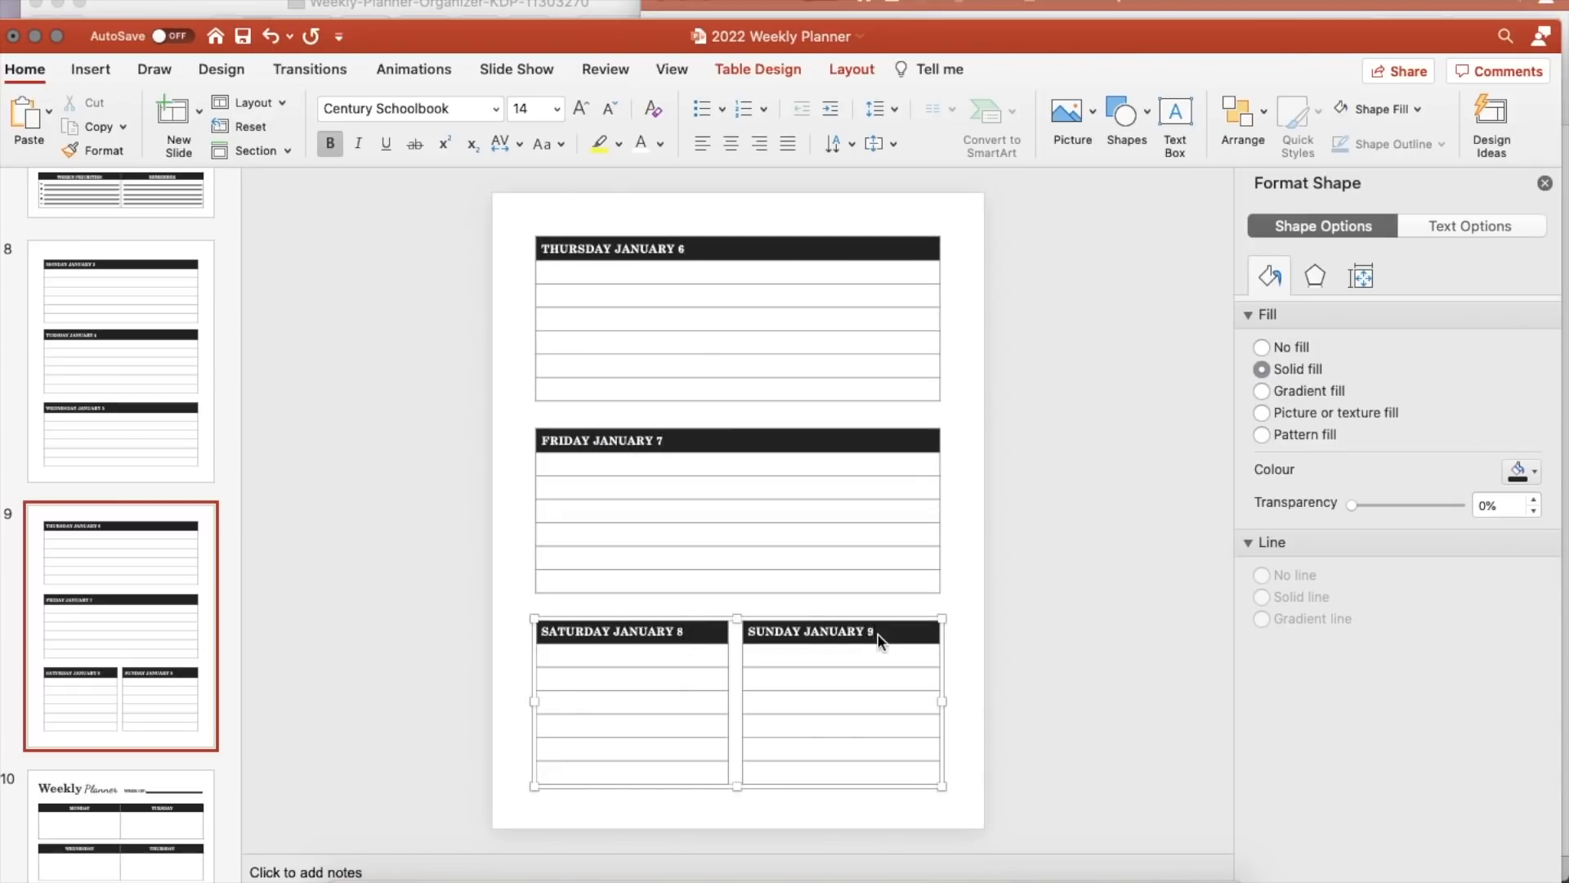
Step: Duplicate the lined Weekly Notes slide and move the copy directly after the January 6-9 daily slide
scroll(134, 530, "up", 5)
left_click(120, 239)
right_click(119, 238)
left_click(177, 370)
left_click_drag(176, 376, 110, 866)
scroll(103, 389, "down", 3)
left_click_drag(93, 319, 65, 704)
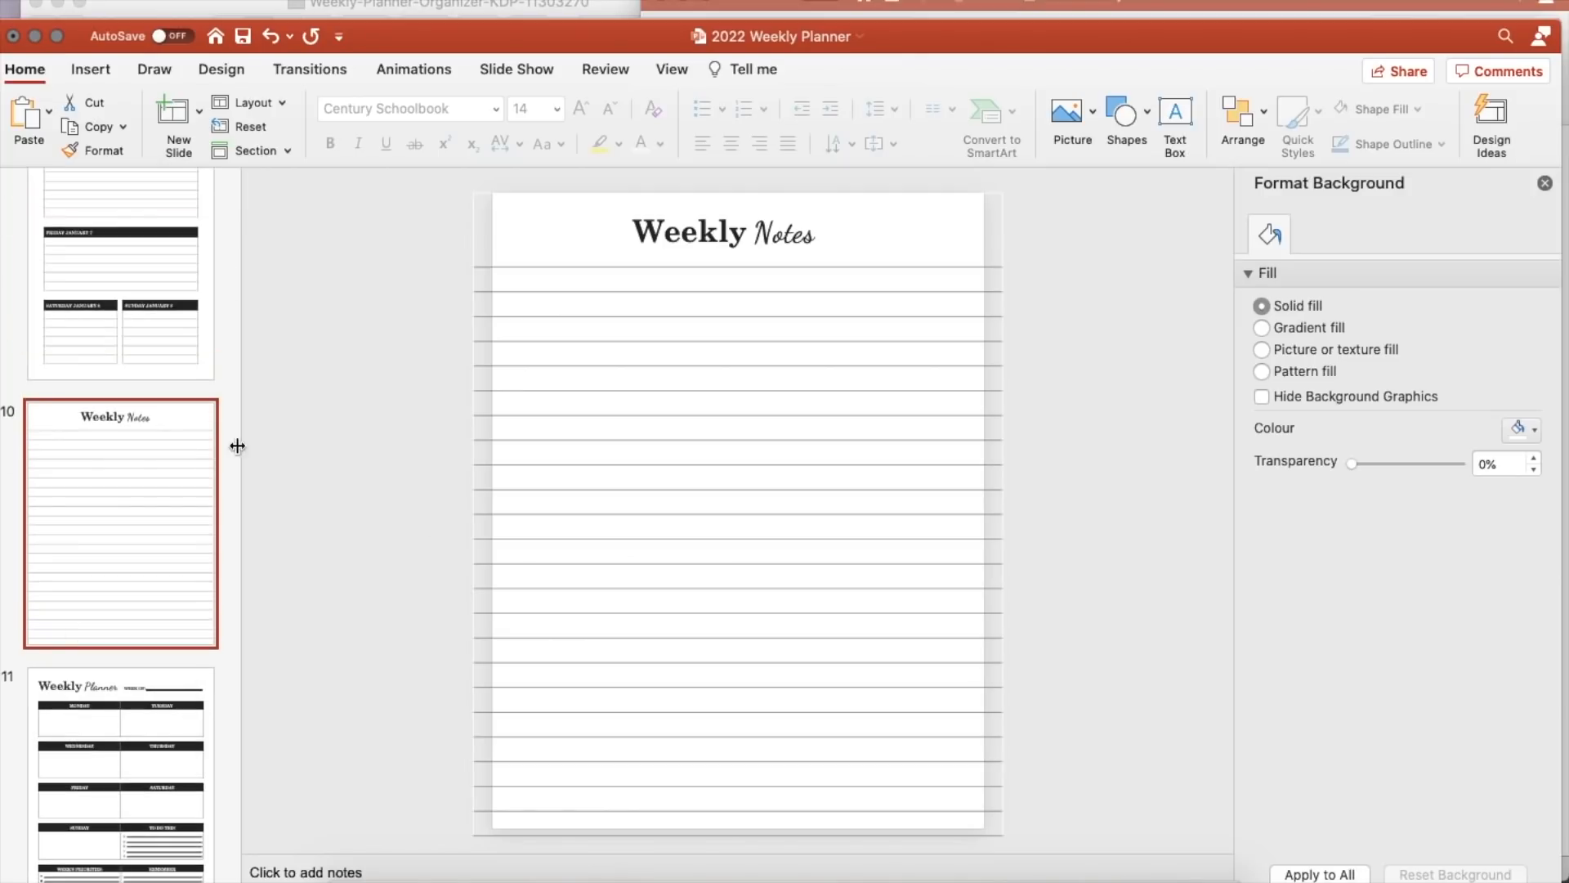
left_click(193, 738)
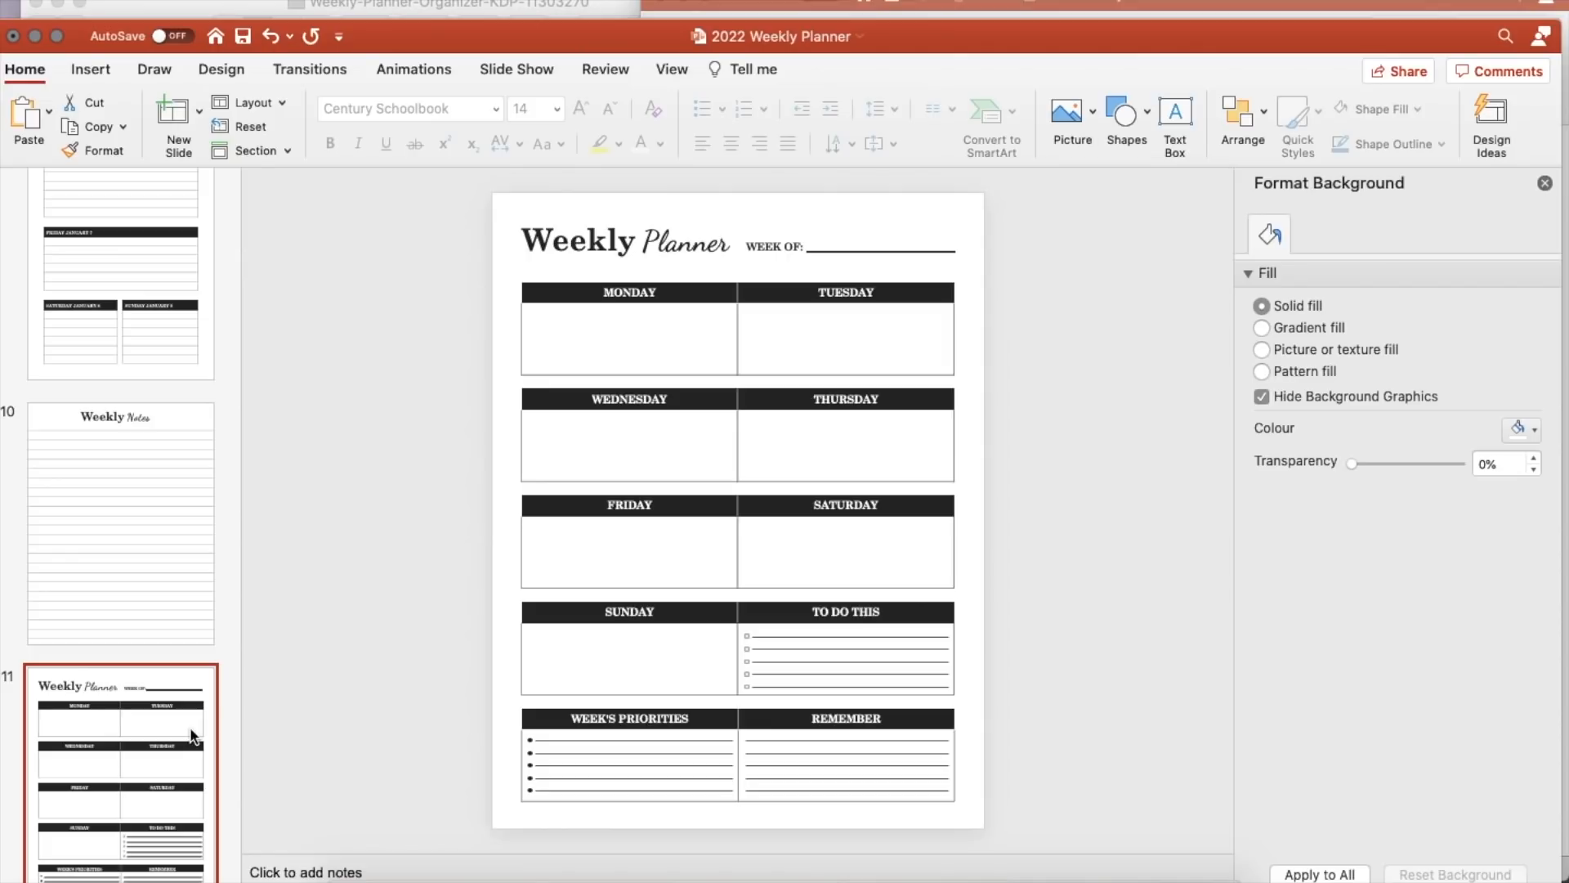
scroll(192, 736, "up", 5)
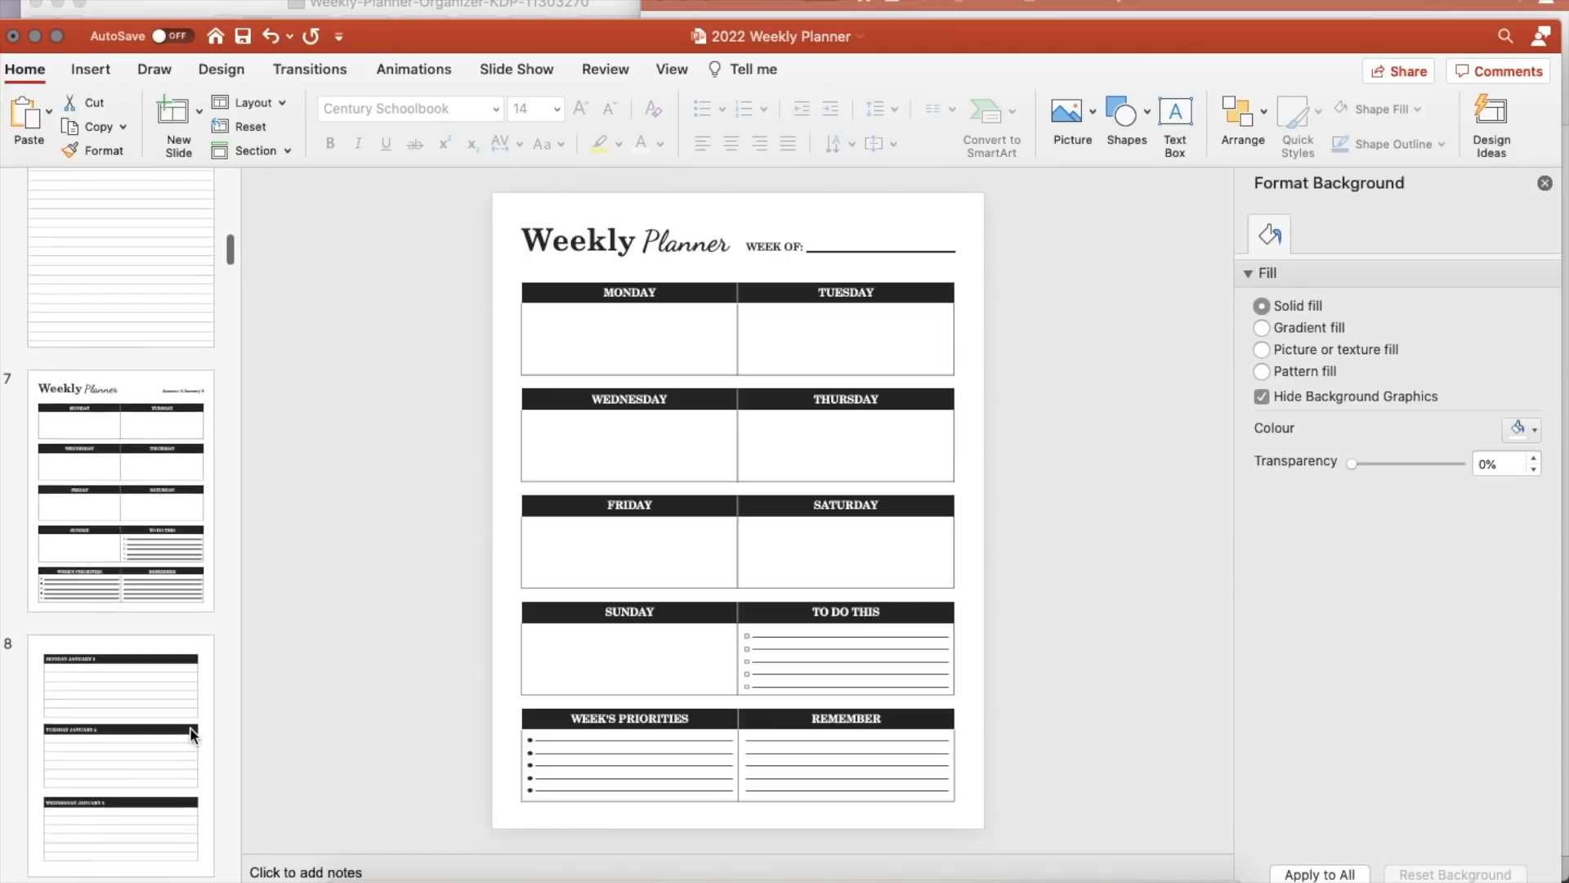
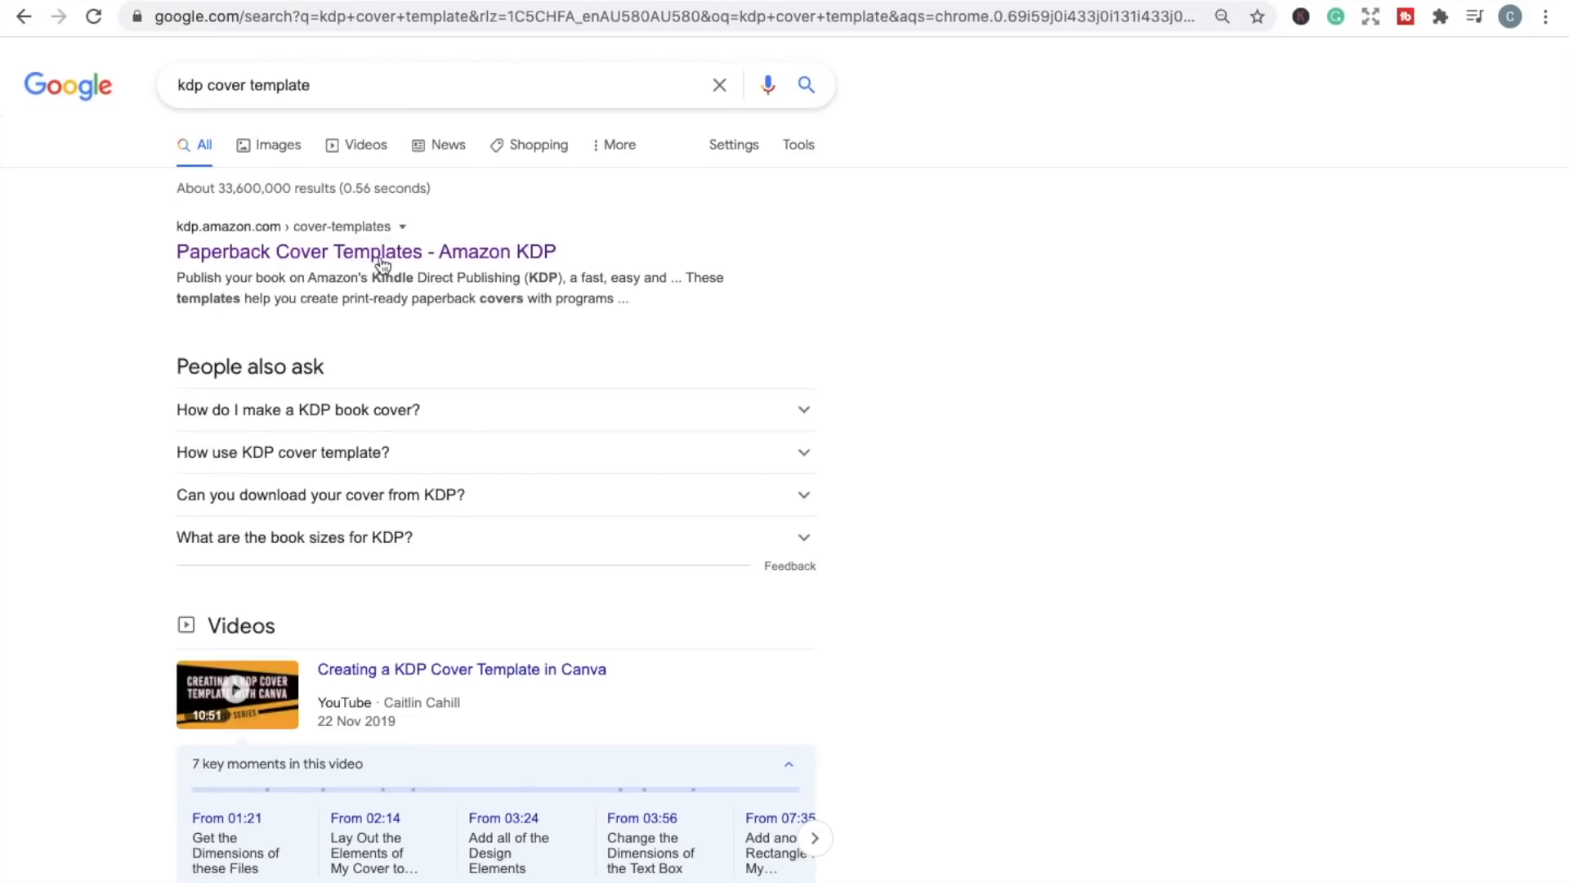
Step: Open Amazon KDP's Paperback Cover Templates page and download an 8.5 x 11 in, 214-page, white-paper cover template
left_click(375, 260)
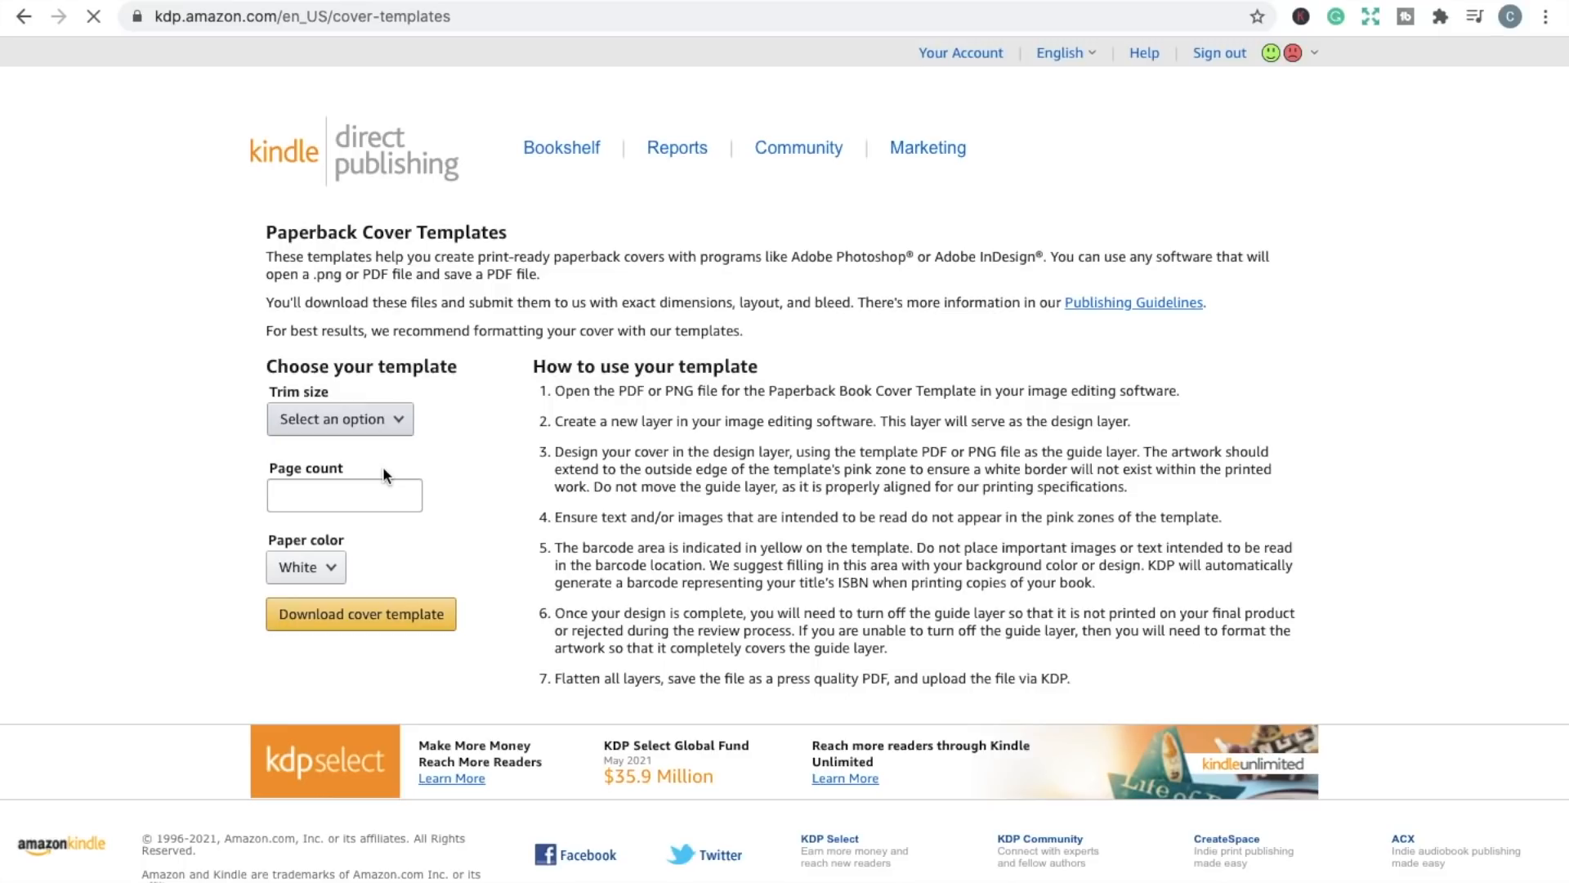
left_click(351, 422)
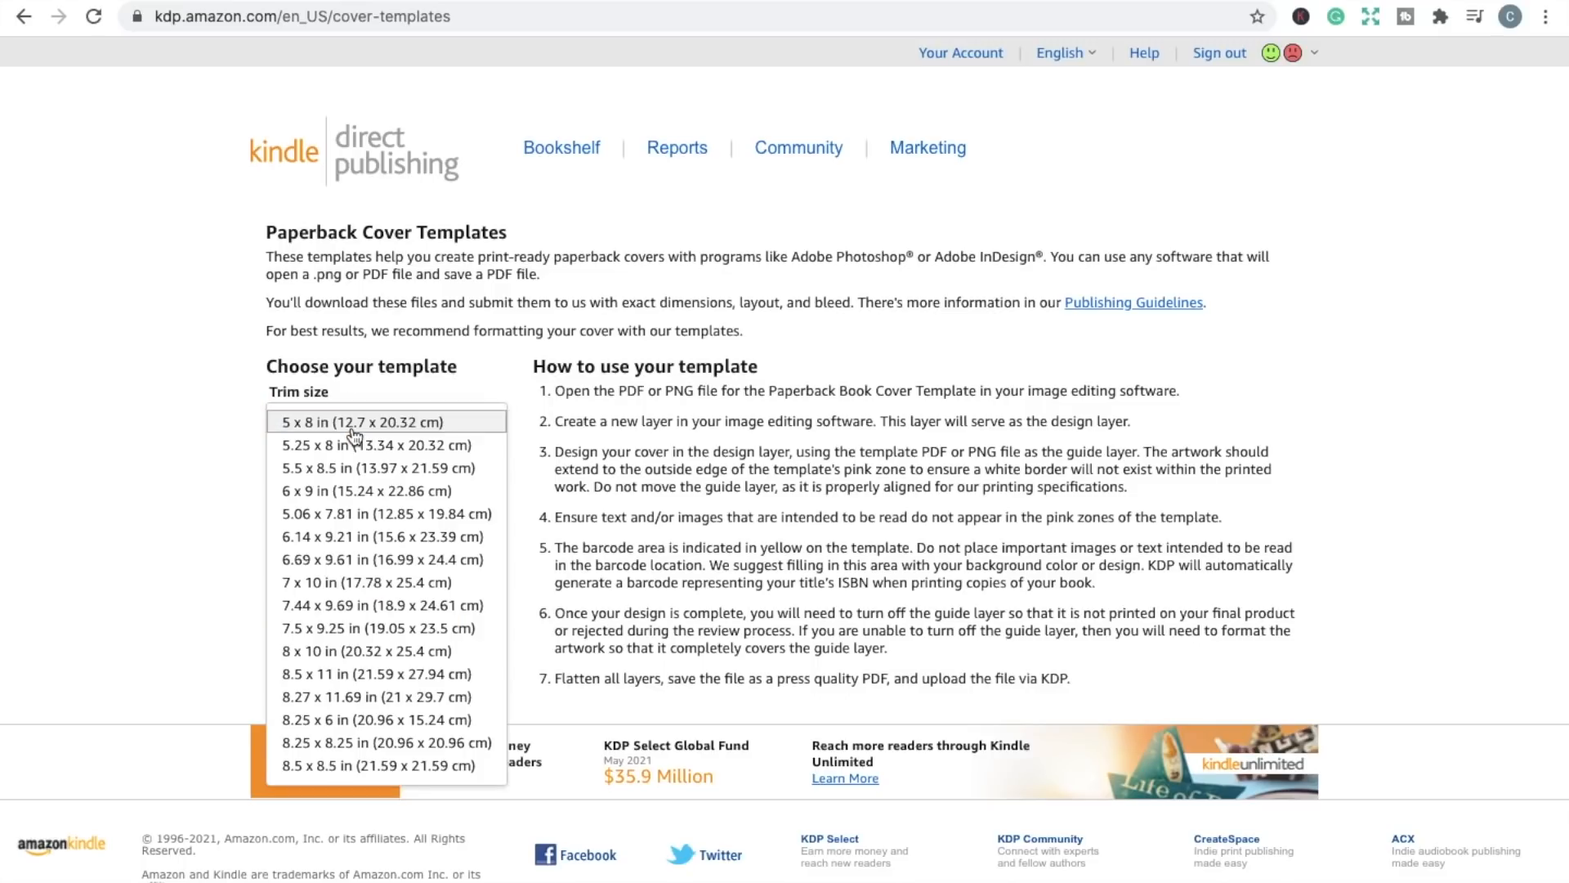
left_click(340, 672)
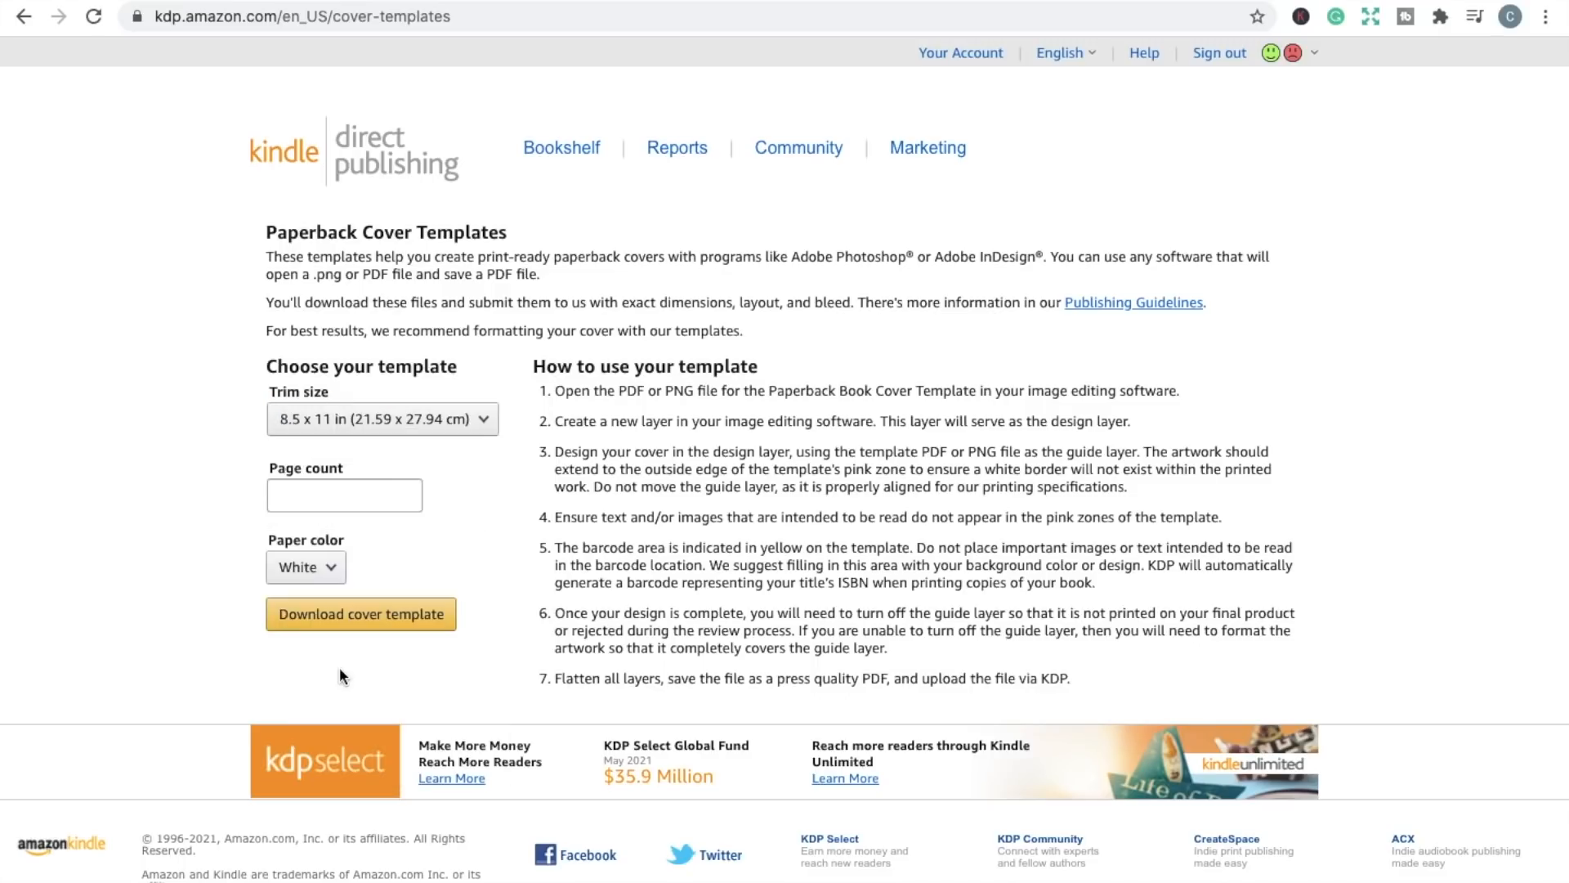
left_click(312, 500)
type("214")
left_click(343, 621)
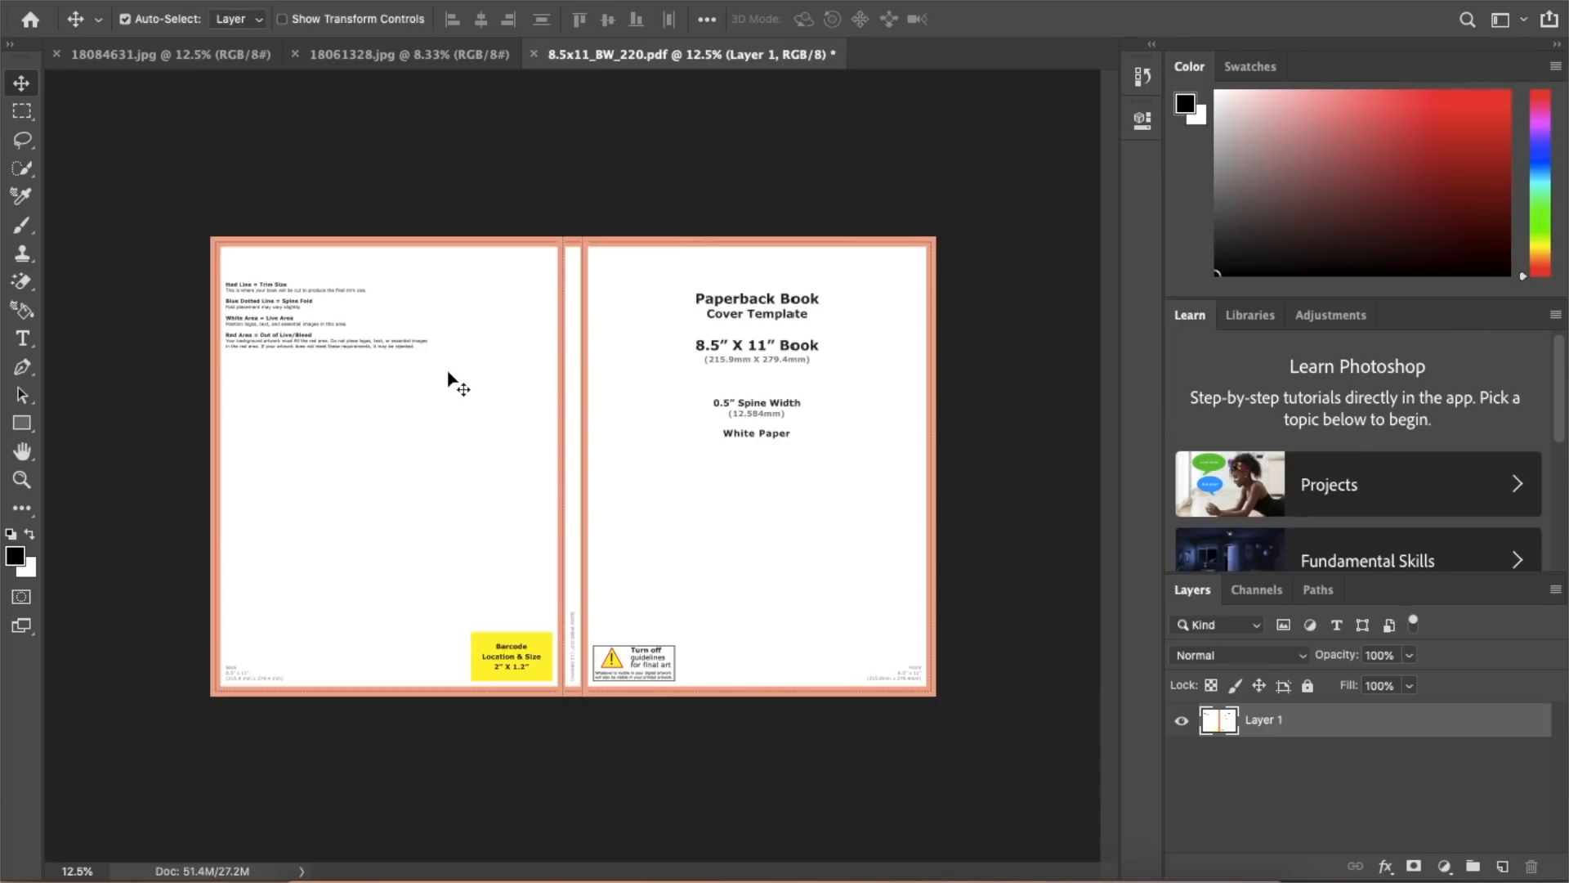
Step: In Photoshop, copy the floral pattern from 18084631.jpg and paste it into the 8.5x11_BW_220.pdf cover template
left_click(163, 60)
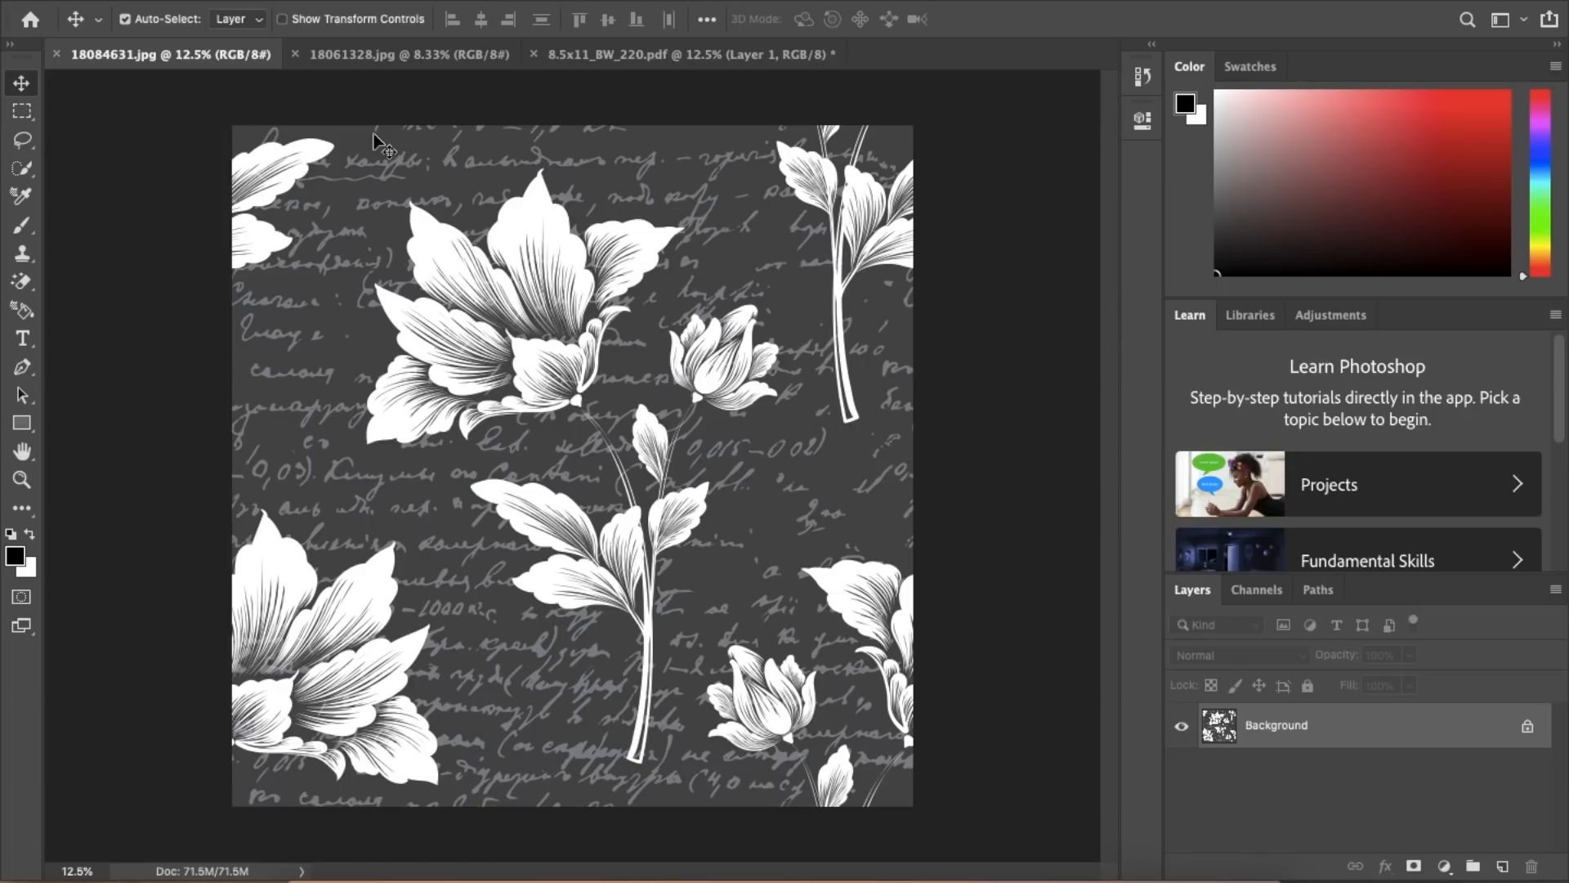
left_click(371, 54)
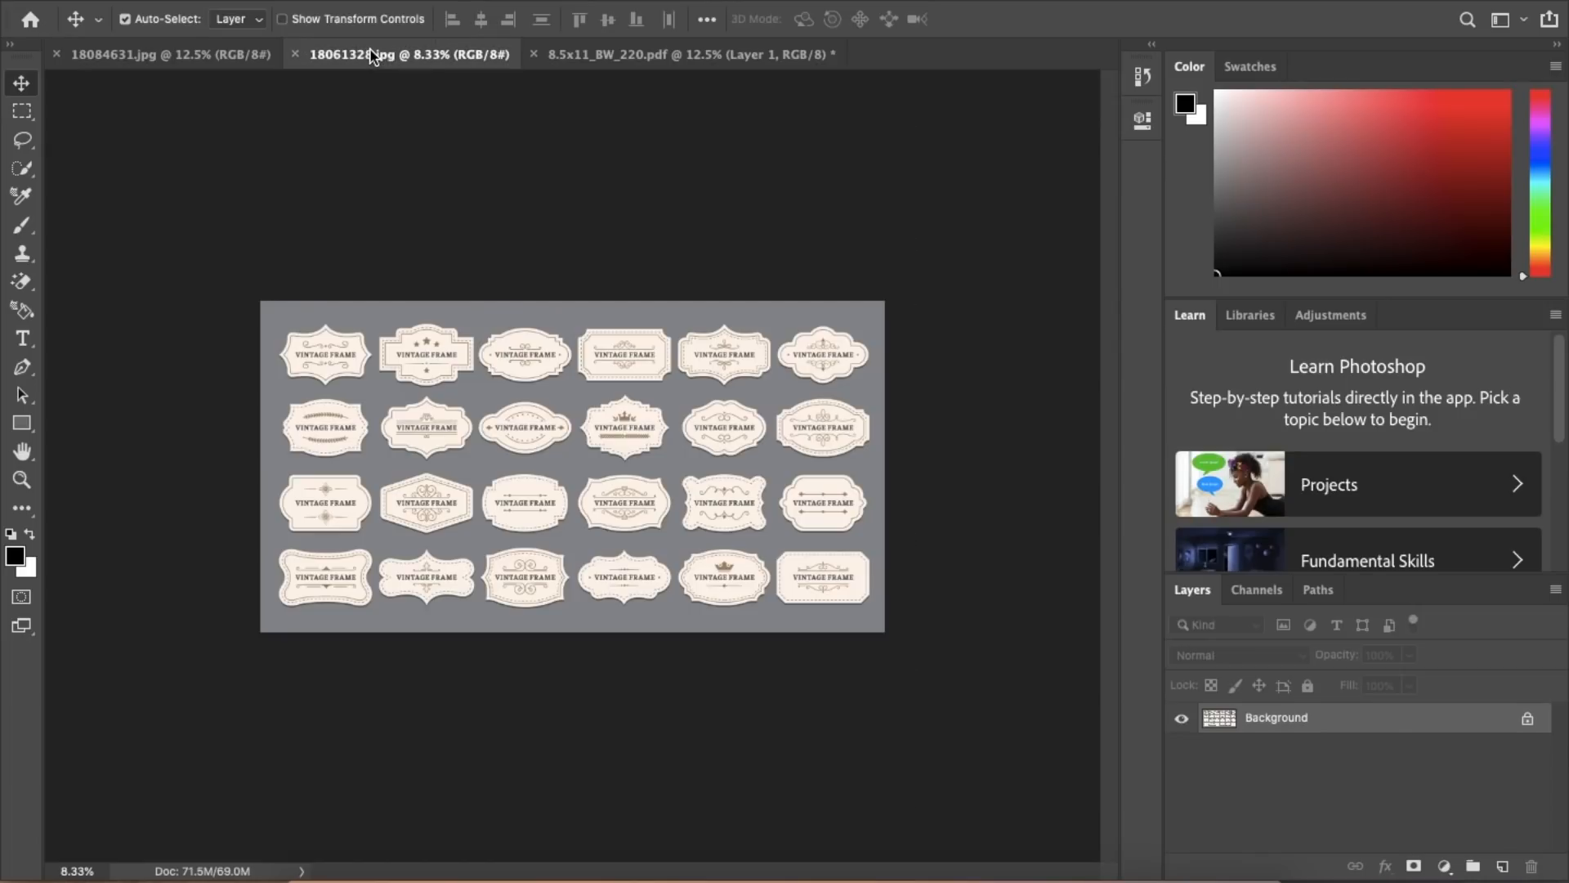
left_click(179, 51)
left_click(30, 109)
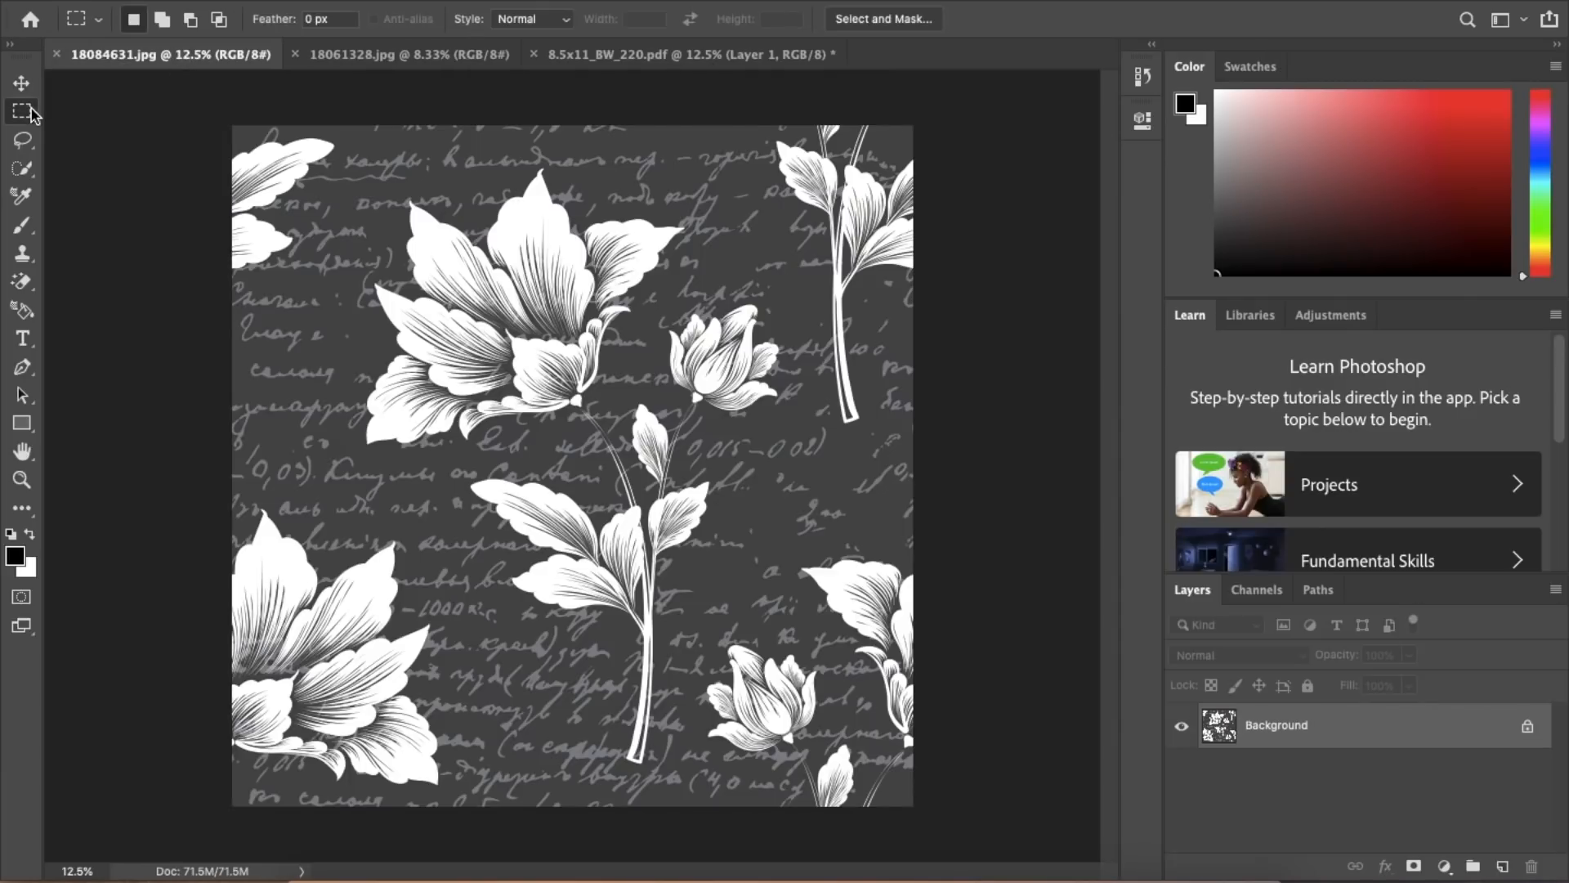
left_click(685, 58)
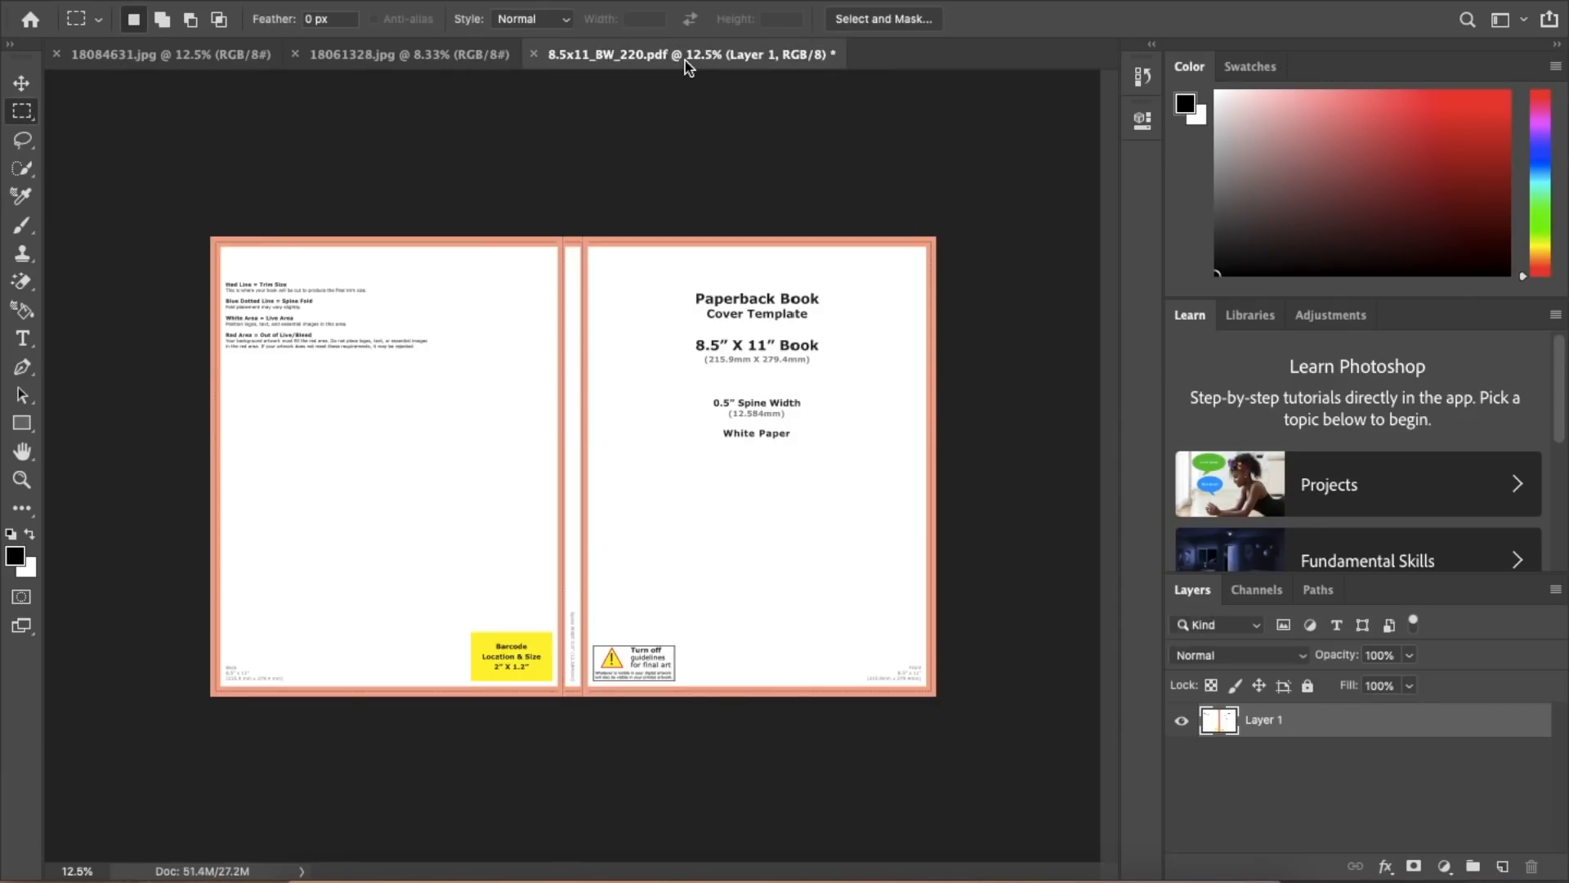
key("super+v")
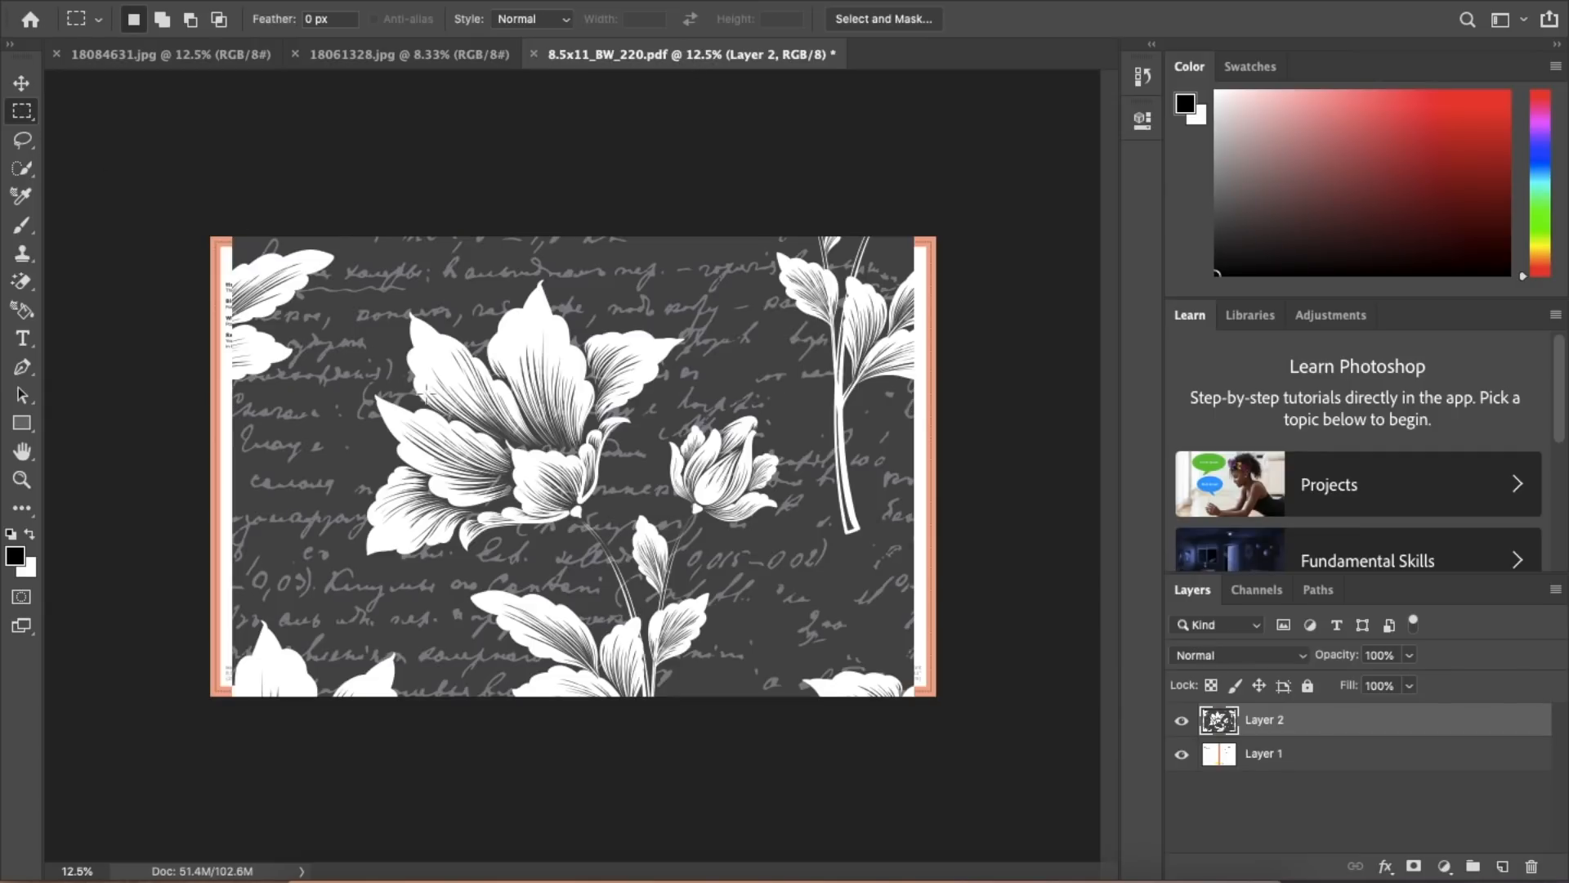
Step: Scale down the pasted floral layer proportionally and position it so it covers the template's front cover
right_click(403, 380)
left_click(473, 565)
left_click_drag(233, 237, 356, 361)
left_click_drag(473, 452, 613, 335)
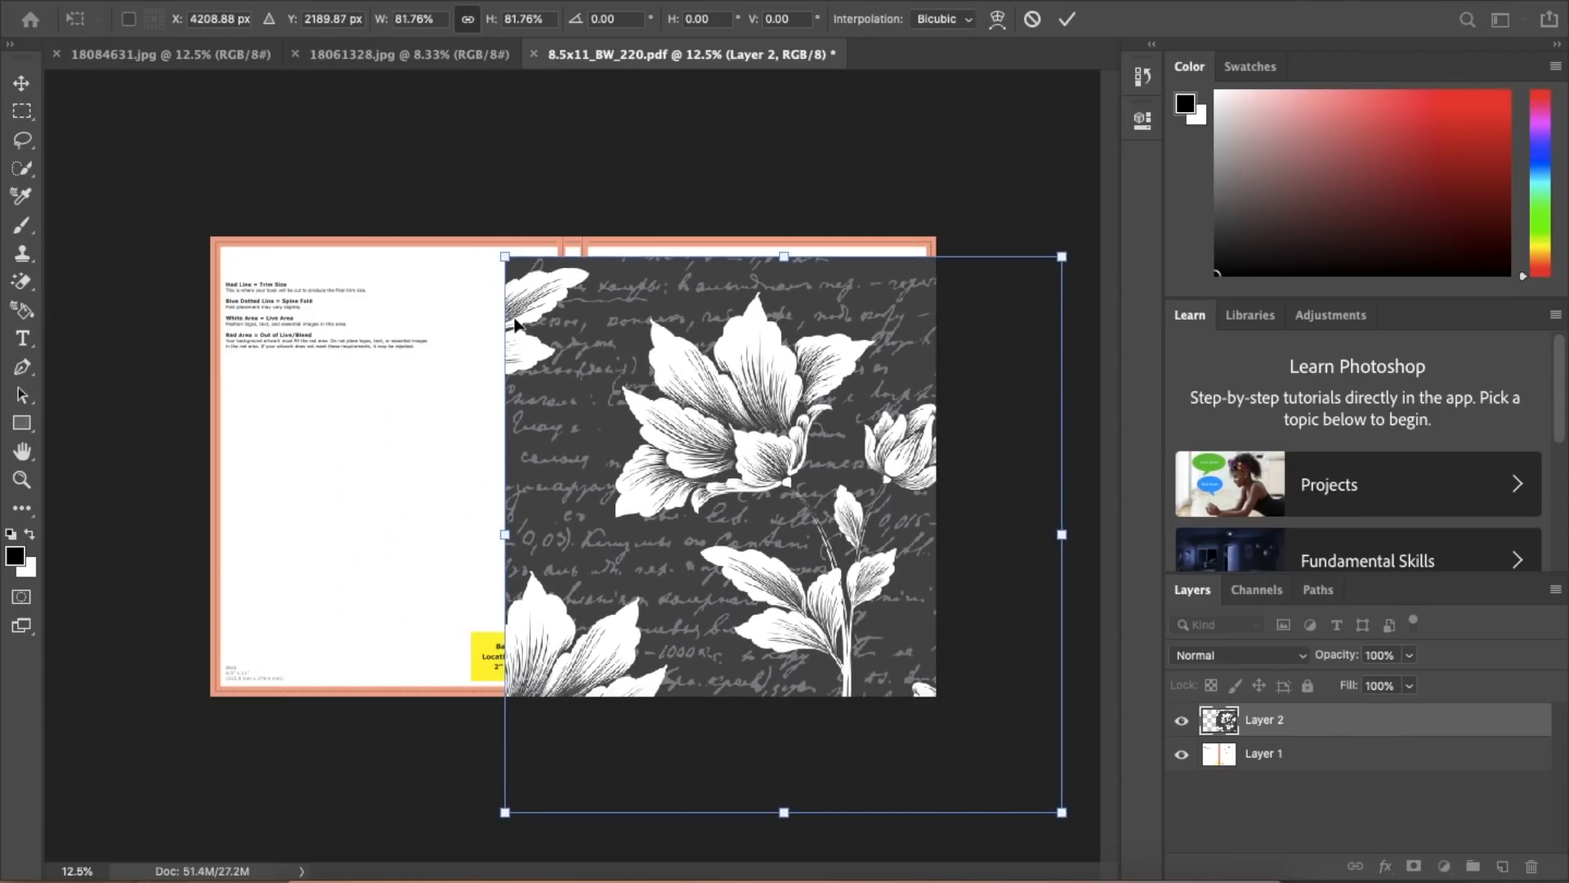
left_click_drag(507, 260, 556, 306)
left_click_drag(683, 384, 655, 344)
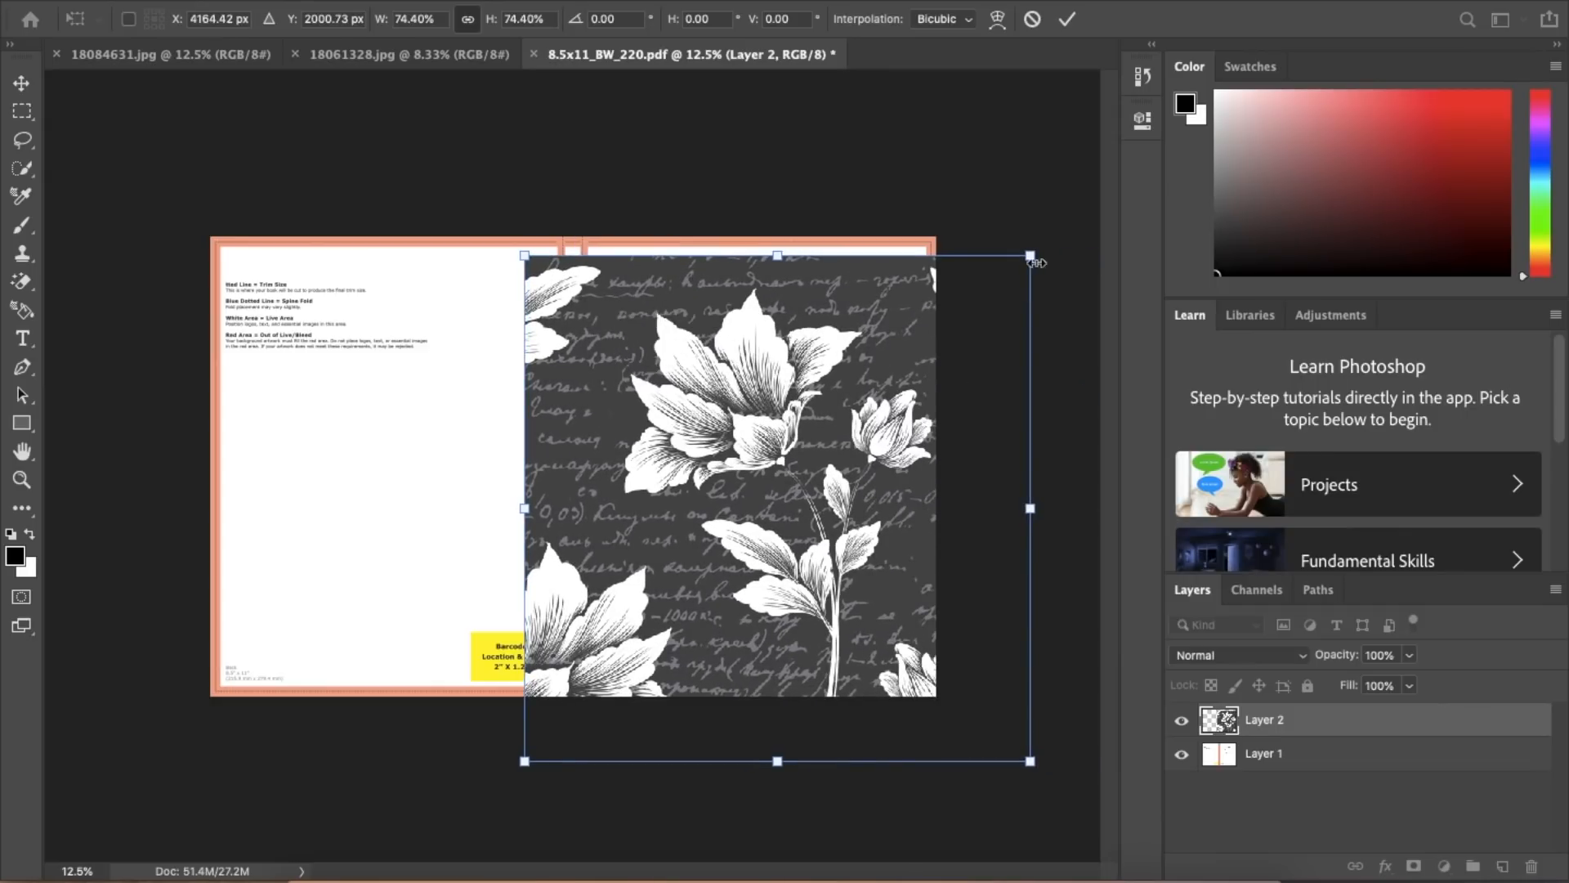
left_click_drag(1030, 256, 997, 287)
left_click_drag(825, 420, 833, 356)
left_click_drag(831, 459, 873, 465)
key("Return")
Step: Duplicate the floral layer and move the copy over the back cover so the pattern continues seamlessly
right_click(1252, 718)
left_click(1303, 816)
left_click(985, 323)
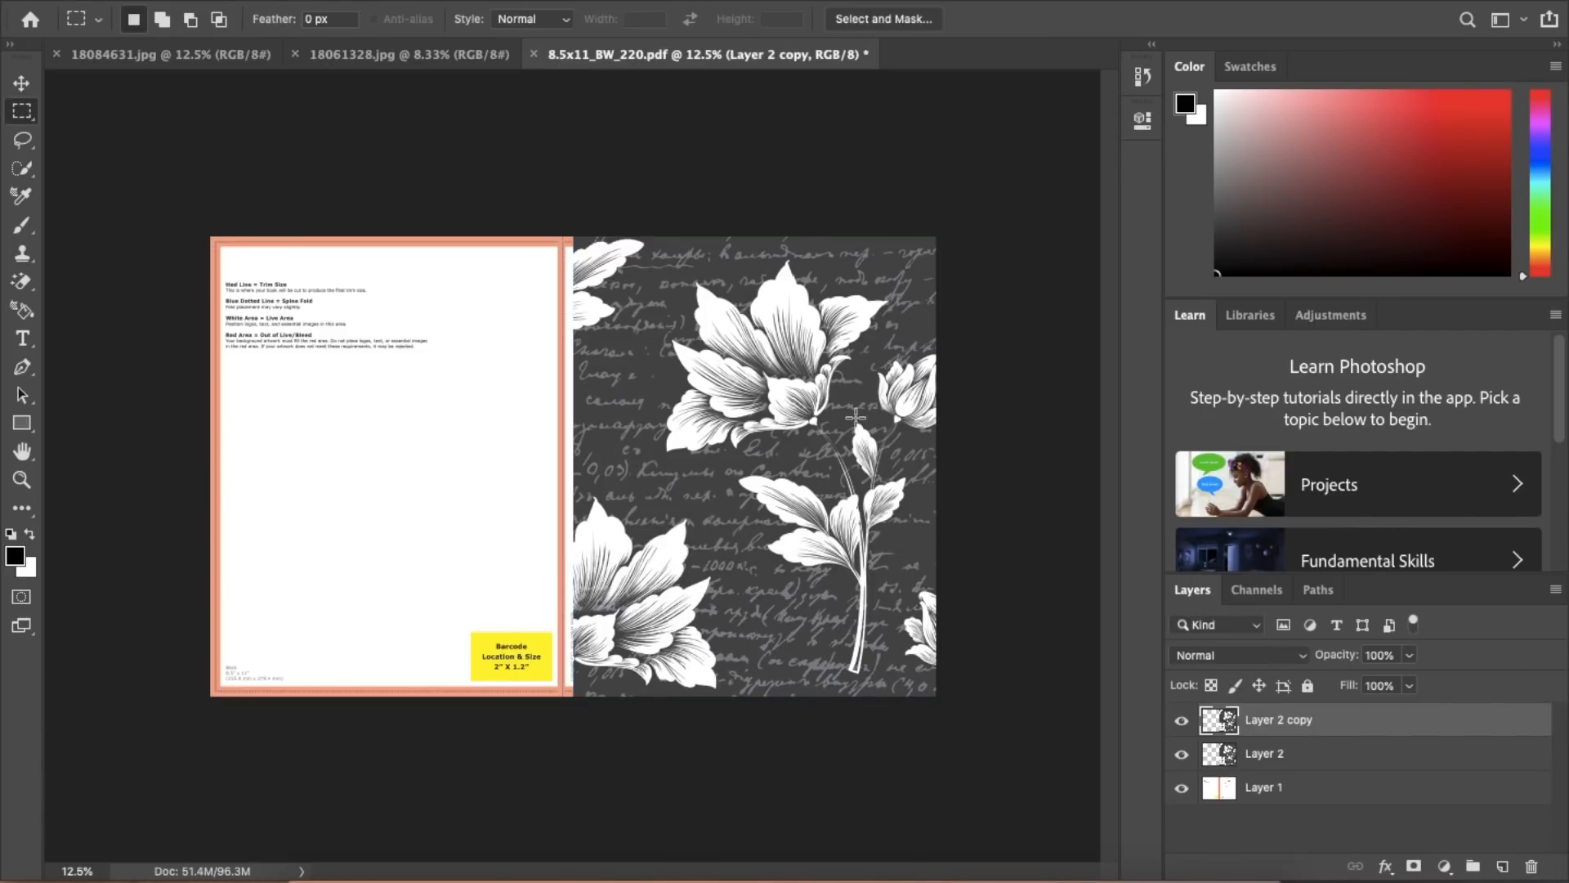
left_click(19, 84)
left_click_drag(728, 448, 245, 445)
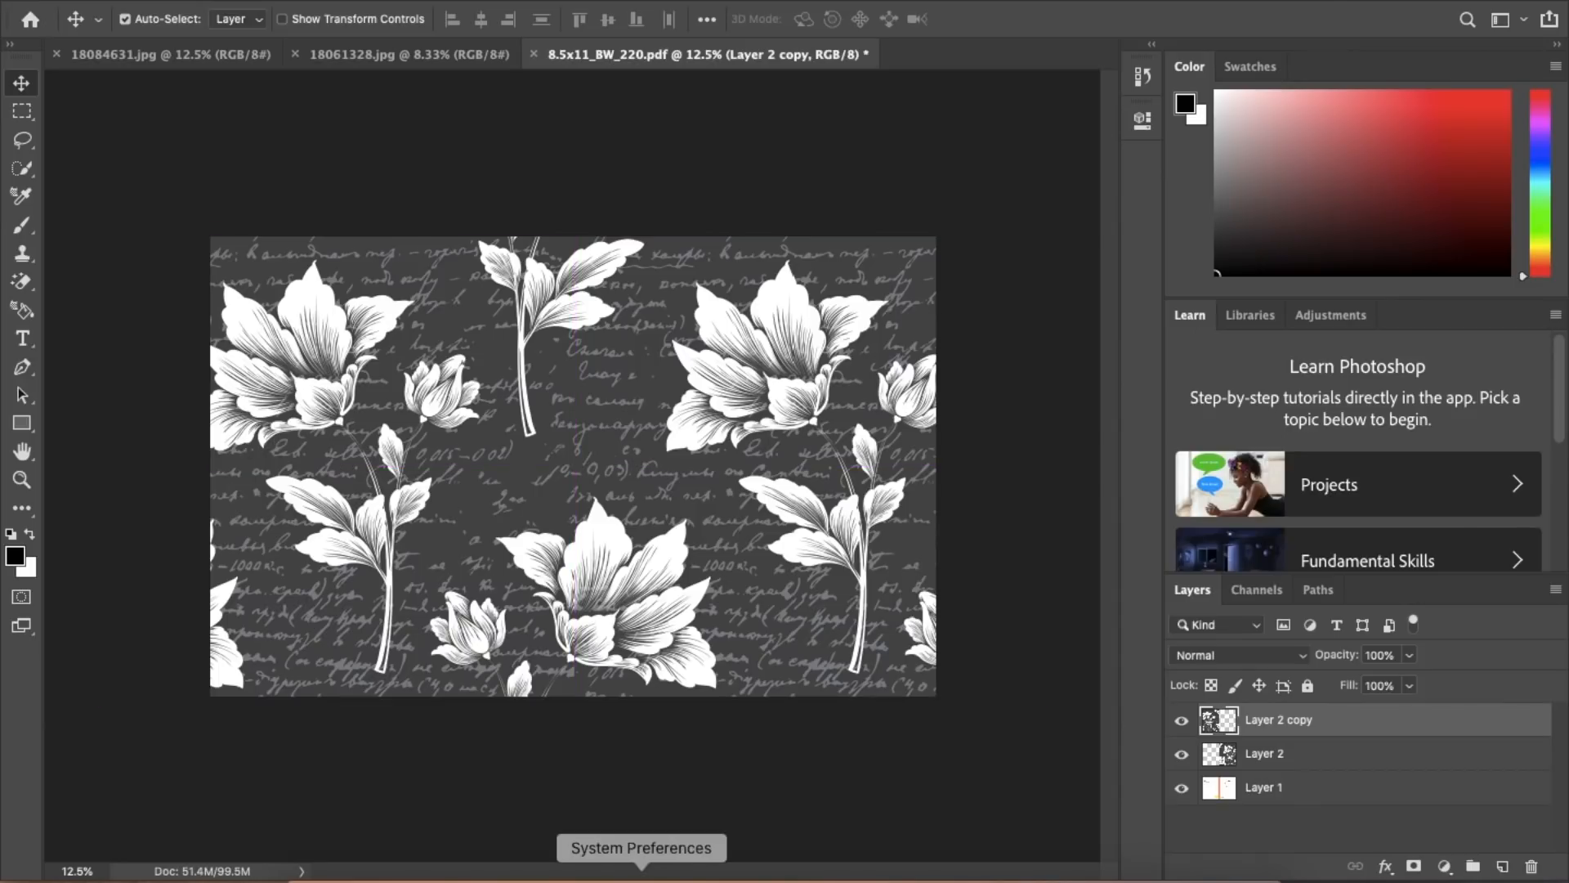
Step: Examine the vintage frame designs in 18061328.jpg up close to choose a cover label
left_click(387, 54)
left_click(21, 480)
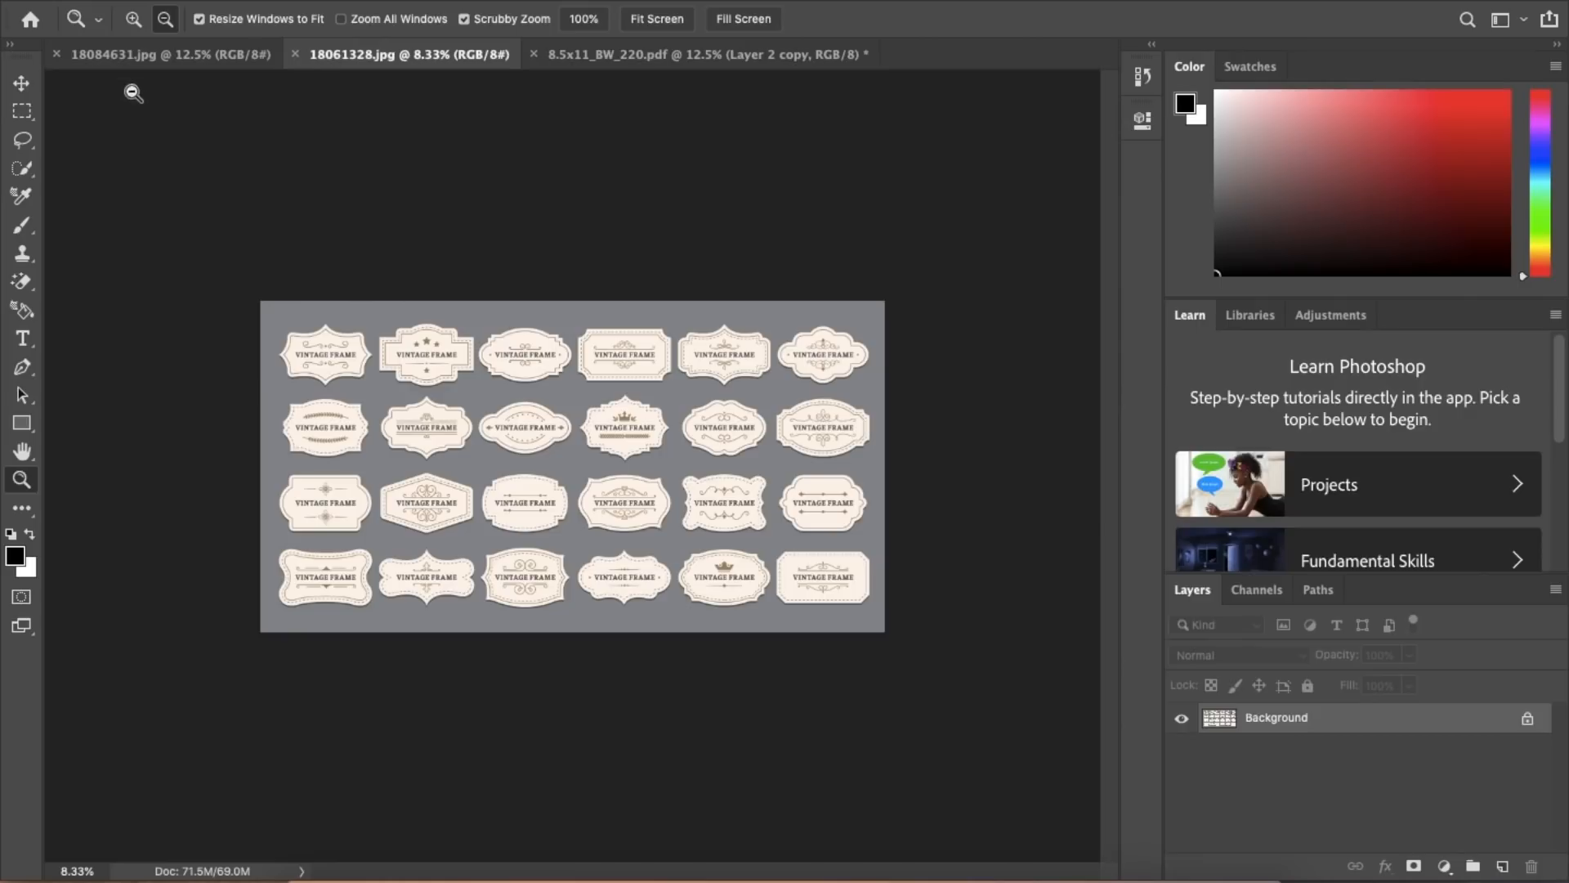
left_click(133, 18)
left_click(286, 310)
left_click(288, 308)
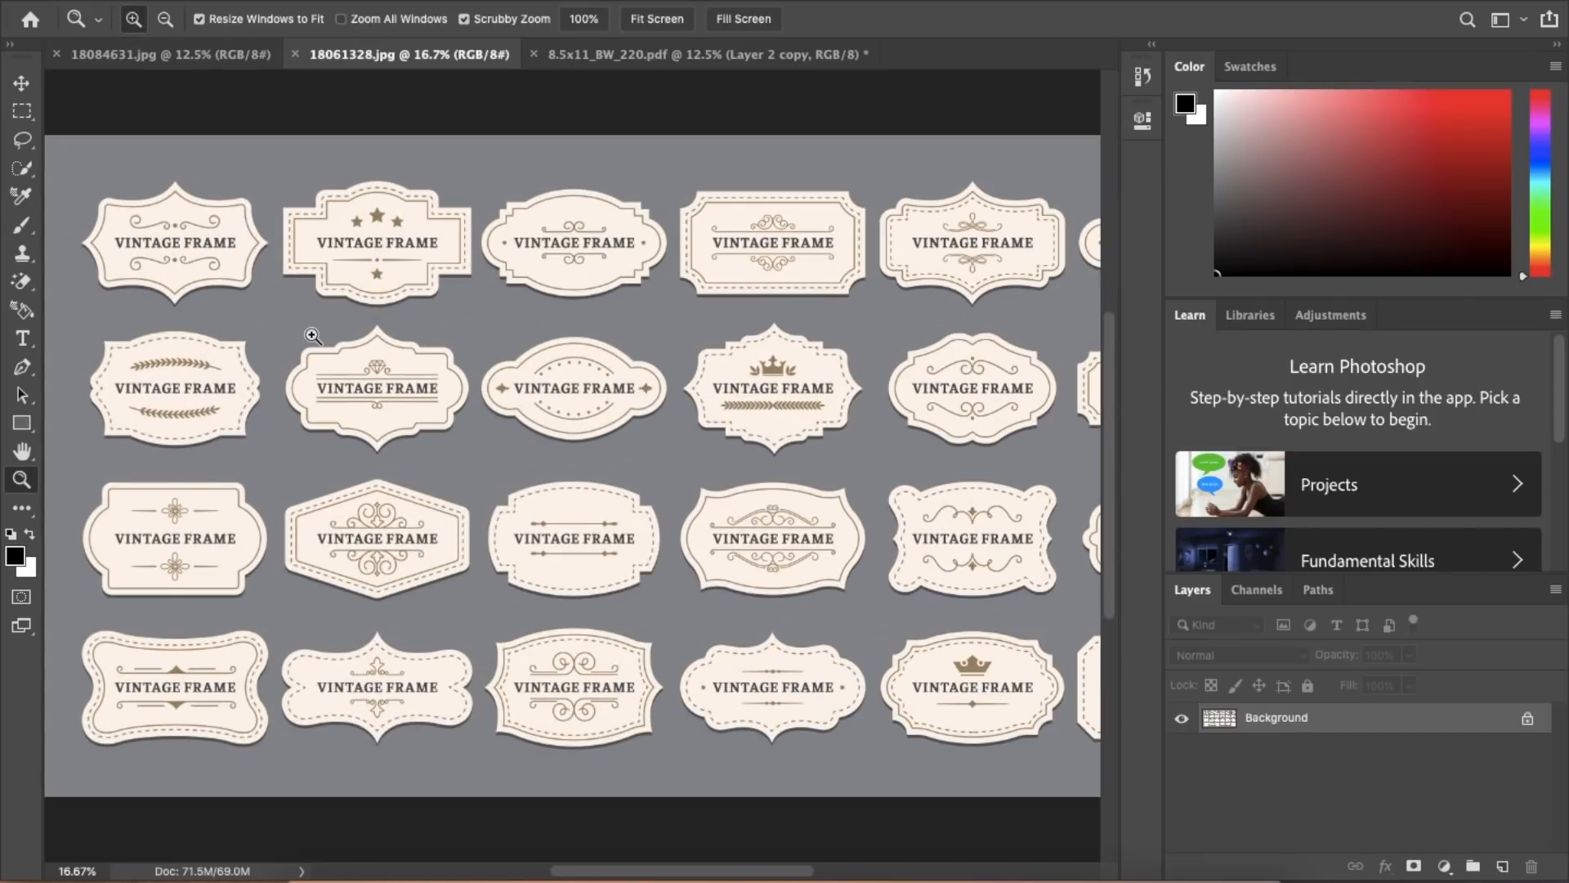
scroll(312, 335, "right", 5)
scroll(312, 335, "down", 1)
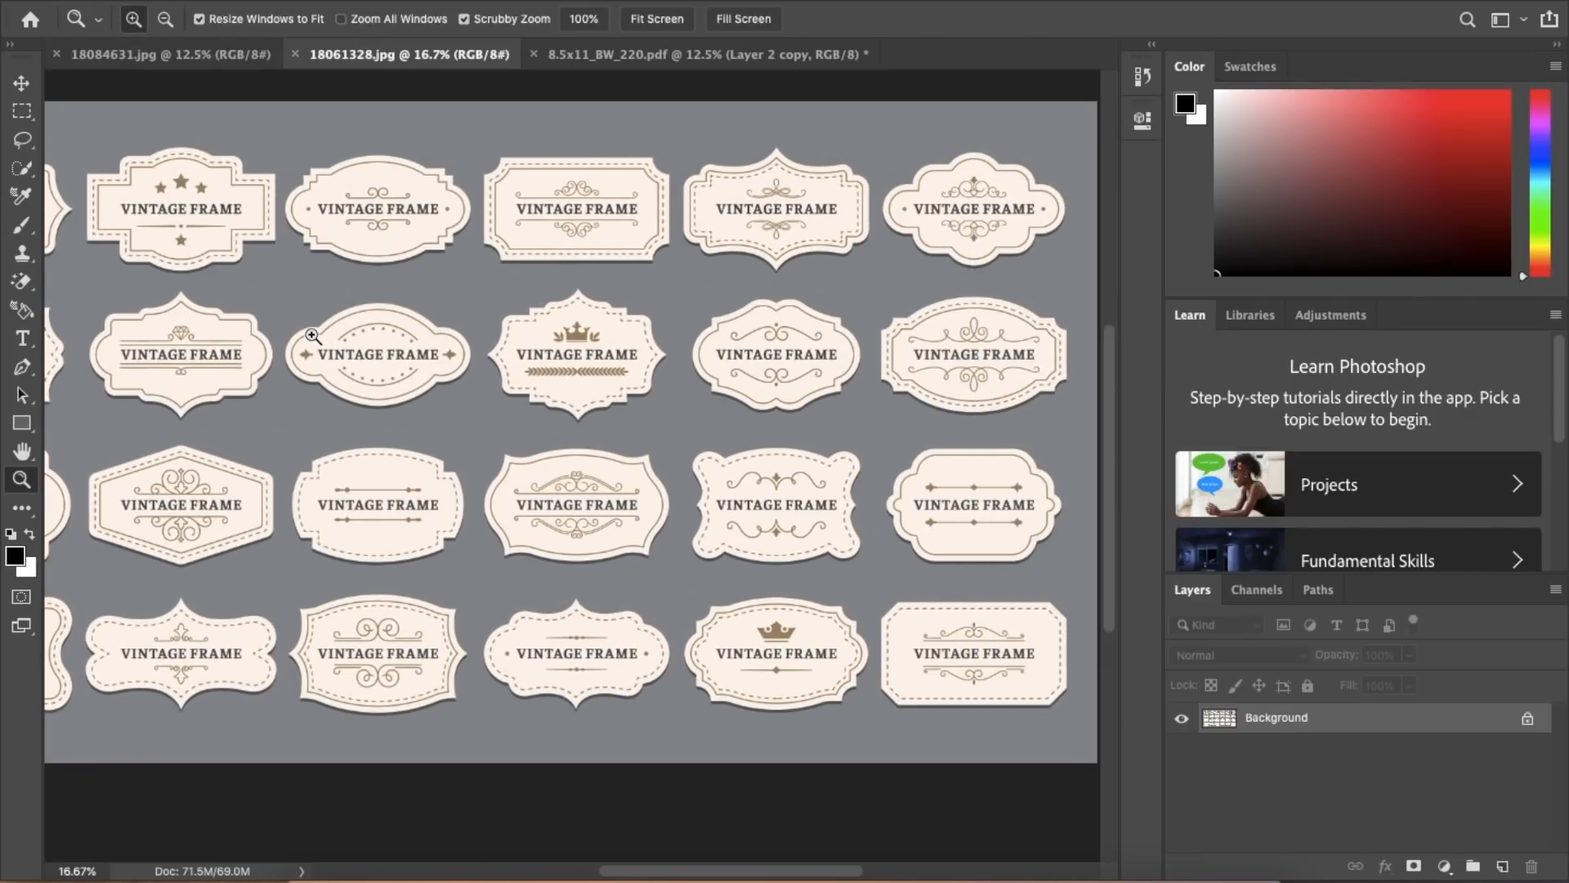
scroll(312, 335, "left", 6)
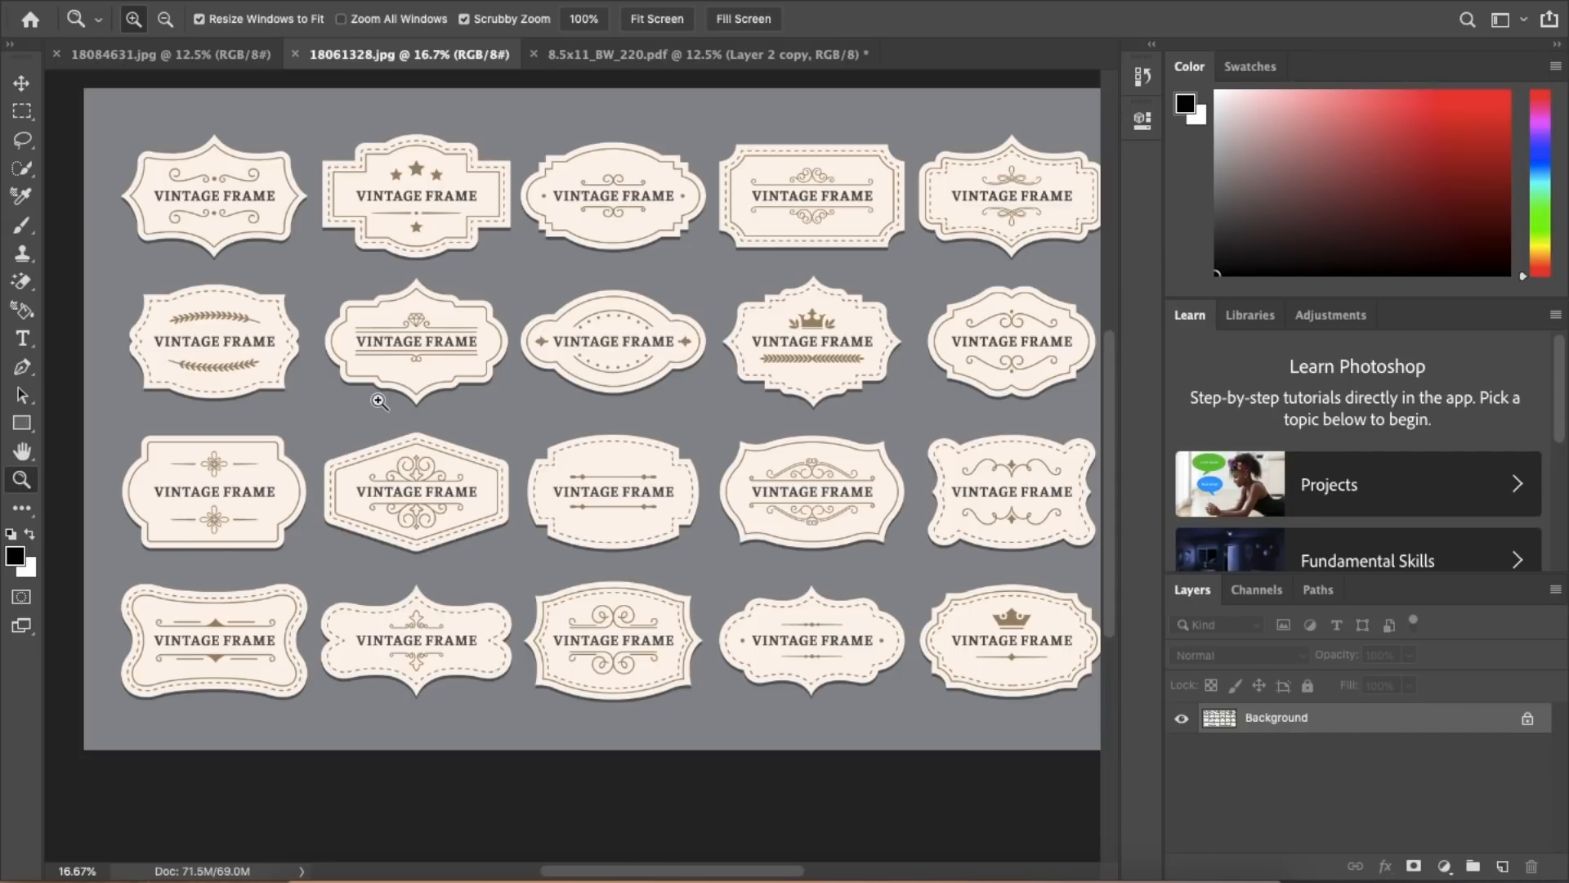
scroll(380, 400, "right", 5)
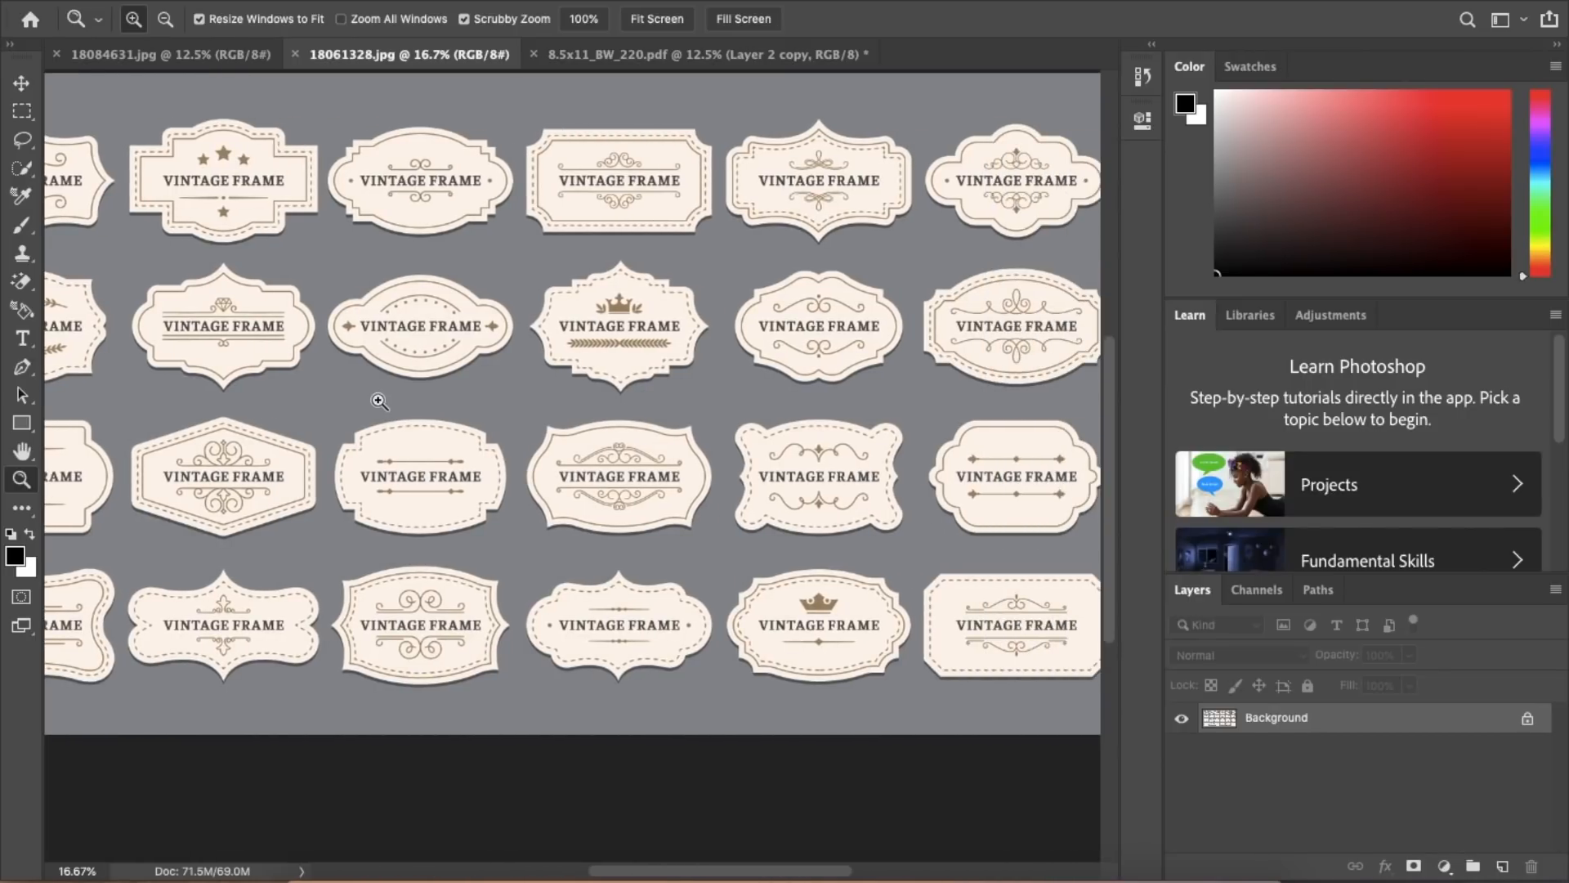
scroll(552, 476, "right", 5)
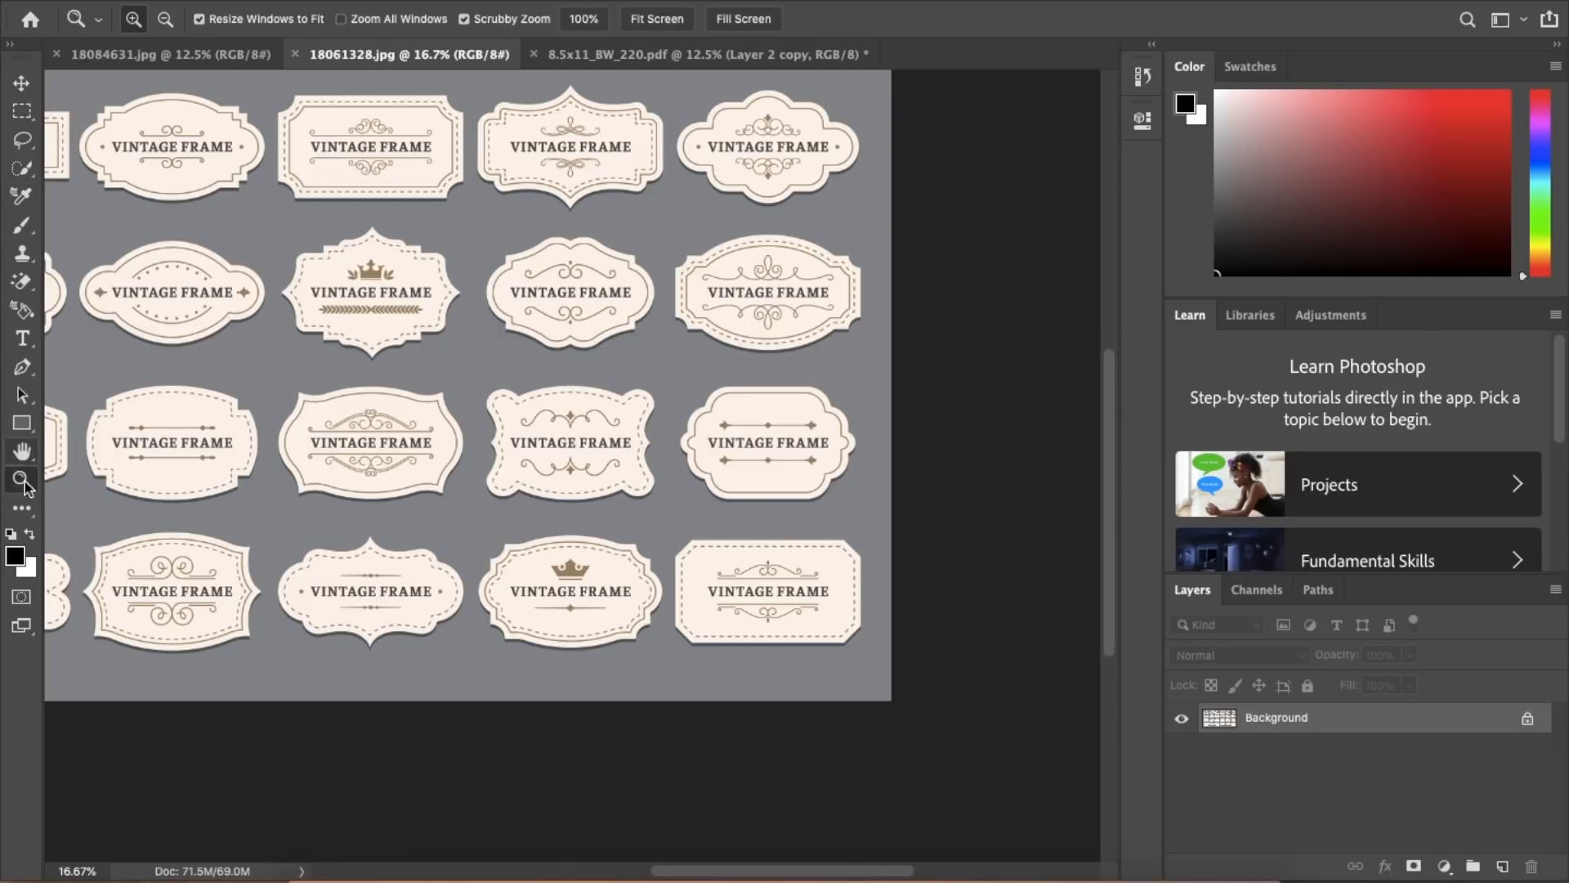
Step: Crop 18061328.jpg to the cut-corner frame with a dashed border in the last row and column
key("i")
left_click(25, 510)
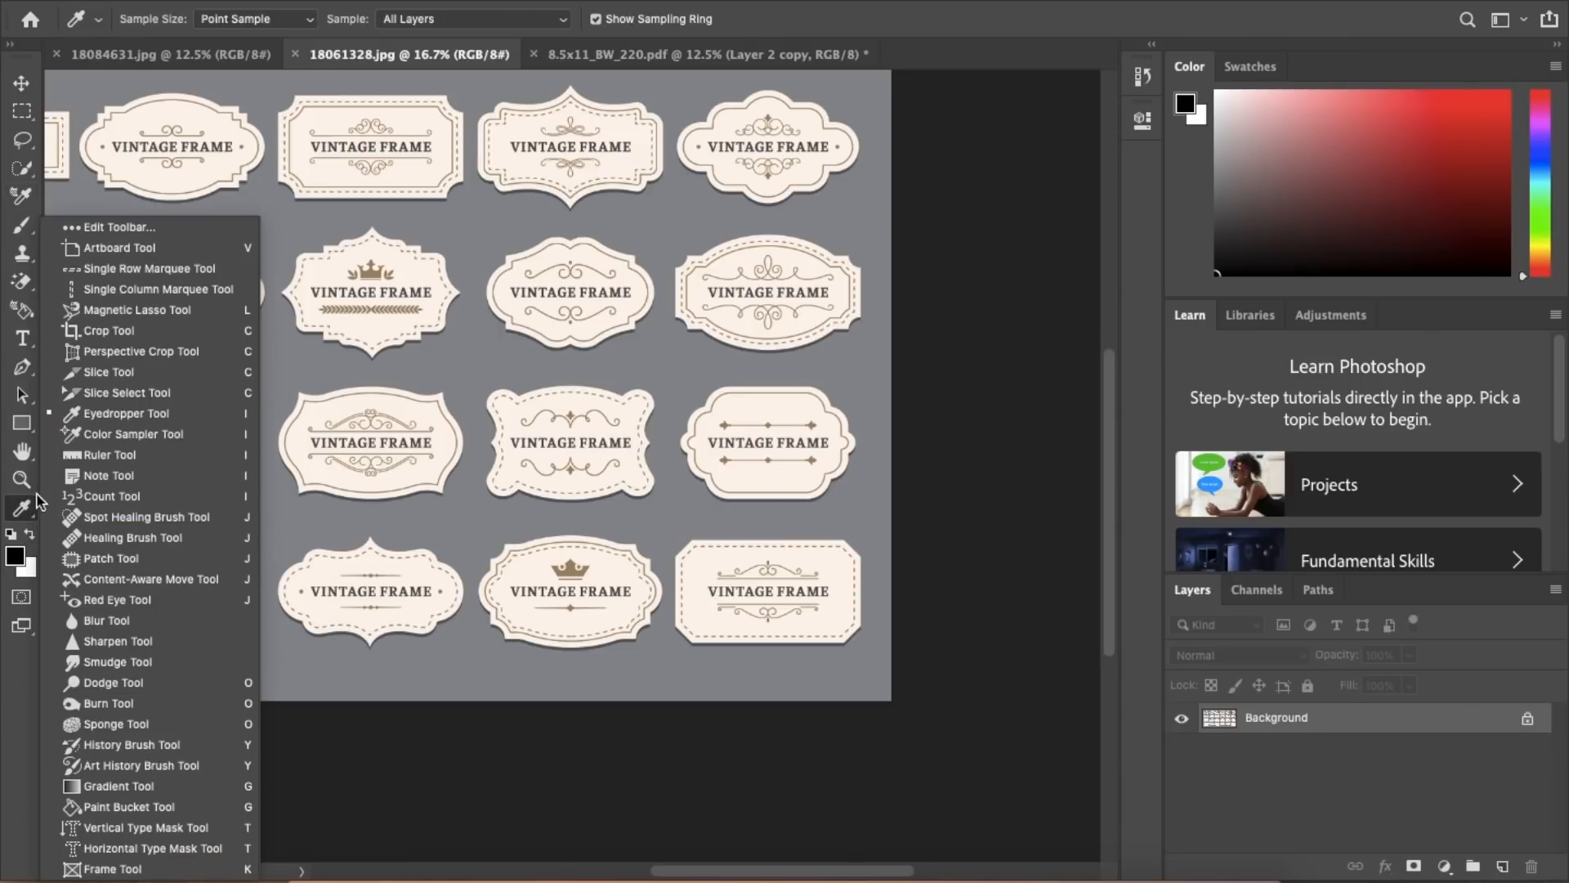
left_click(101, 335)
scroll(513, 221, "left", 5)
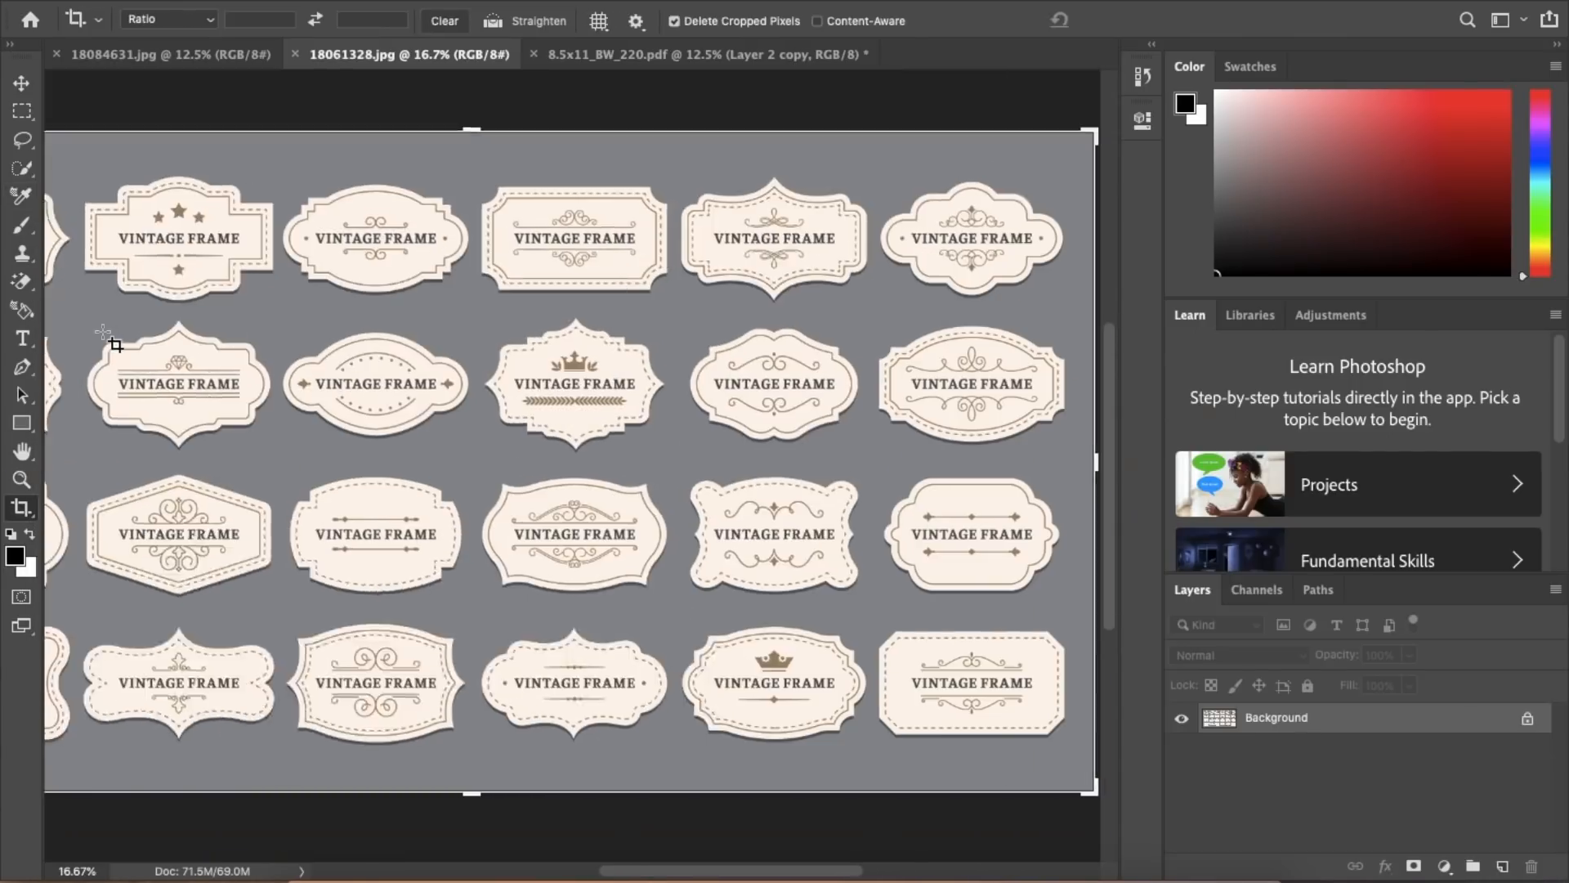
left_click_drag(512, 223, 702, 372)
key("Return")
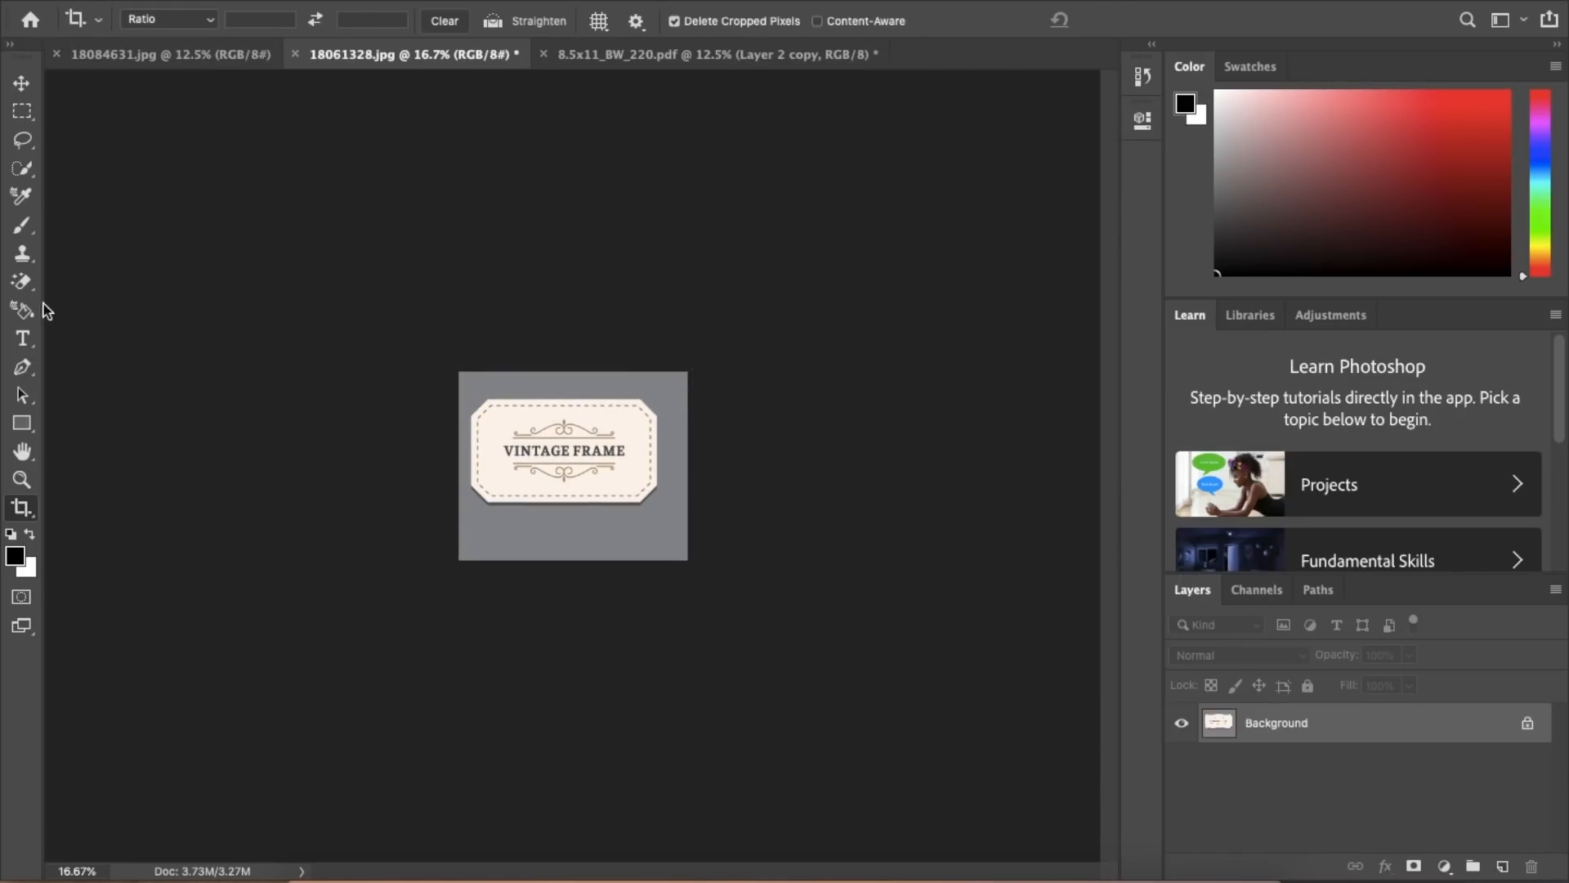
Step: Erase the grey background around the cropped vintage frame to make it transparent
left_click(22, 281)
left_click(561, 534)
left_click(22, 110)
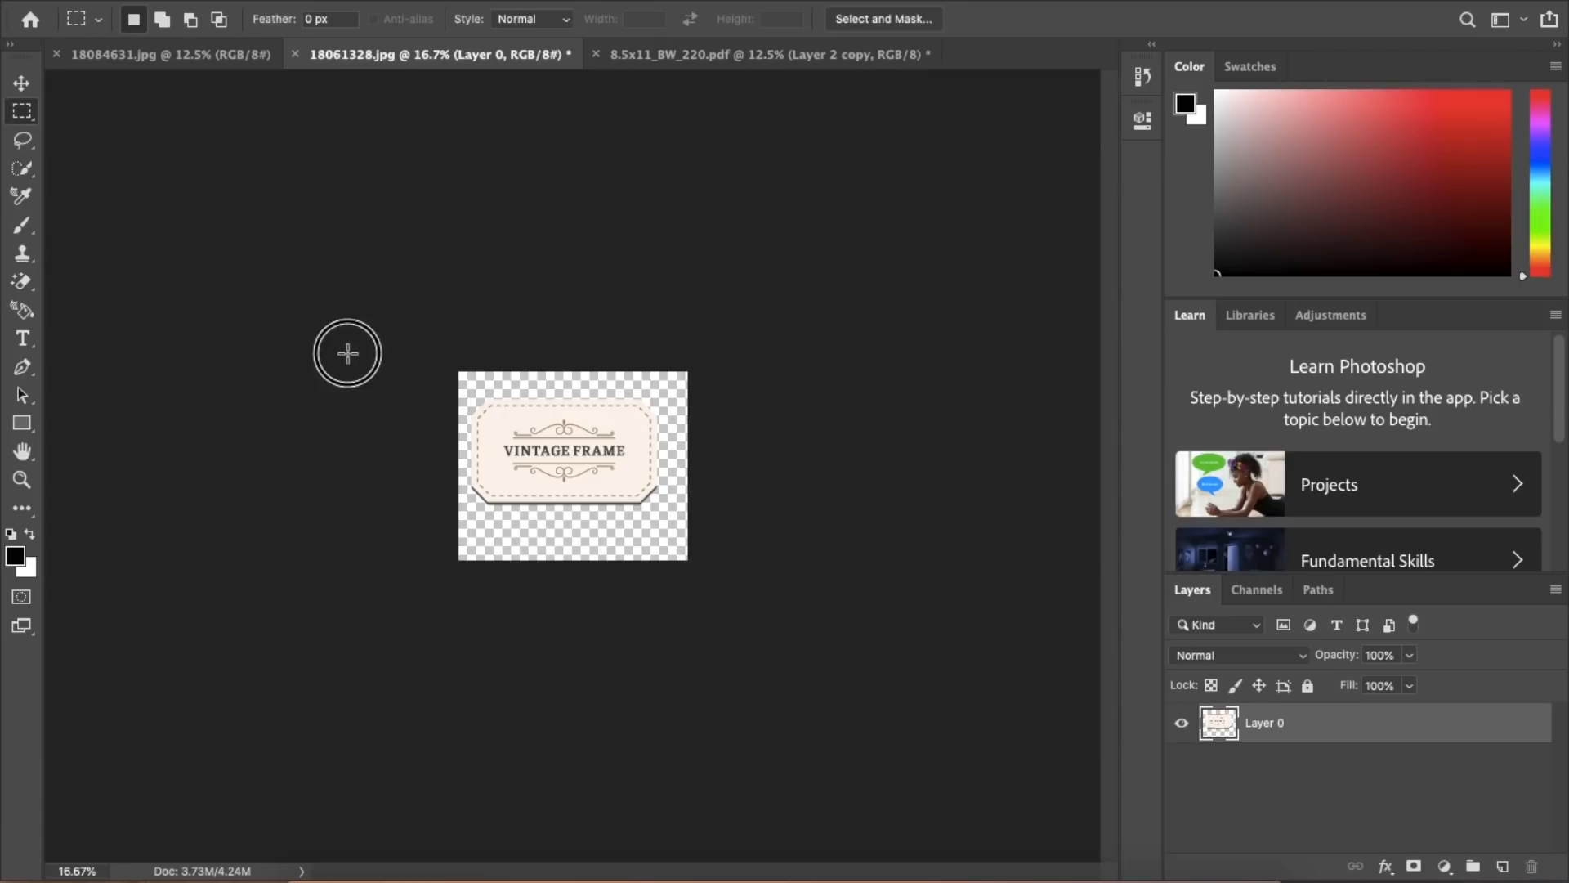
Step: Copy the cut-out vintage frame into the cover template and place it on the upper part of the front cover
key("ctrl+a")
key("ctrl+c")
left_click(656, 57)
key("ctrl+v")
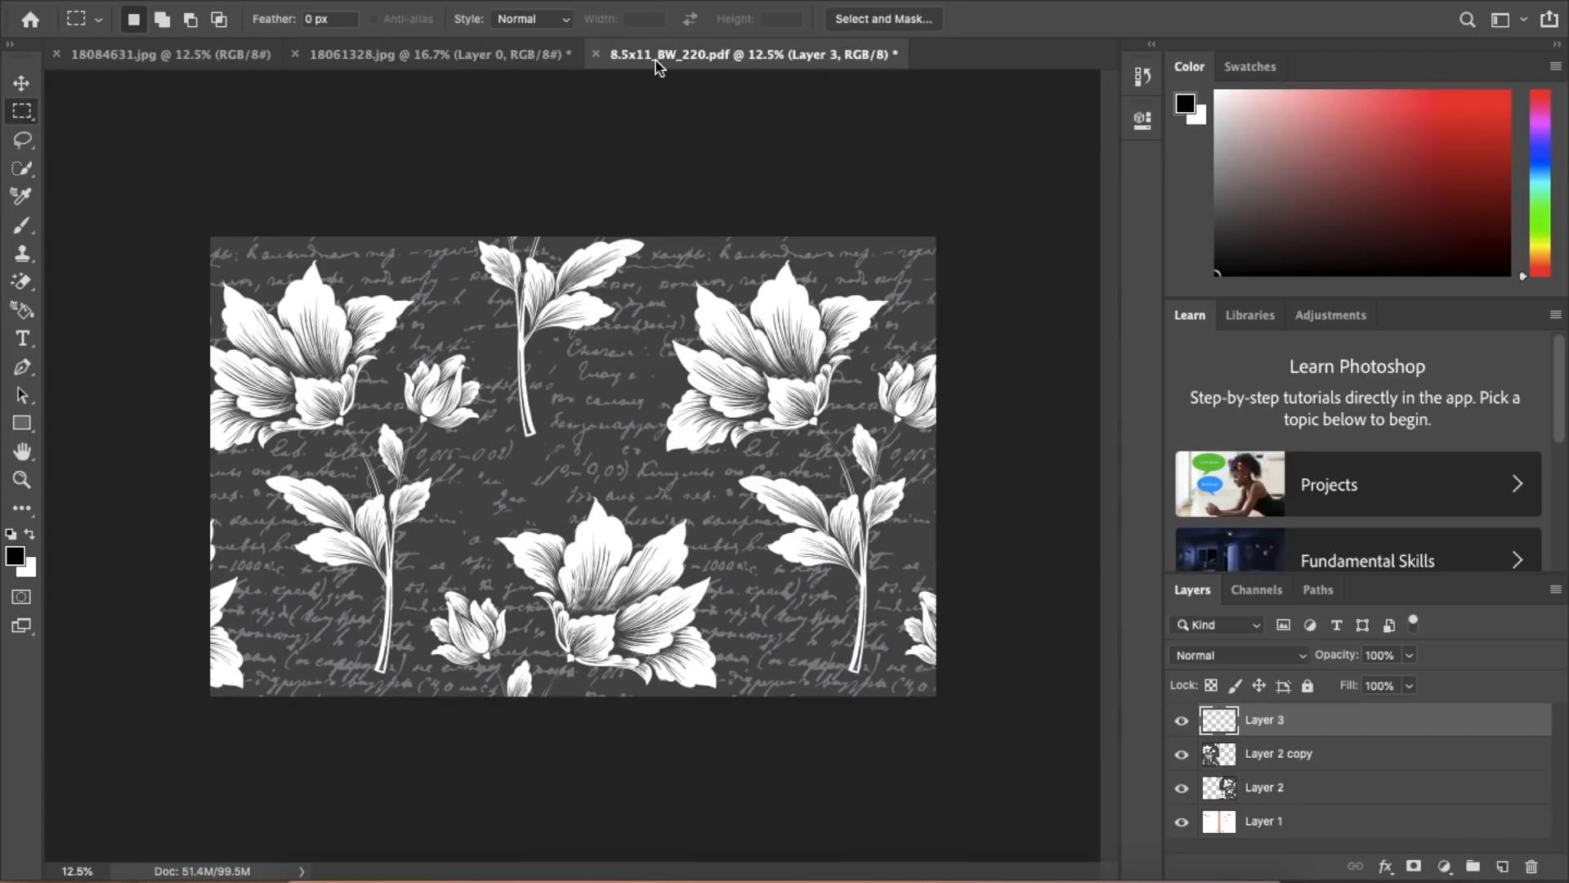
key("v")
left_click_drag(562, 479, 799, 380)
Step: Hide the front-cover floral layer and sample the frame's cream fill as the foreground colour
left_click(1181, 787)
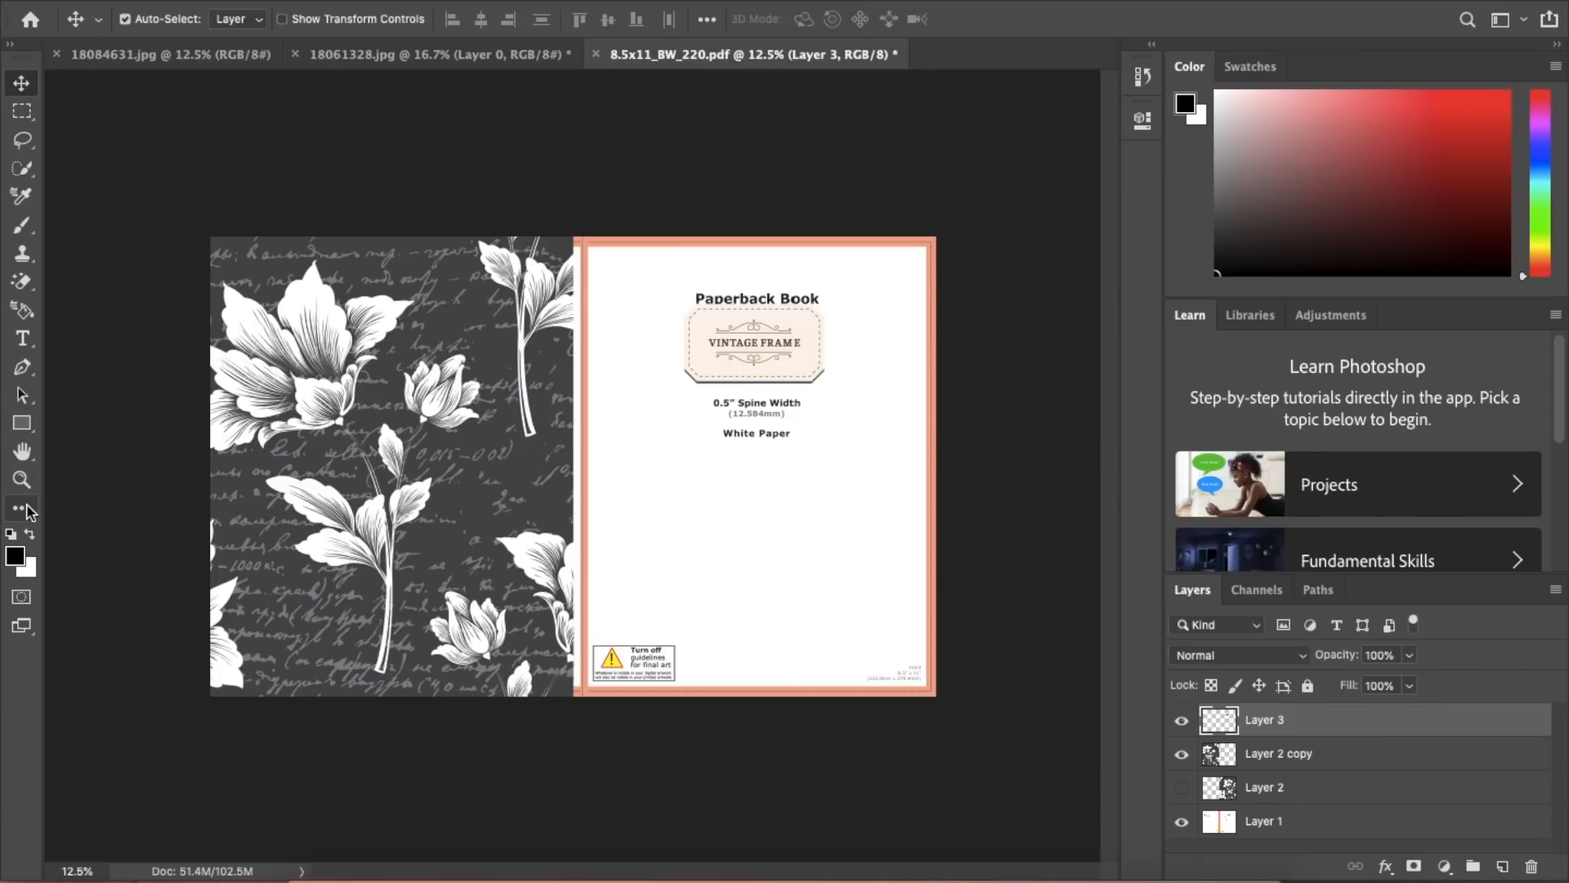
key("c")
left_click(16, 556)
left_click(806, 363)
left_click(1404, 254)
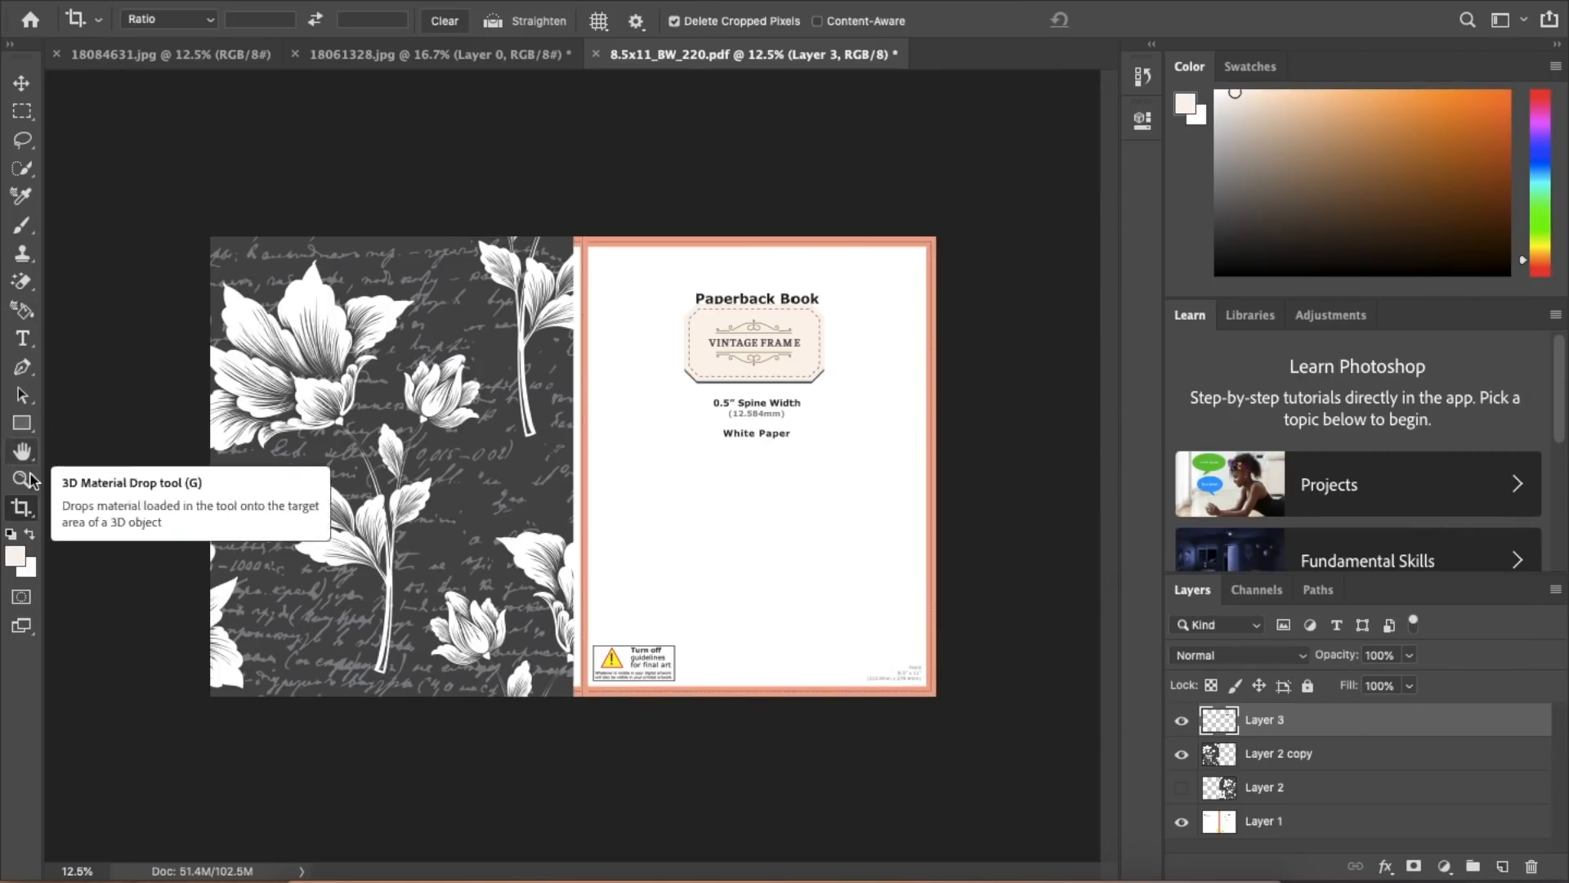
Step: Try to remove the frame's VINTAGE FRAME lettering with the Paint Bucket and eraser tools
left_click(22, 508)
left_click(127, 792)
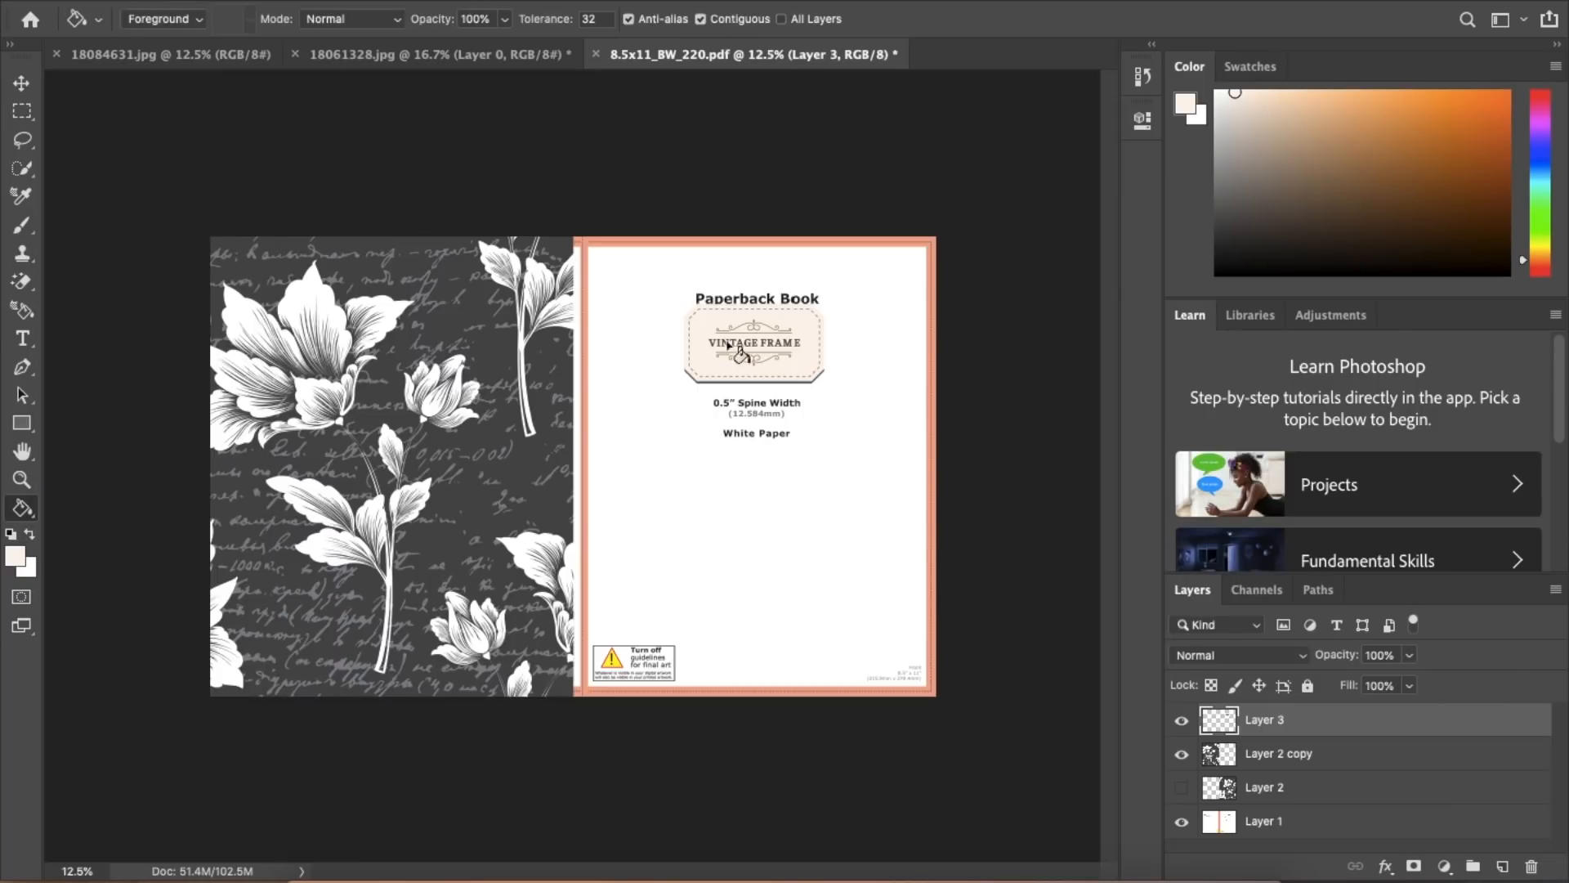
left_click(260, 2)
left_click(260, 3)
left_click(28, 283)
left_click(98, 271)
left_click(727, 349)
left_click(258, 3)
left_click(258, 3)
Step: Paint over the frame's lettering and scrollwork in cream with a 316 px brush, leaving the dashed border
left_click(22, 225)
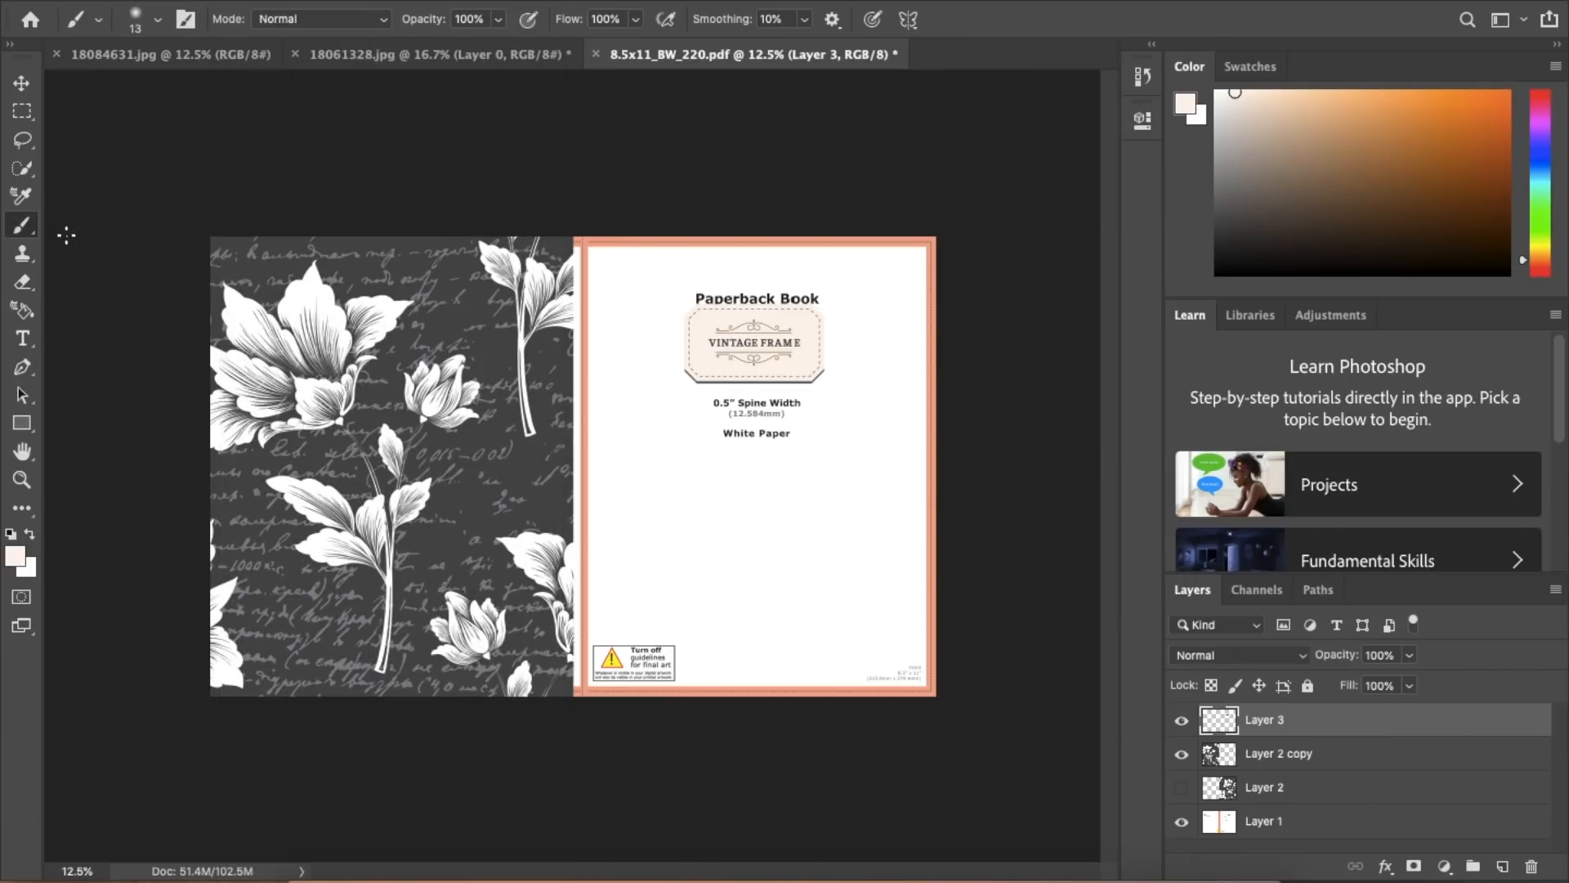
left_click(98, 19)
left_click(157, 19)
left_click(727, 343)
mouse_move(727, 342)
left_mouse_down()
mouse_move(788, 344)
mouse_move(718, 341)
mouse_move(796, 340)
mouse_move(742, 355)
mouse_move(713, 333)
mouse_move(771, 325)
mouse_move(802, 347)
mouse_move(766, 361)
mouse_move(794, 340)
mouse_move(728, 334)
mouse_move(737, 348)
mouse_move(782, 352)
mouse_move(723, 331)
mouse_move(724, 356)
mouse_move(714, 330)
mouse_move(794, 329)
mouse_move(798, 352)
mouse_move(721, 352)
left_mouse_up()
left_click(231, 0)
left_click(266, 1)
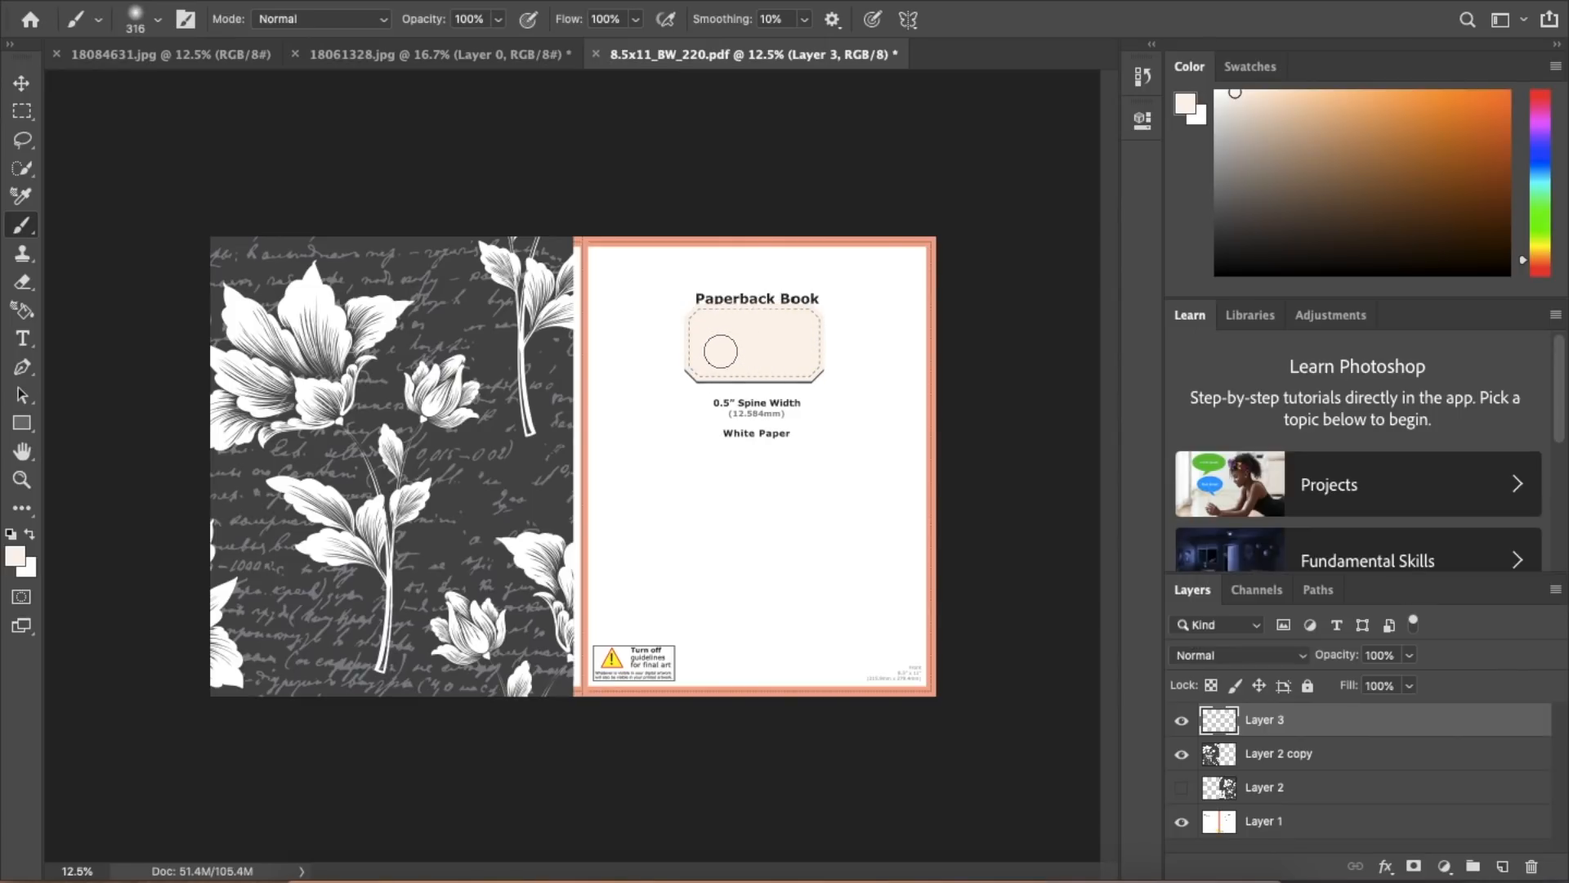
Step: Show the front-cover floral layer and set the foreground colour to white (ffffff), sampled from a flower
left_click(1181, 789)
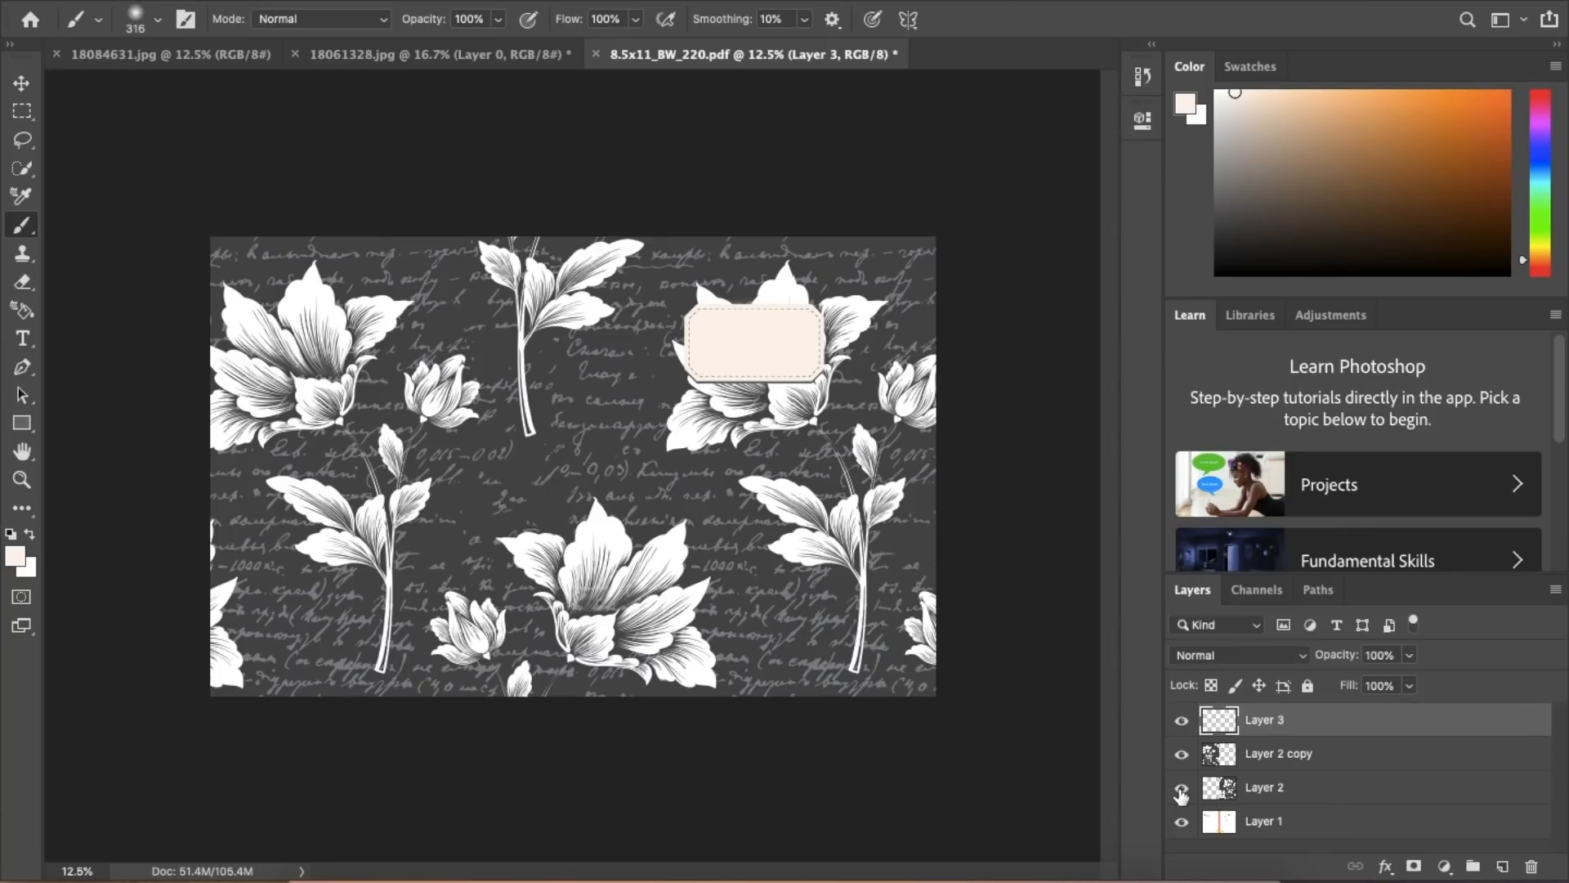
left_click(15, 556)
left_click(687, 438)
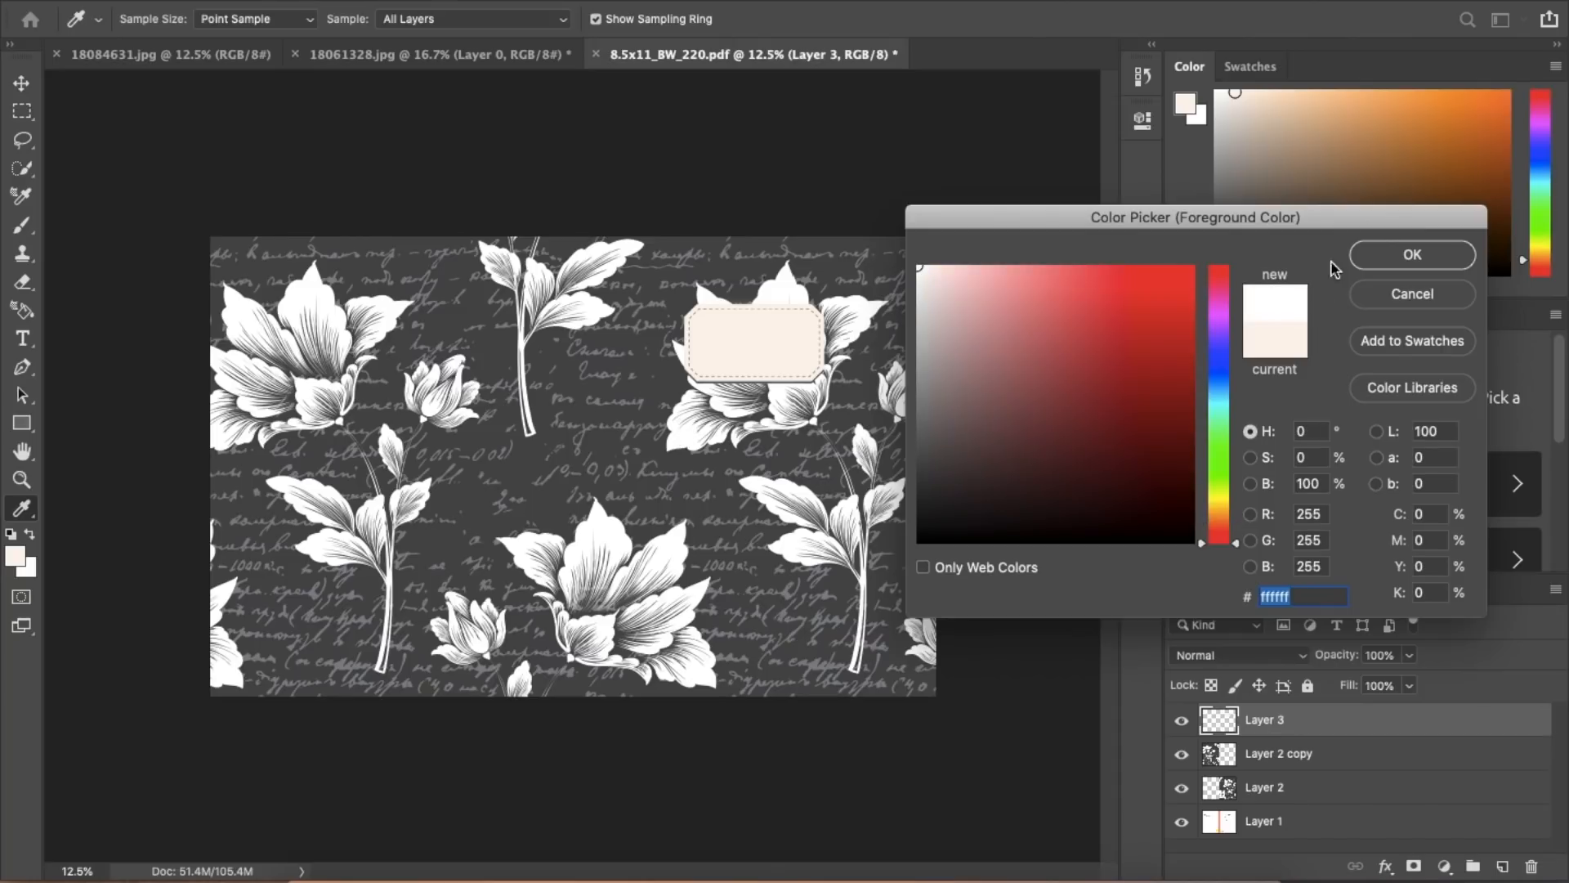
left_click(1395, 256)
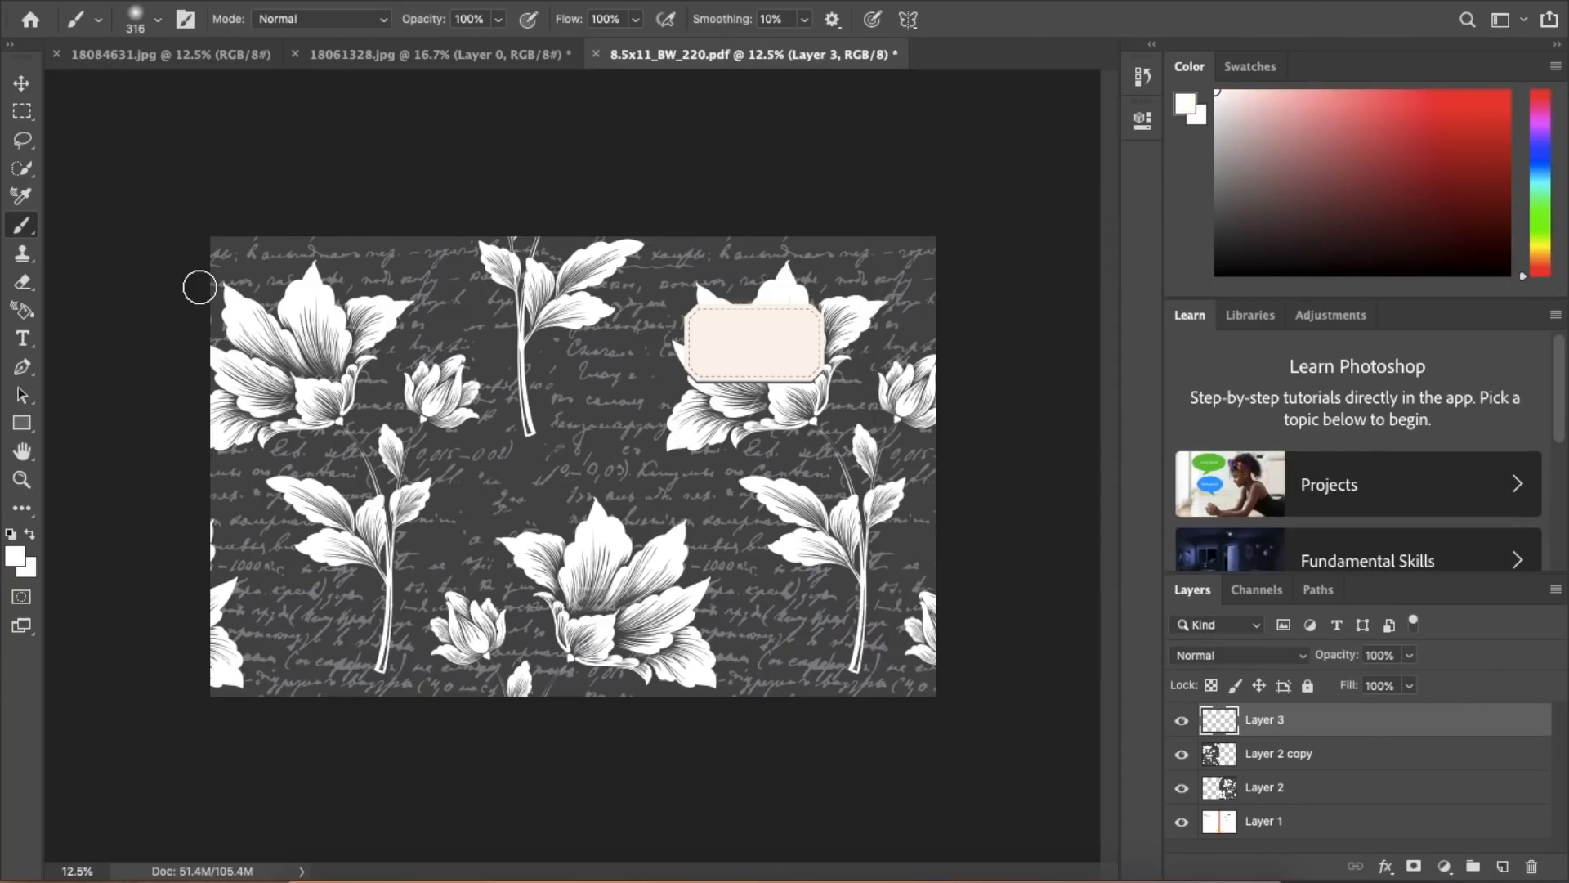
Step: Try filling the frame's cream interior with white using the Paint Bucket tool
left_click(21, 508)
right_click(32, 517)
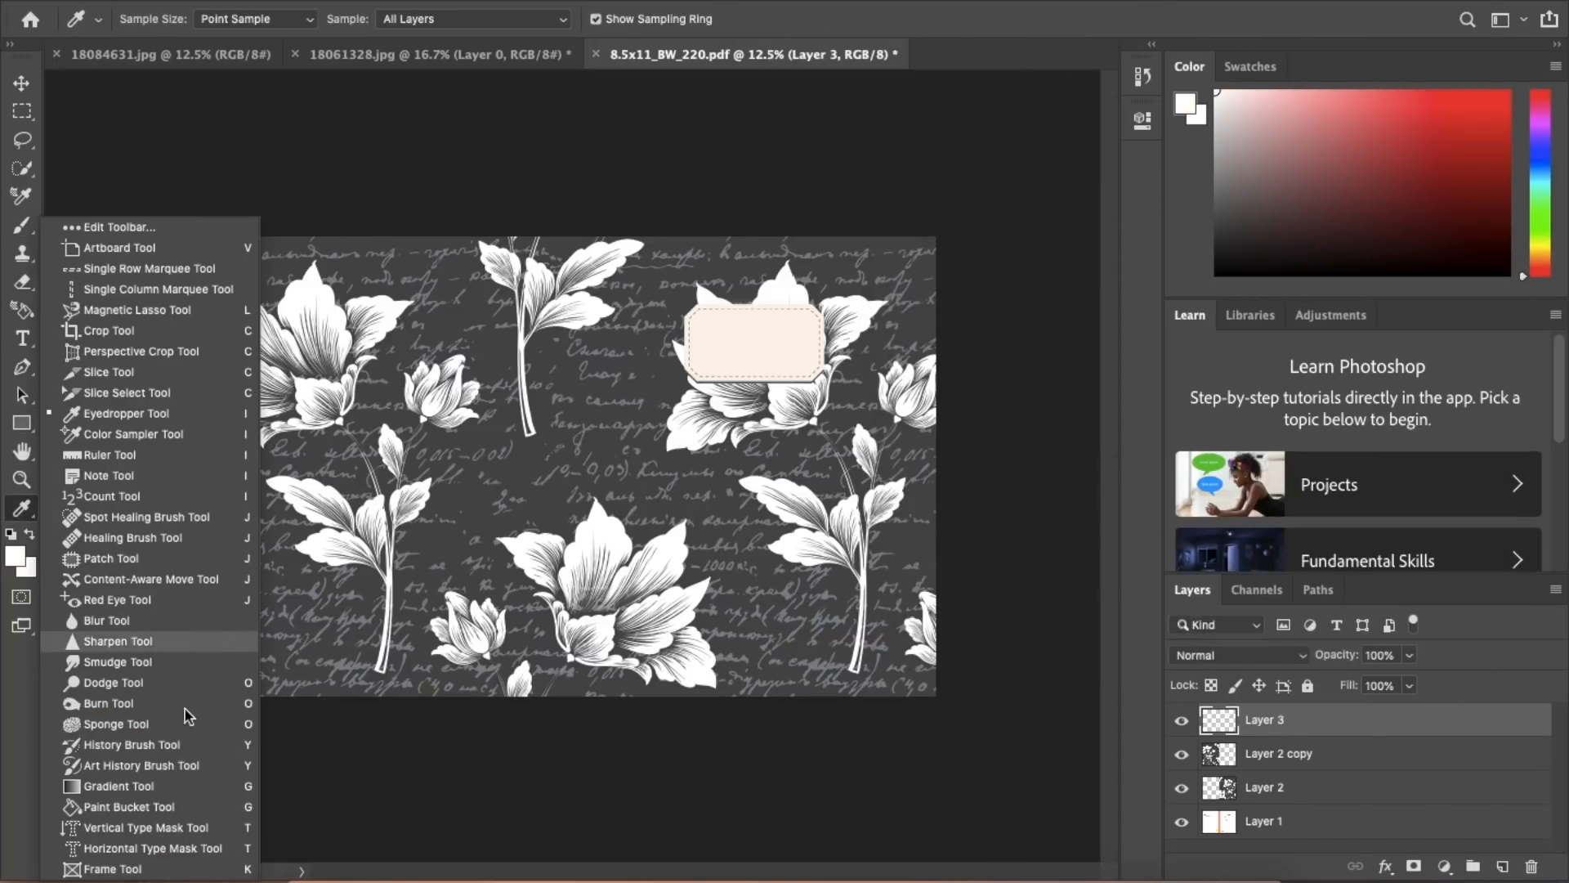
left_click(148, 807)
left_click(773, 360)
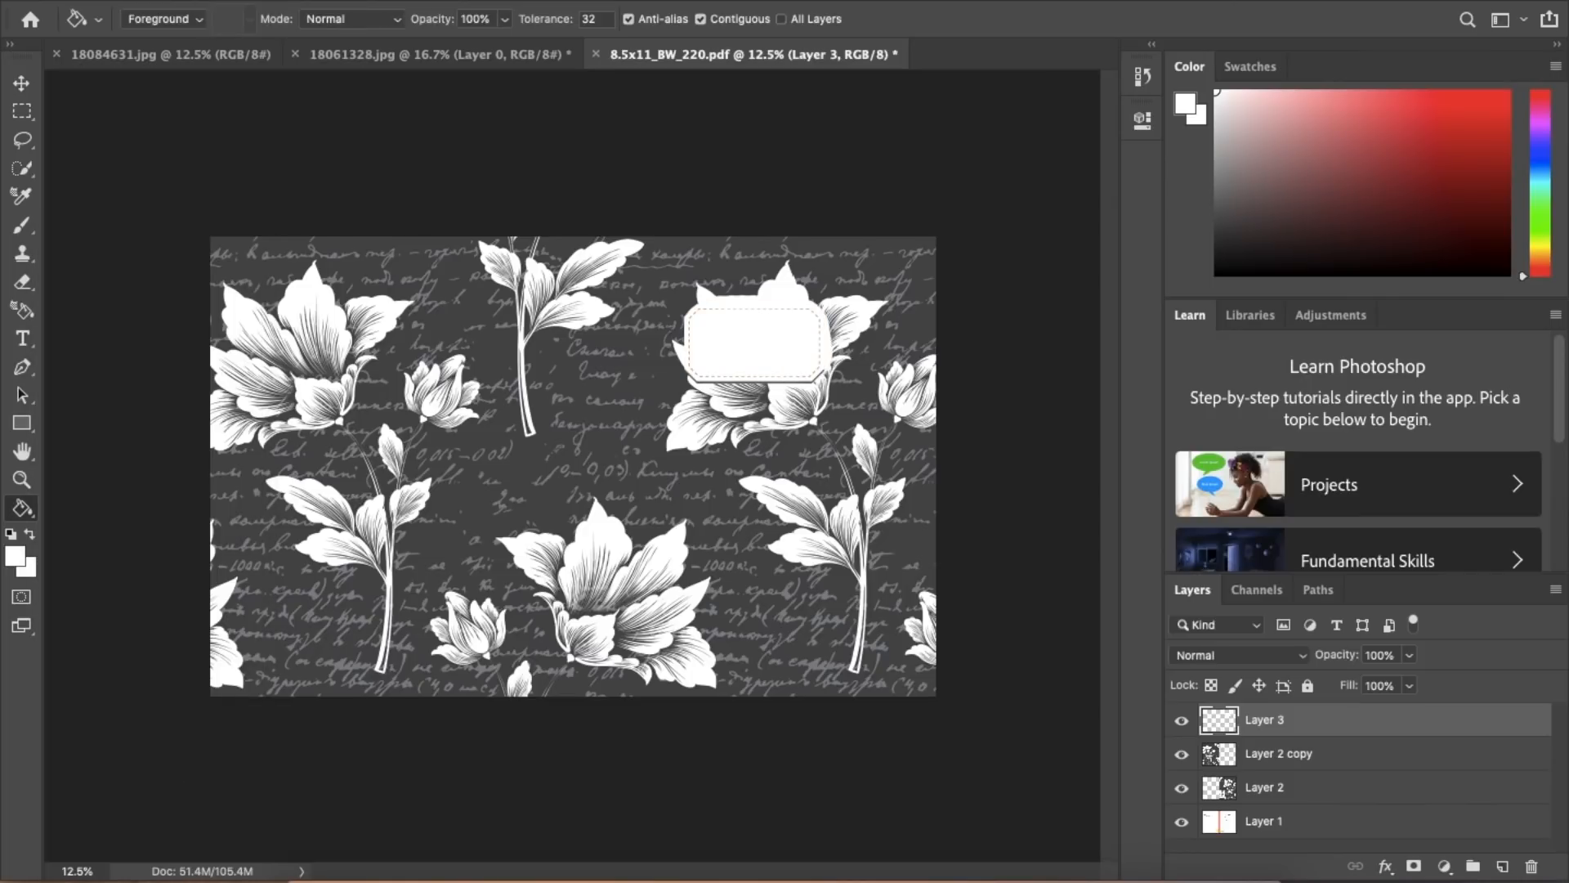
left_click(232, 0)
left_click(249, 1)
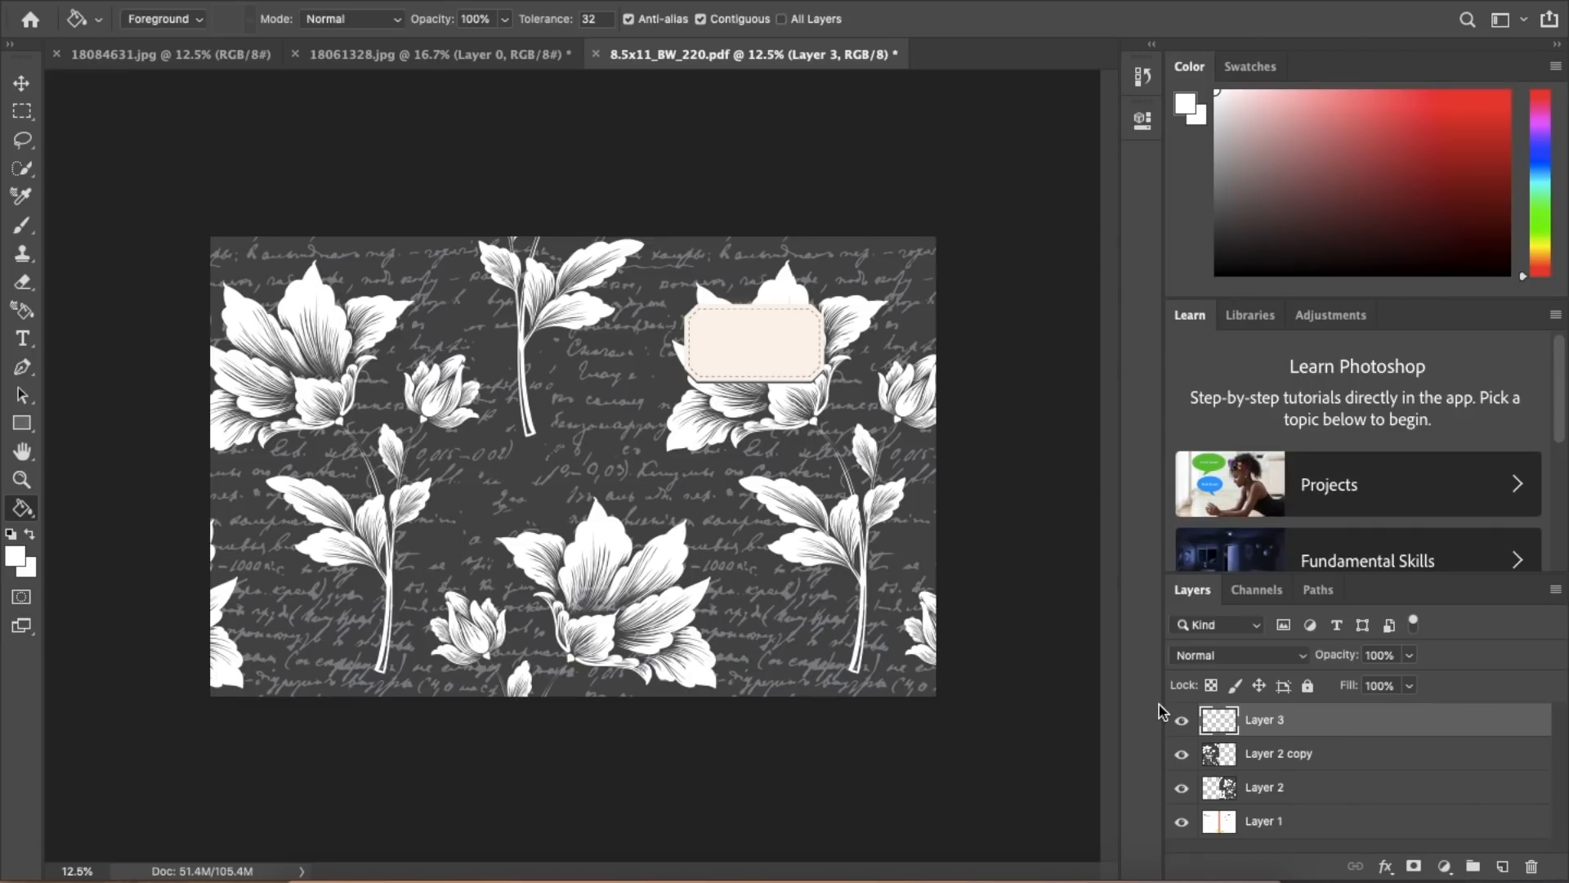
Step: Hide the frame and front-cover floral layers and add a text box reading WEEKLY across the middle of the front cover
left_click(1181, 721)
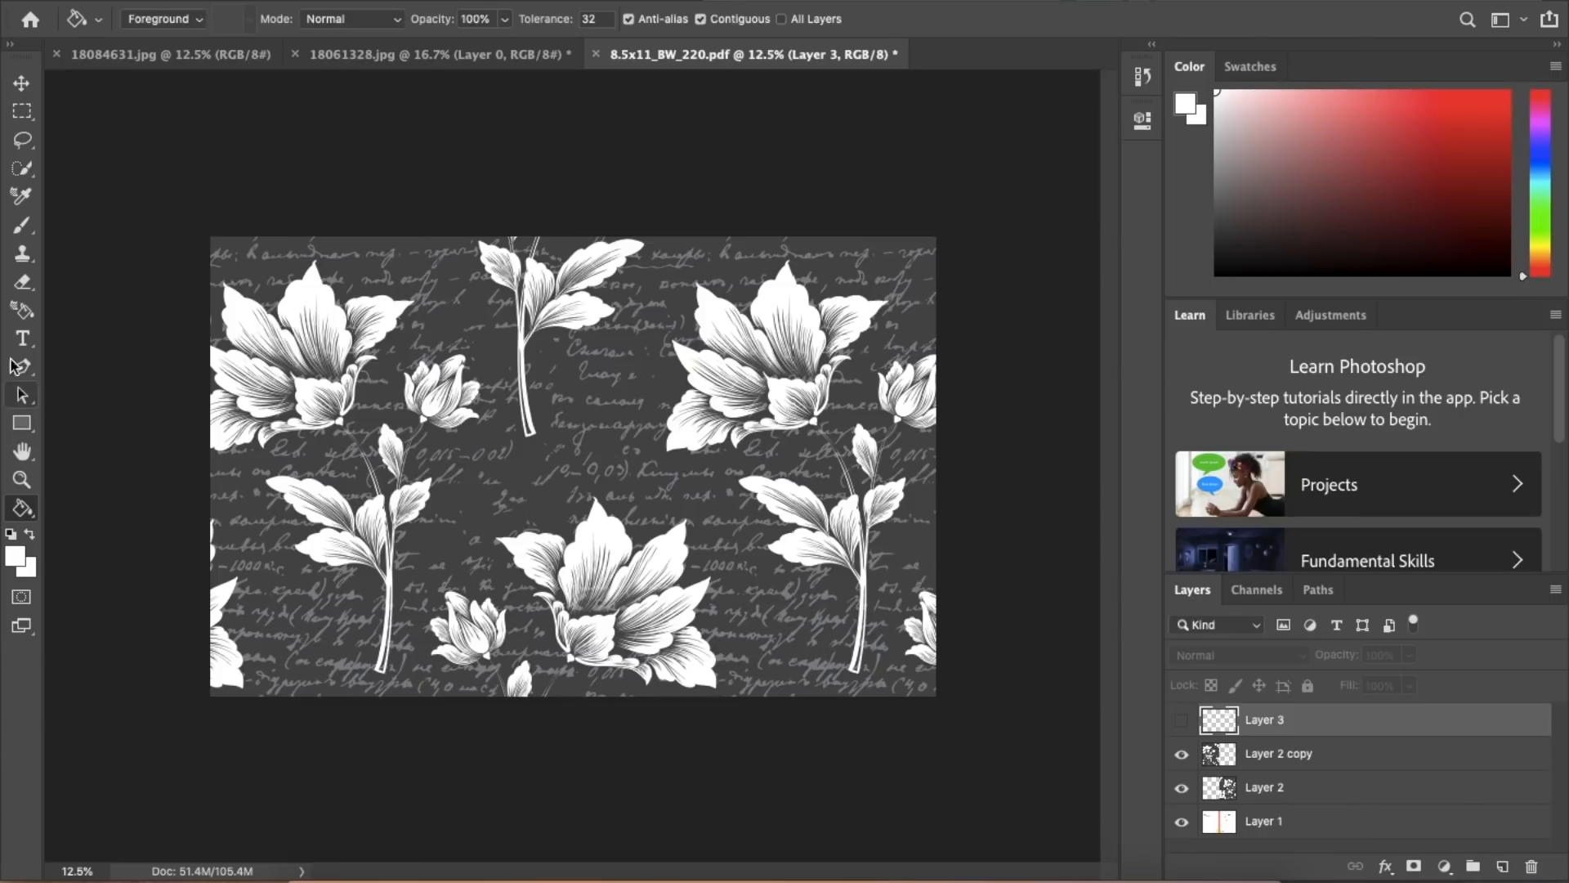
left_click(1182, 788)
left_click(22, 338)
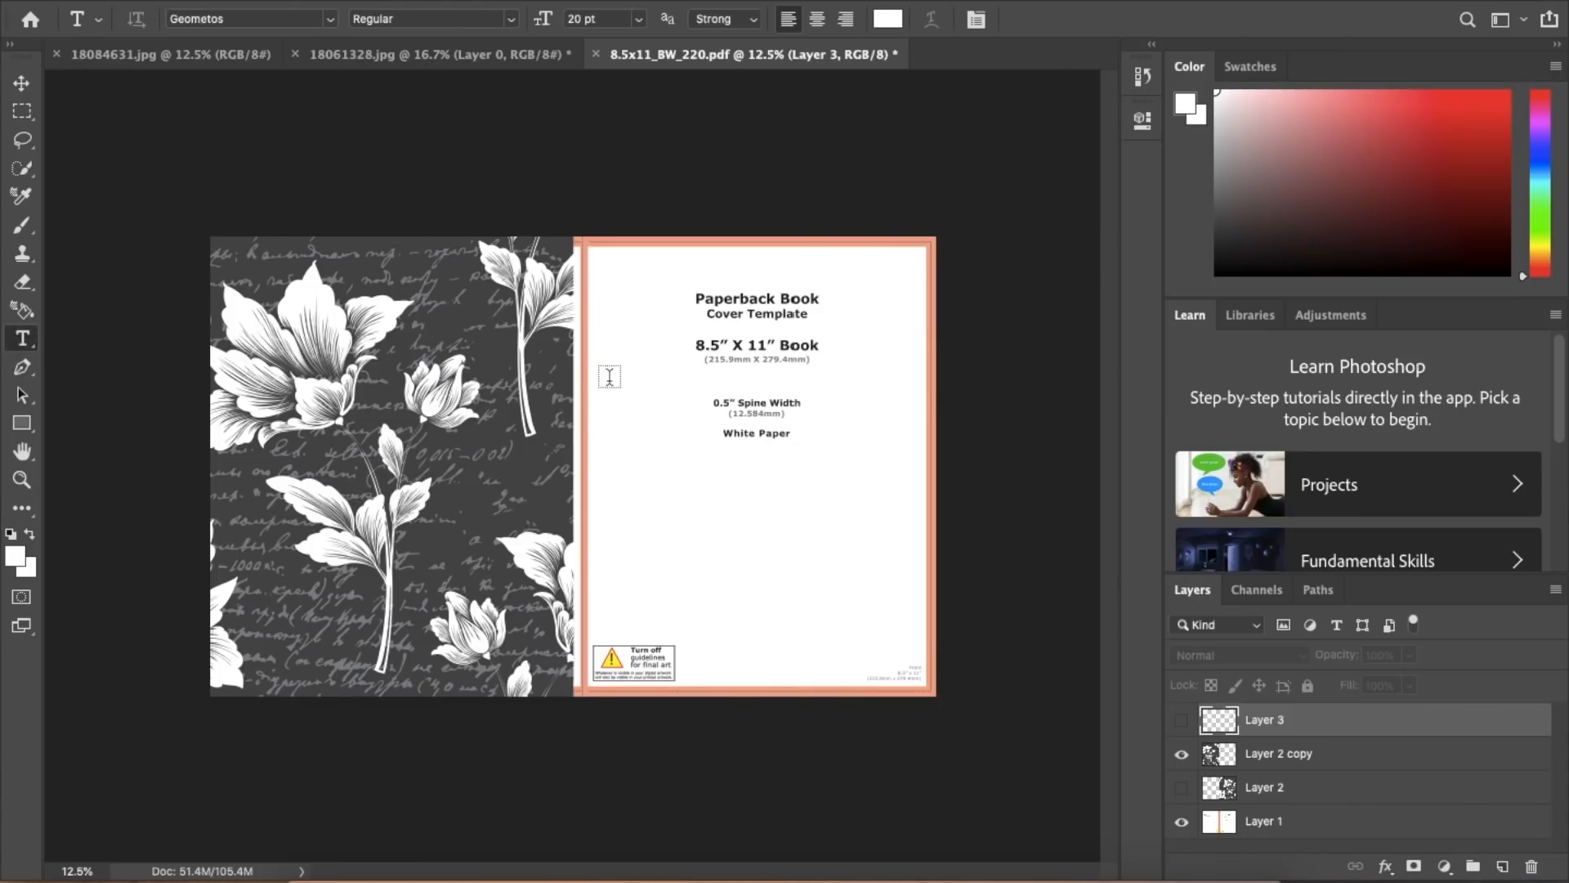
left_click_drag(595, 386, 925, 483)
left_click_drag(594, 442, 587, 439)
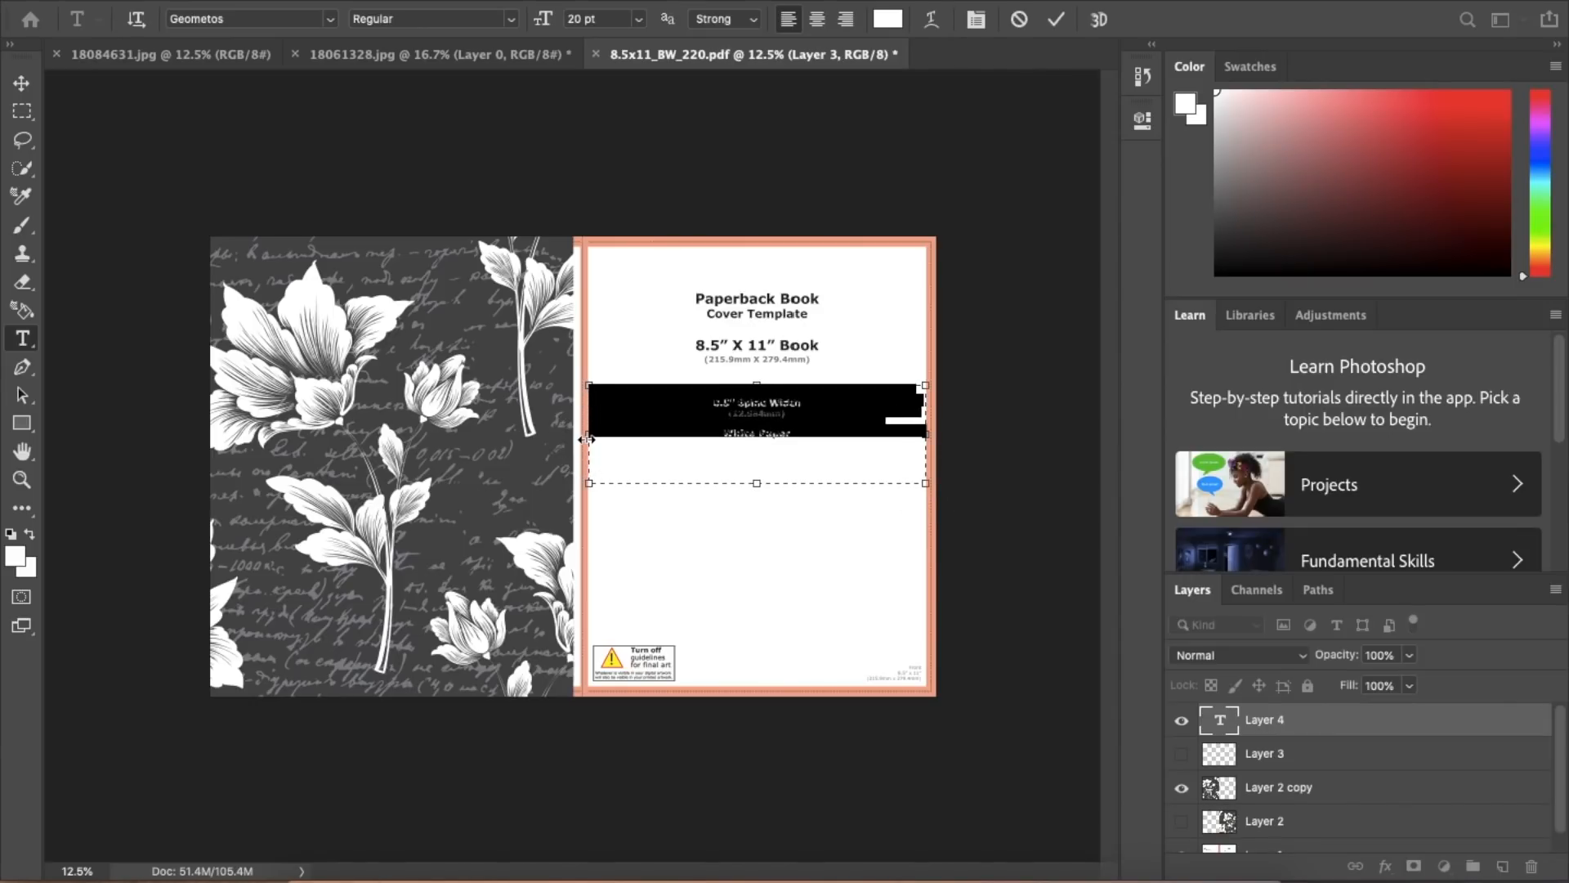
key("BackSpace")
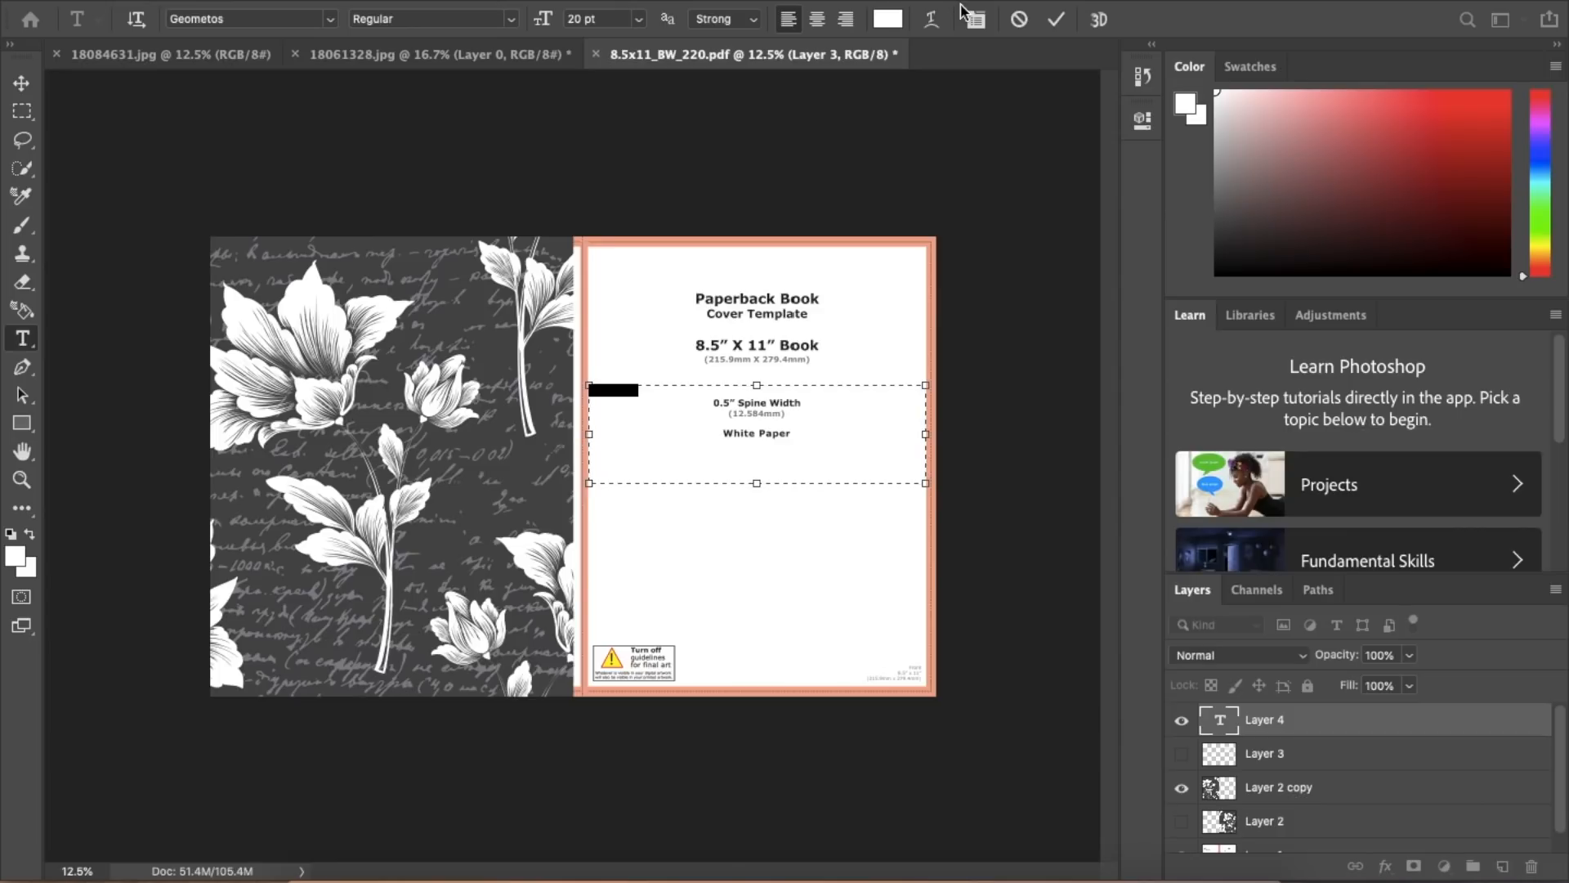
Step: Format WEEKLY as centred Century Schoolbook Bold at 36 pt in near-black 080808
left_click(889, 21)
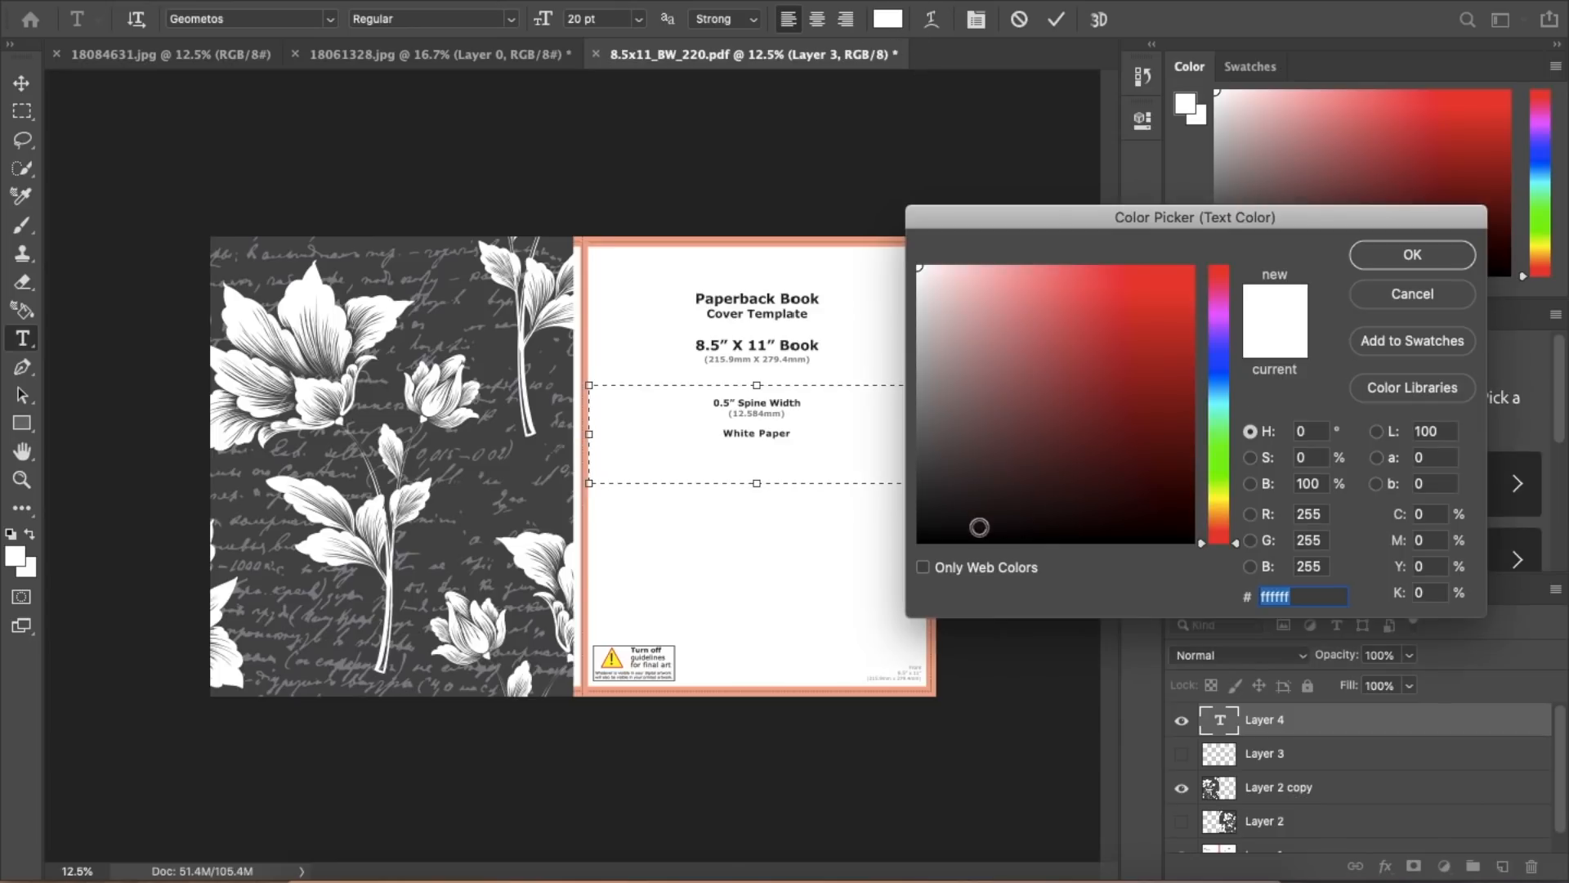
left_click(922, 541)
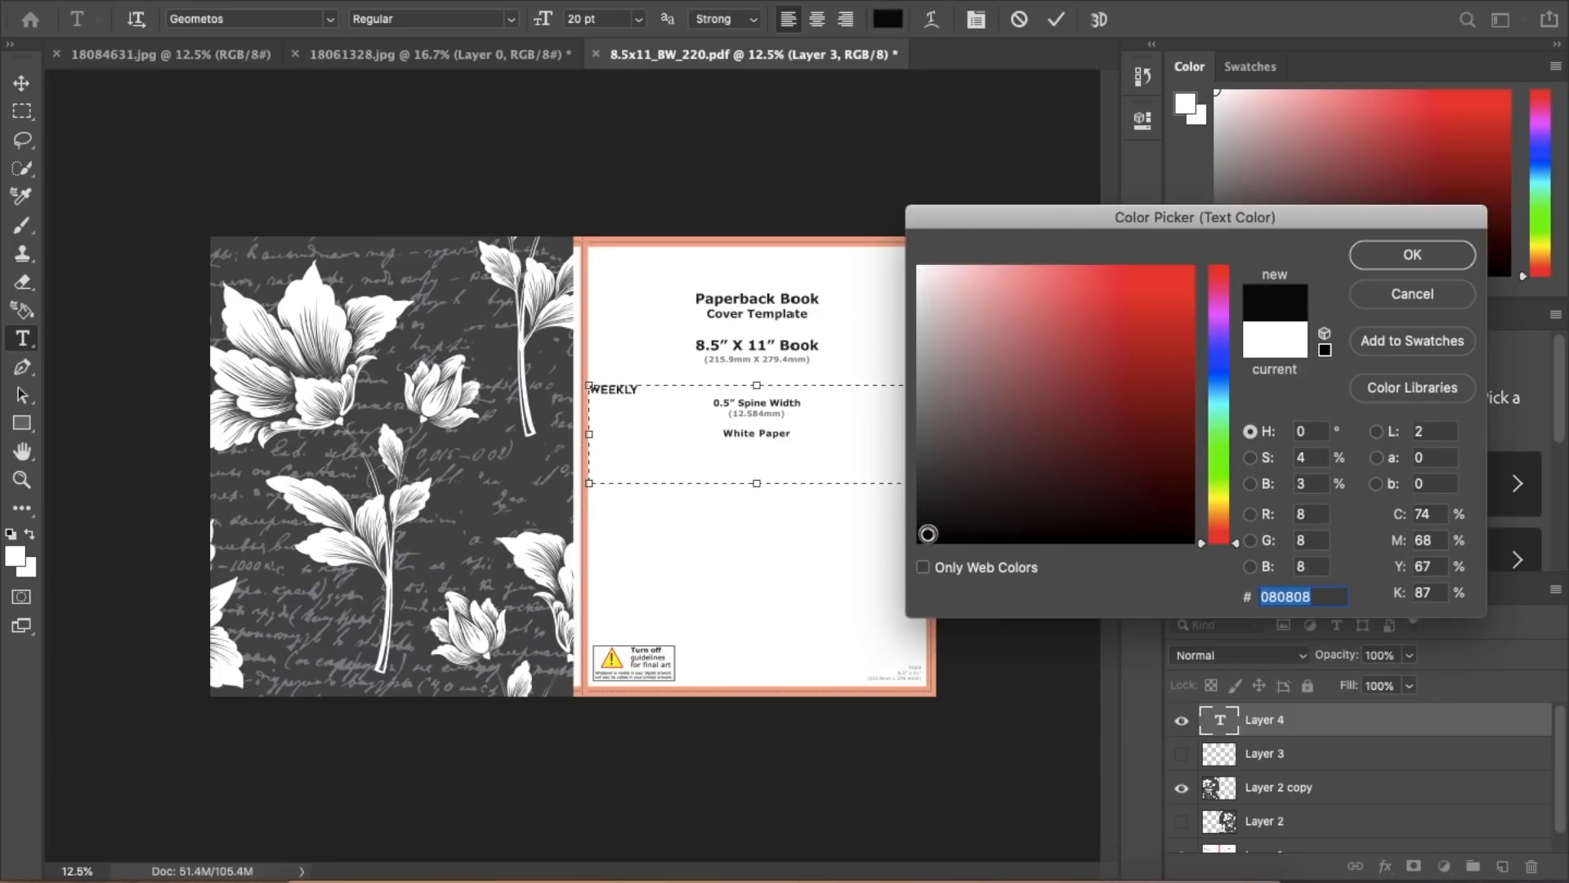
left_click(1412, 254)
left_click(816, 19)
left_click(331, 23)
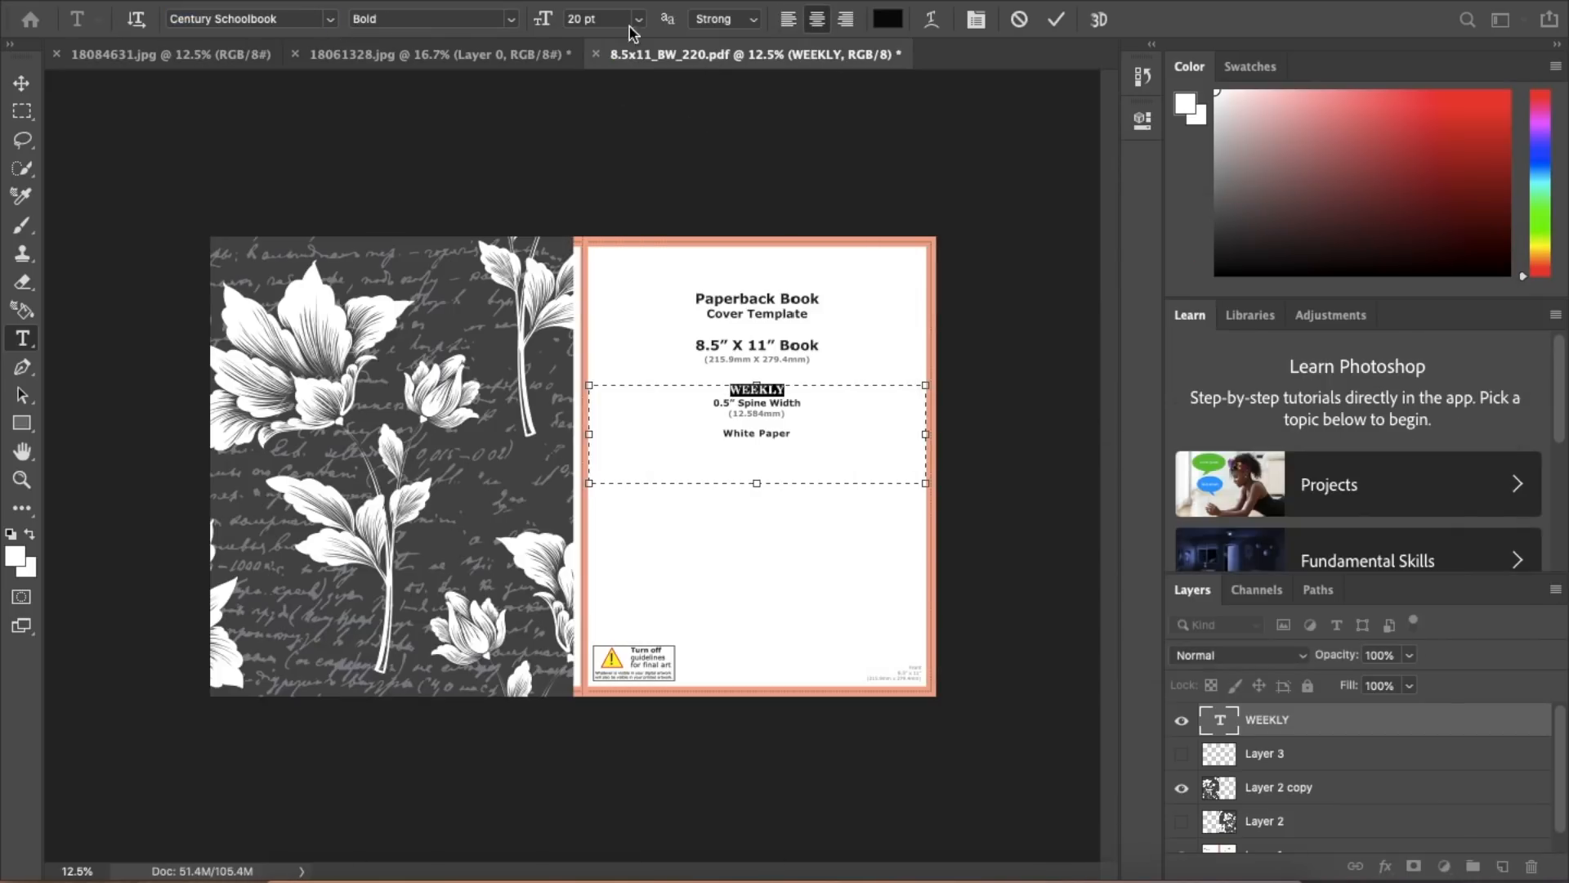
left_click(631, 25)
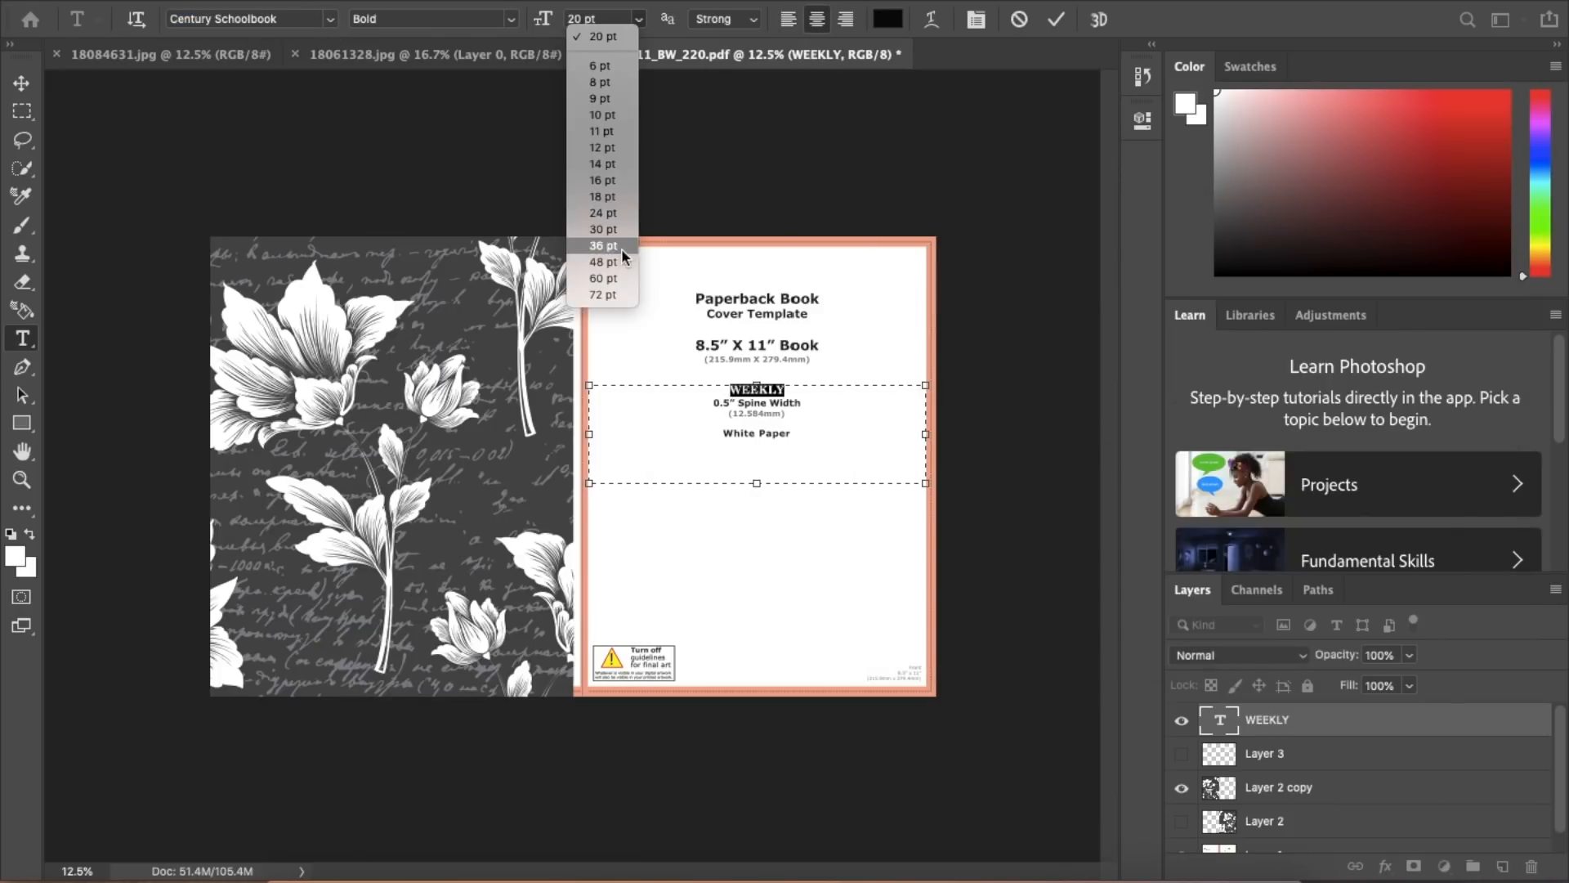
left_click(608, 260)
left_click(636, 23)
left_click(604, 245)
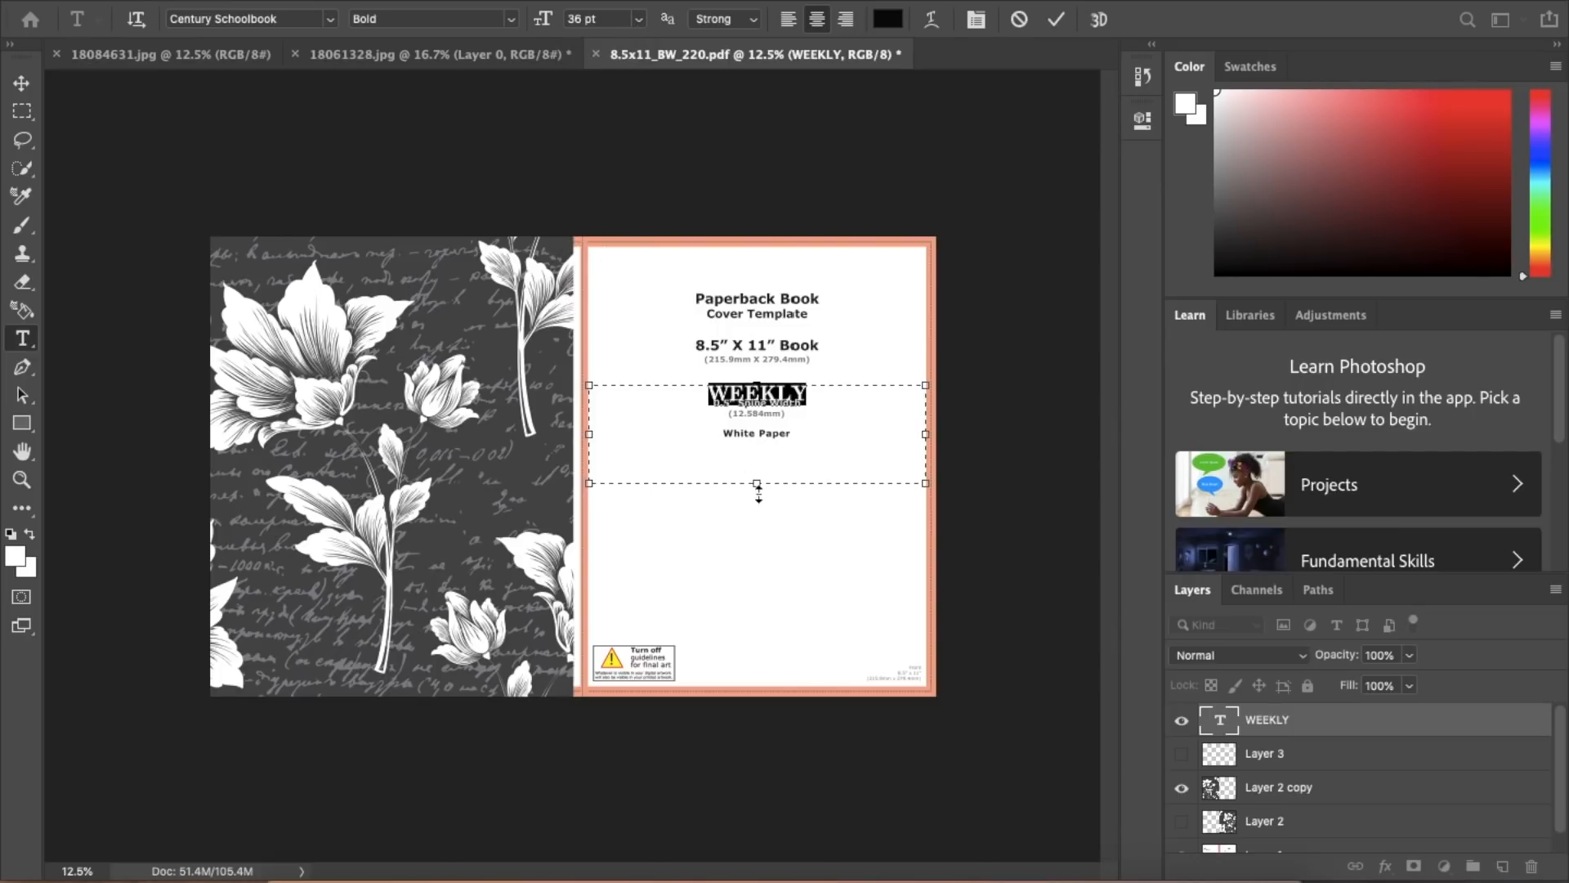
left_click(22, 395)
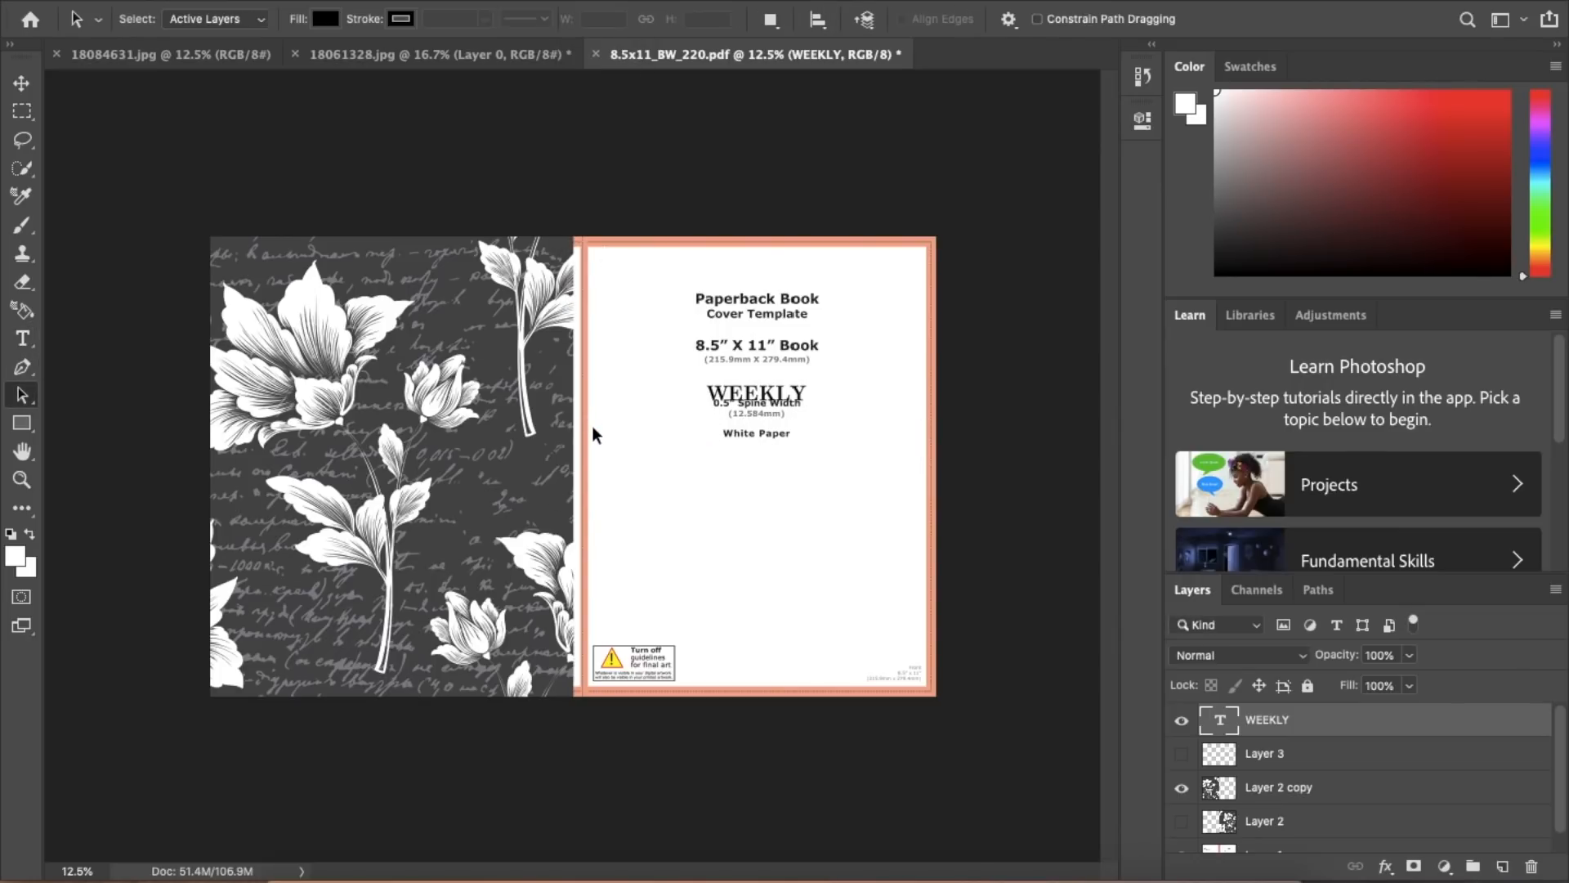
Step: Add a second text box reading Planner below WEEKLY and set its font to Dancing Script Regular
key("t")
left_click_drag(586, 439, 926, 531)
type("Planner")
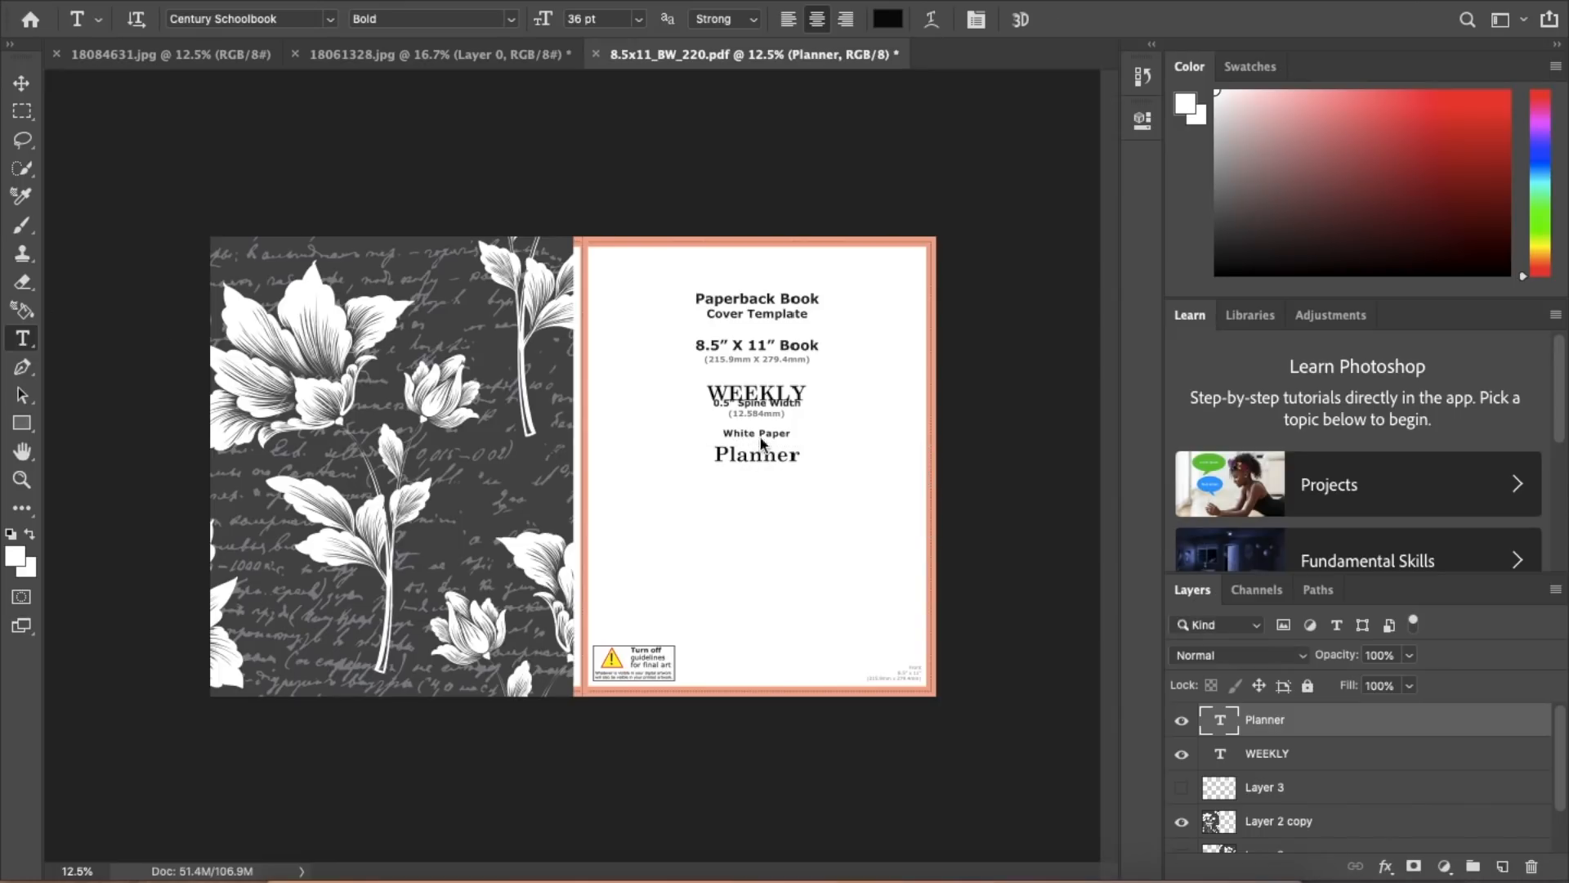
key("super+a")
left_click(292, 20)
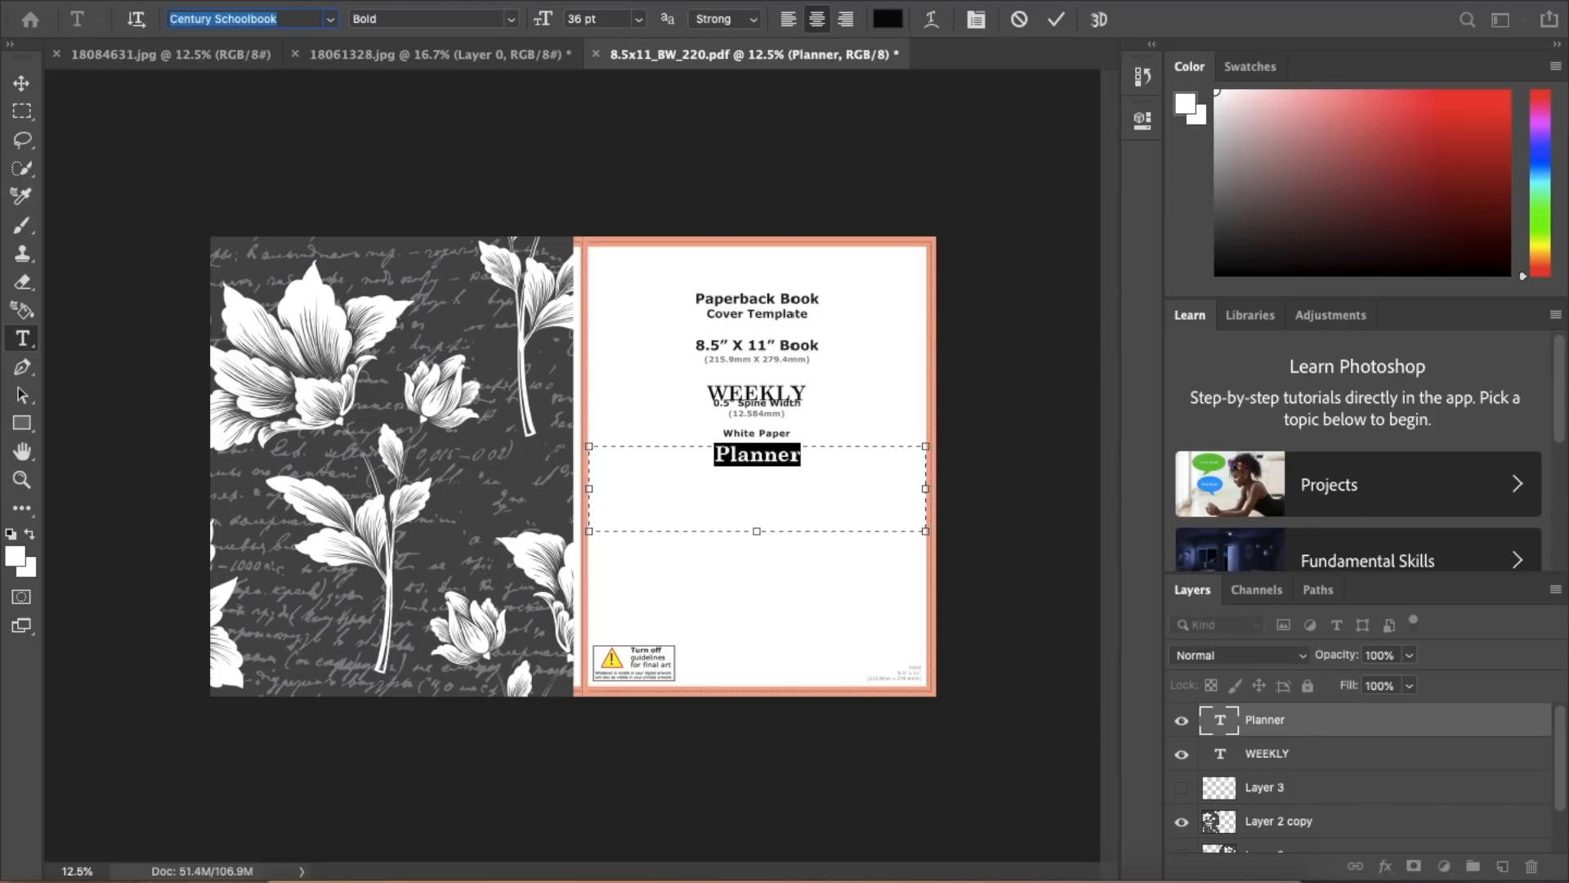
type("danc")
left_click(280, 106)
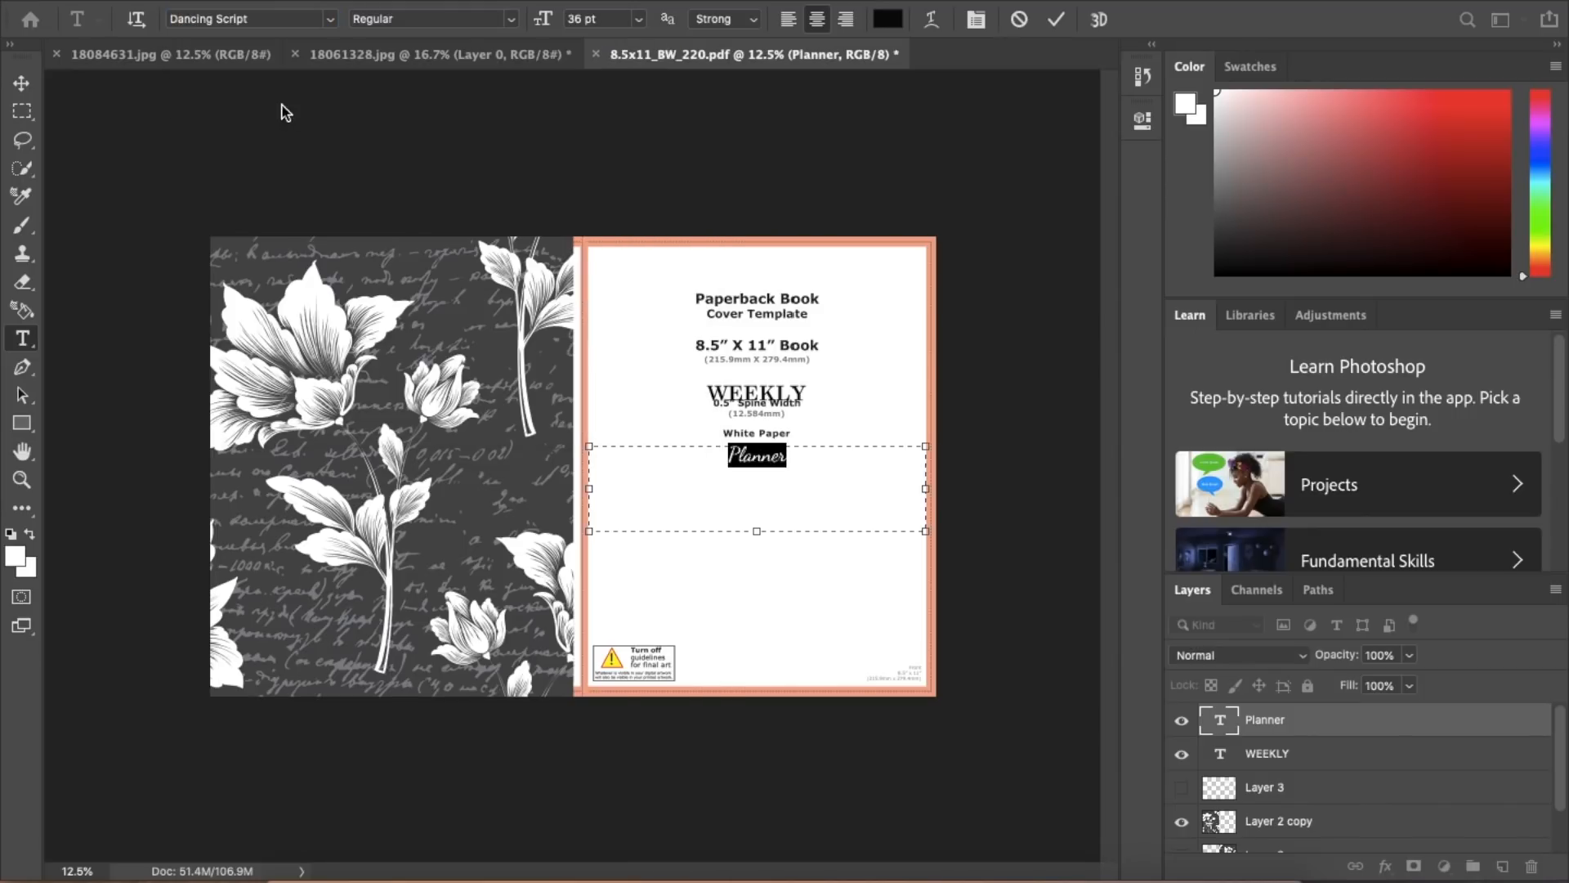
Step: Enlarge Planner to 72 pt and move it up directly beneath WEEKLY
left_click(639, 24)
left_click(611, 273)
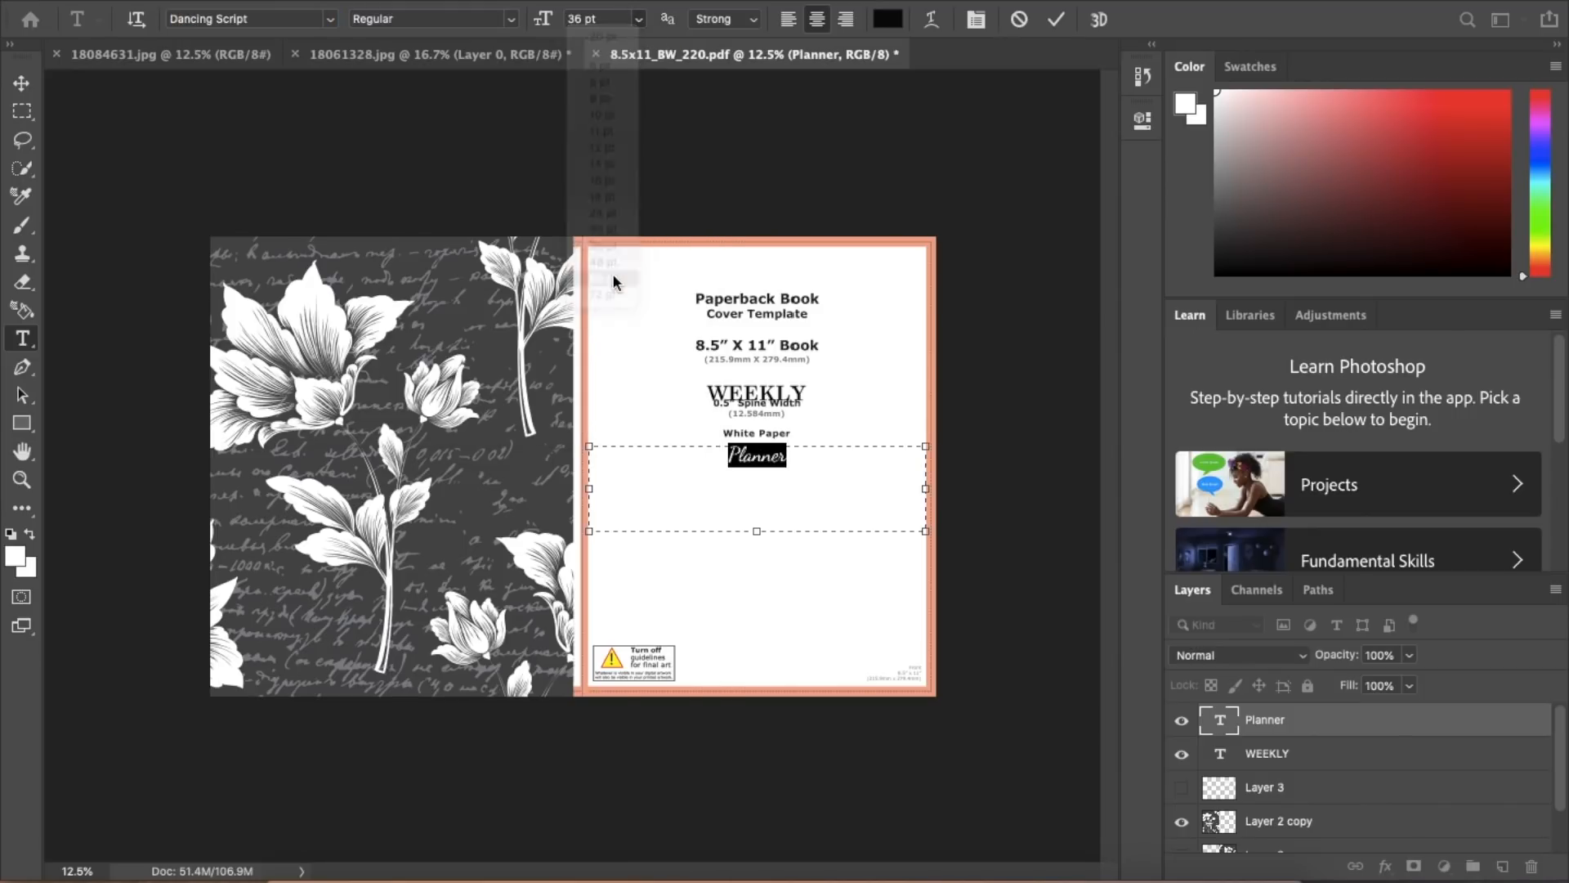
left_click(639, 21)
left_click(619, 292)
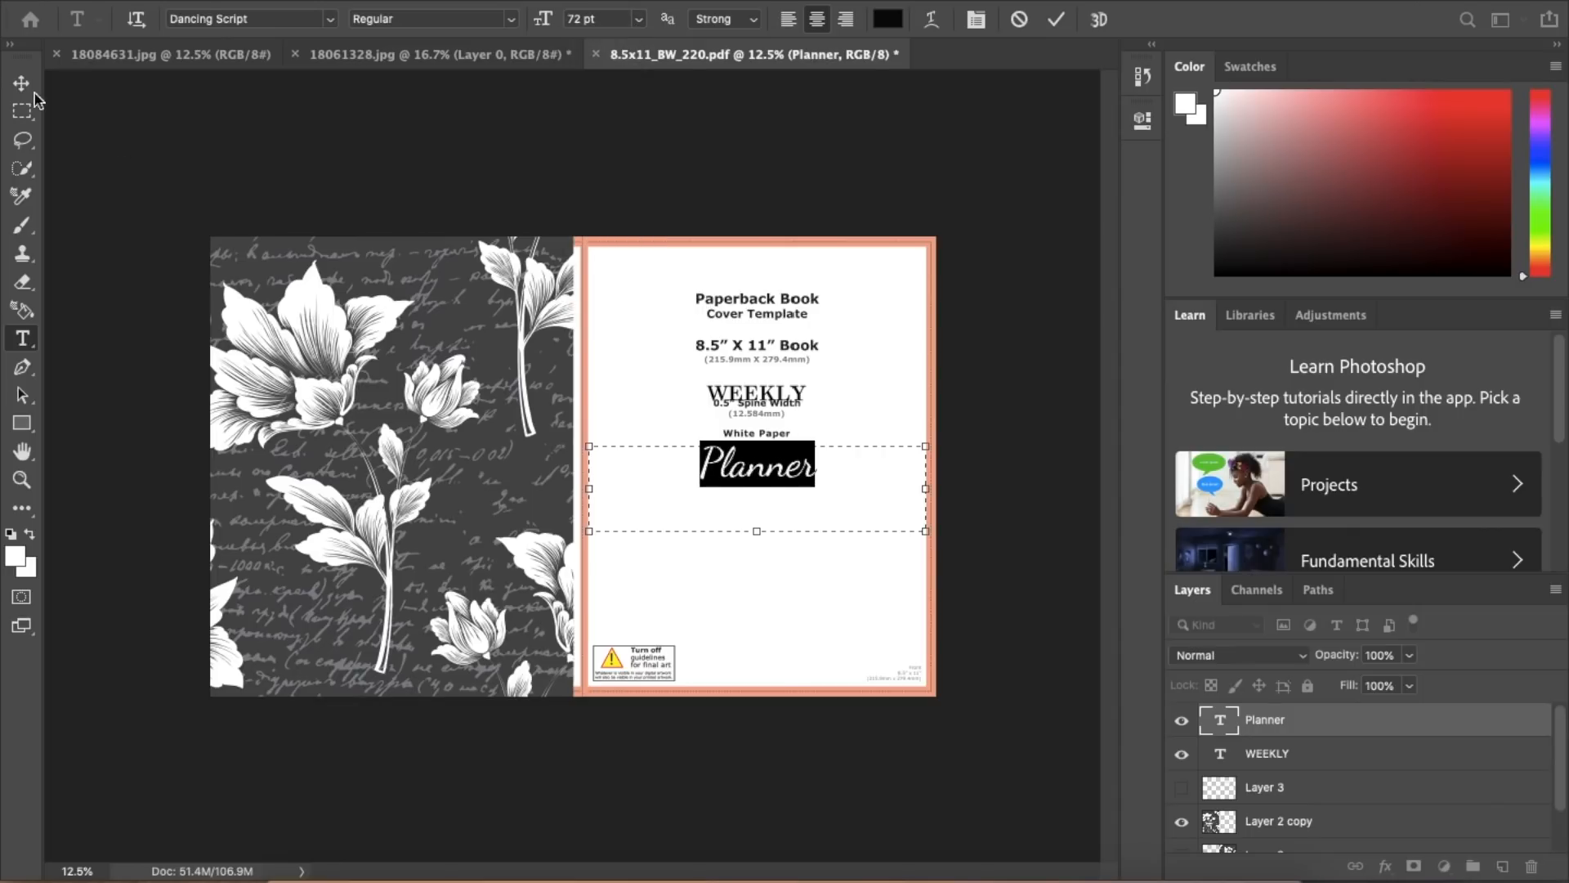
left_click(21, 82)
left_click_drag(765, 486, 767, 446)
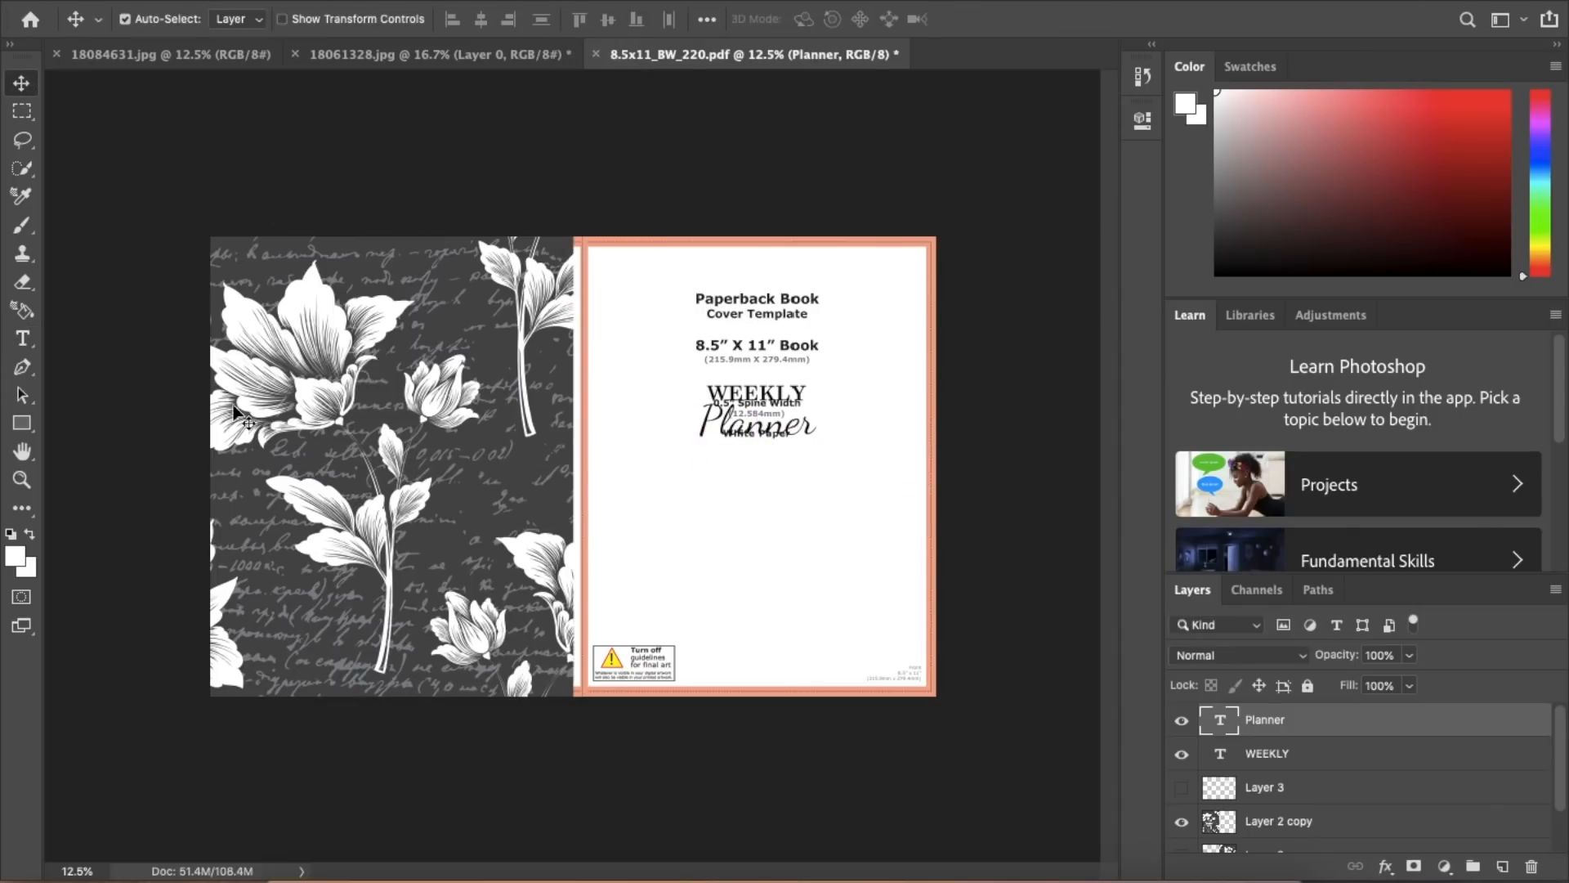
Step: Add a text box reading 2022 on the front cover in Century Schoolbook Bold at 72 pt
left_click(22, 337)
left_click_drag(590, 489, 926, 594)
type("2022")
key("ctrl+a")
left_click(330, 18)
left_click(272, 104)
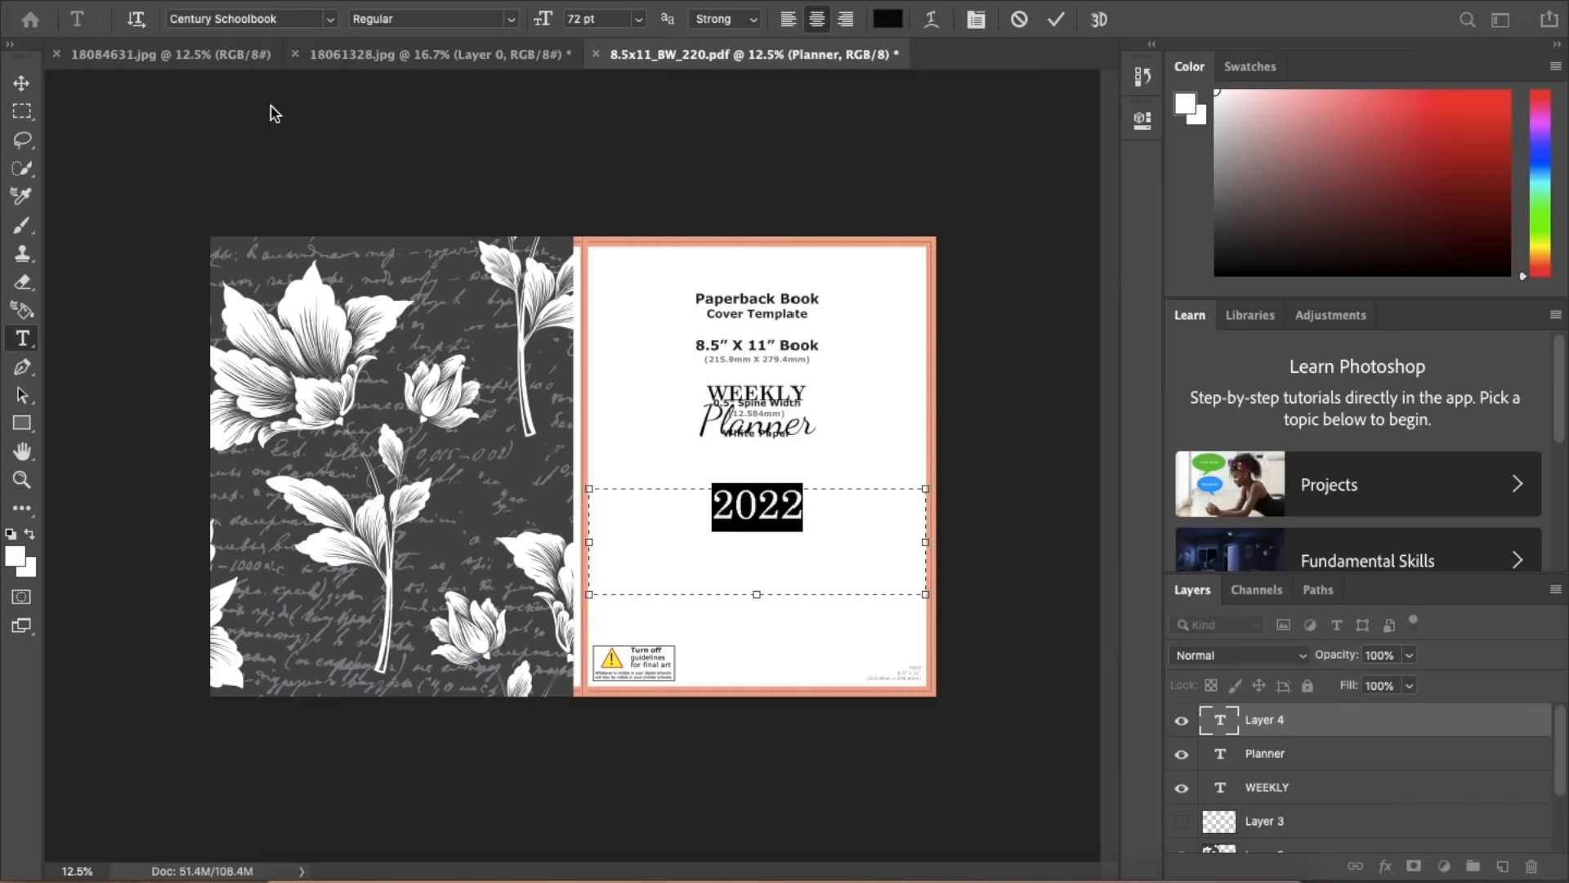
left_click(433, 19)
left_click(424, 45)
Step: Shorten the 2022 text box and move it directly above WEEKLY
left_click_drag(757, 595, 757, 542)
left_click_drag(757, 569, 756, 429)
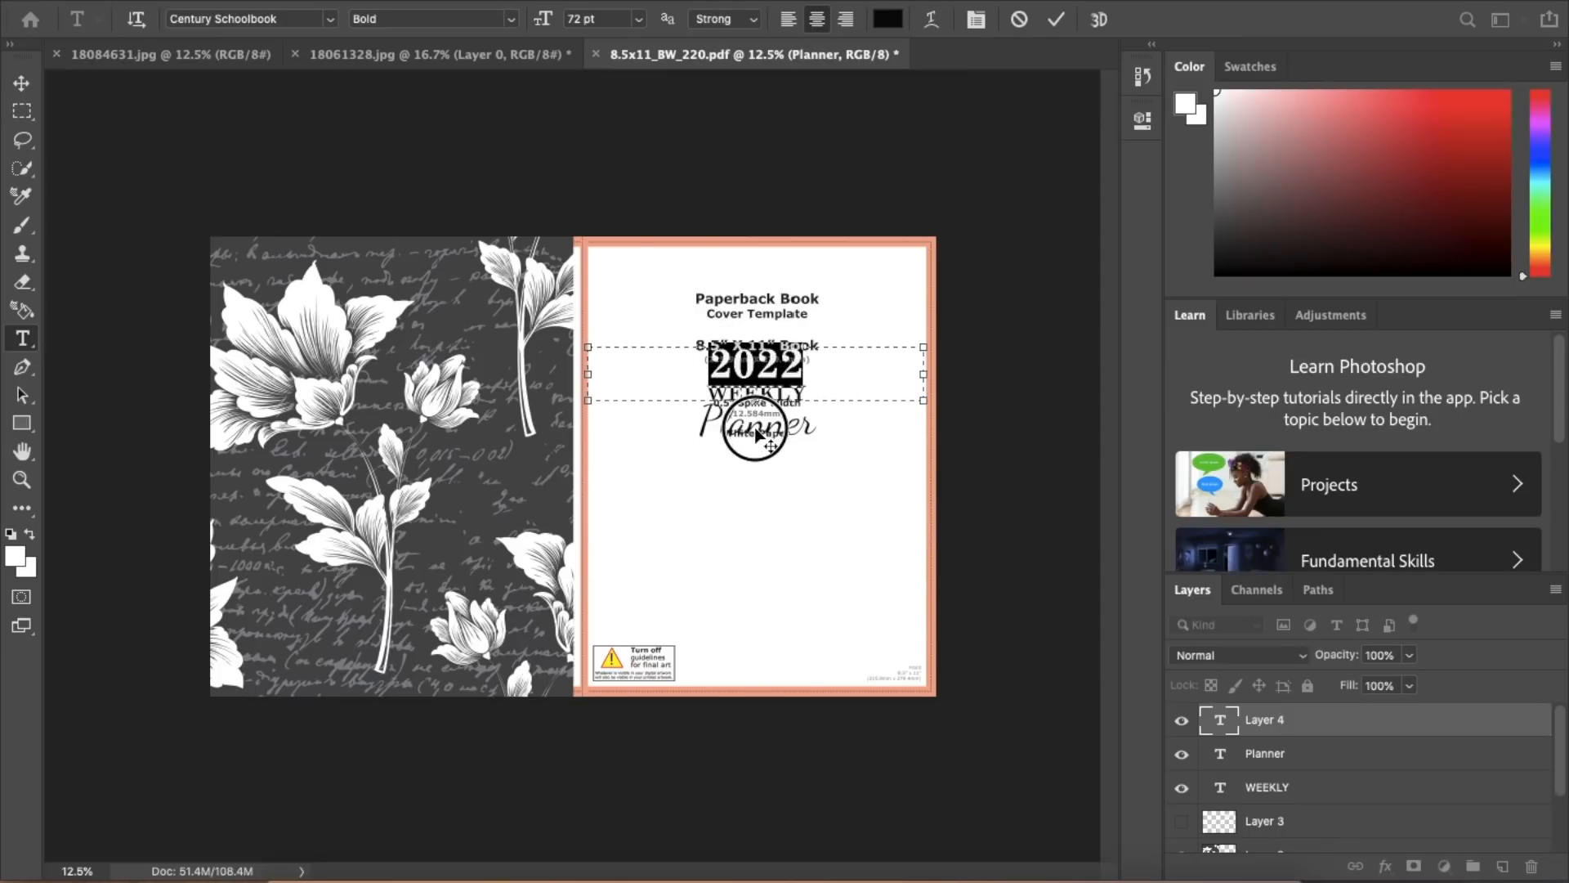
left_click(25, 87)
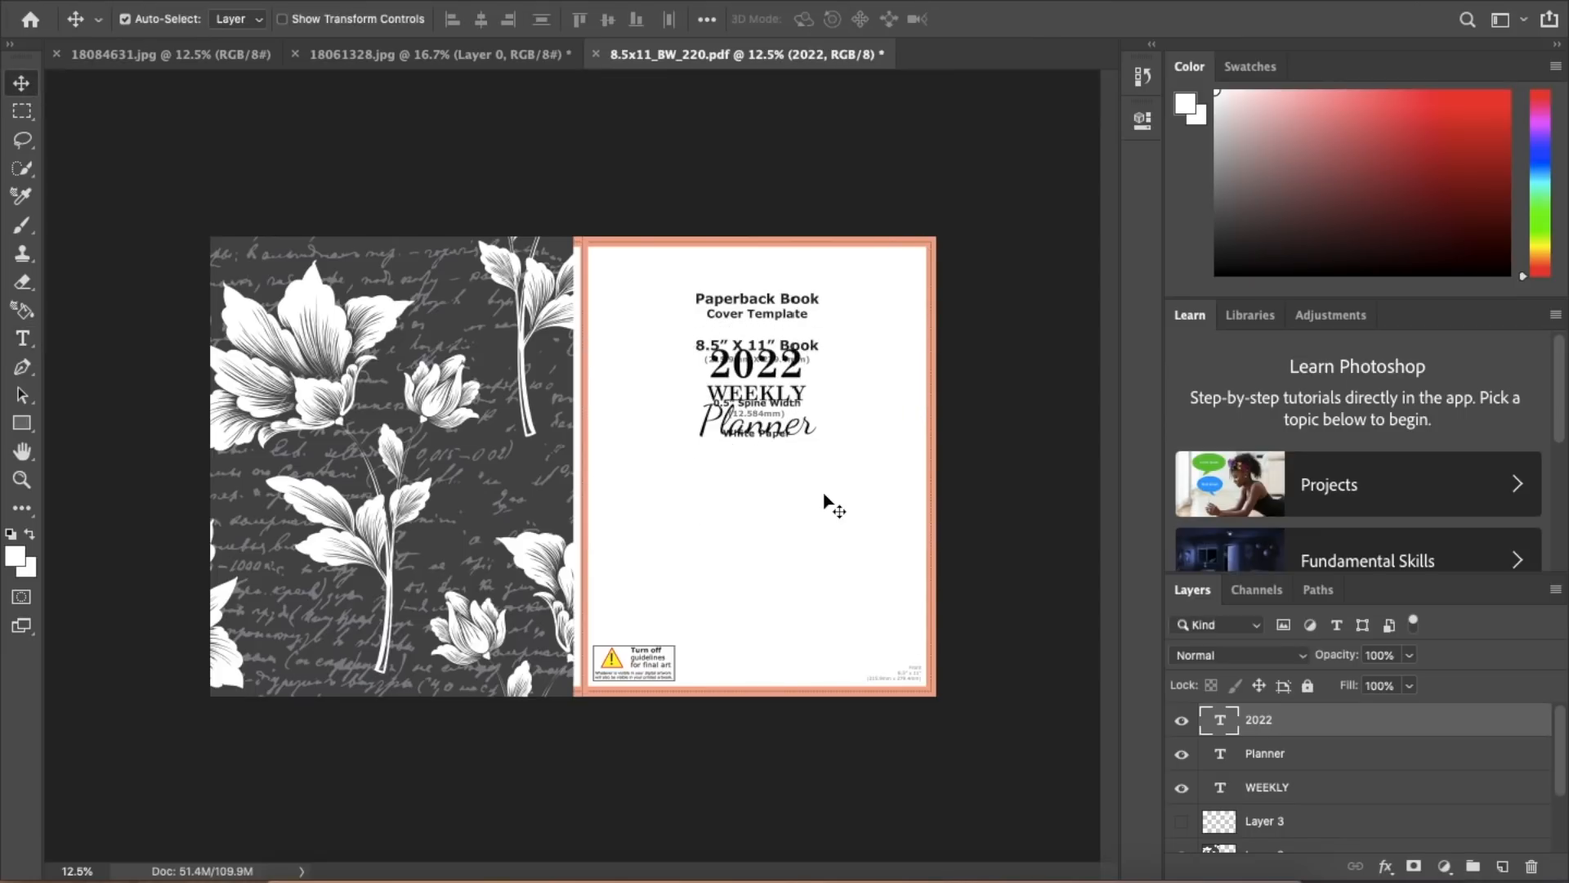
Step: Select the 2022, Planner and WEEKLY text layers together and move the title block higher on the front cover
left_click(1259, 756)
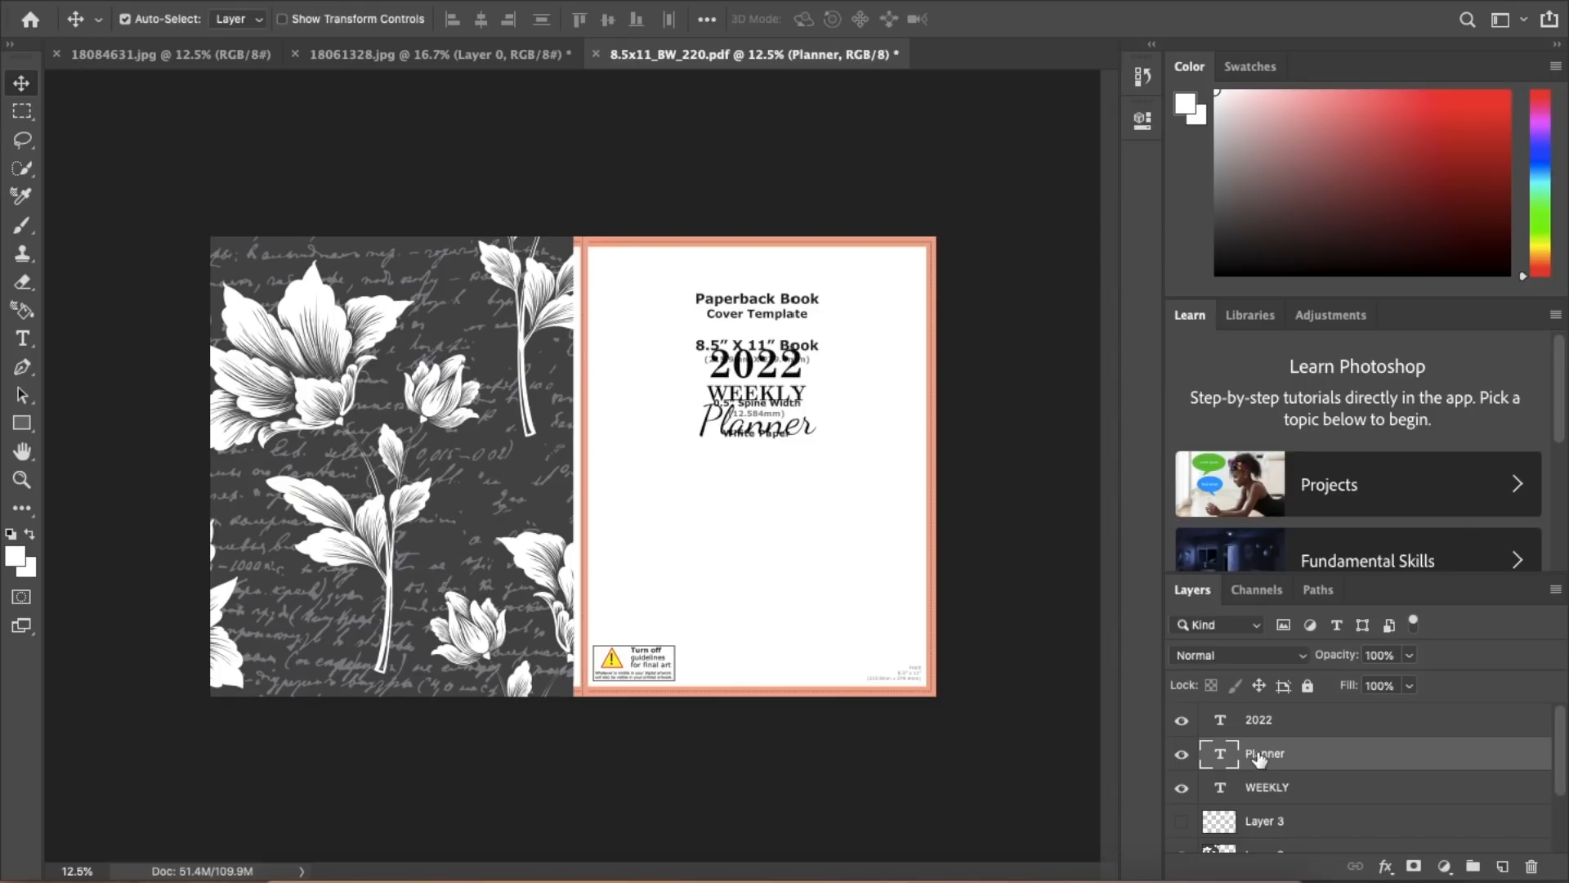
left_click(1271, 793)
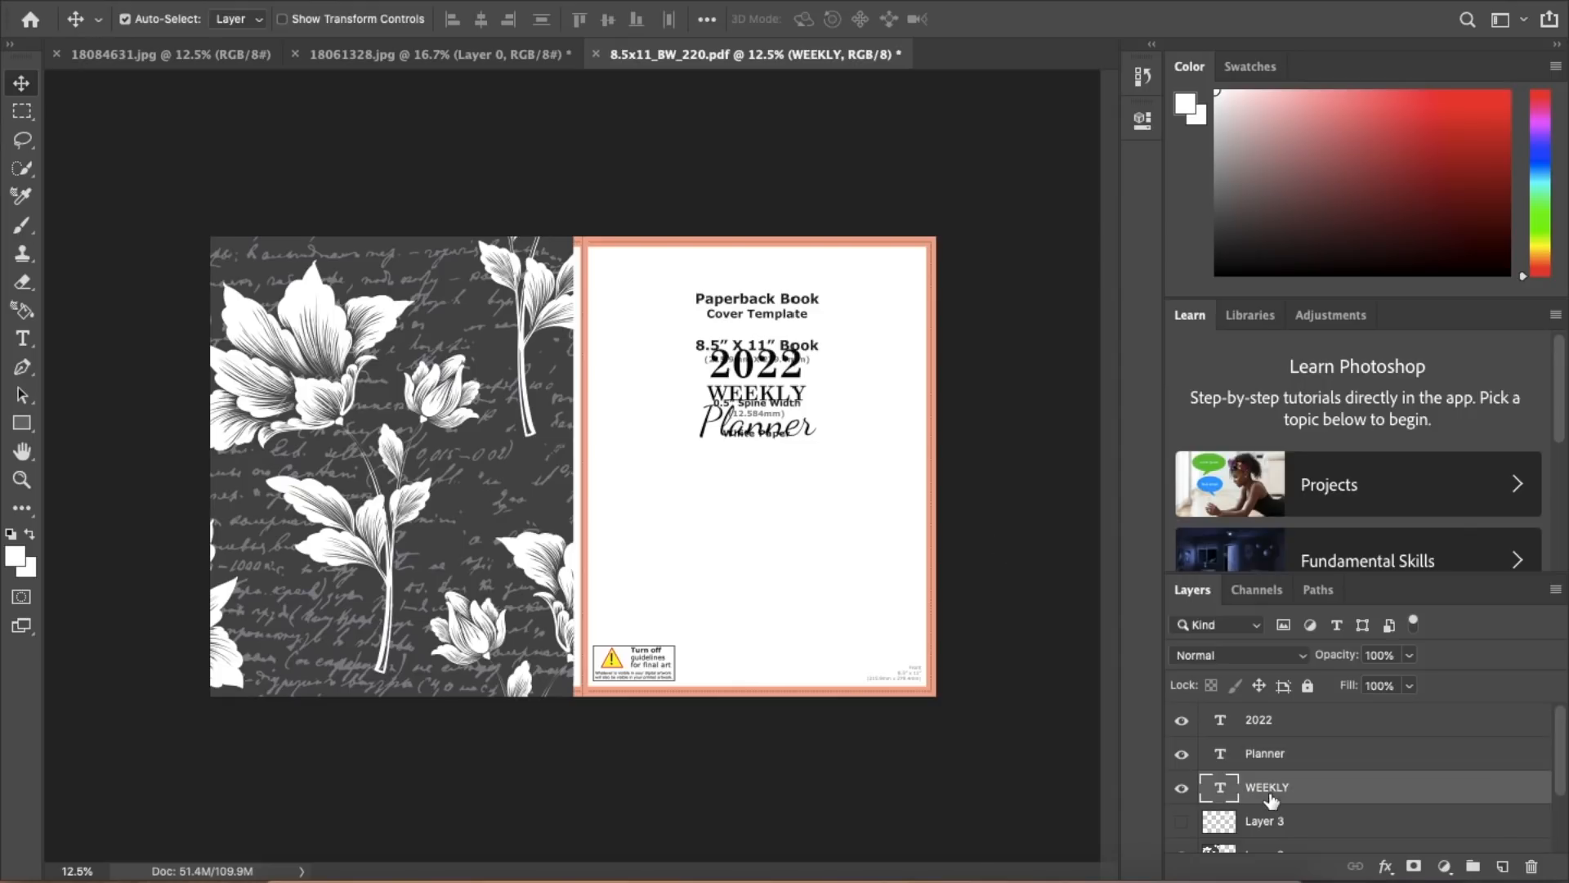
left_click(1264, 727, "shift")
left_click_drag(740, 370, 739, 333)
Step: Show the front-cover floral layer and draw a white rectangle of about 1258 x 856 px behind all three title lines
scroll(1240, 791, "down", 2)
left_click(1182, 802)
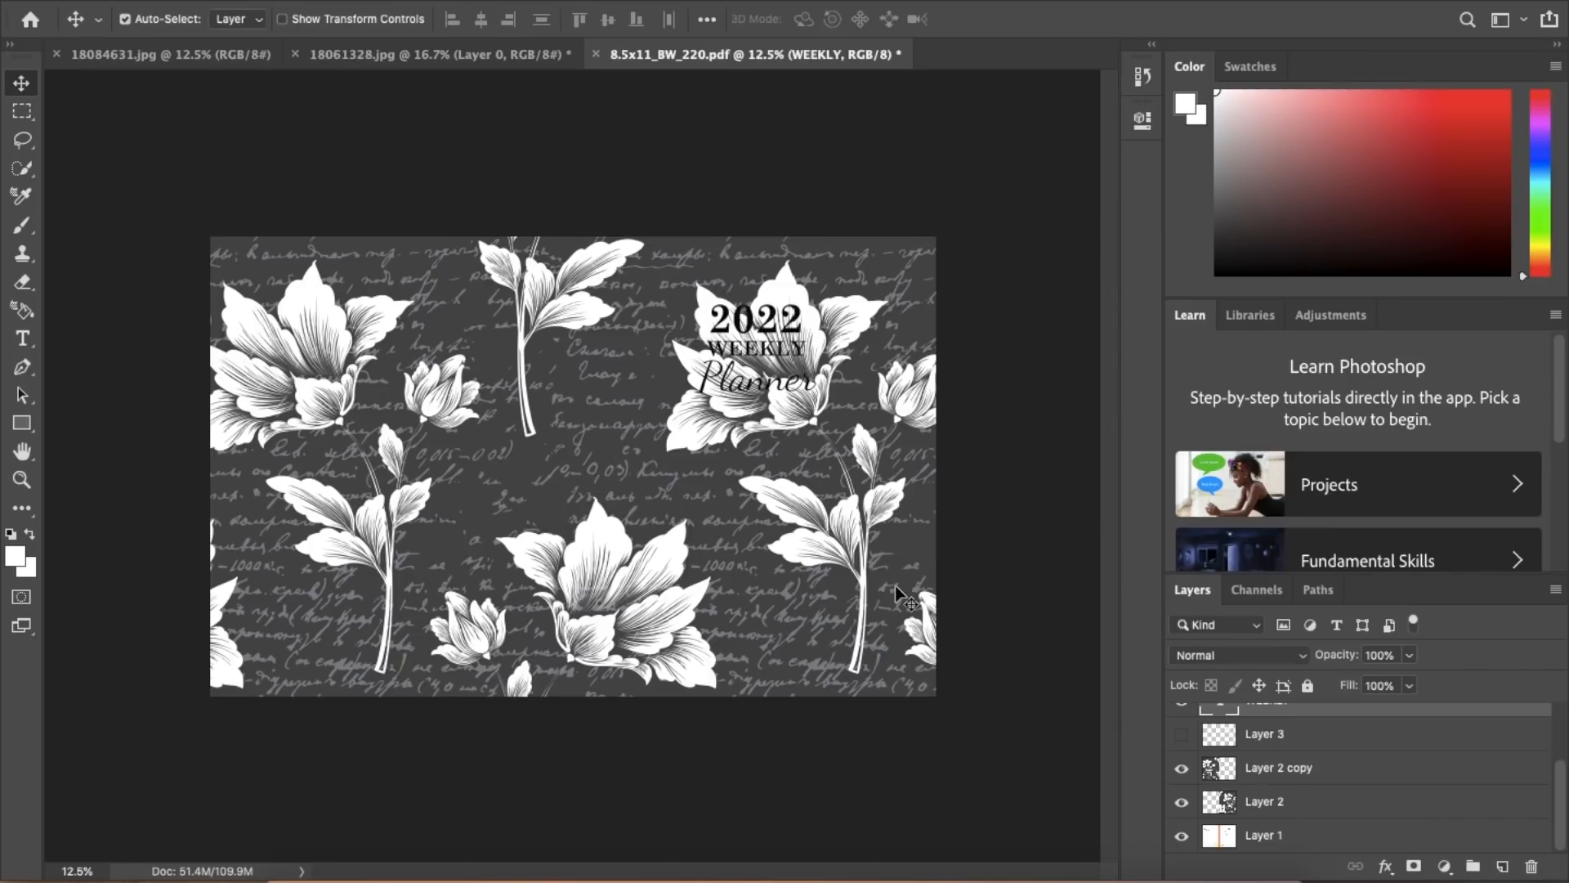
left_click(22, 424)
left_click_drag(671, 292, 842, 407)
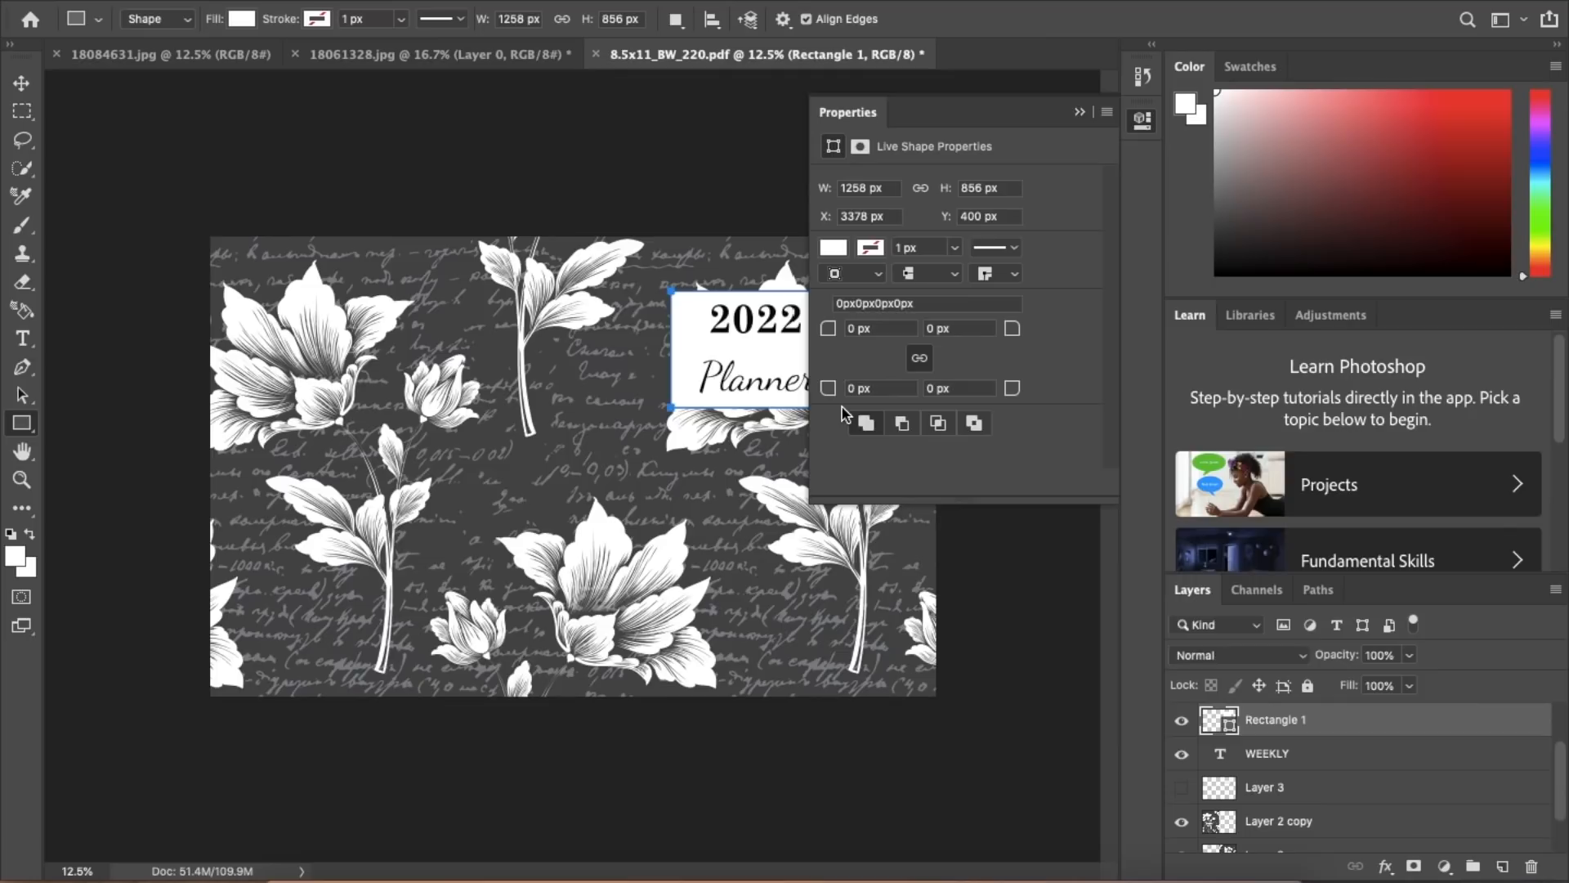
left_click(1079, 112)
left_click_drag(1266, 753, 1263, 721)
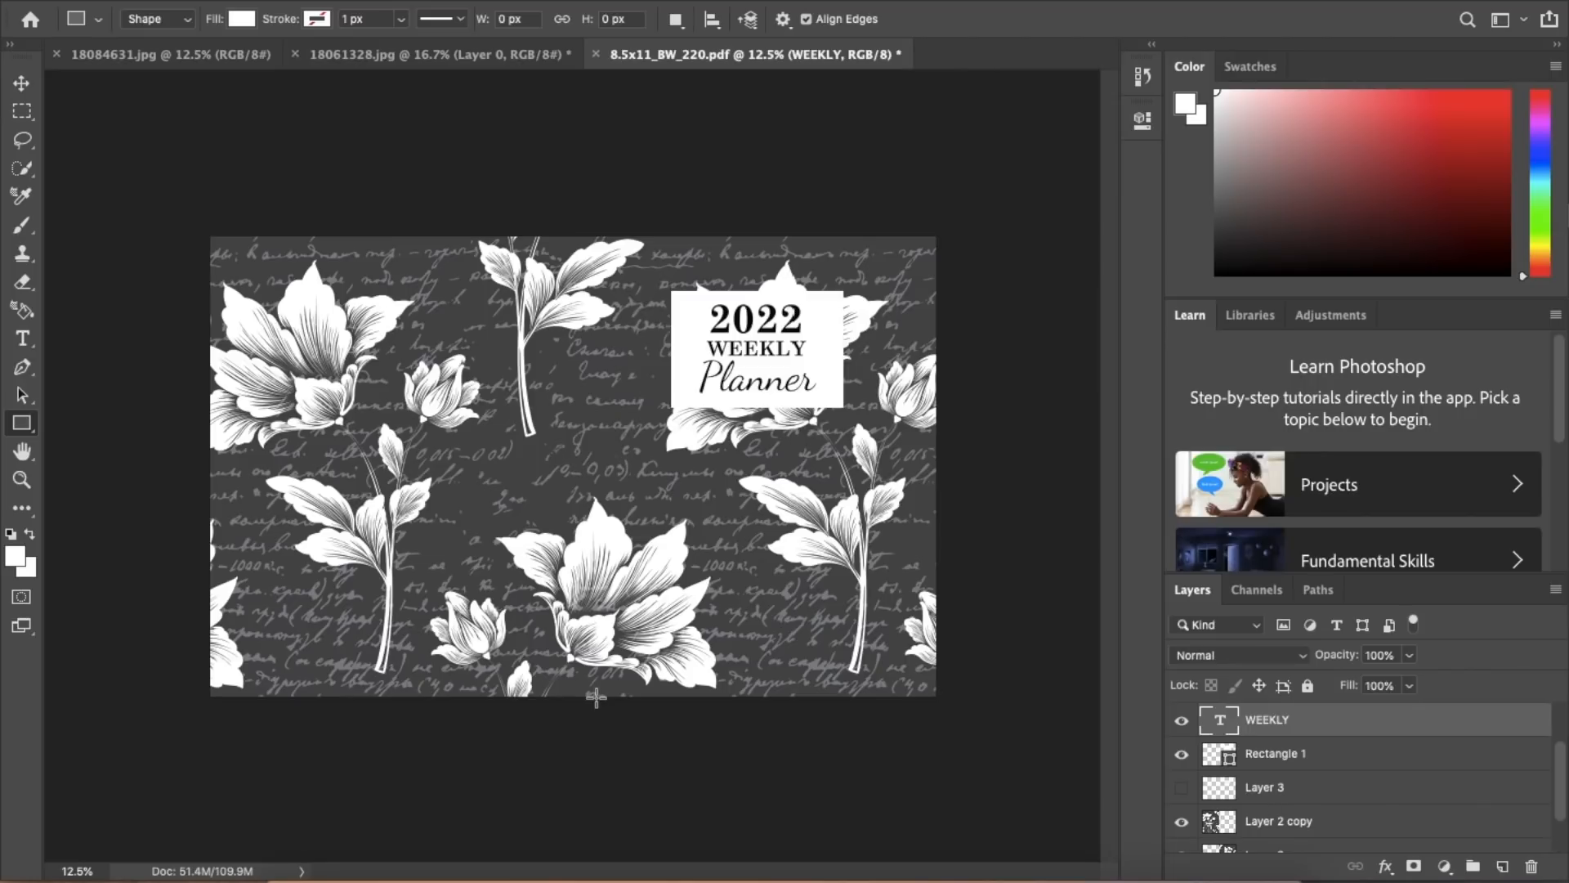
left_click(293, 0)
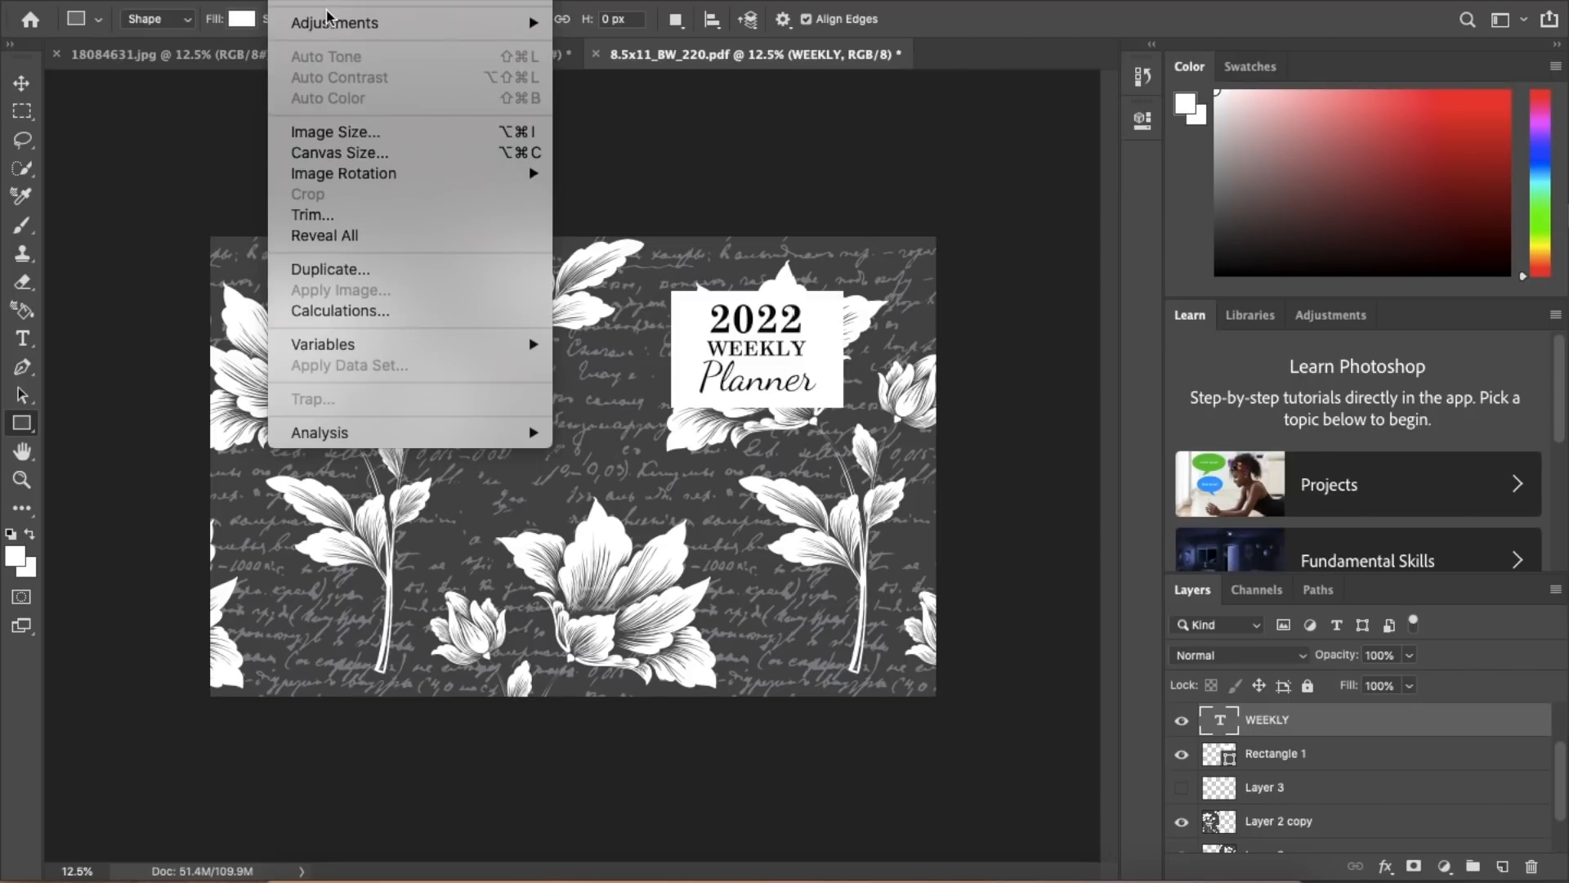
mouse_move(355, 2)
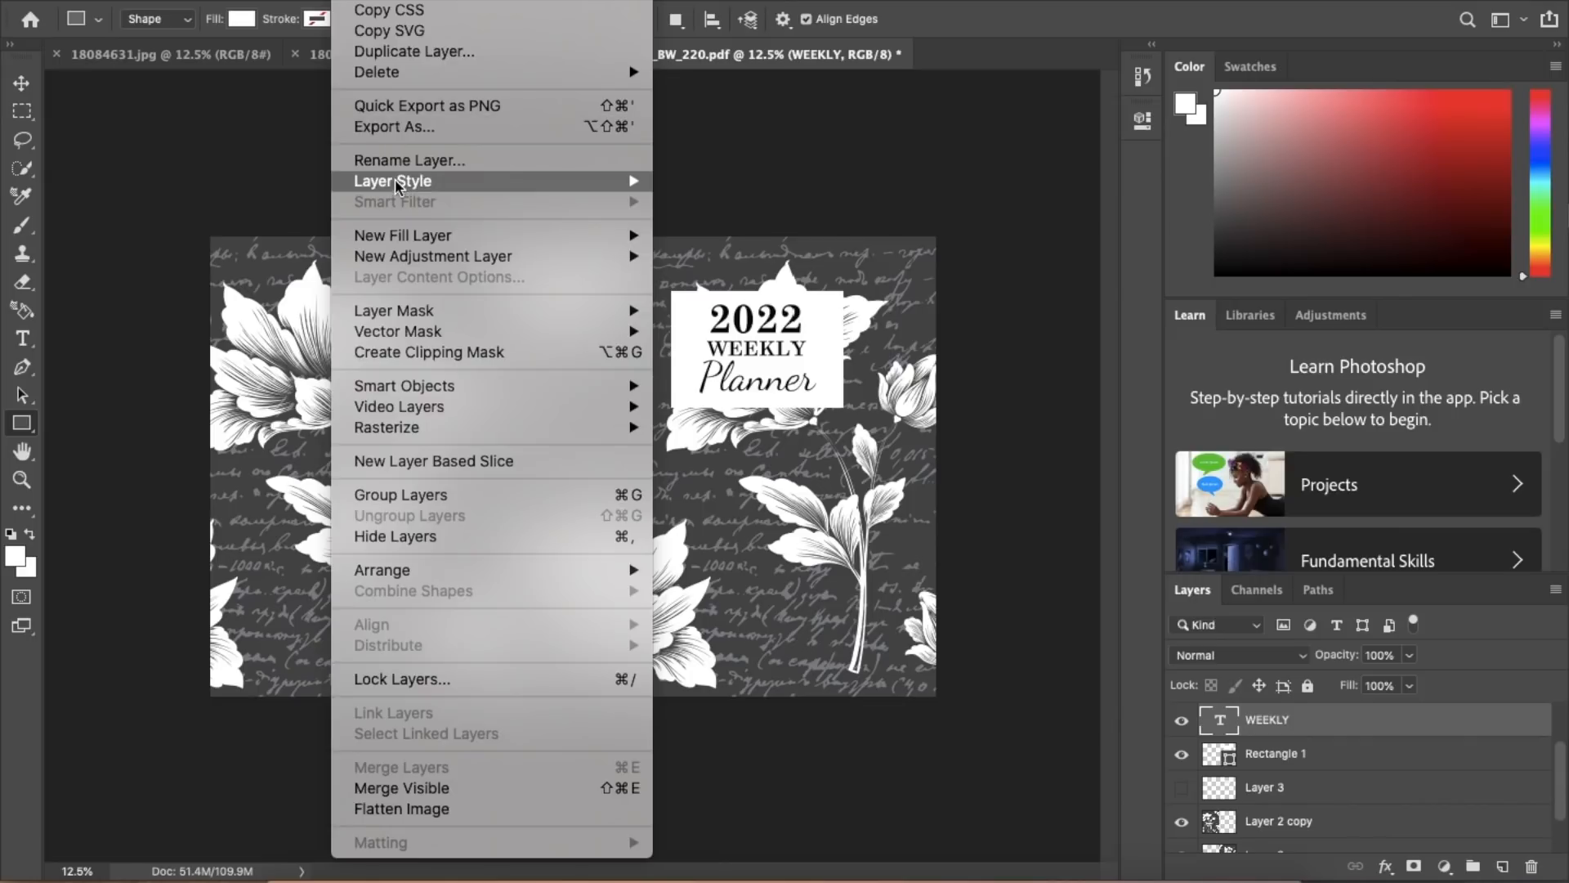
mouse_move(396, 185)
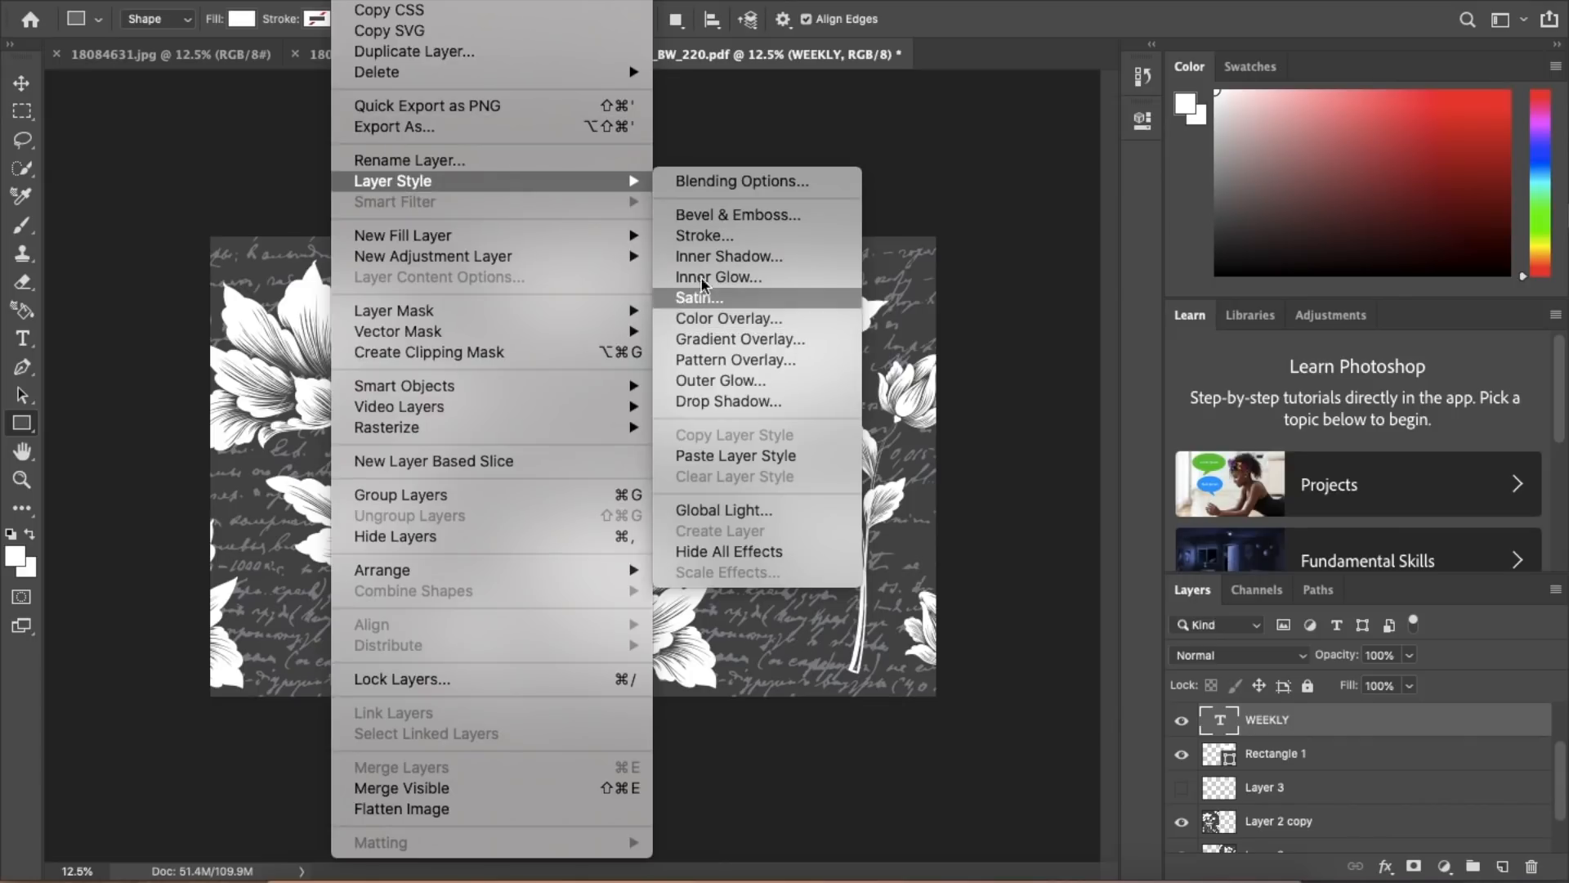
left_click(693, 233)
mouse_move(893, 233)
left_mouse_down()
mouse_move(1091, 222)
mouse_move(882, 232)
left_mouse_up()
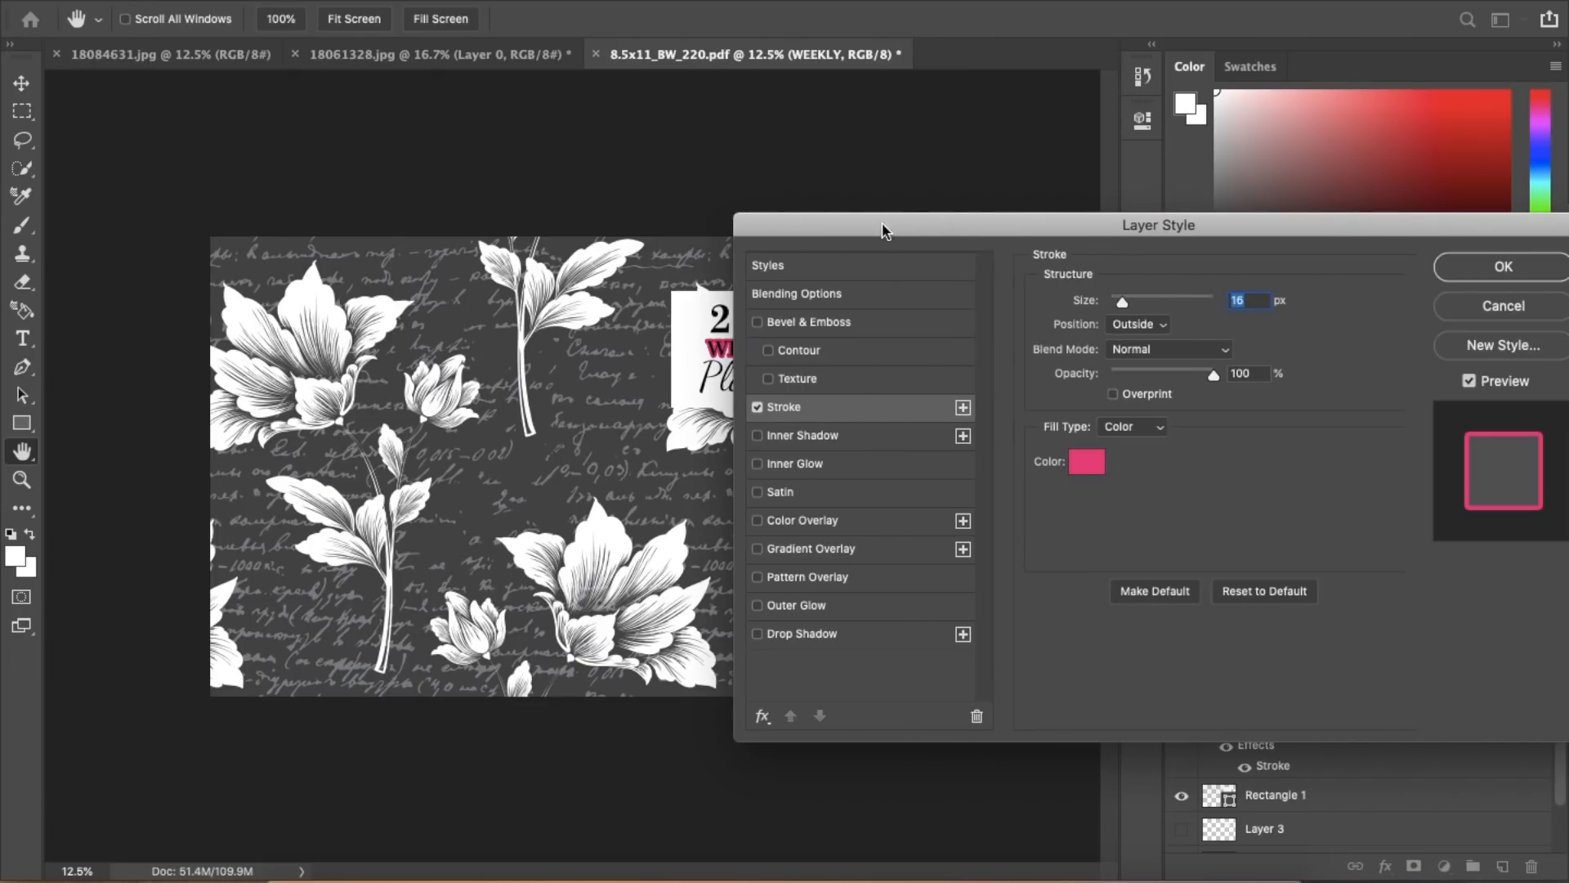
left_click(1481, 319)
Step: Add a 16 px outside stroke to the white rectangle behind the front-cover title
left_click(1259, 752)
left_click(353, 5)
mouse_move(441, 181)
left_click(737, 237)
left_click_drag(921, 228, 1107, 226)
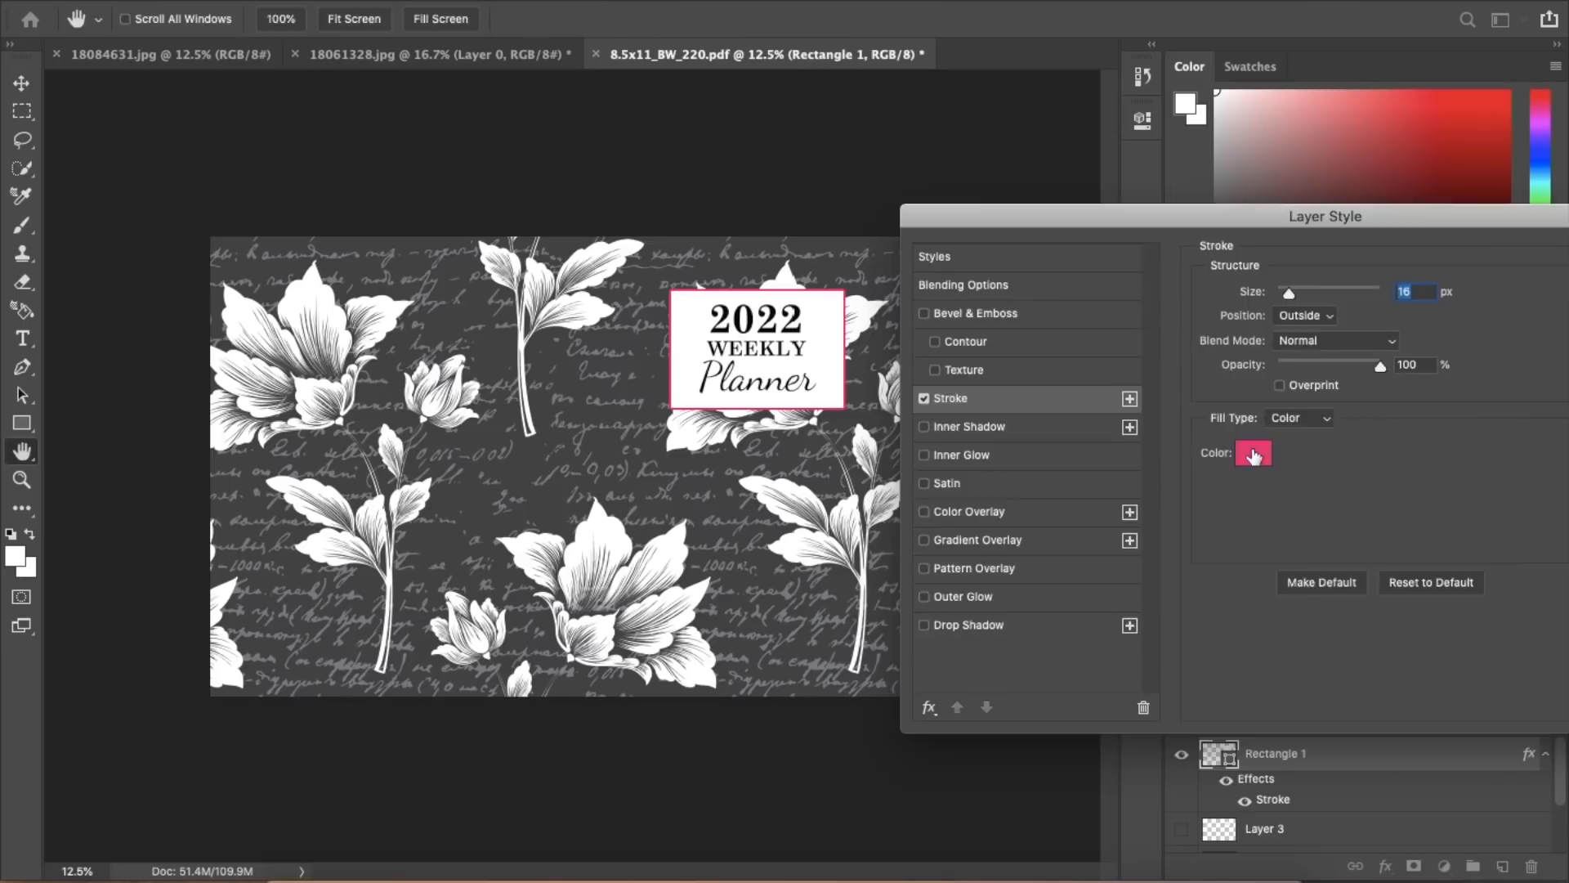
Step: Set the title rectangle's stroke color to the dark grey sampled from the cover background and apply the layer style
left_click(1255, 455)
left_click(554, 504)
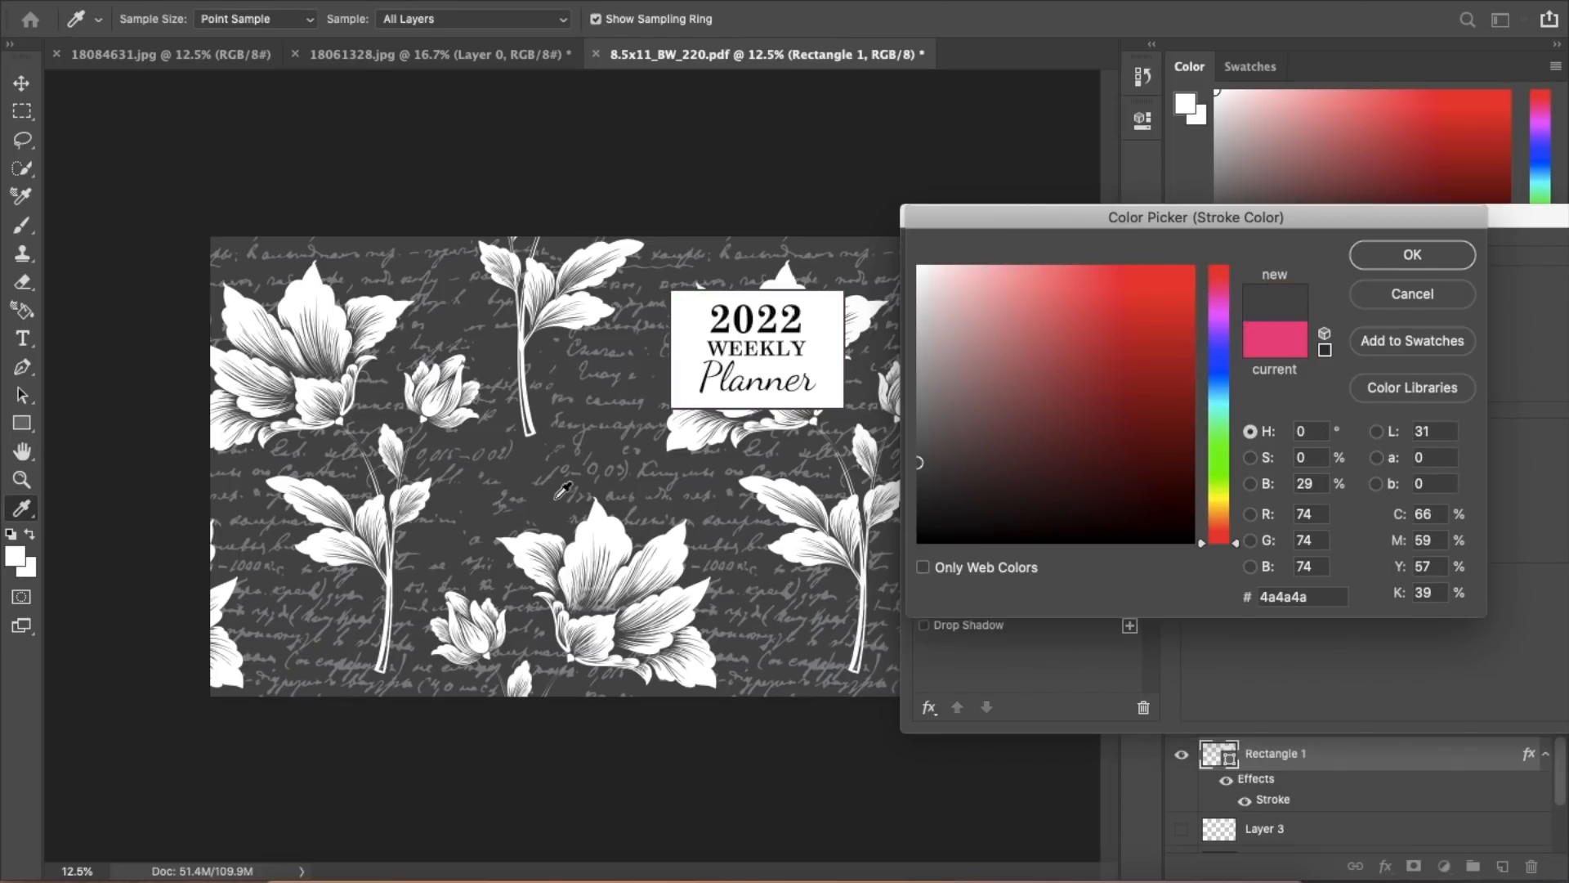
left_click(920, 273)
left_click(560, 512)
left_click(559, 467)
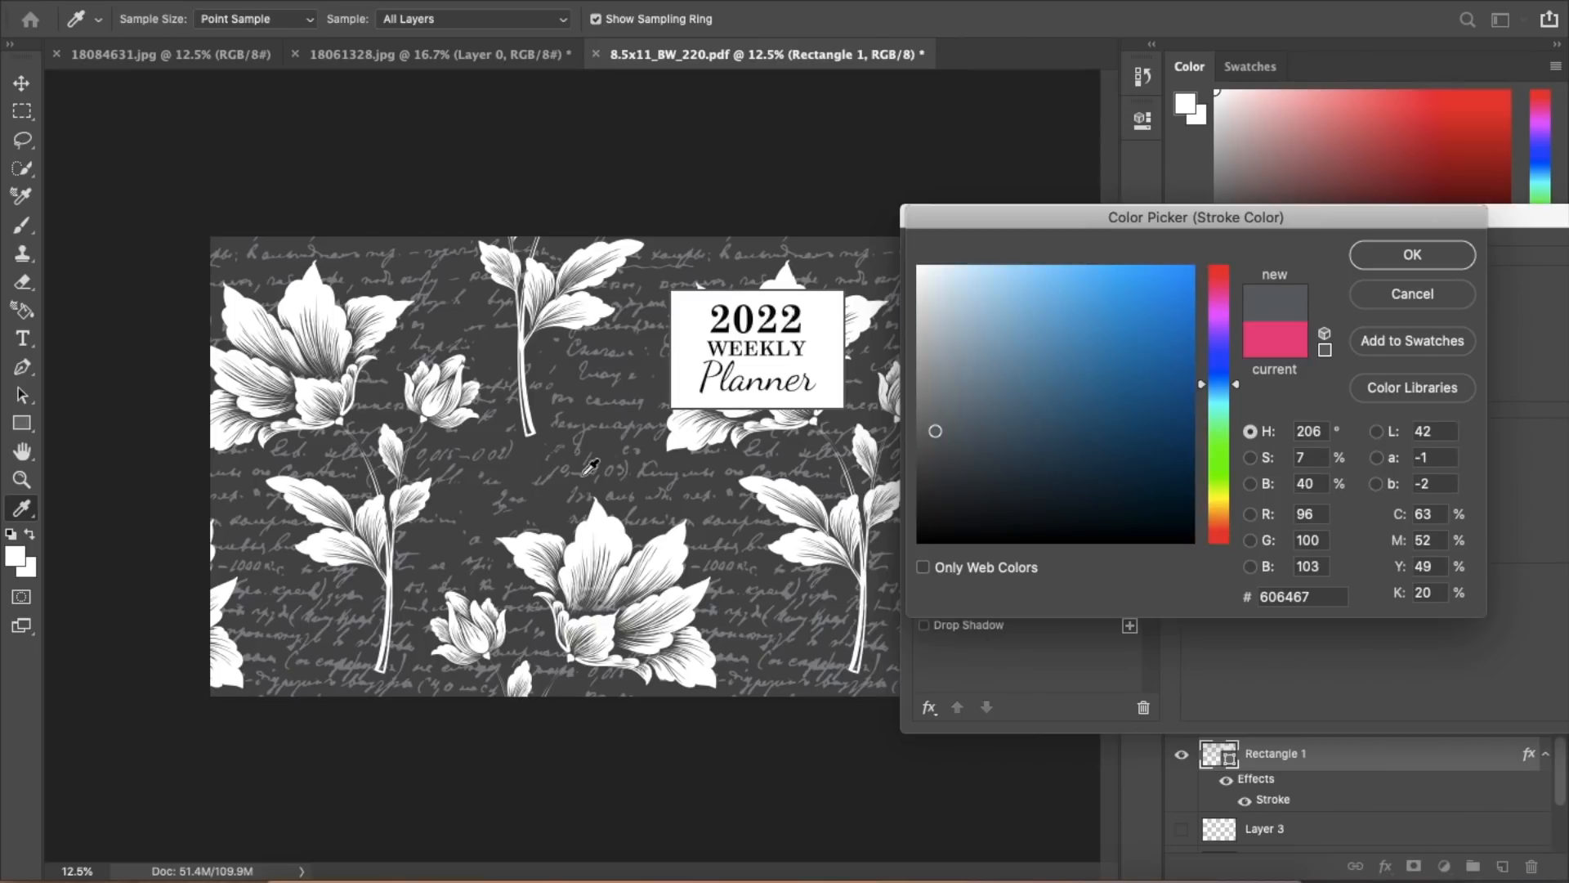
left_click(791, 607)
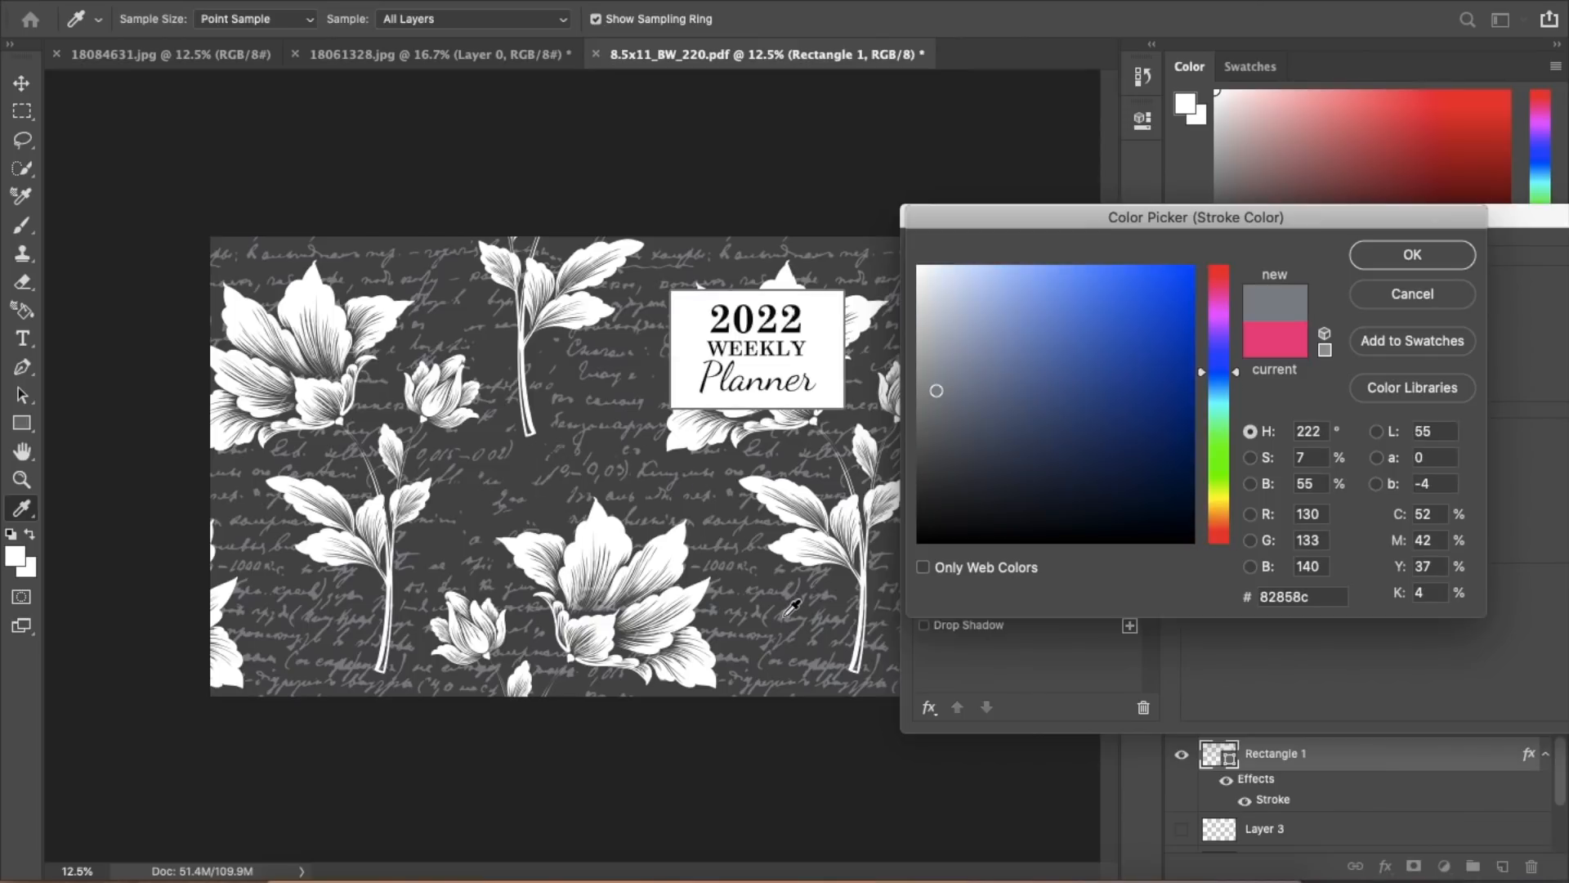
left_click(736, 496)
left_click(1417, 254)
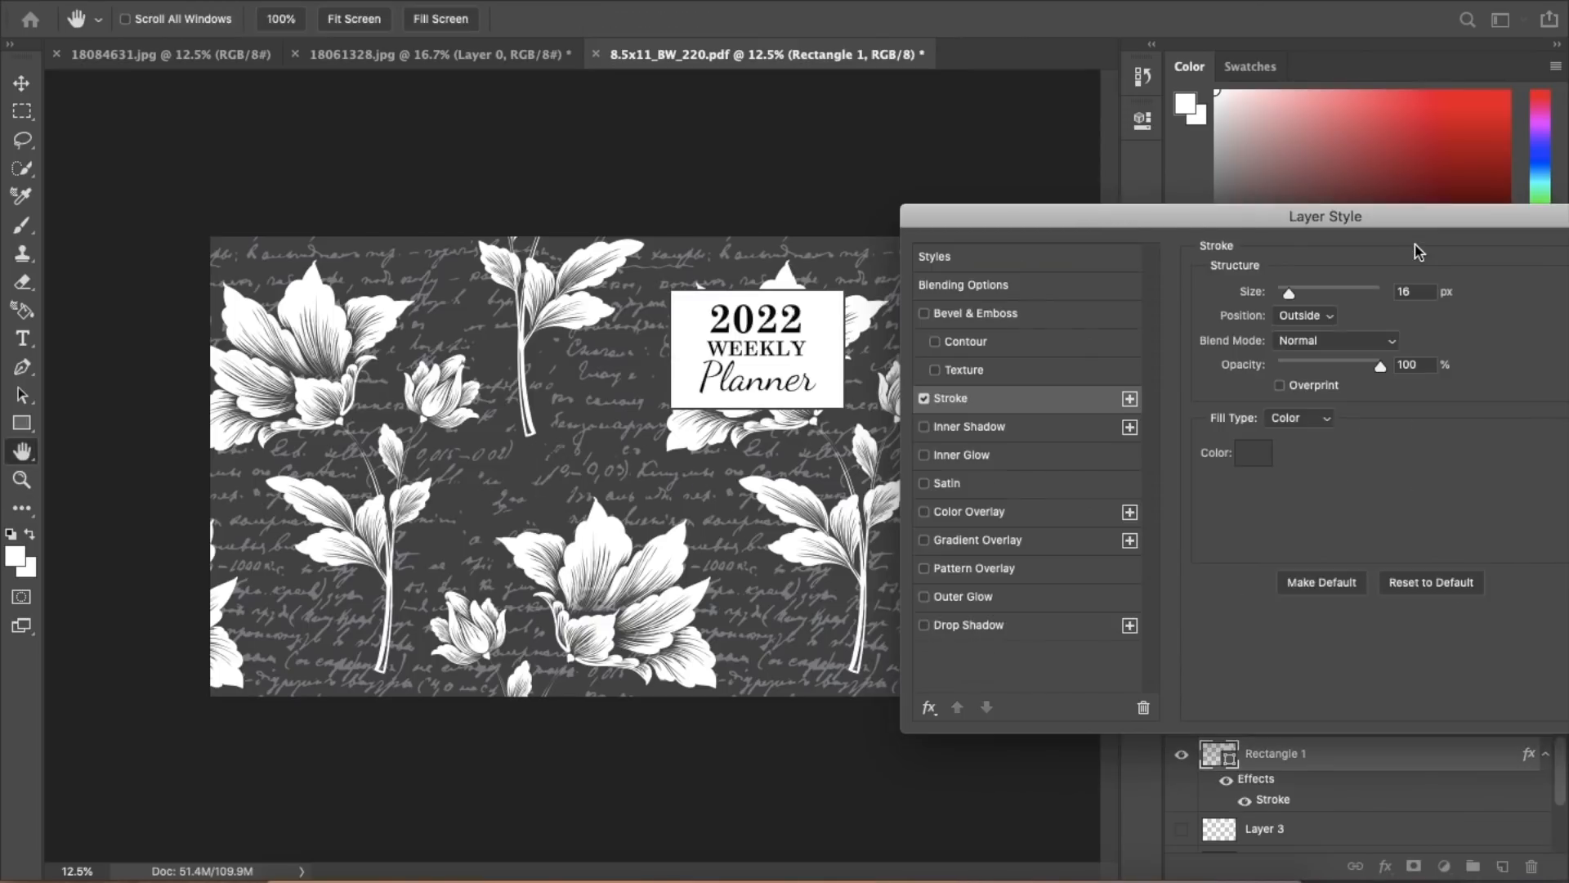
left_click_drag(1417, 223, 1117, 214)
left_click_drag(1216, 210, 1226, 266)
left_click(1378, 304)
Step: Recolor the 2022 title text with the dark grey sampled from the cover background
key("t")
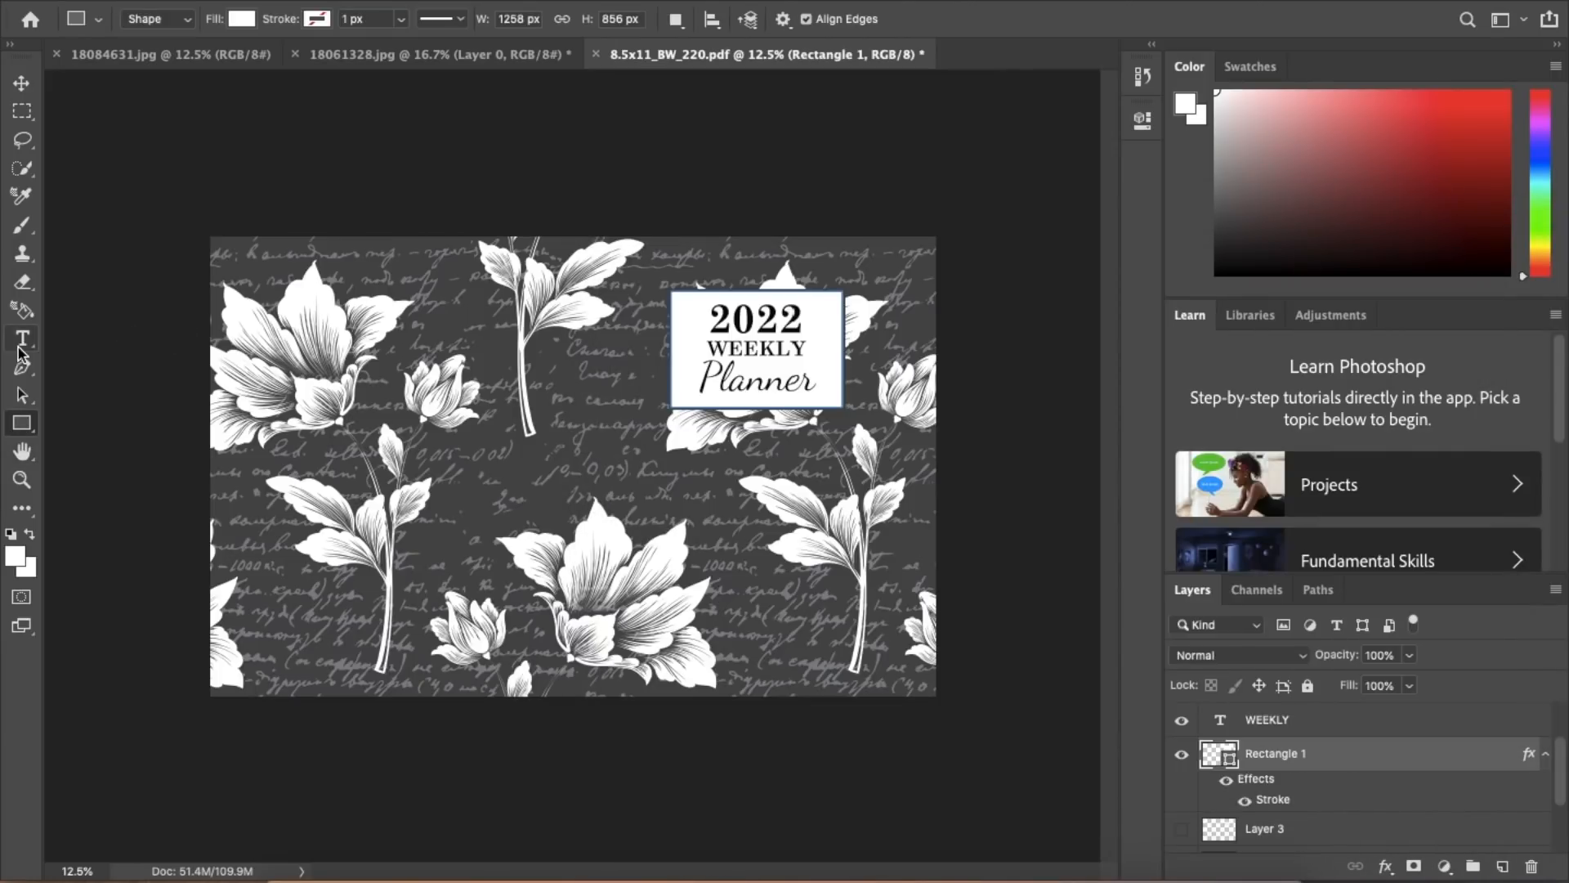
double_click(773, 317)
left_click(887, 19)
left_click(842, 266)
left_click(1412, 255)
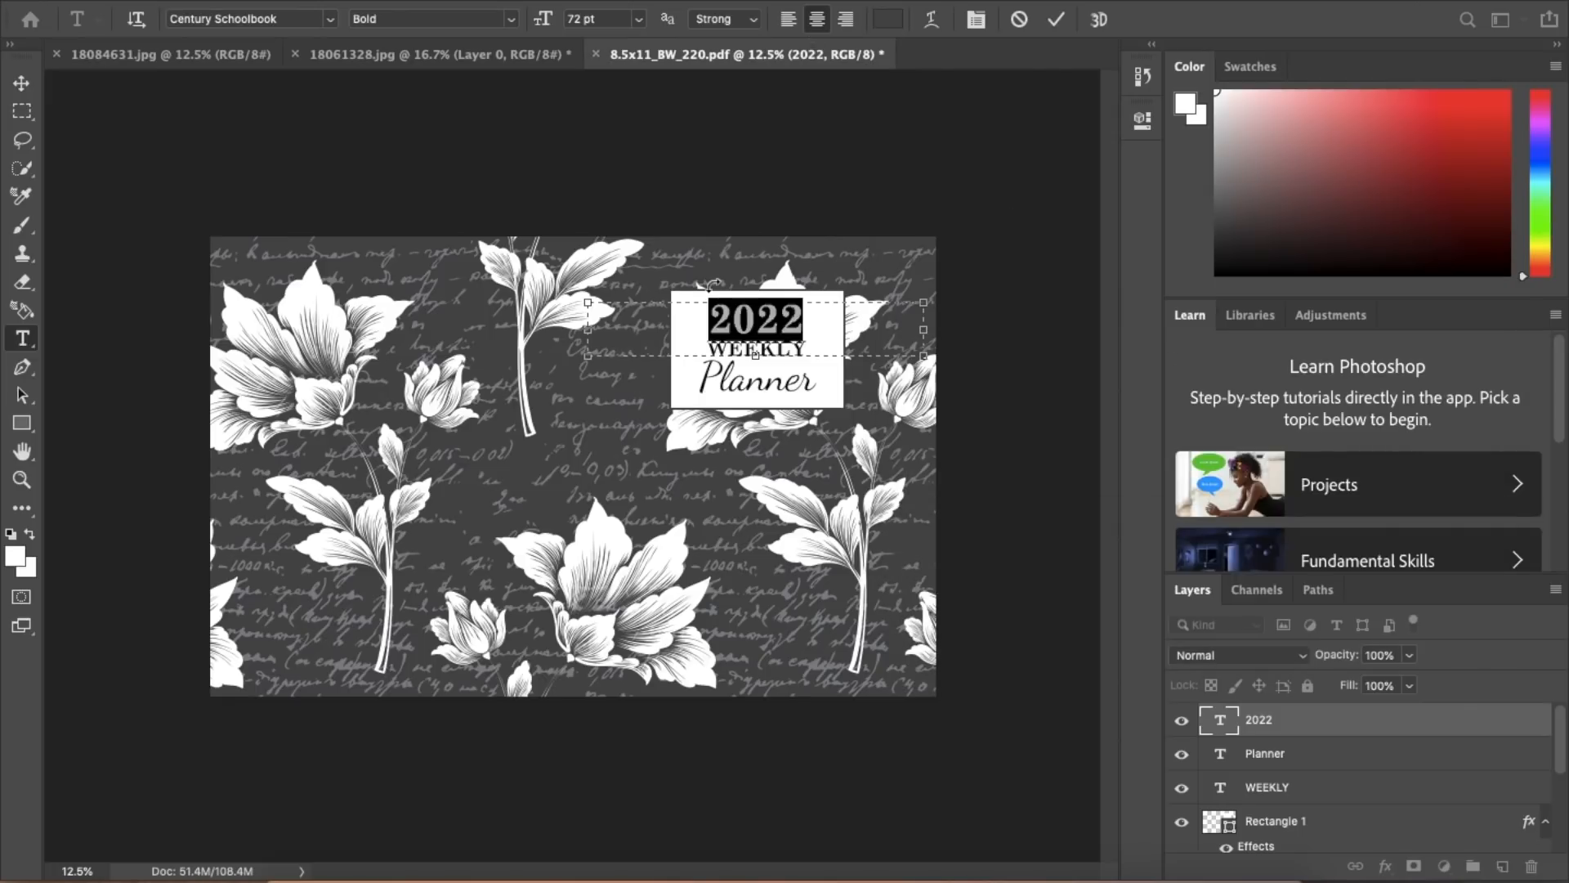
key("ctrl+Return")
Step: Recolor the WEEKLY title text to dark grey #4a4a4a sampled from the cover background
double_click(773, 349)
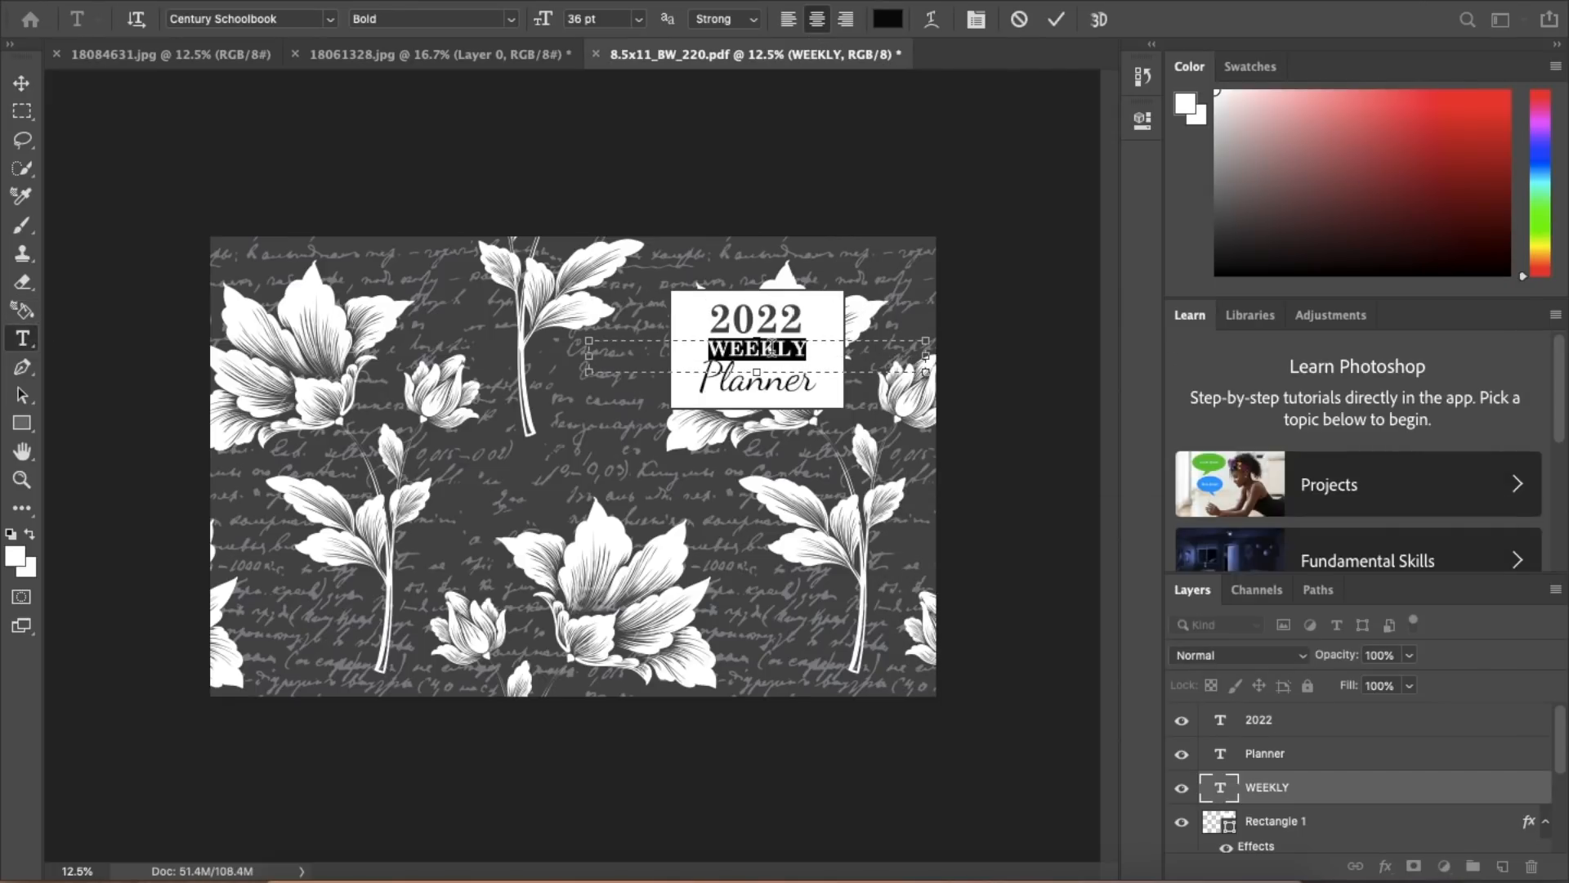
left_click(887, 19)
left_click(820, 239)
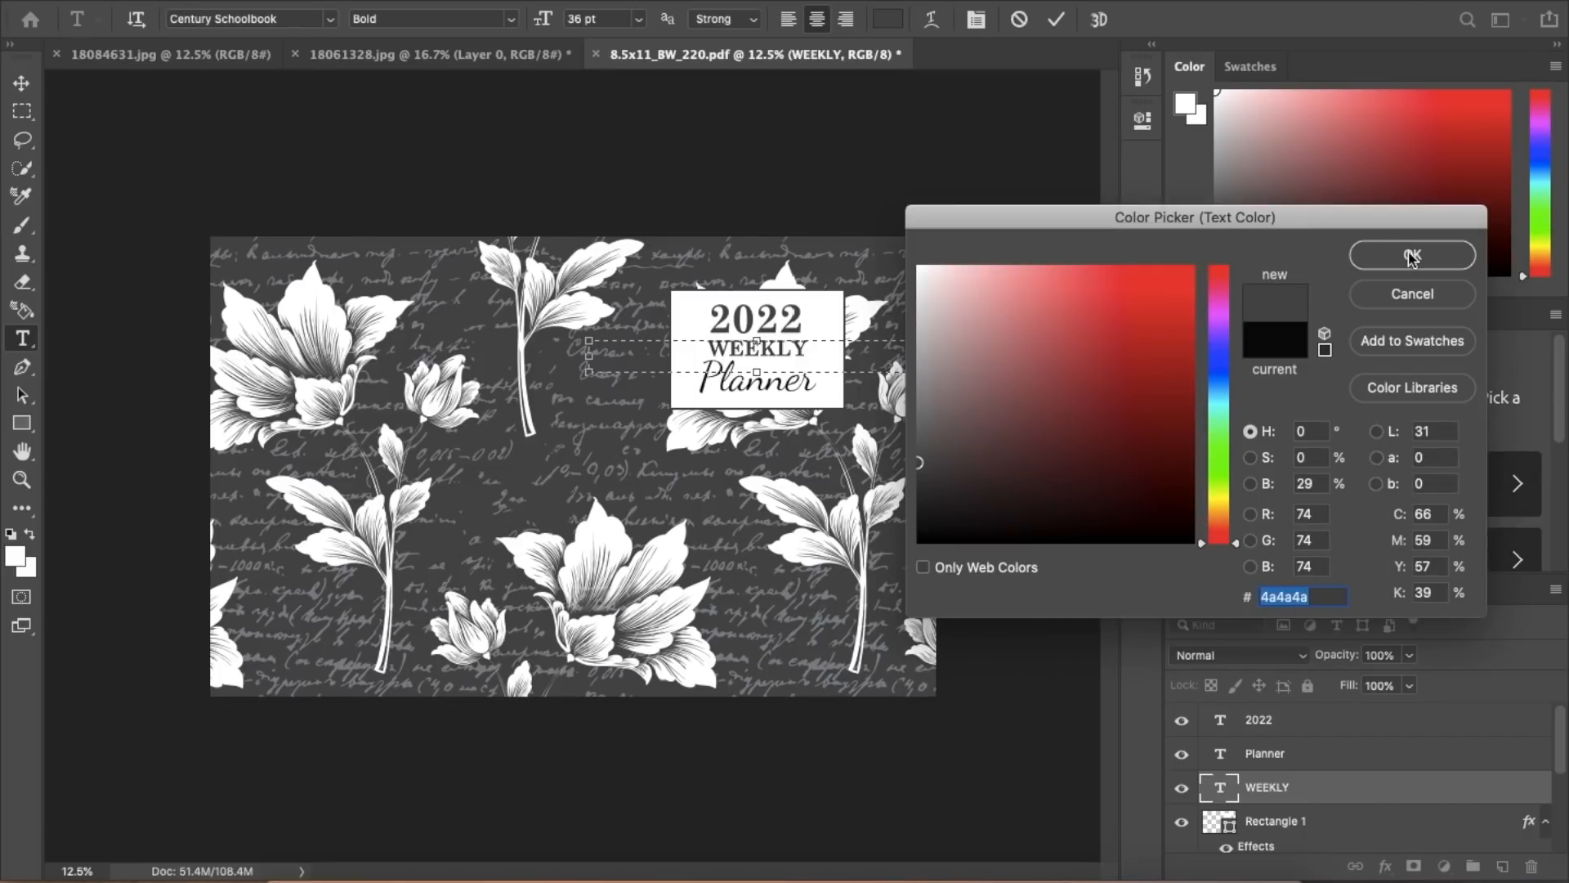
left_click(1411, 253)
key("ctrl+Return")
Step: Recolor the script Planner title text with the dark grey sampled from the cover background
double_click(756, 380)
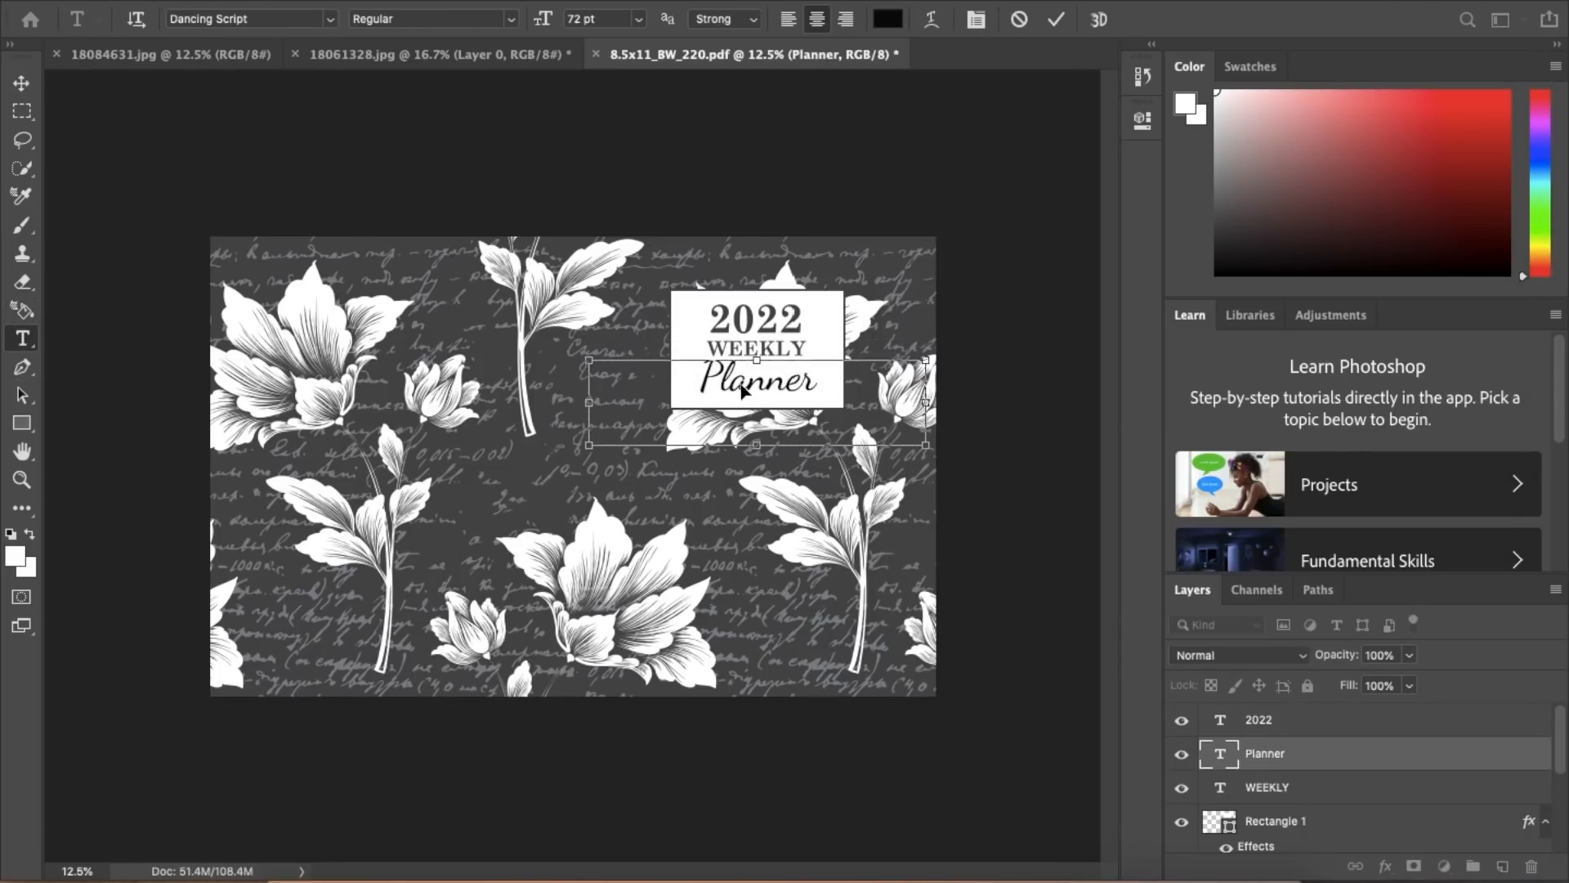
left_click(888, 19)
left_click(842, 276)
left_click(1412, 254)
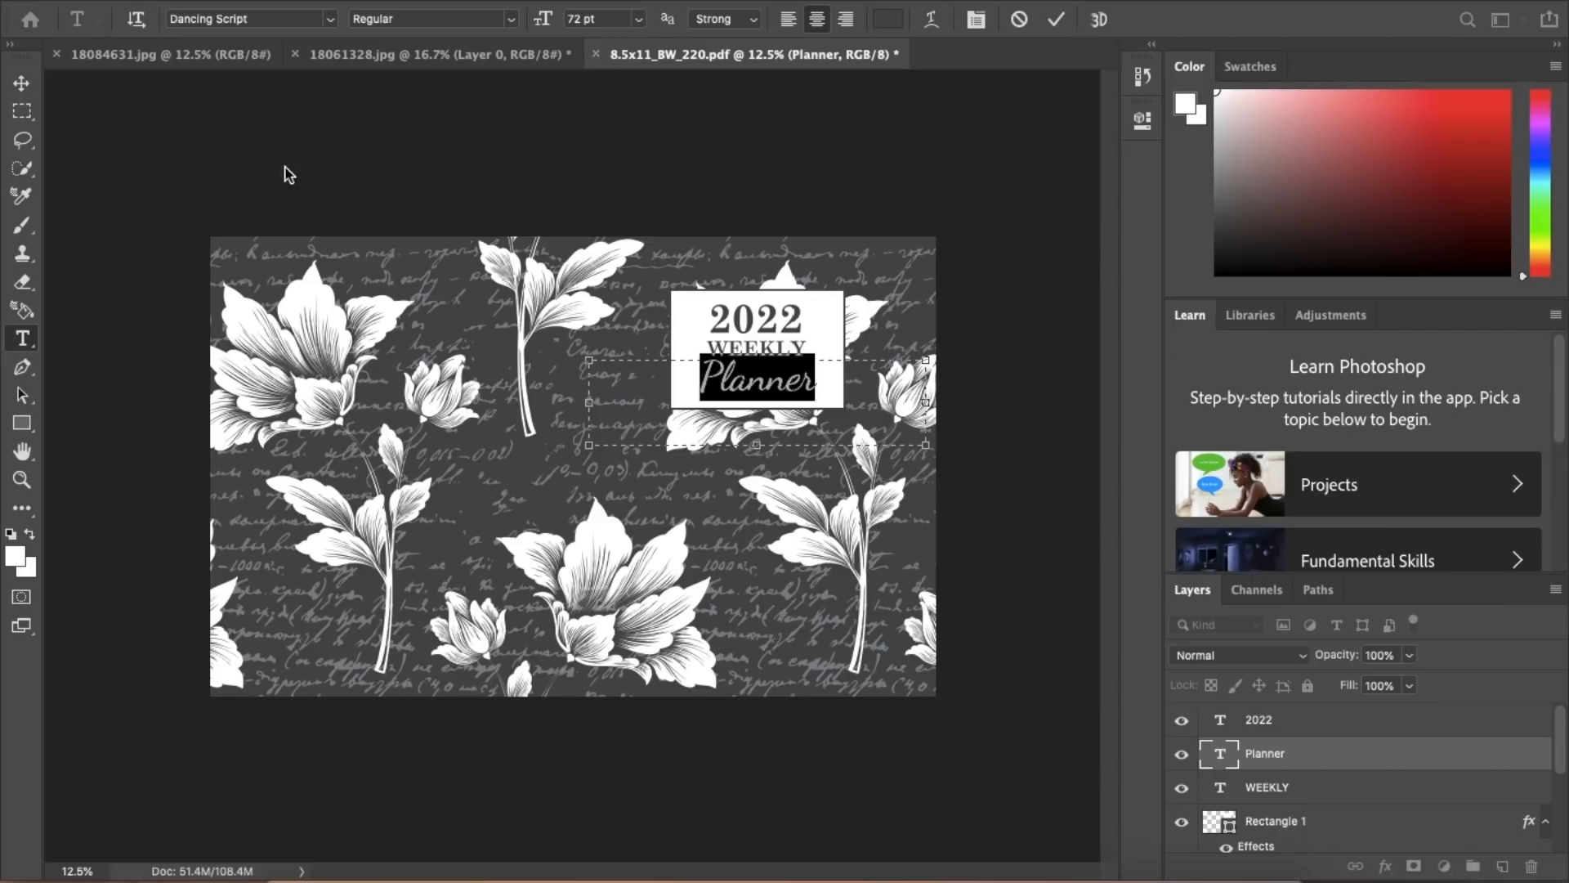
left_click(22, 83)
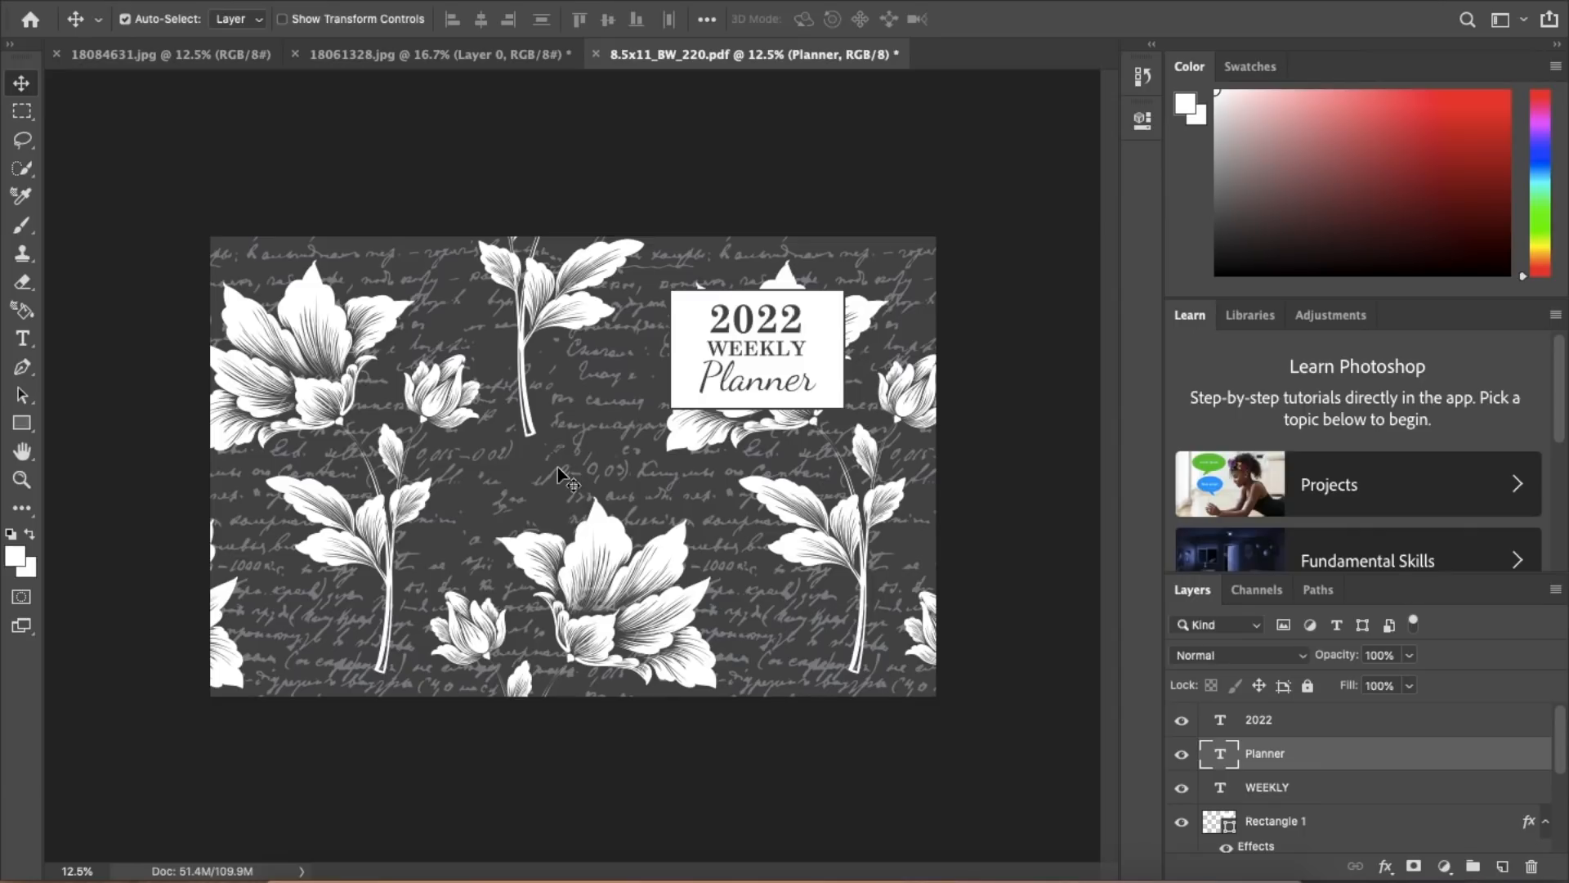
left_click(1284, 685)
left_click(1284, 717)
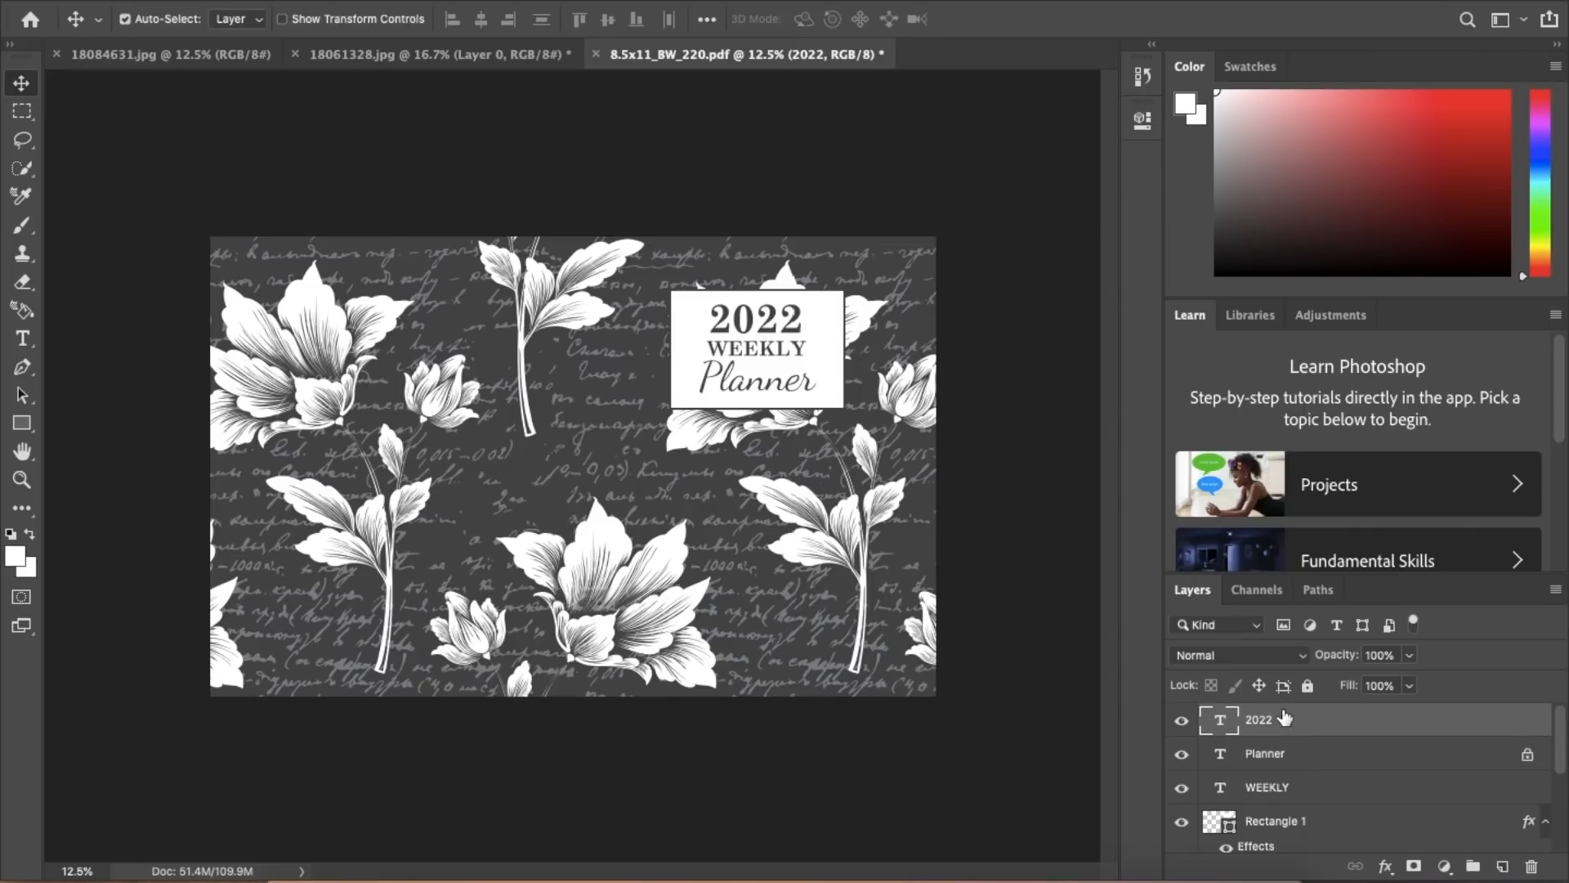
left_click(24, 344)
left_click(791, 319)
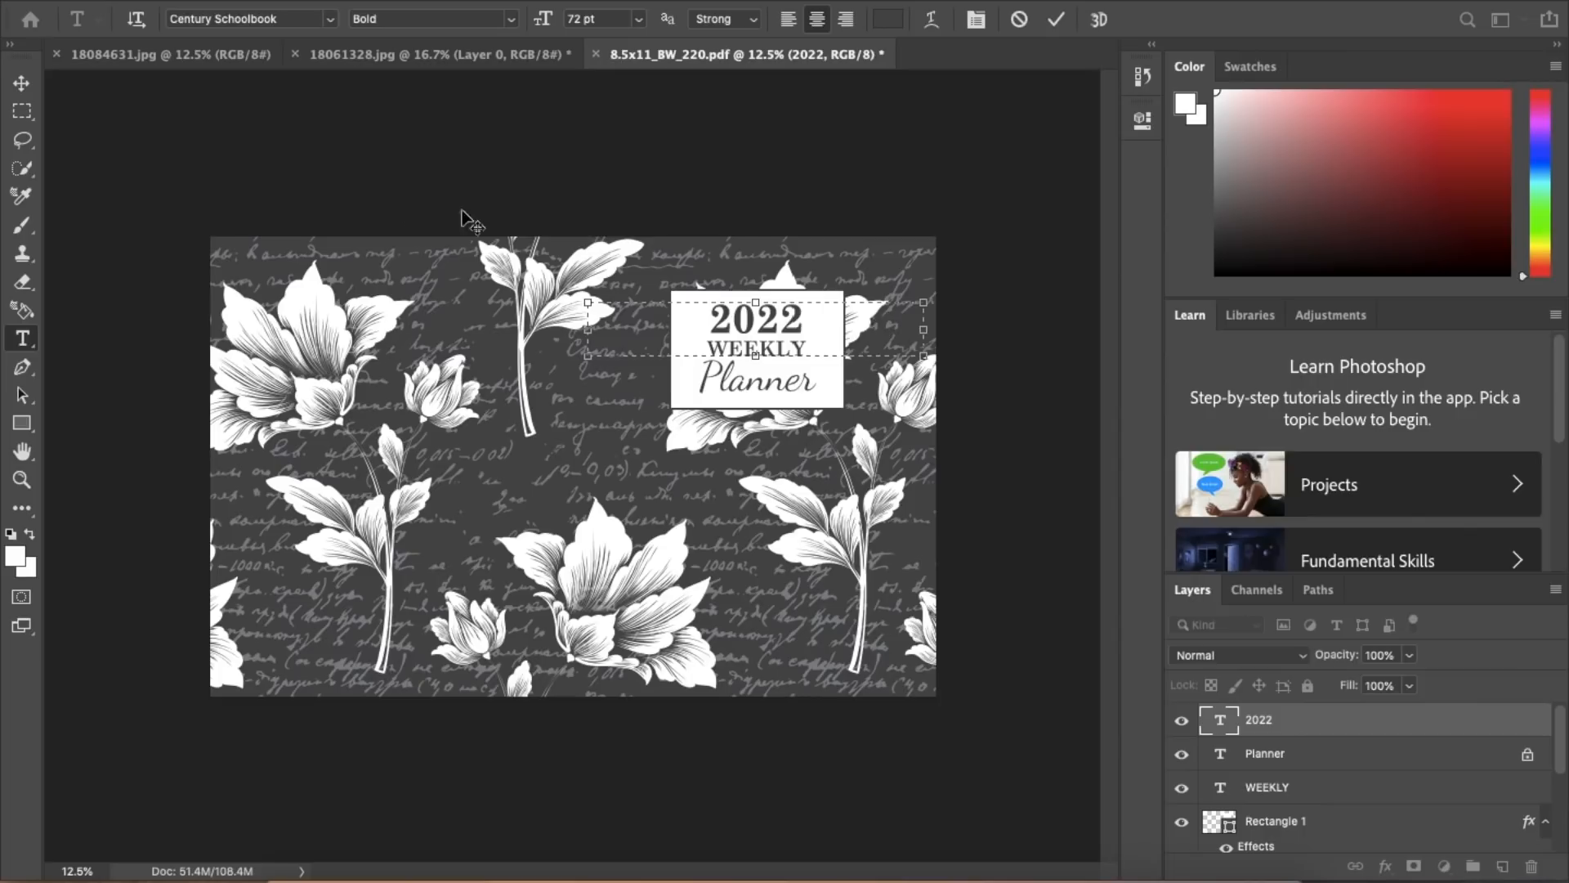
left_click(29, 85)
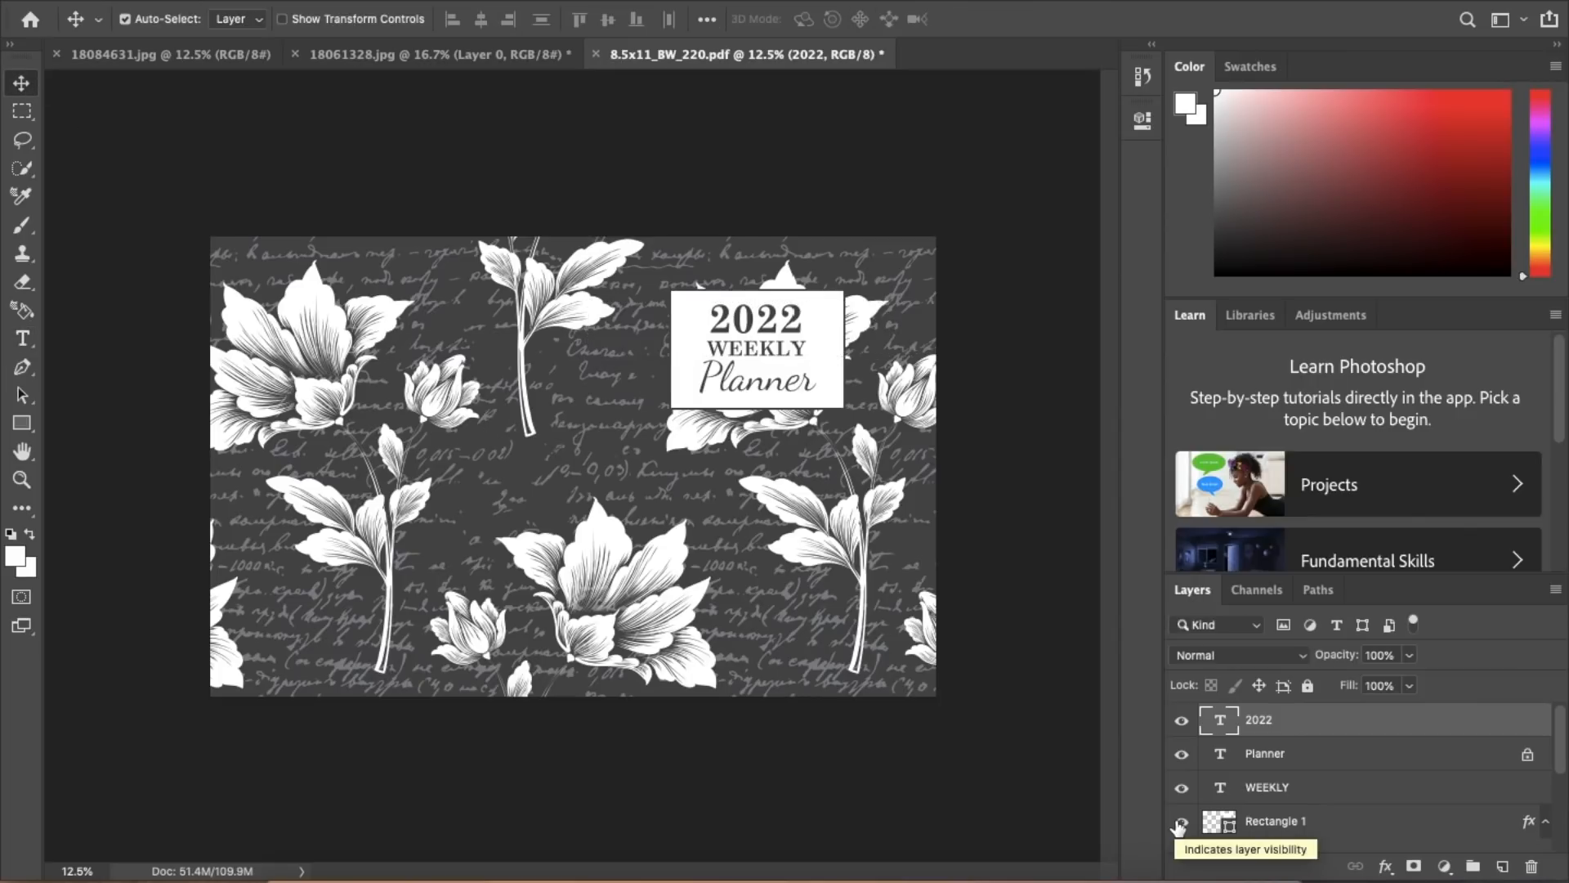
Step: Hide the floral layers to expose the template and draw a white rectangle of about 248 x 3442 px over the spine
mouse_move(1180, 827)
left_mouse_down()
mouse_move(1181, 850)
mouse_move(1186, 811)
left_mouse_up()
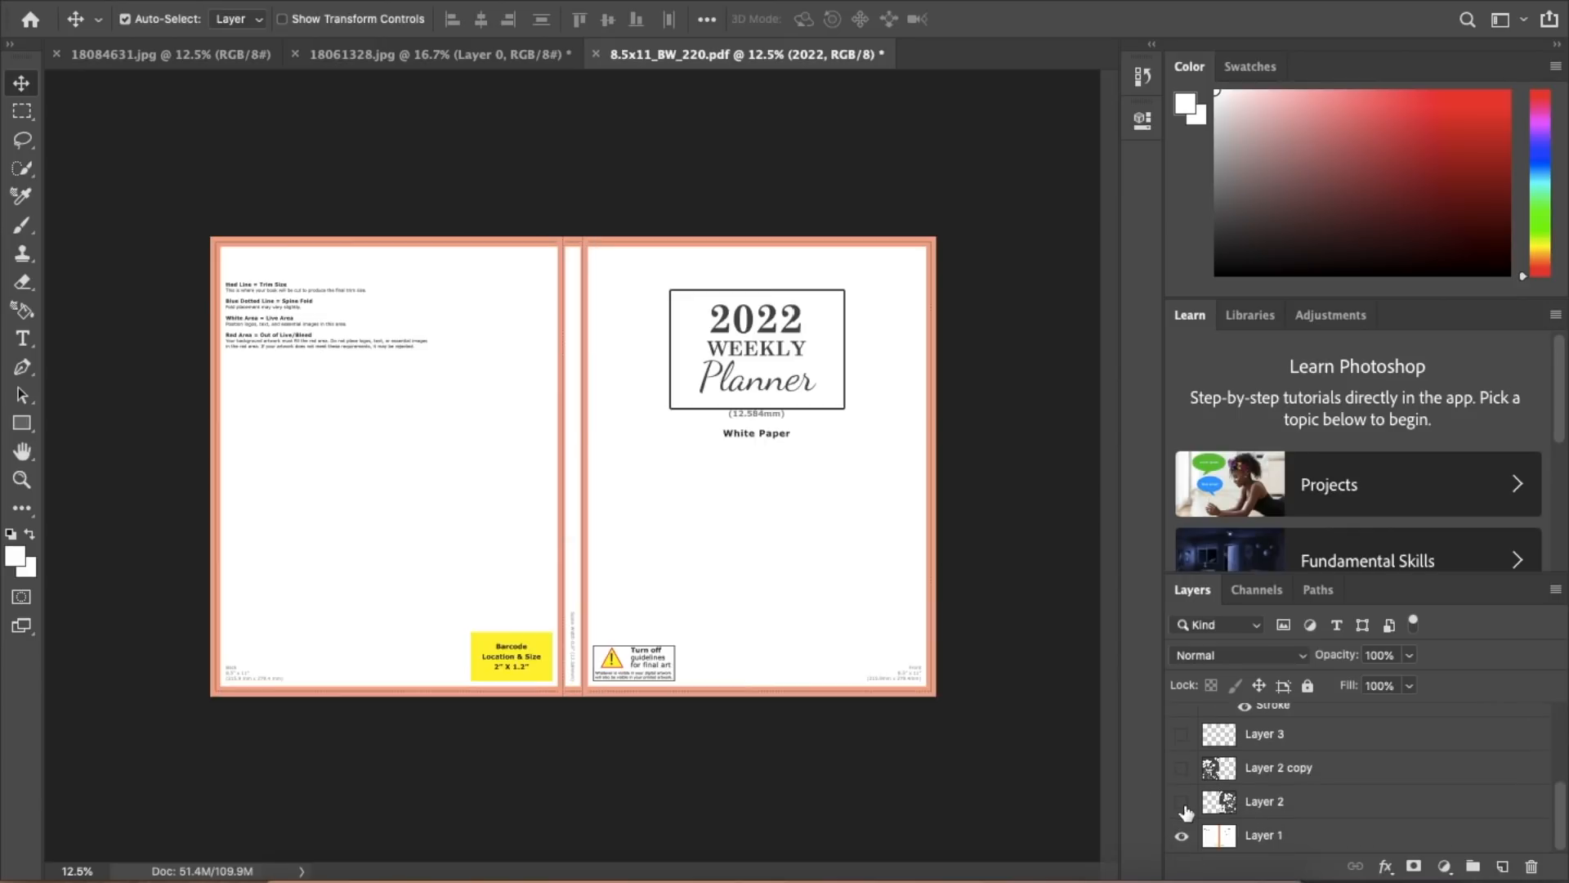
left_click(25, 426)
left_click_drag(555, 232, 589, 701)
left_click(1082, 117)
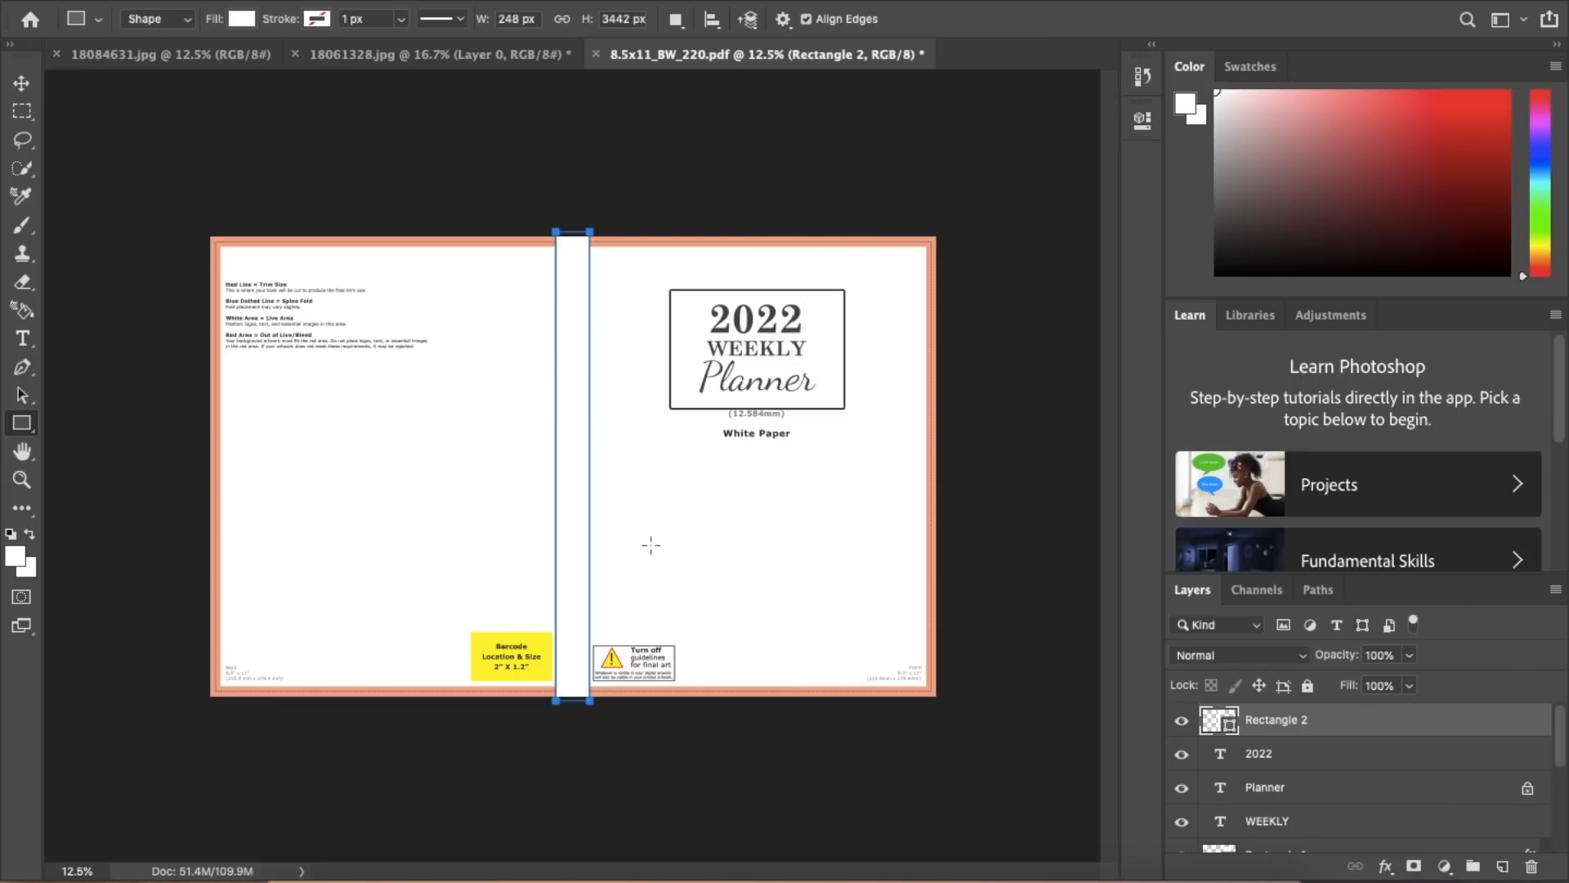
Step: Add a text box on the back cover reading 2022 WEEKLY PLANNER in Century Schoolbook Bold at 14 pt
left_click(22, 337)
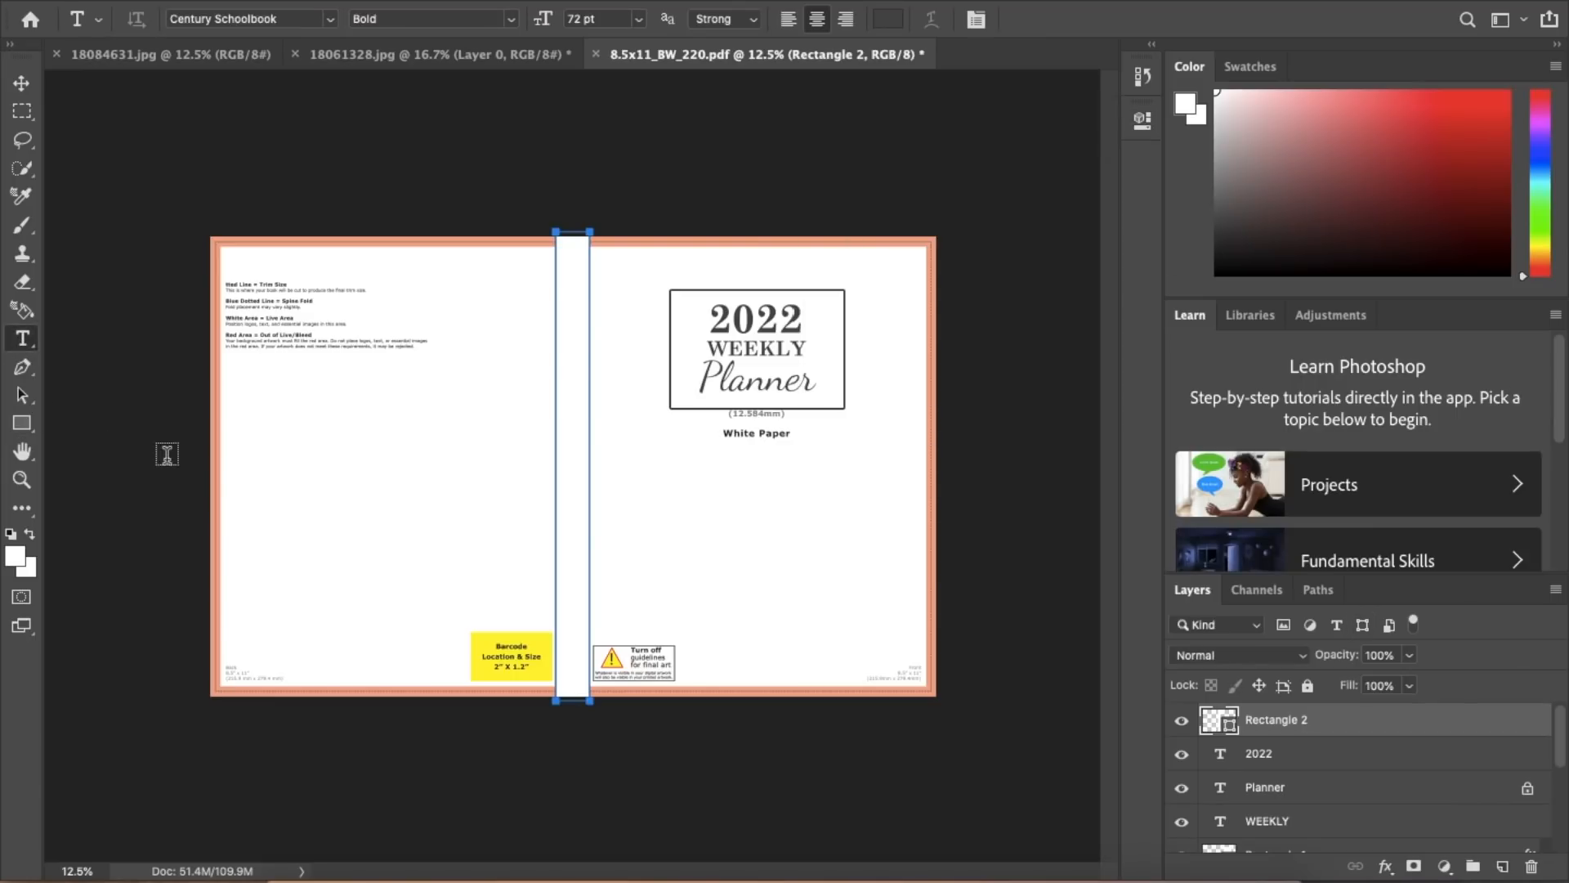
left_click_drag(231, 490, 522, 532)
type("2022")
key("super+a")
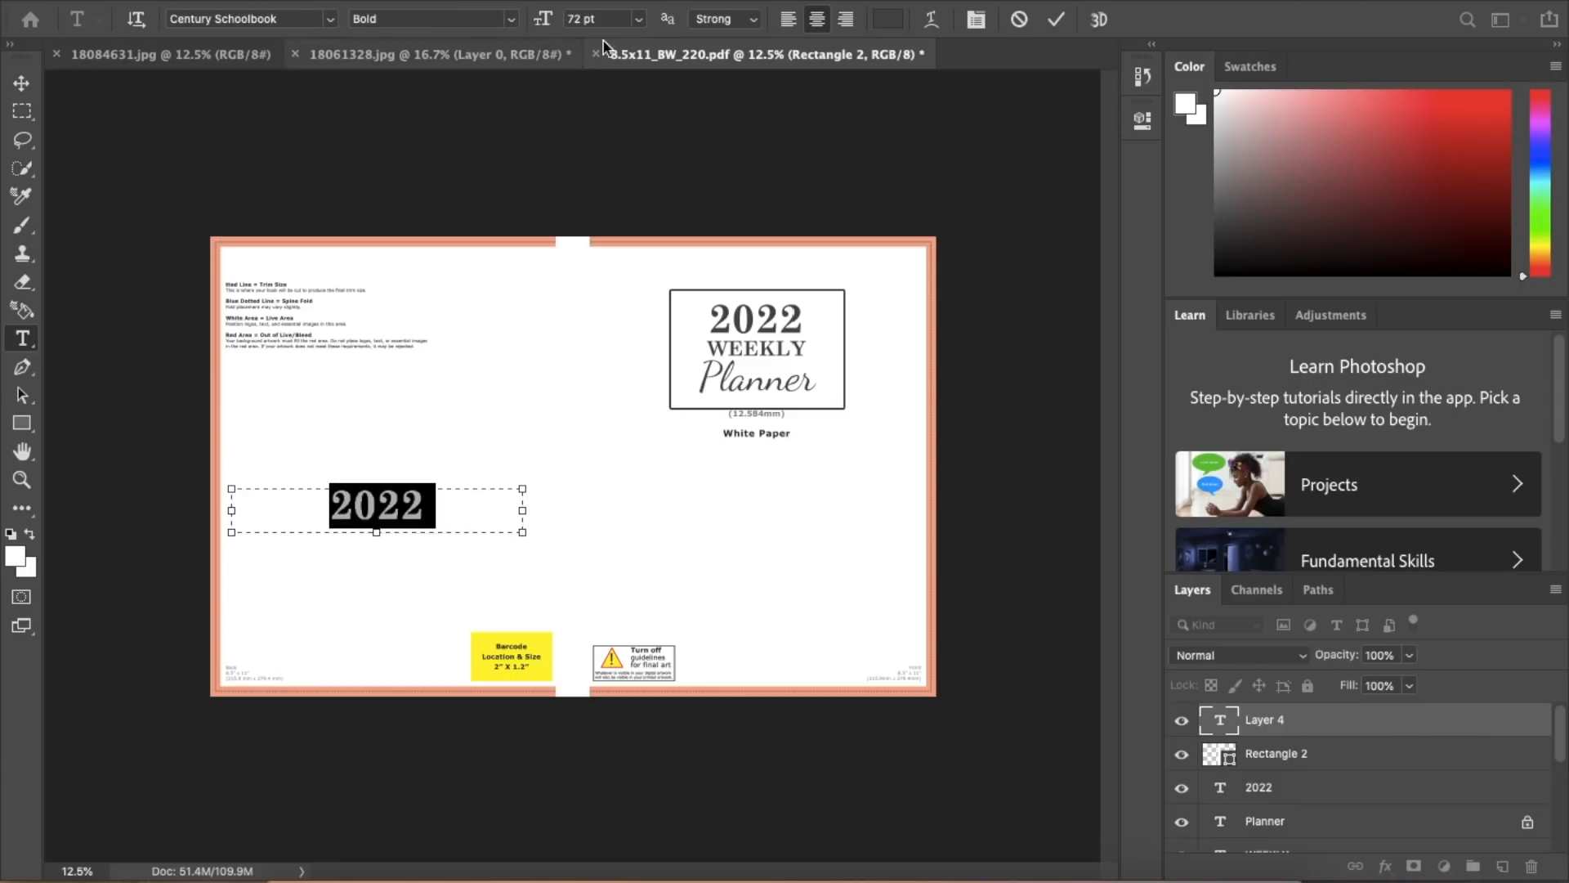
left_click(639, 20)
left_click(601, 147)
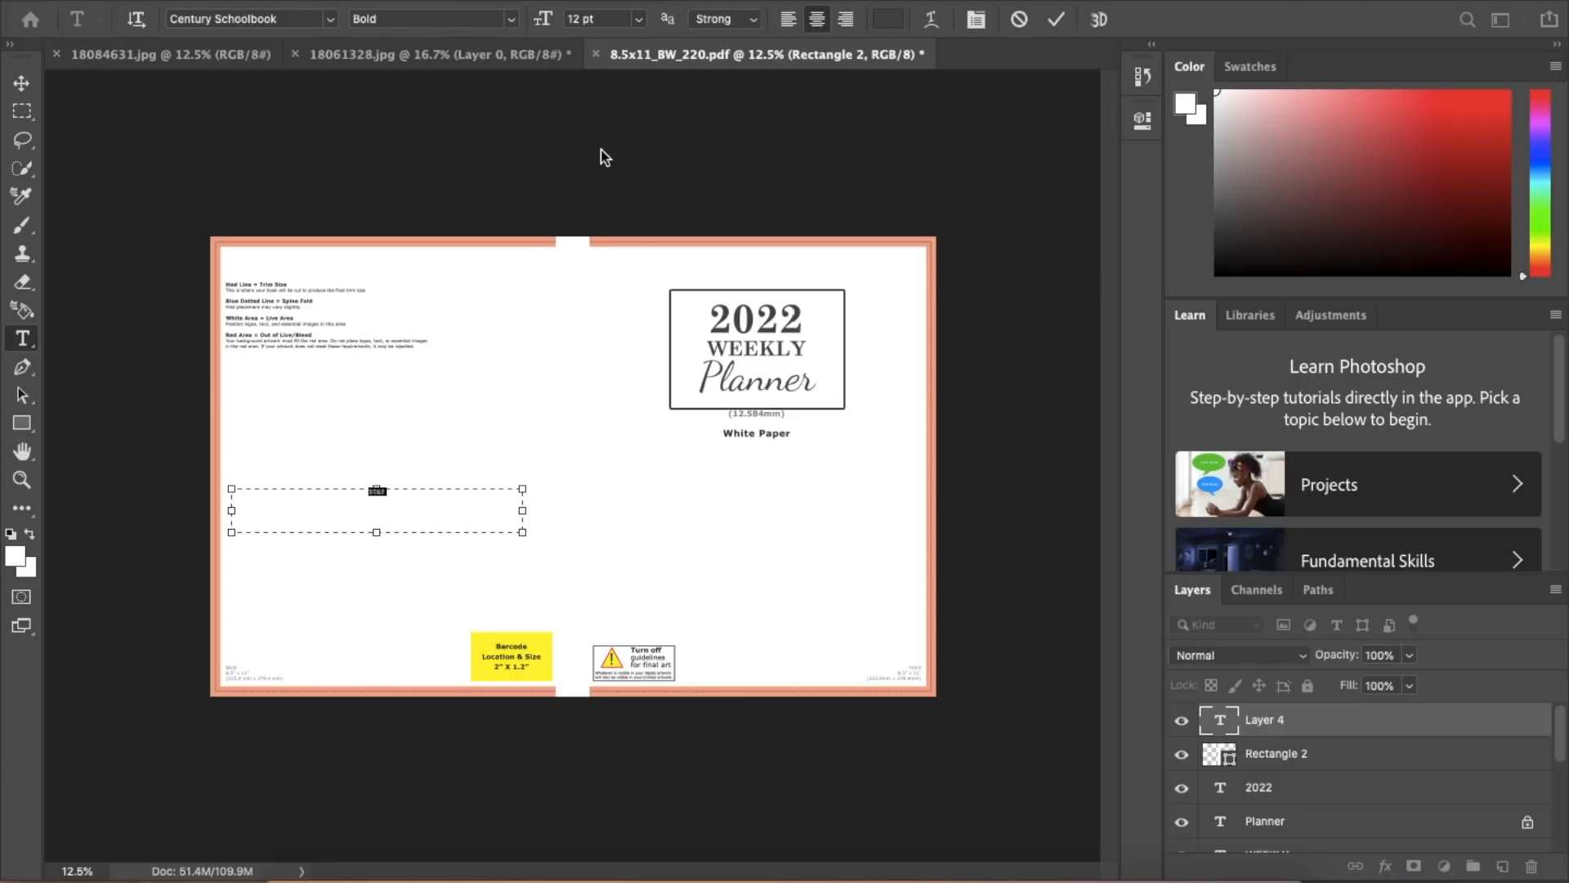
left_click(639, 20)
left_click(600, 166)
left_click(414, 500)
type("WEEKLY PLANNER")
Step: Rotate the 2022 WEEKLY PLANNER text 90° clockwise, narrow its box and, with the spine rectangle hidden, move it onto the upper spine
left_click_drag(527, 546, 342, 648)
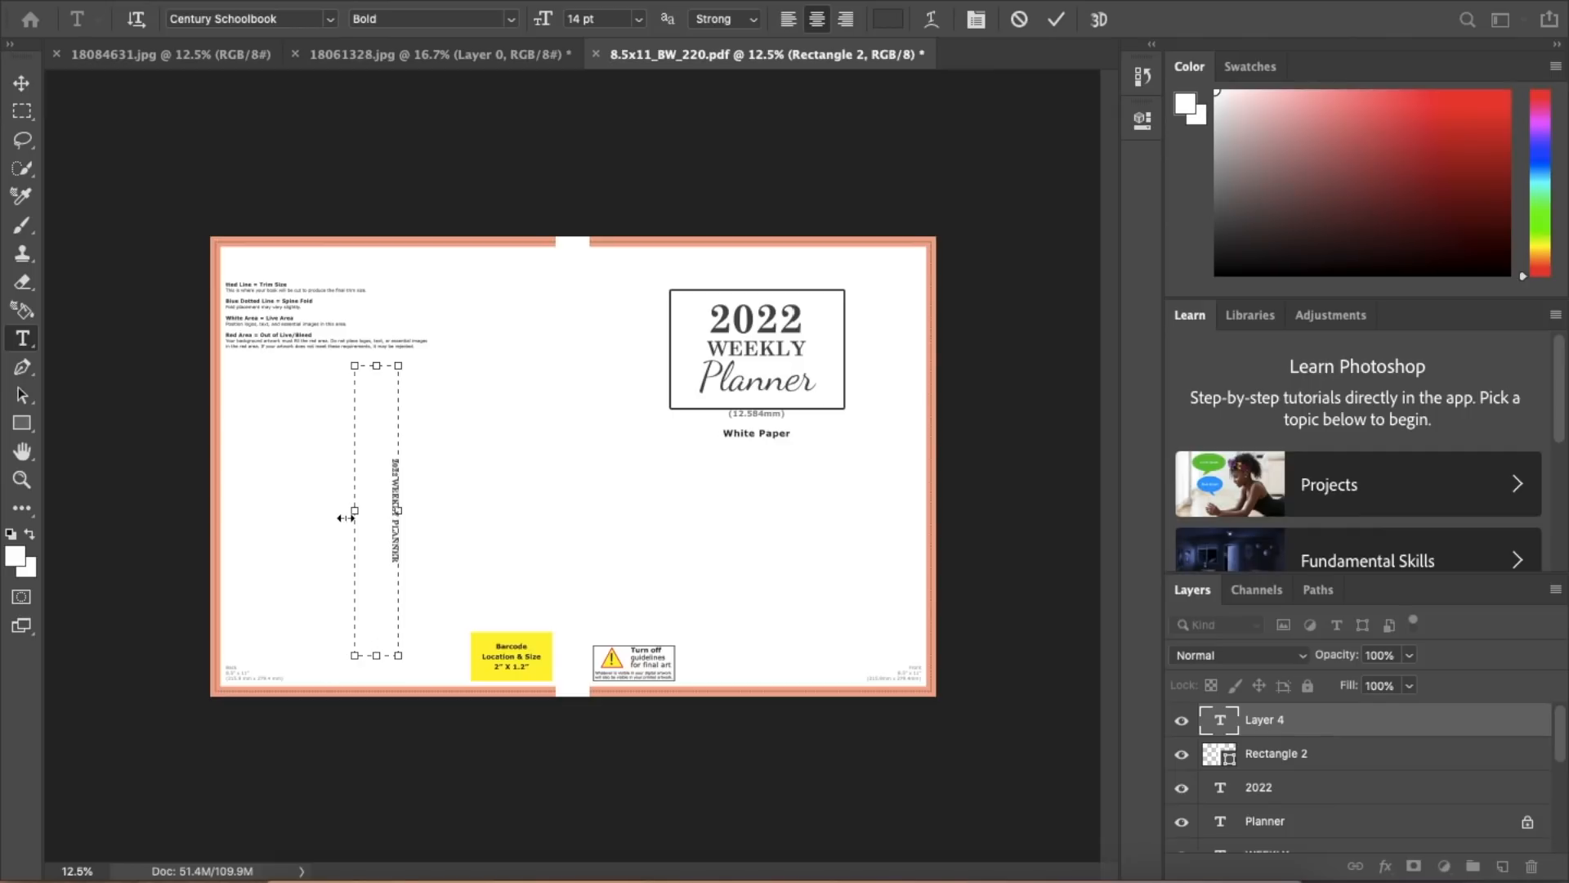
left_click_drag(354, 518, 385, 516)
left_click(22, 85)
left_click(1182, 756)
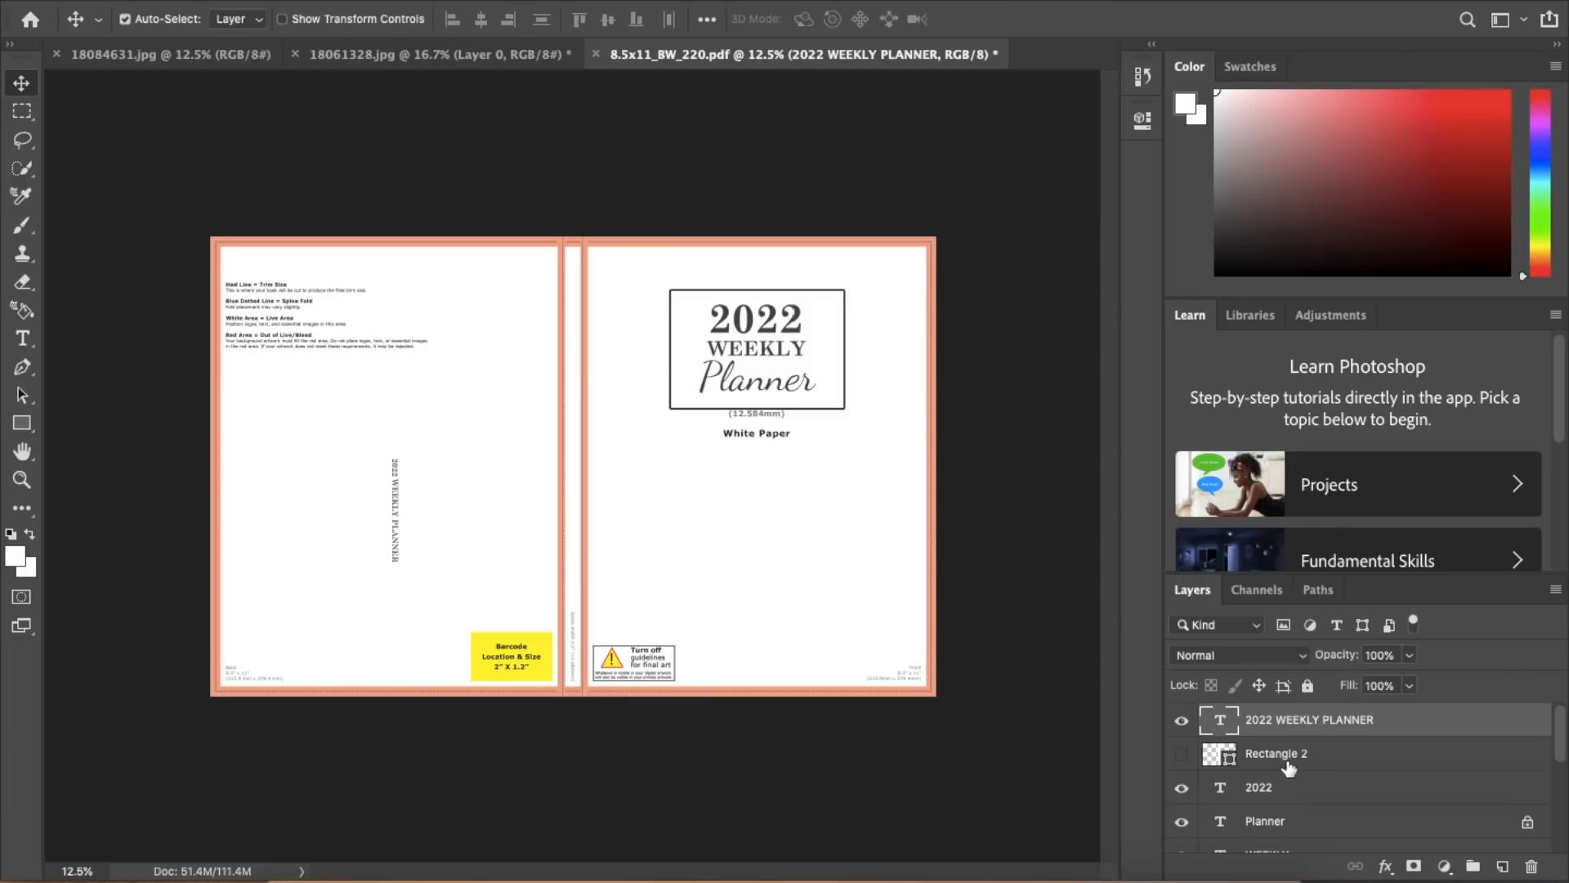
left_click_drag(400, 495, 575, 299)
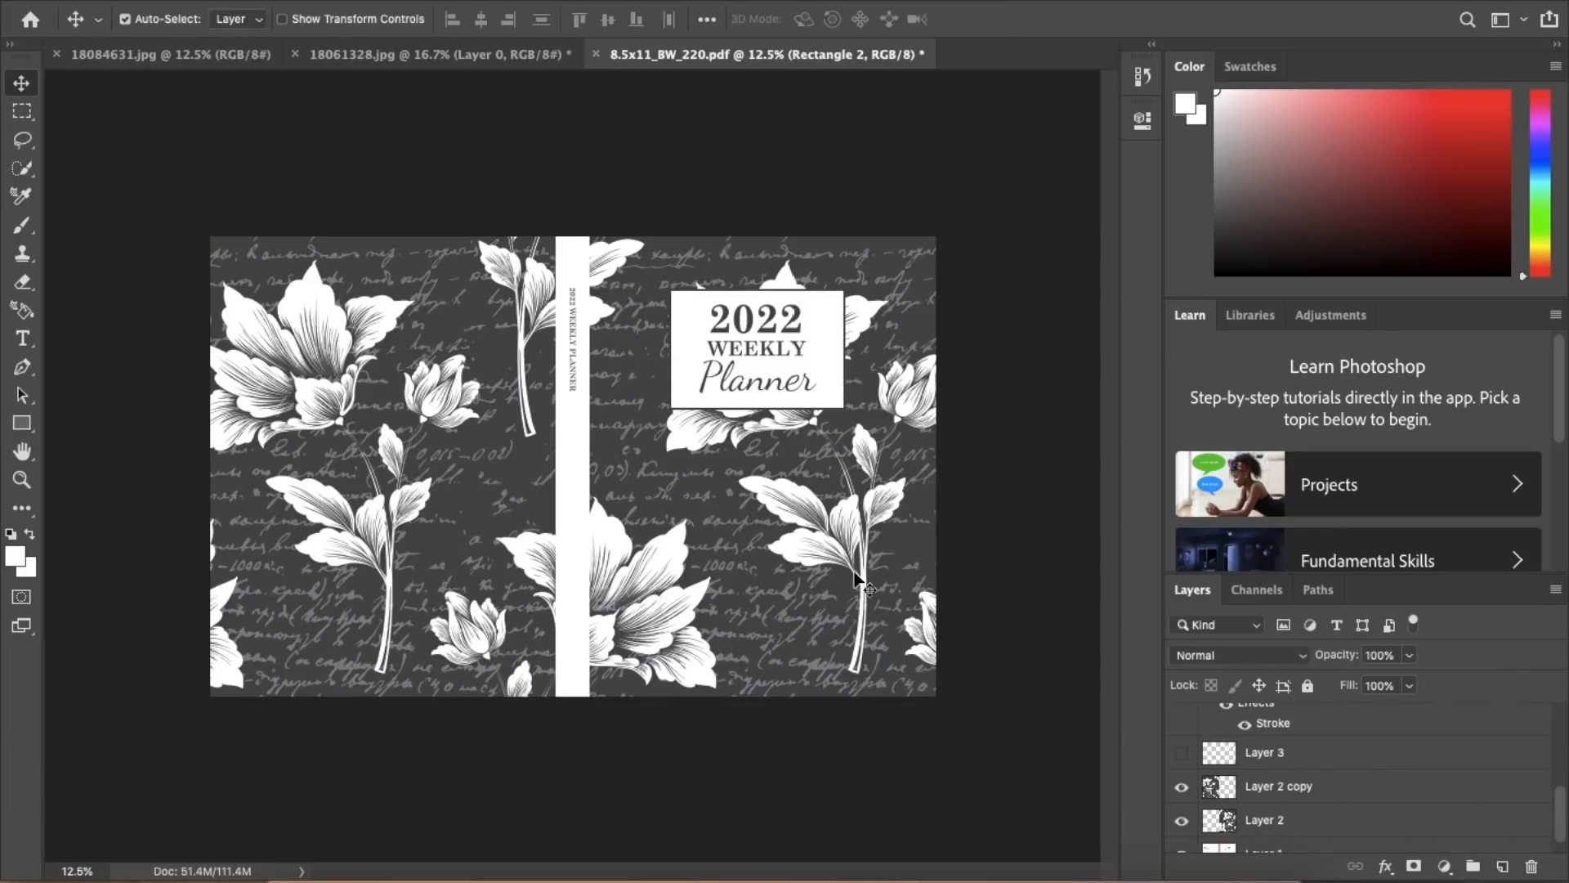
Step: Try to fill the white spine rectangle with dark grey sampled from the front-cover title lettering
left_click(21, 423)
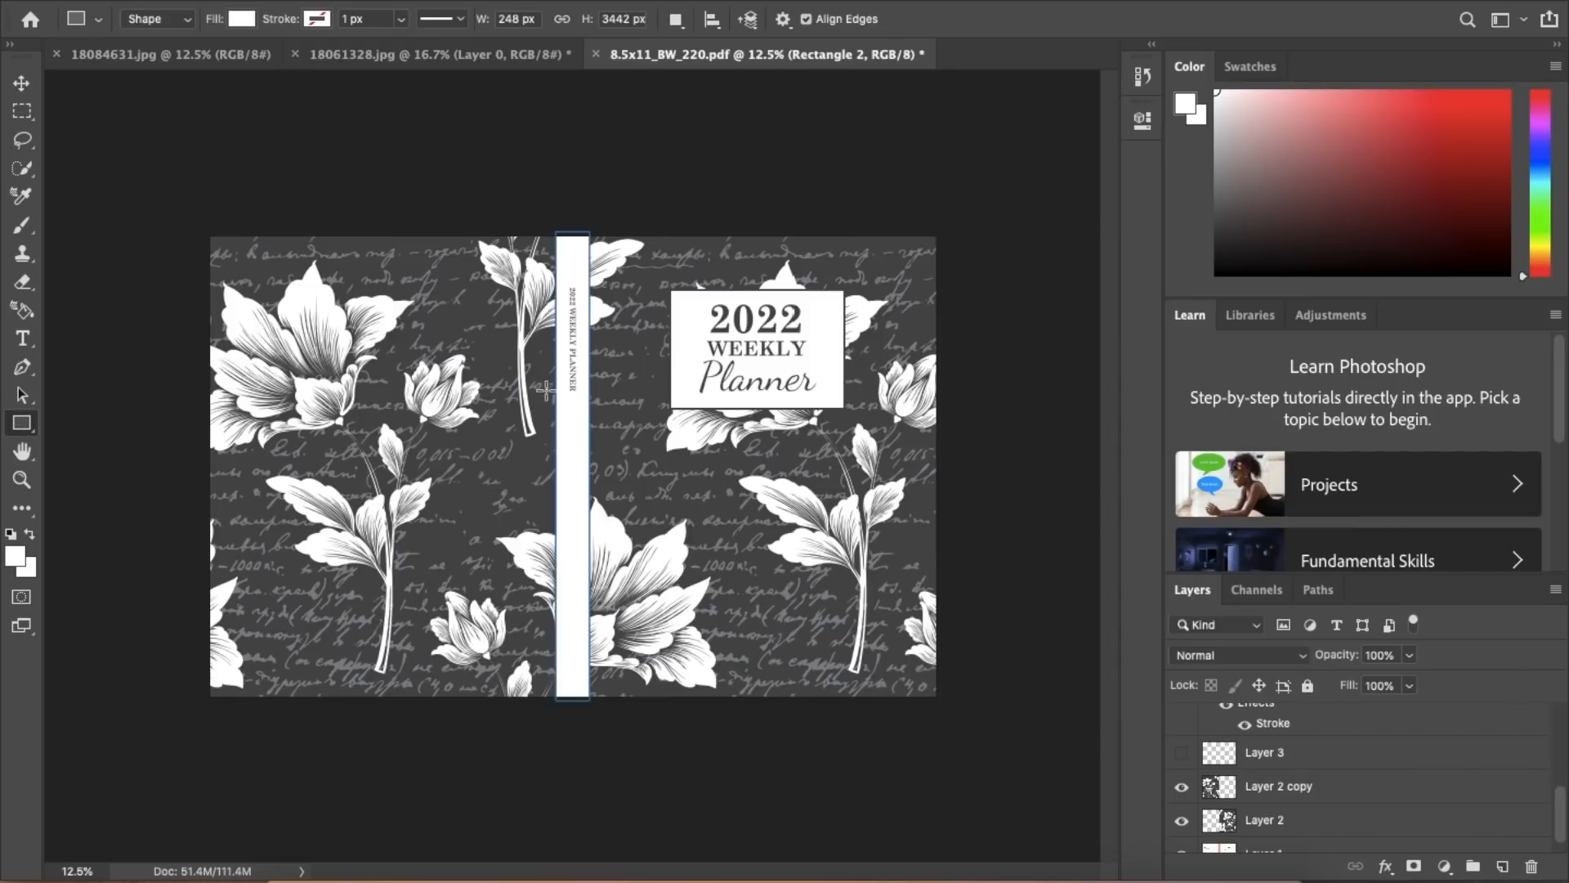
left_click(242, 19)
left_click(344, 62)
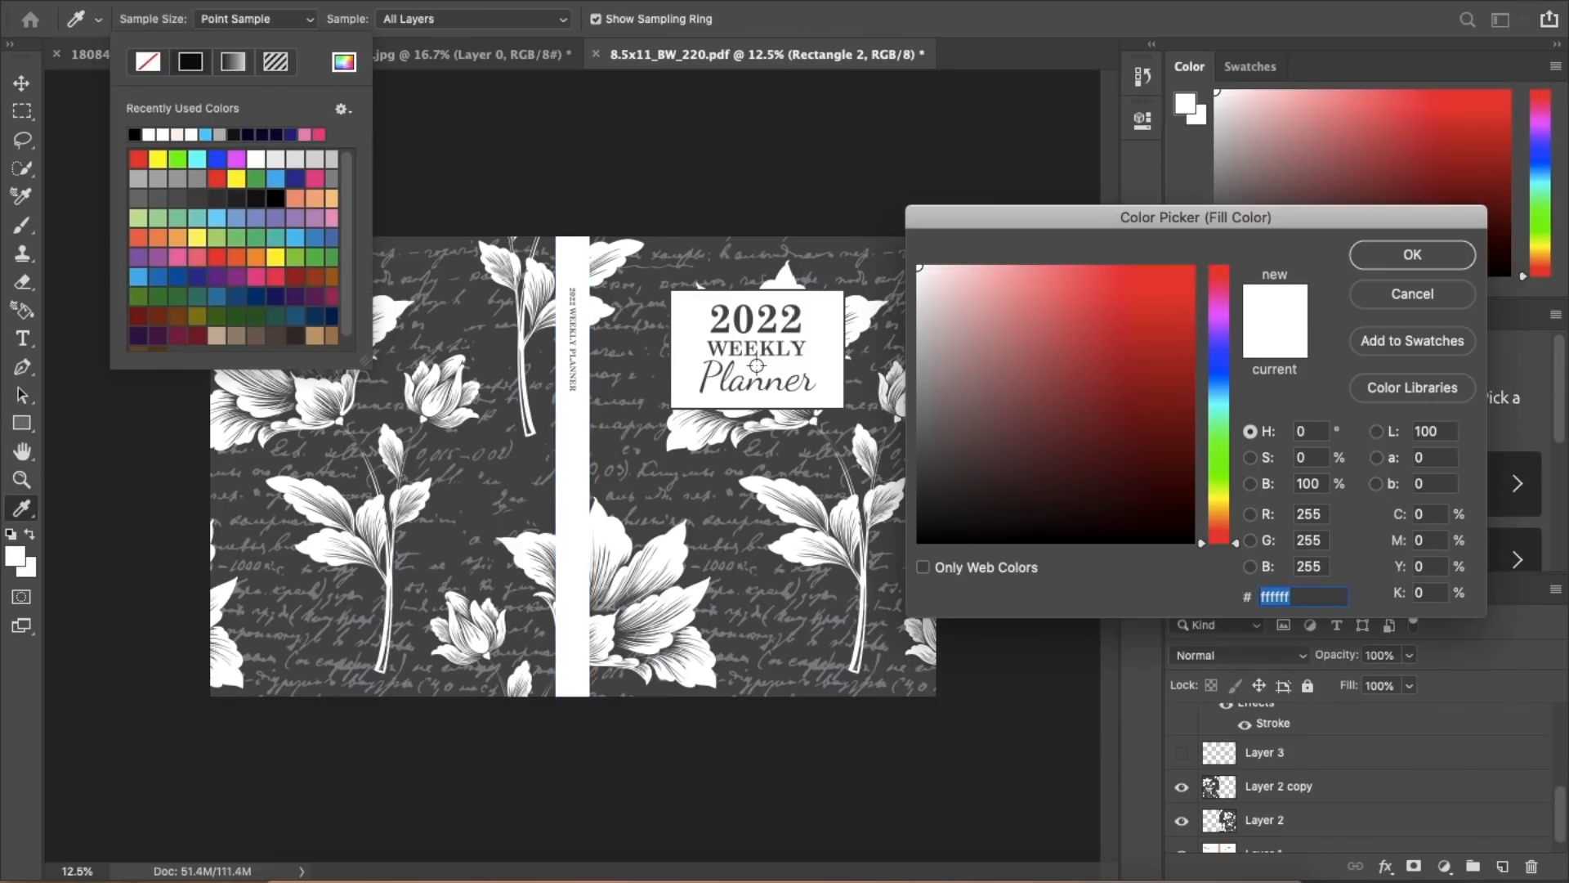
left_click(725, 372)
left_click(1397, 251)
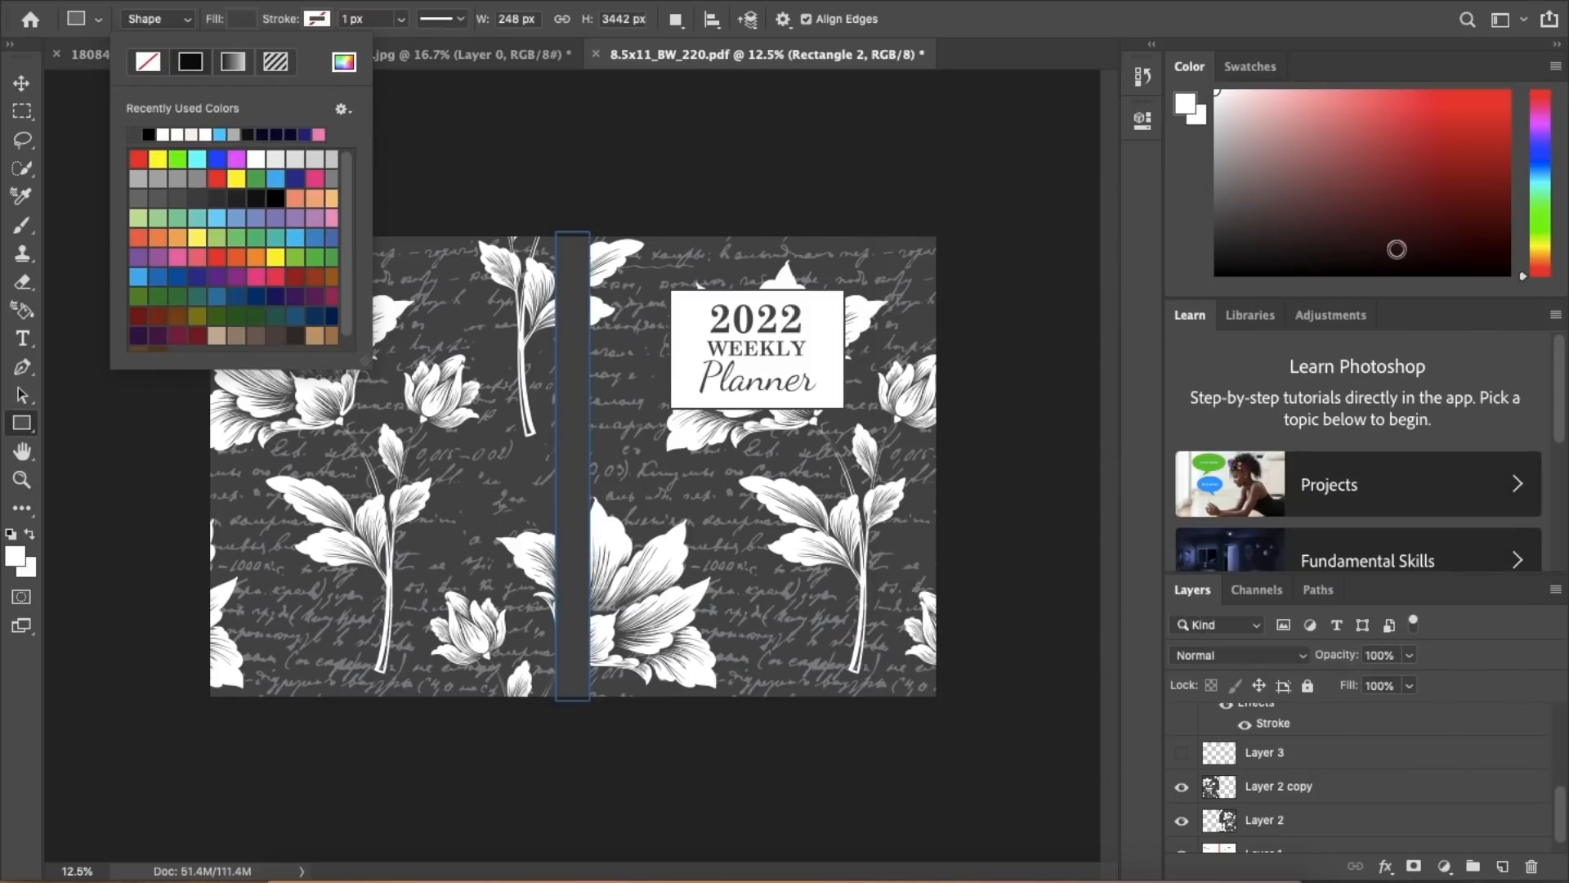
Step: Undo the fill color change on the spine rectangle
left_click(1142, 77)
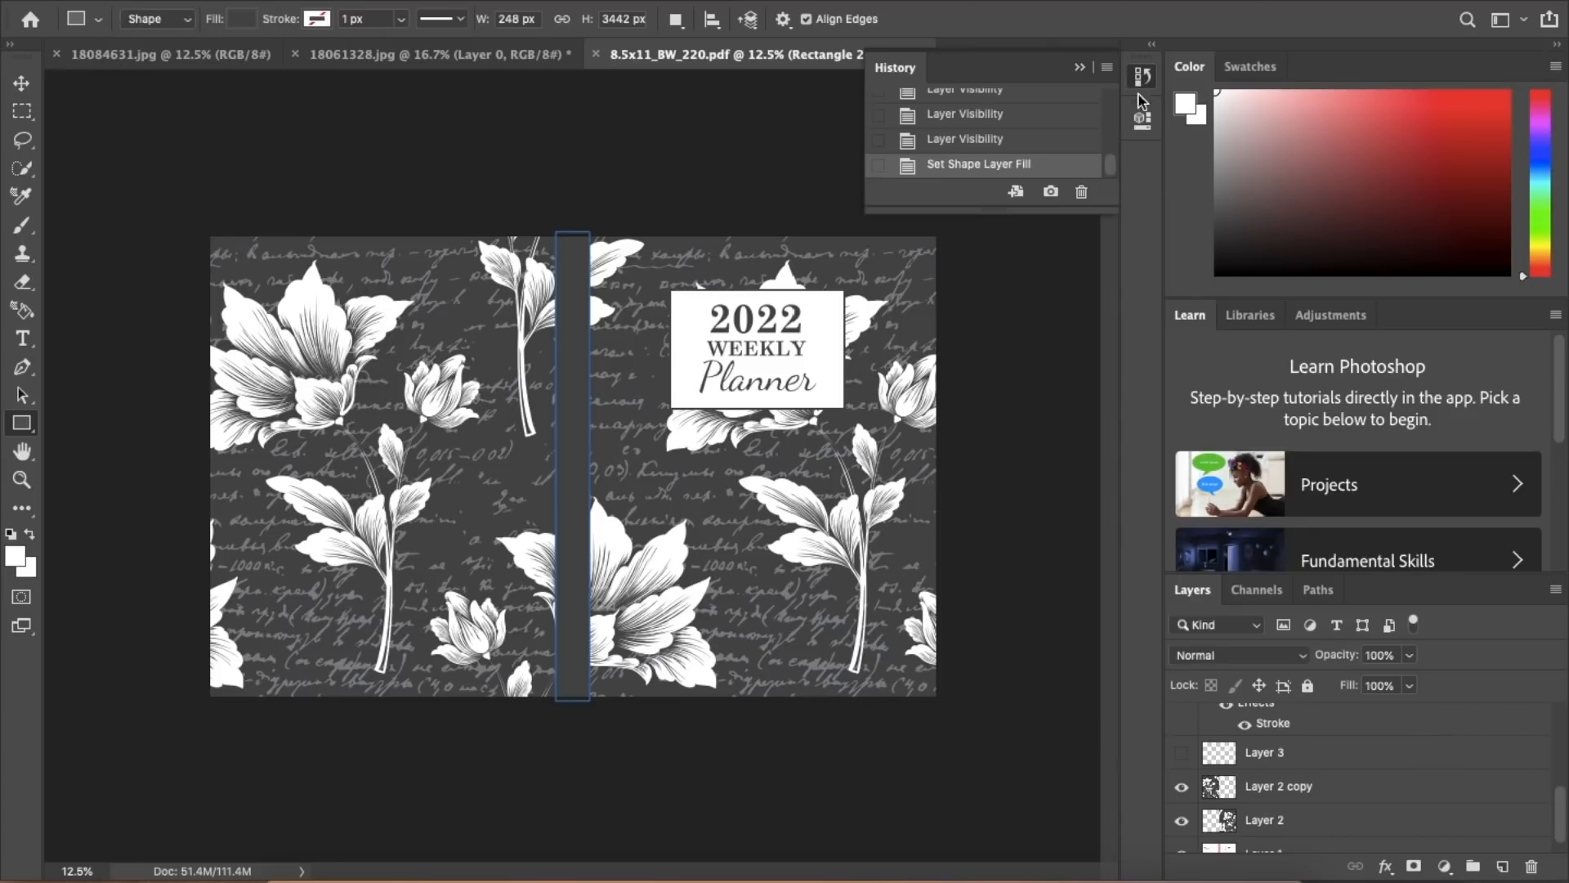
left_click(966, 148)
left_click(23, 83)
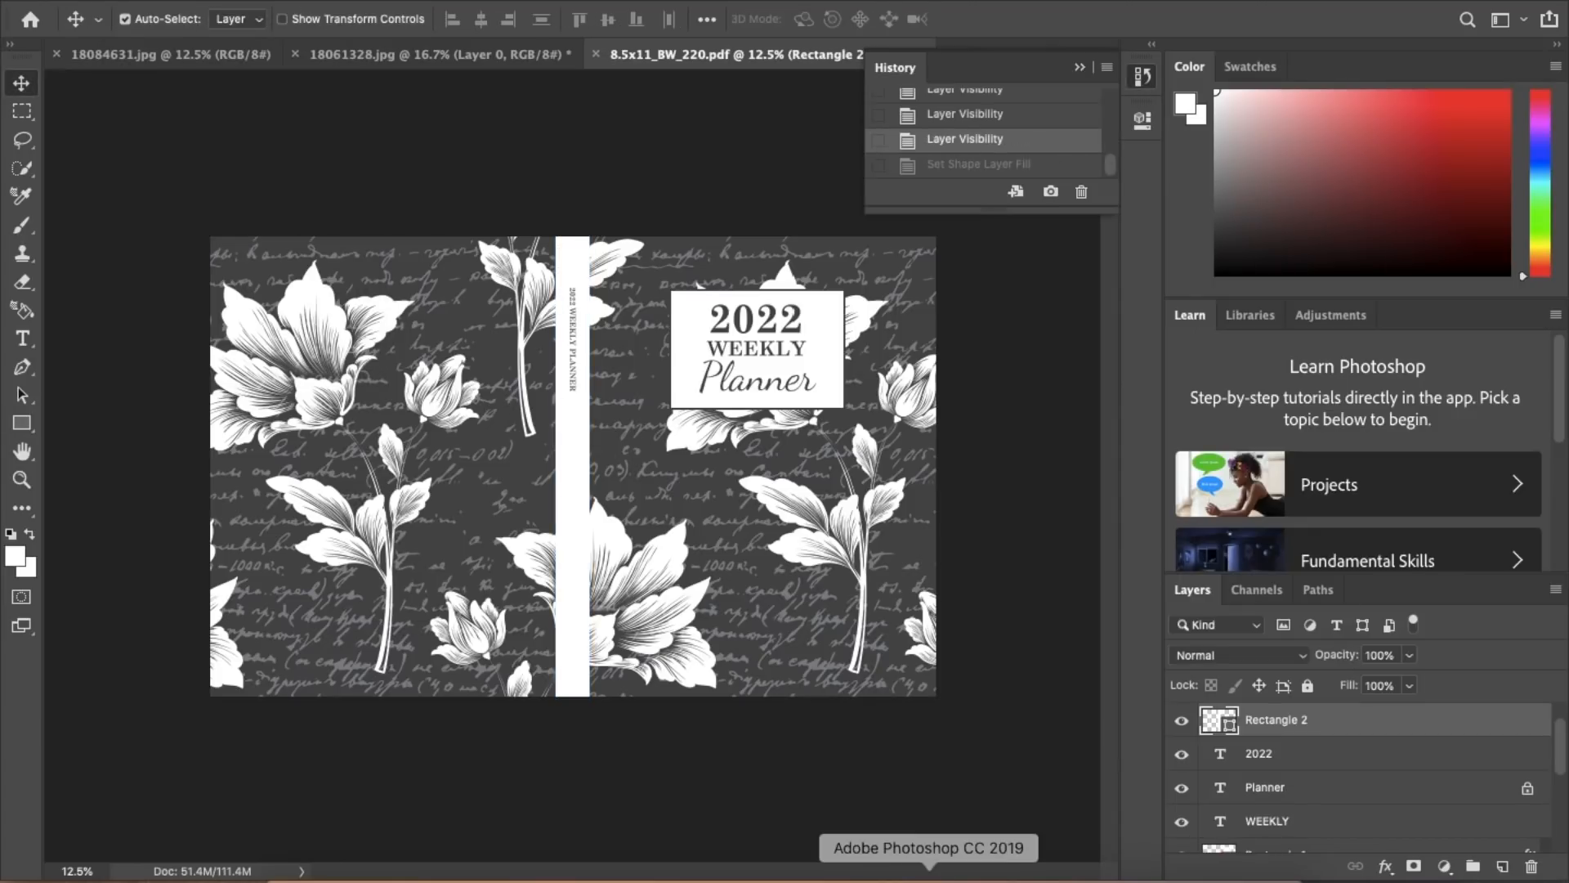
left_click(1080, 67)
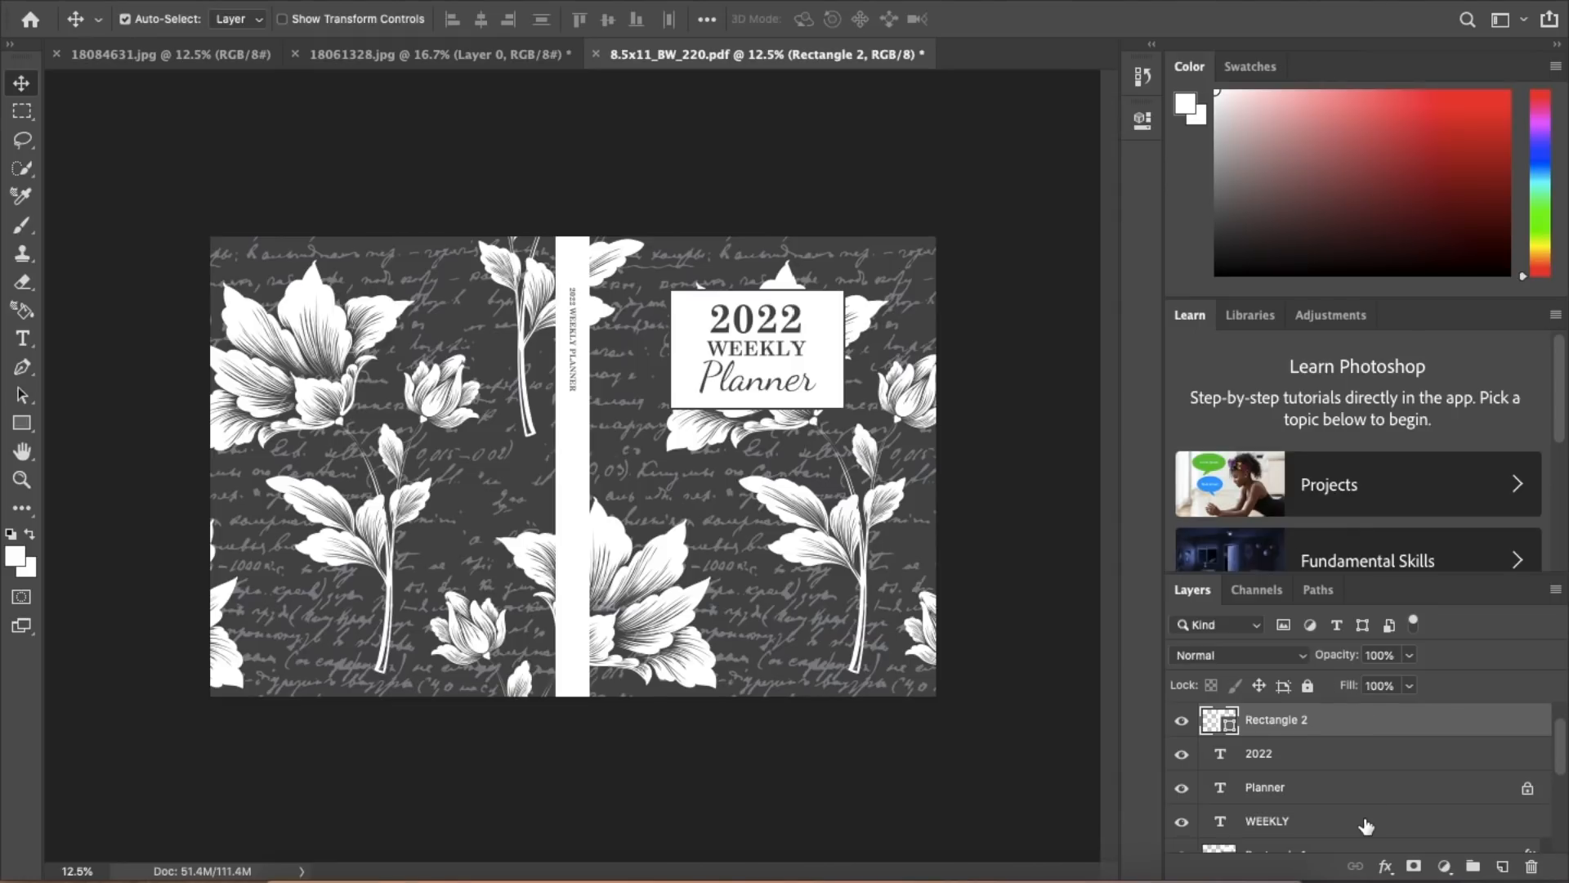
Step: Select all the cover's layers and flatten the image, discarding the hidden layers
scroll(1364, 824, "down", 5)
left_click(1307, 835, "shift")
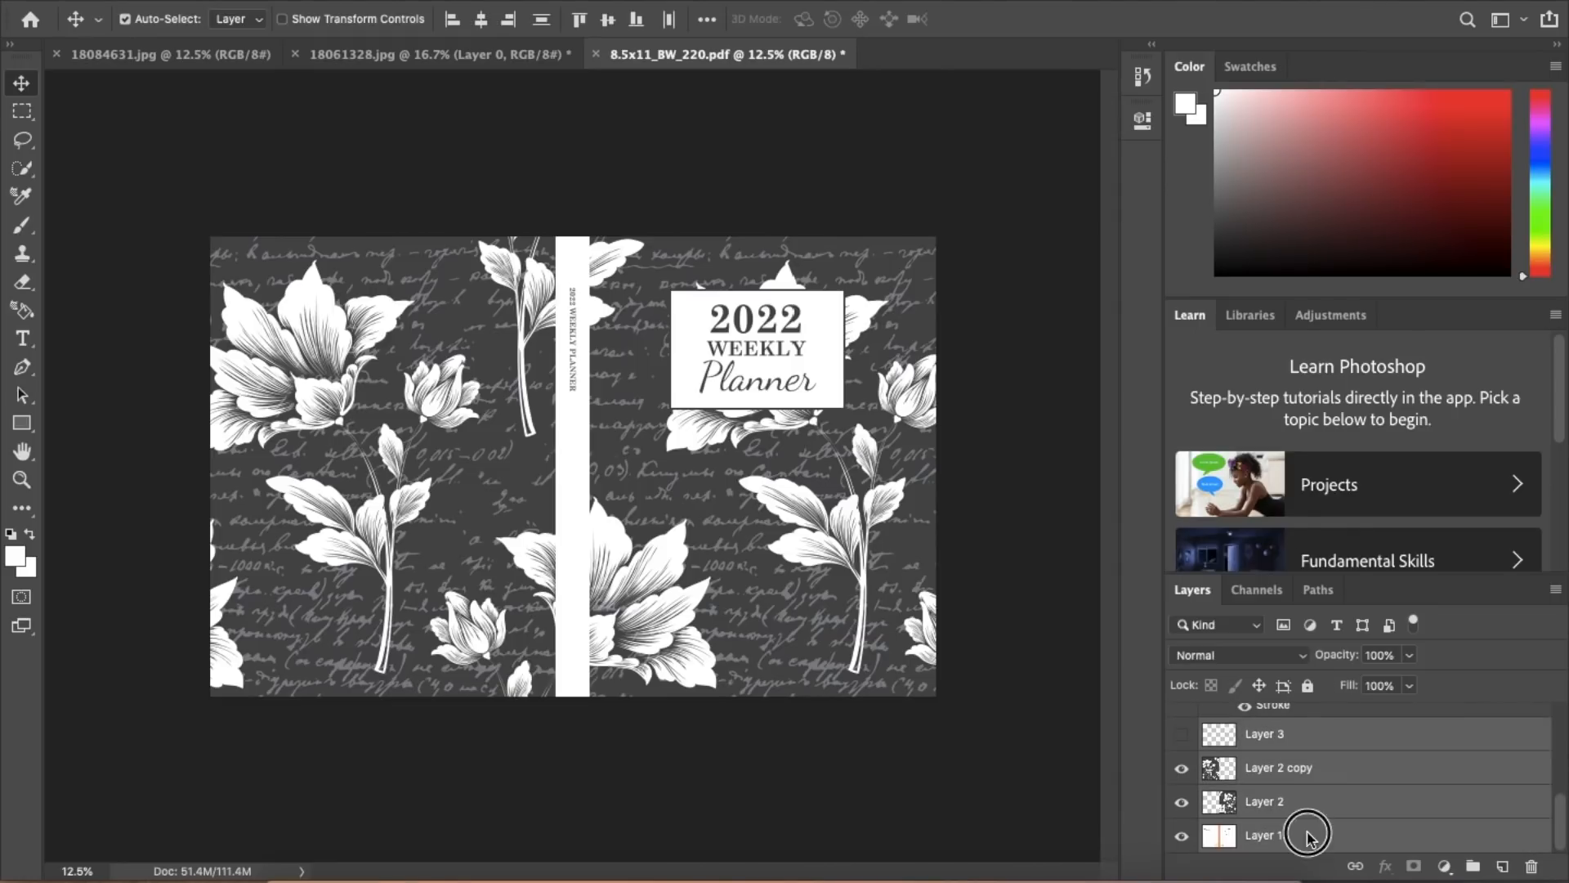
right_click(1308, 834)
left_click(1080, 632)
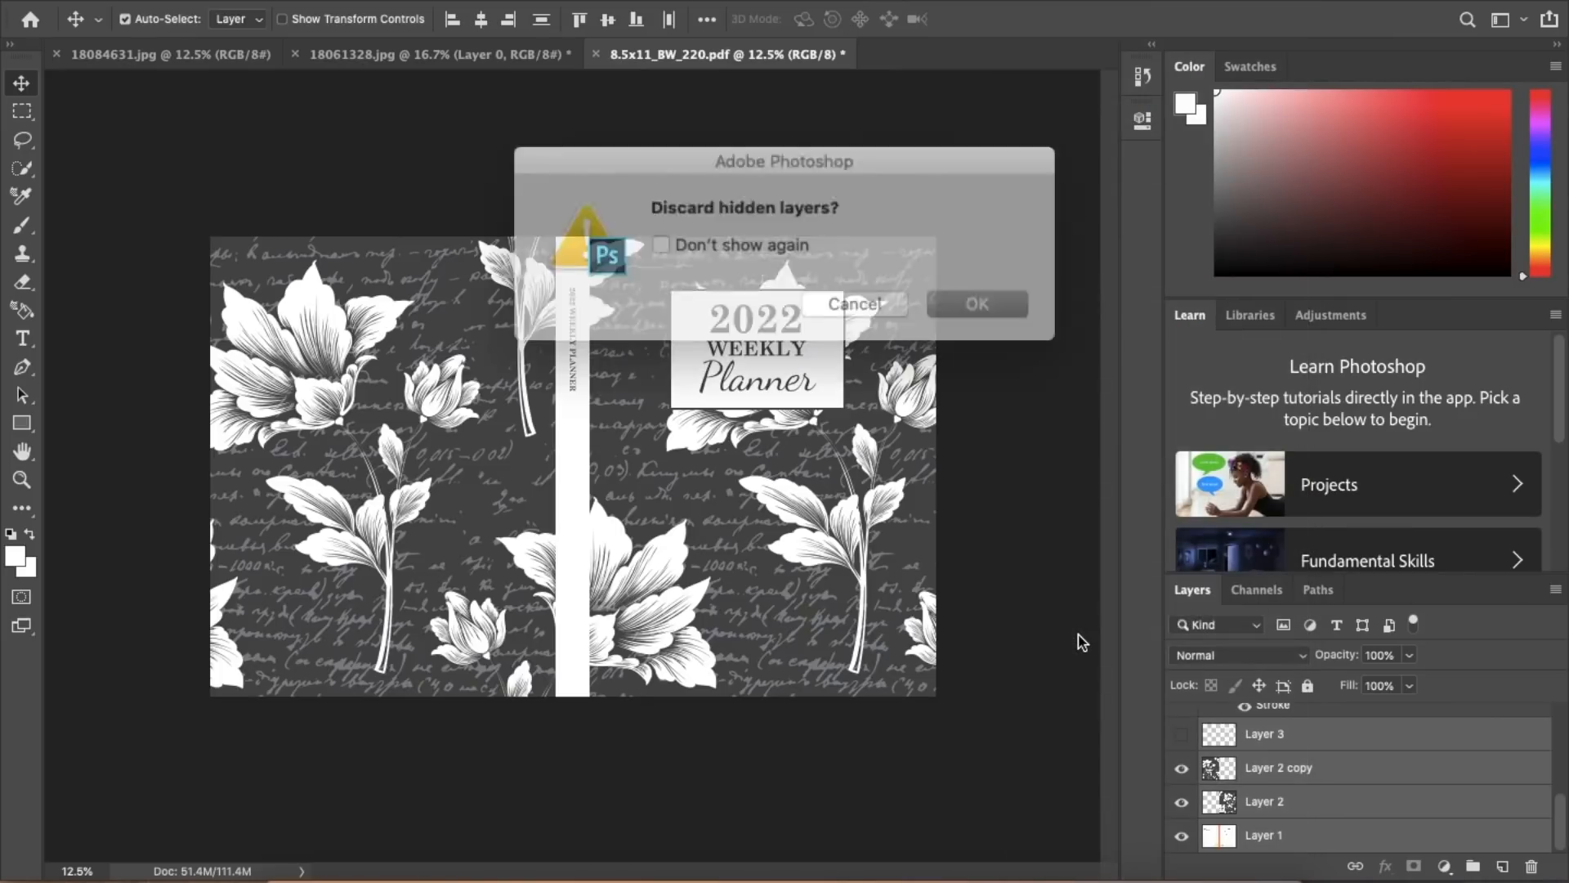
left_click(961, 296)
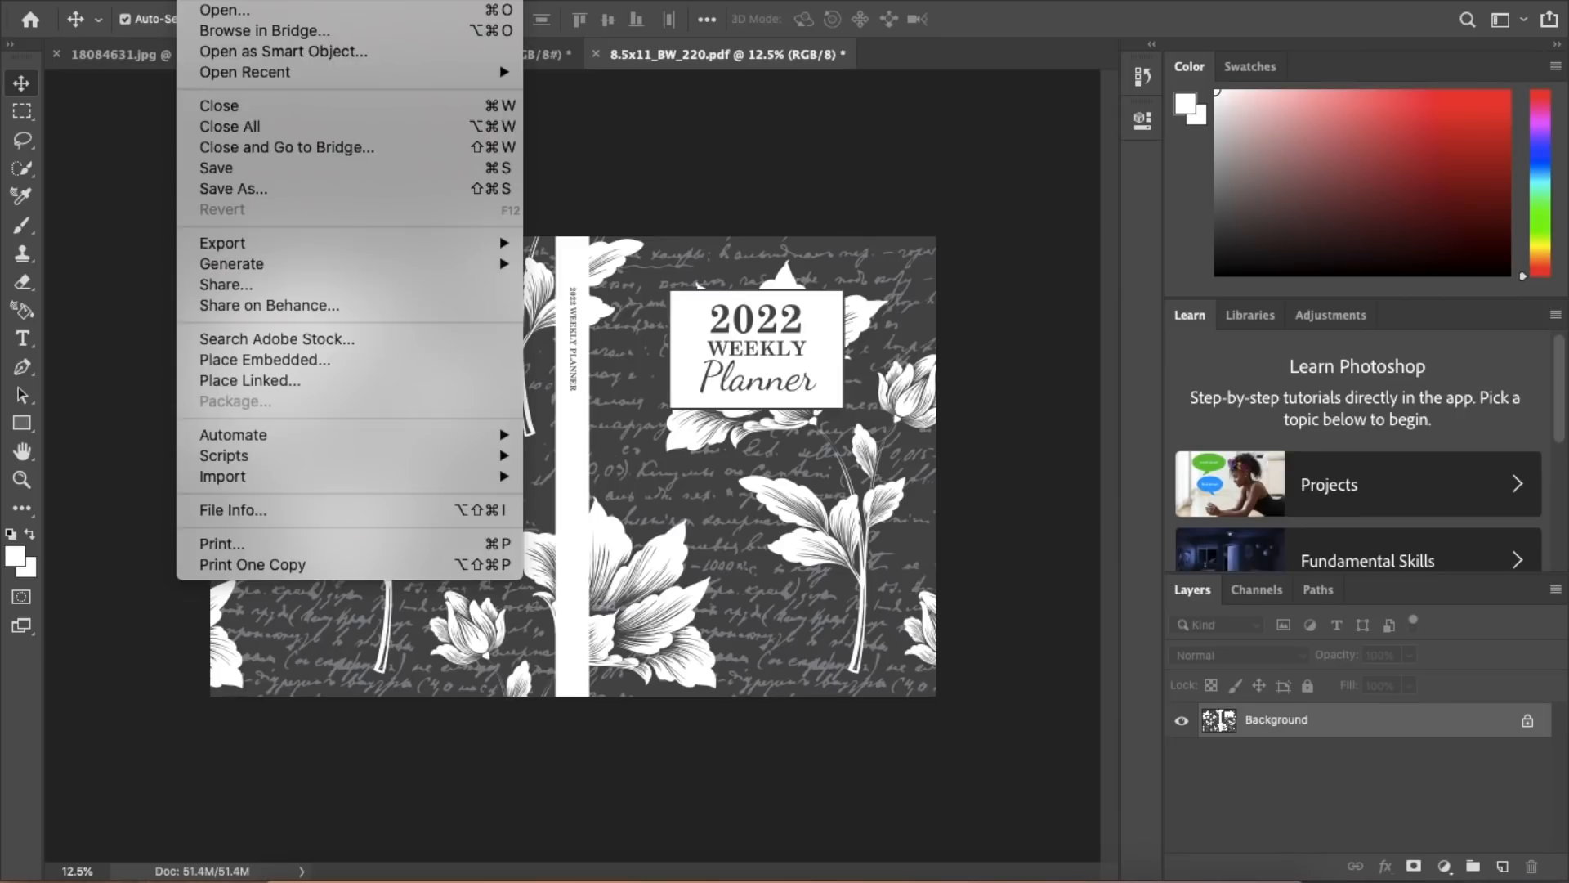
Step: Save the cover as the PDF 2022-weekly-planner-floral-cover.pdf using the Press Quality preset
left_click(249, 189)
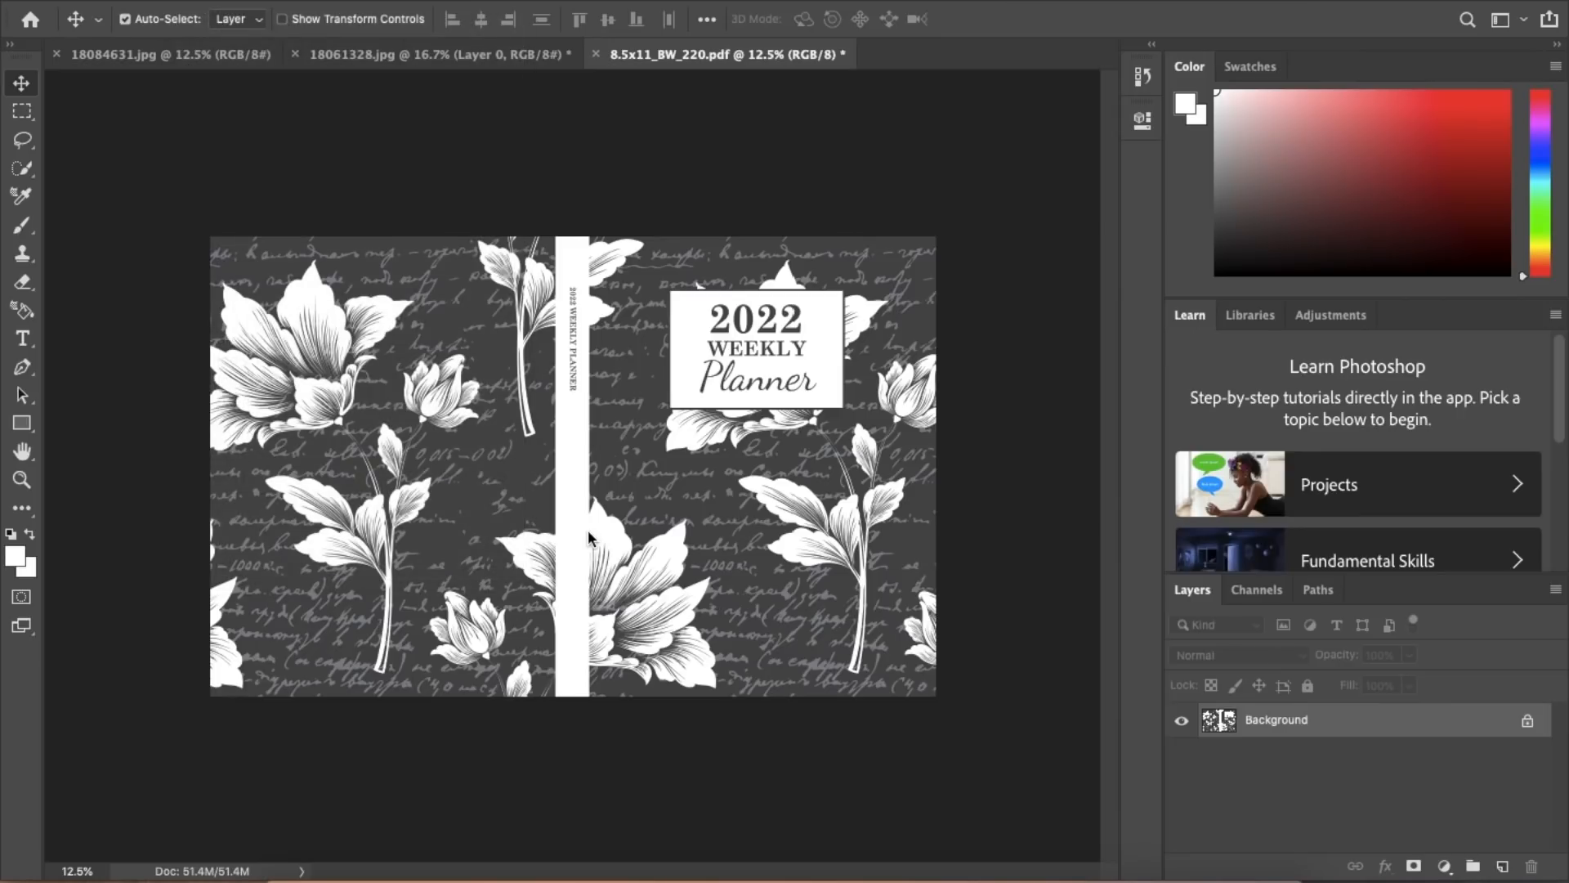
left_click(661, 126)
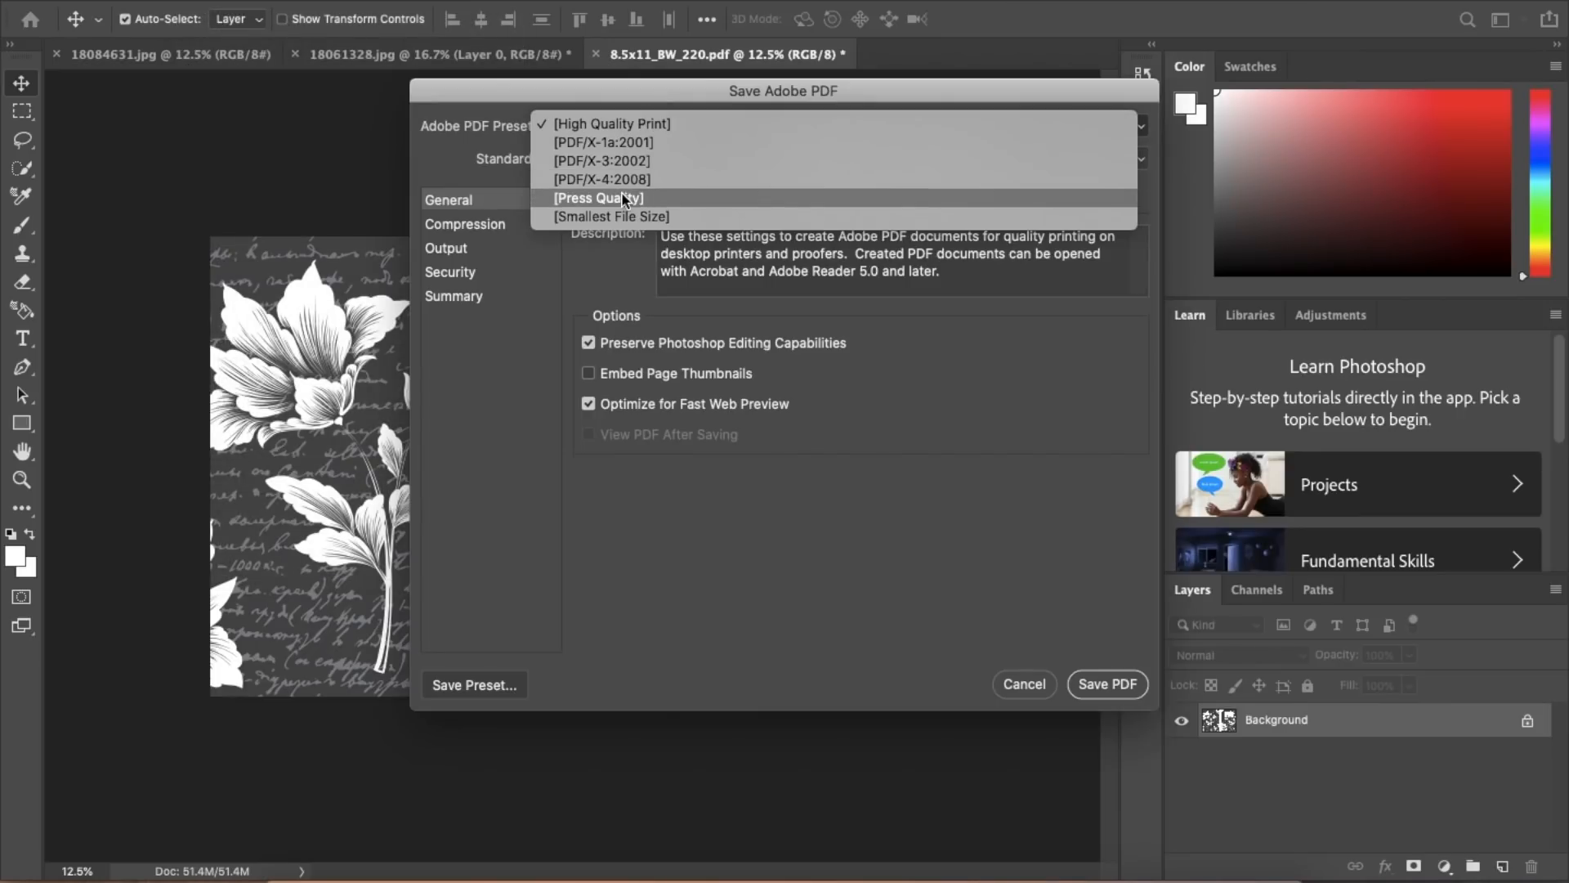
left_click(622, 199)
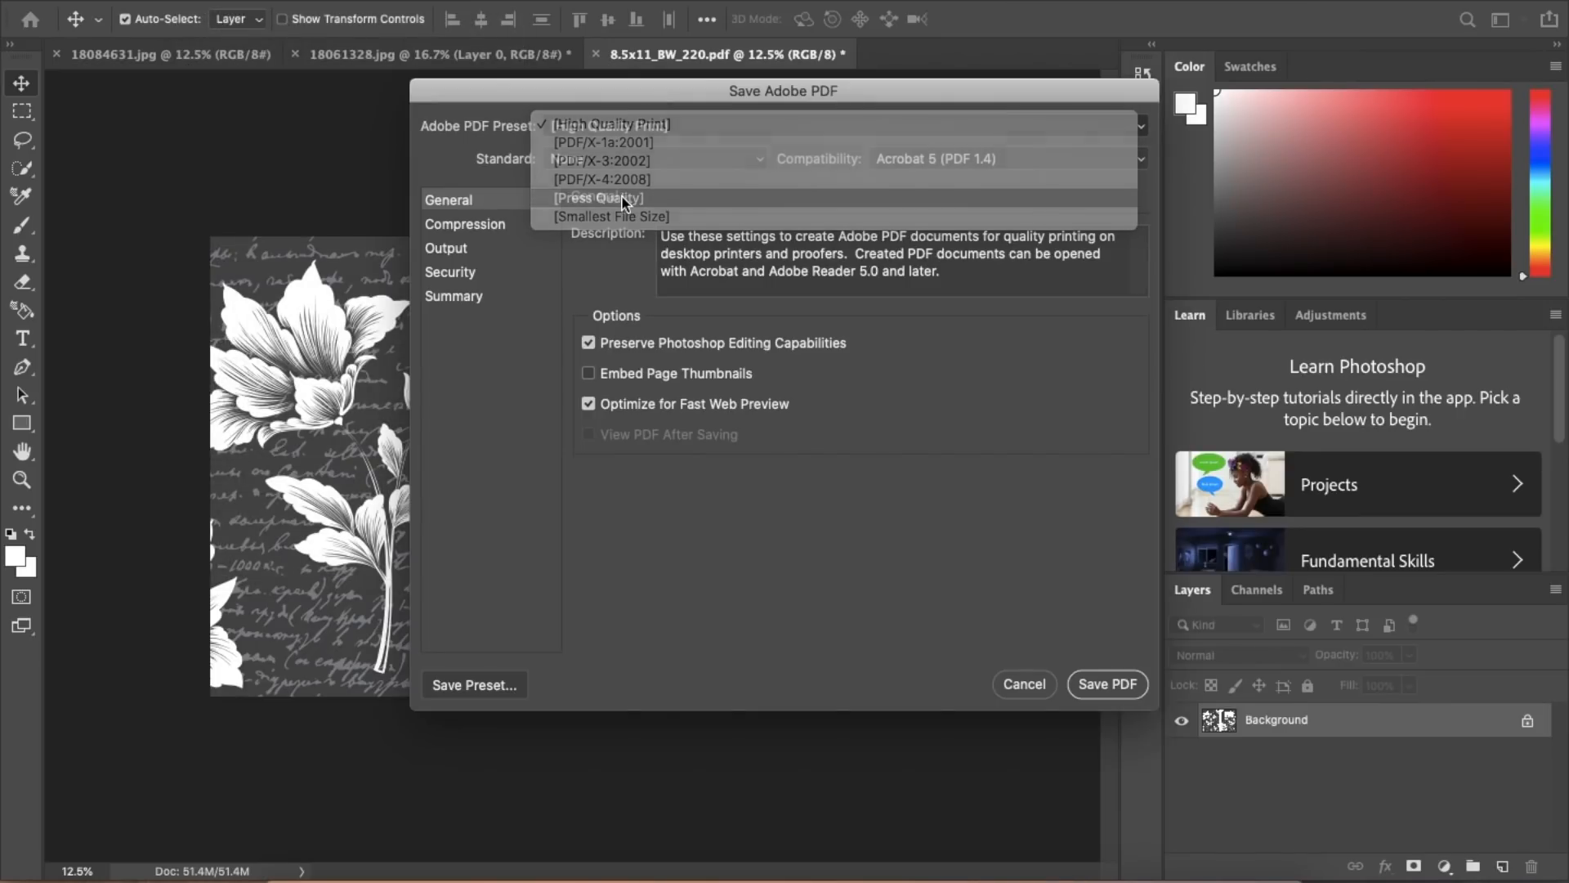
left_click(1107, 683)
left_click(961, 370)
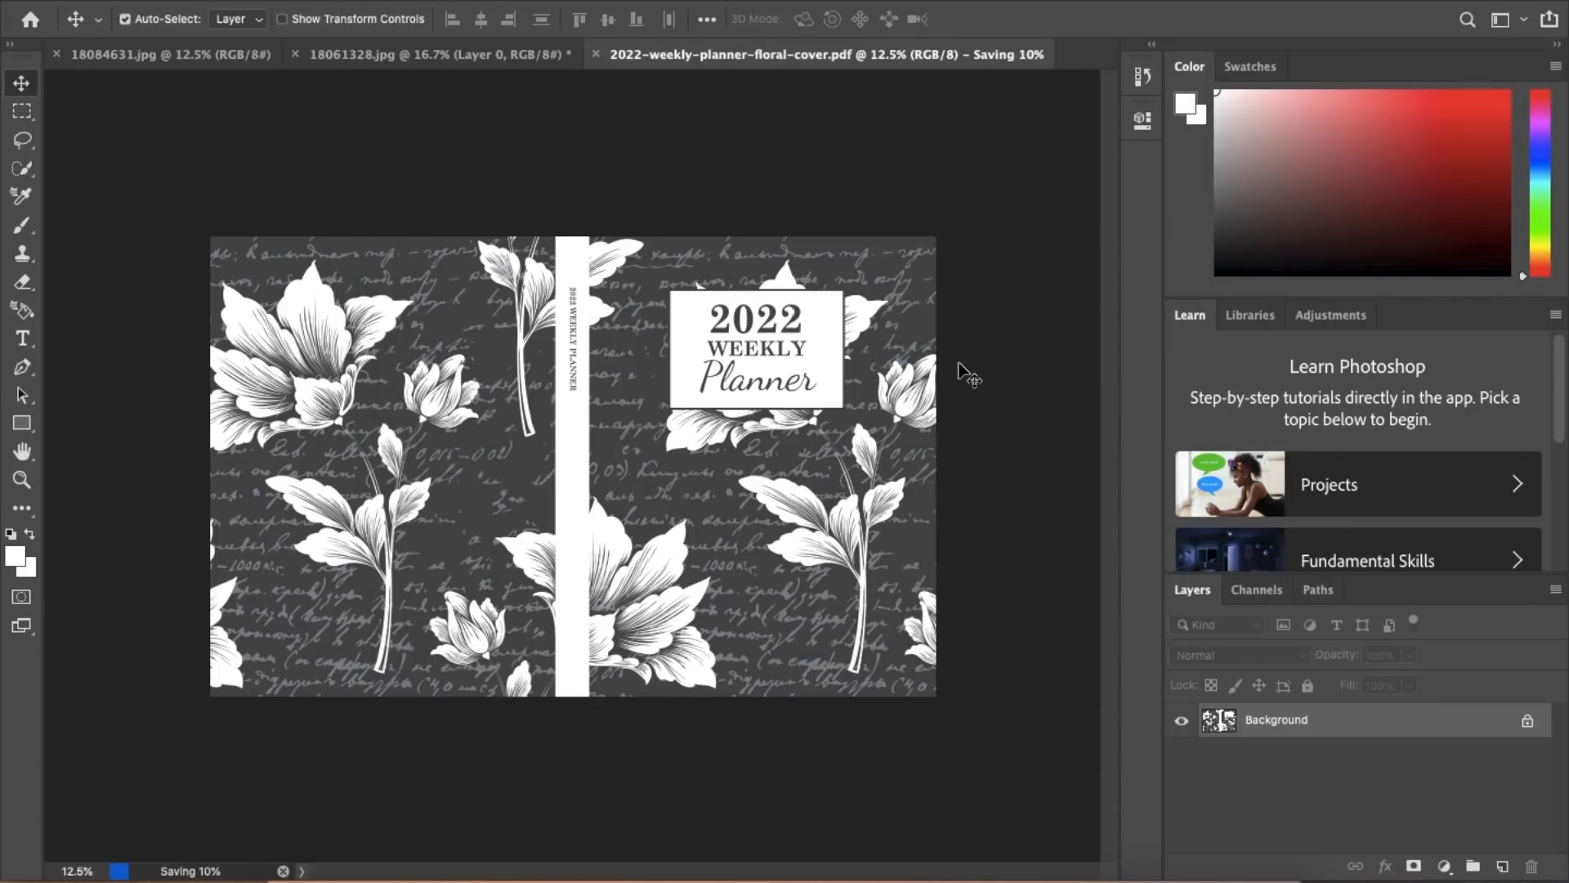